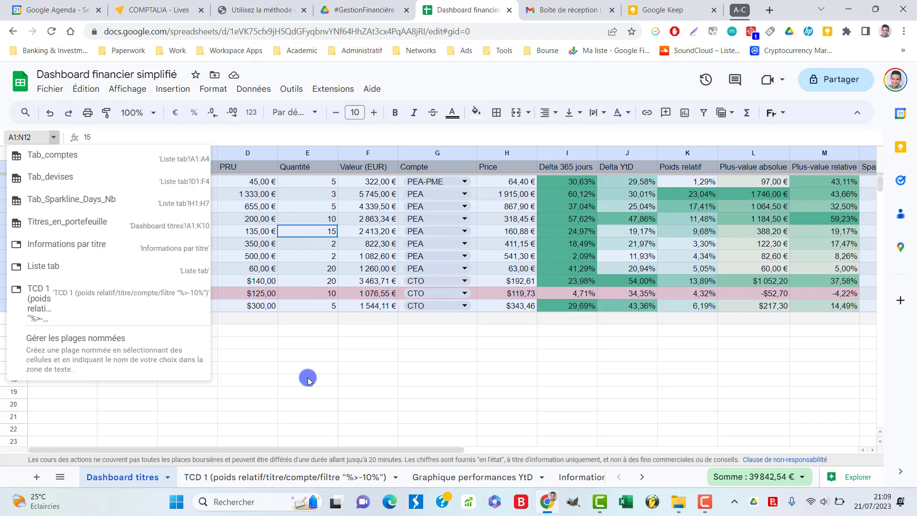
Step: Close the named ranges list and select the whole "Nbr jours Sparkline" table on the "Liste tab" sheet
click(306, 380)
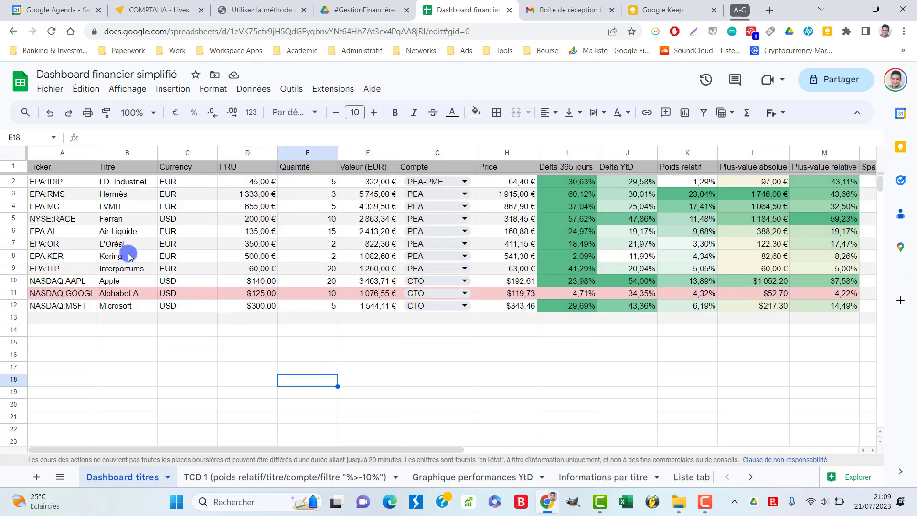
click(687, 478)
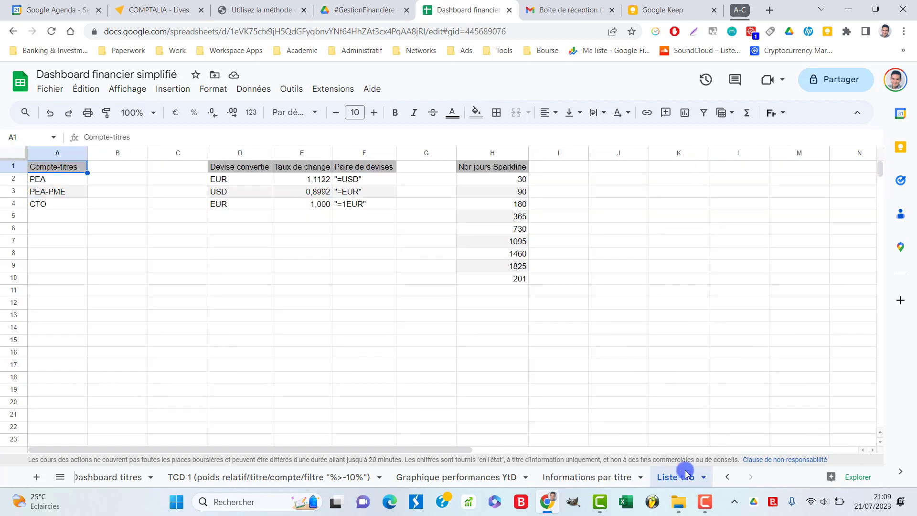
click(499, 196)
key(ctrl+a)
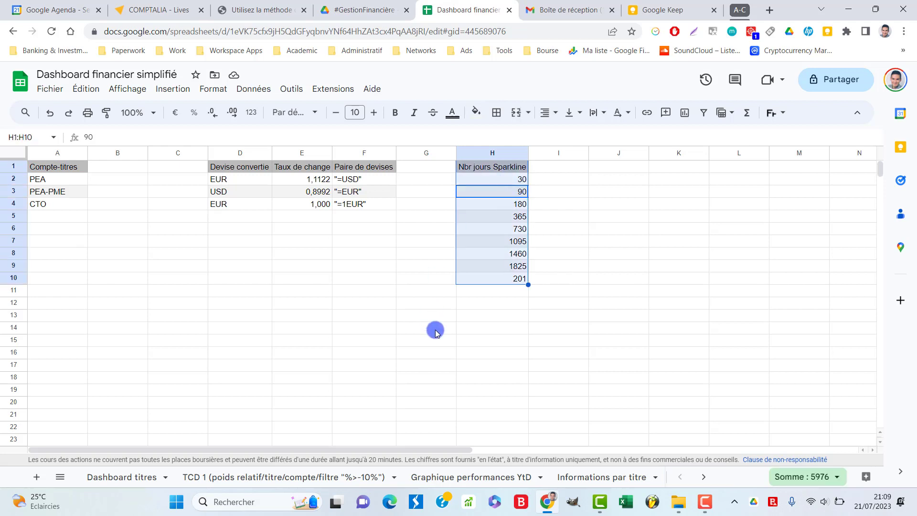
Step: Examine the choices offered for the stock in A2 and the sparkline day count in A5 on the "Informations par titre" sheet
click(603, 478)
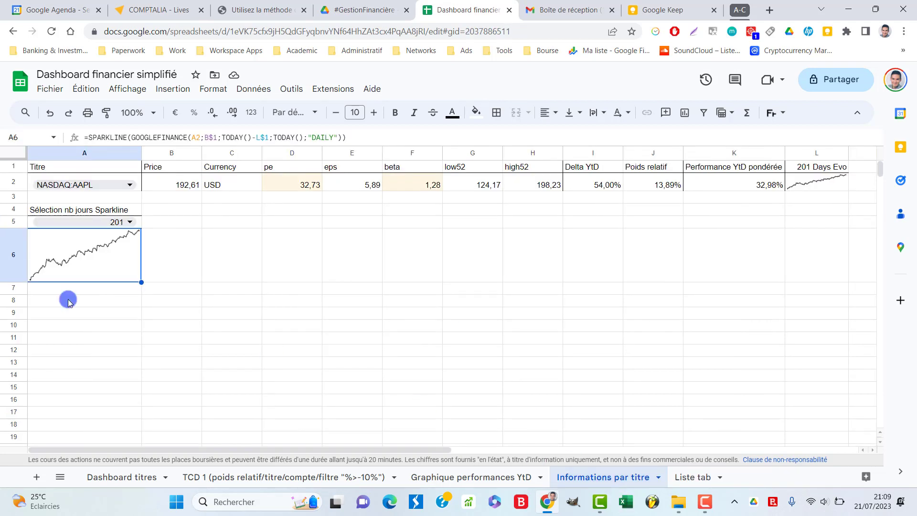
click(131, 222)
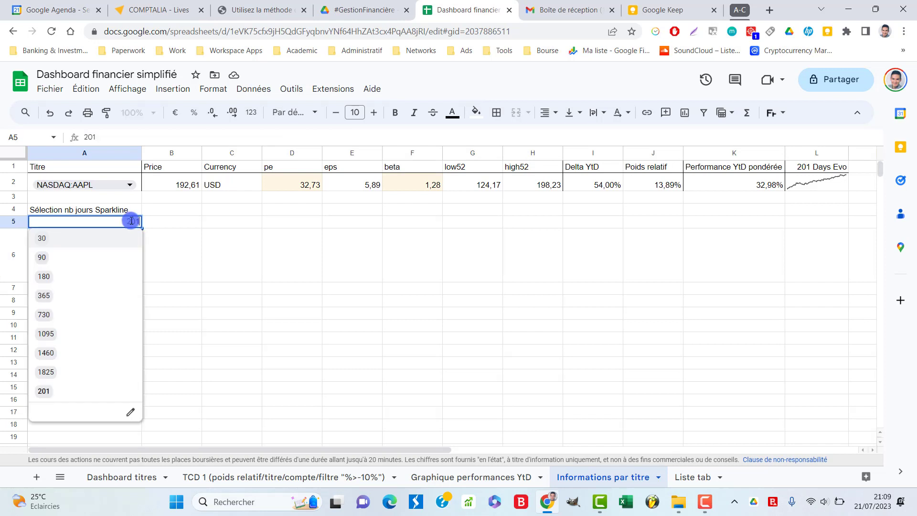
click(129, 185)
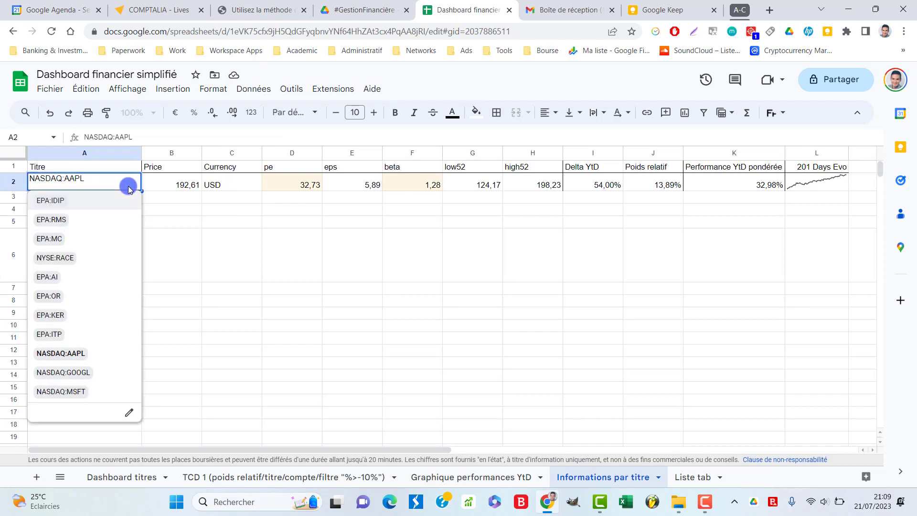
click(180, 220)
click(129, 222)
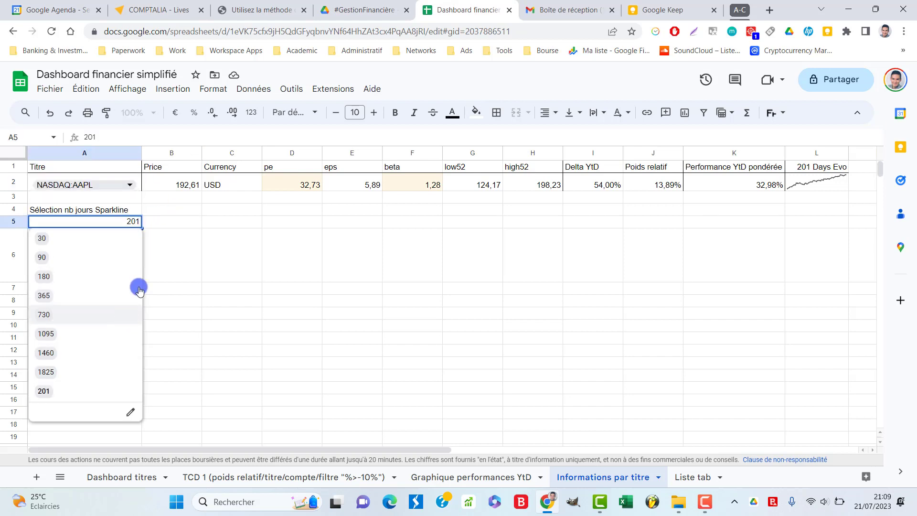
click(182, 238)
click(129, 185)
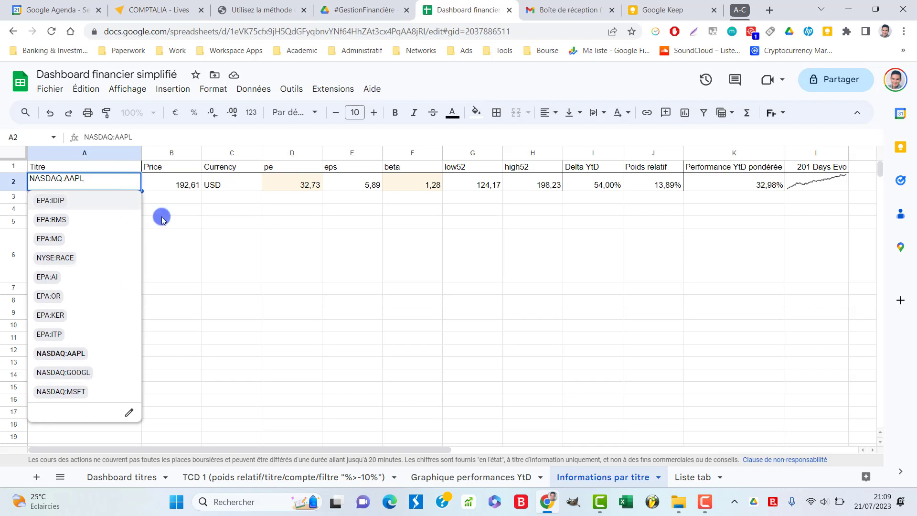
click(148, 229)
Step: Try sparkline periods of 30 and 90 days in A5, and return the selection to 201
click(129, 222)
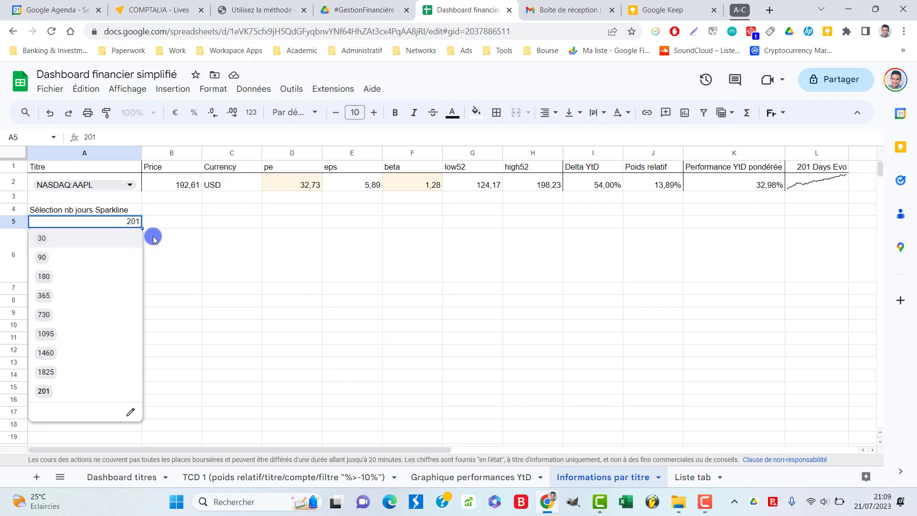
click(121, 239)
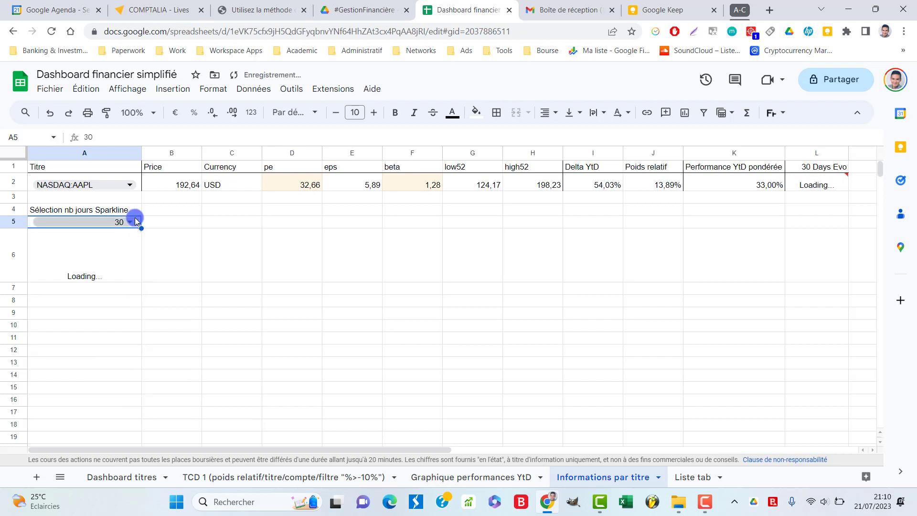
click(130, 225)
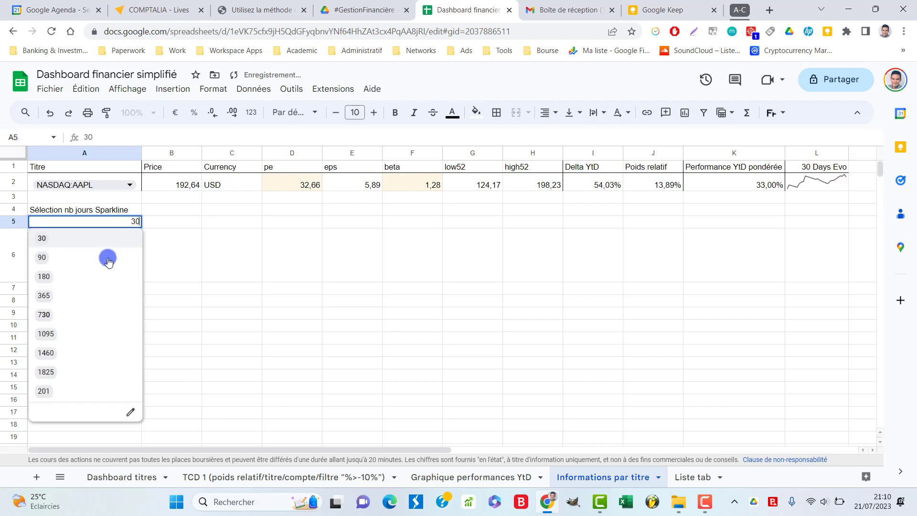
click(102, 270)
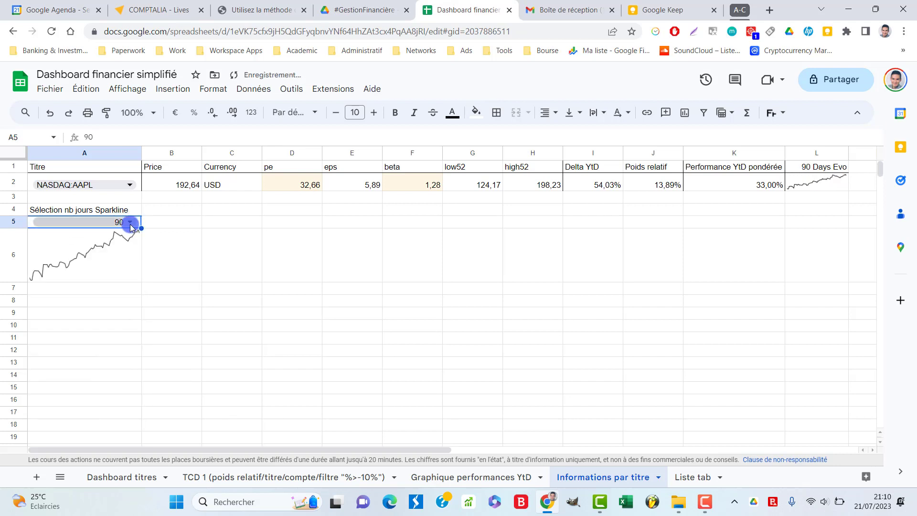
click(128, 222)
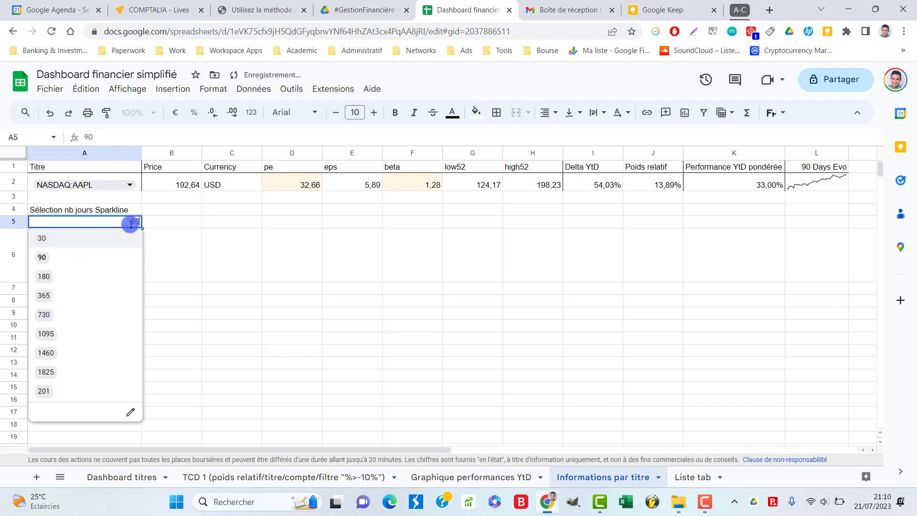
click(79, 392)
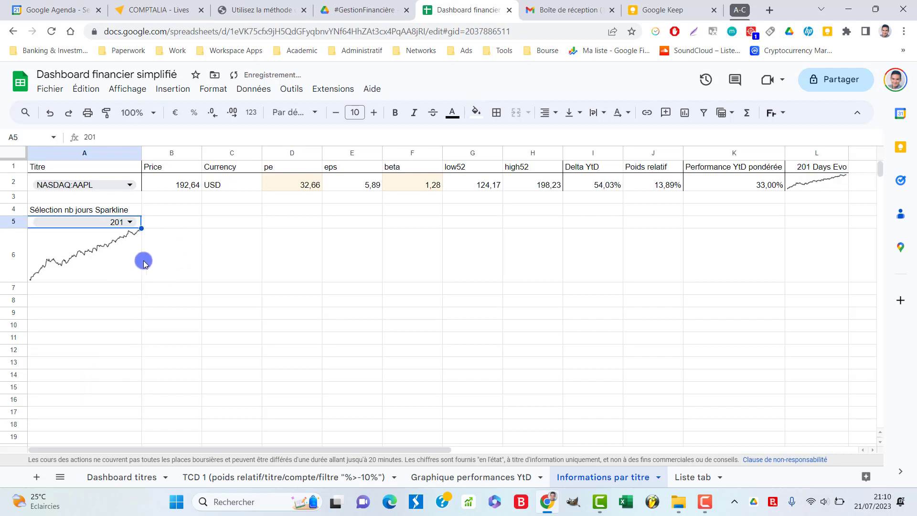
Step: Choose EPA:MC as the stock in A2 and set the sparkline day count in A5 to 365
click(132, 181)
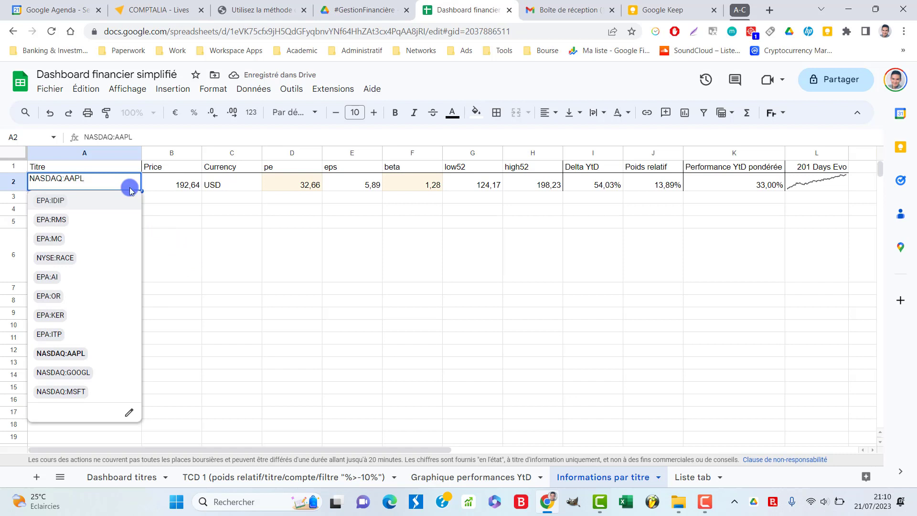
click(101, 239)
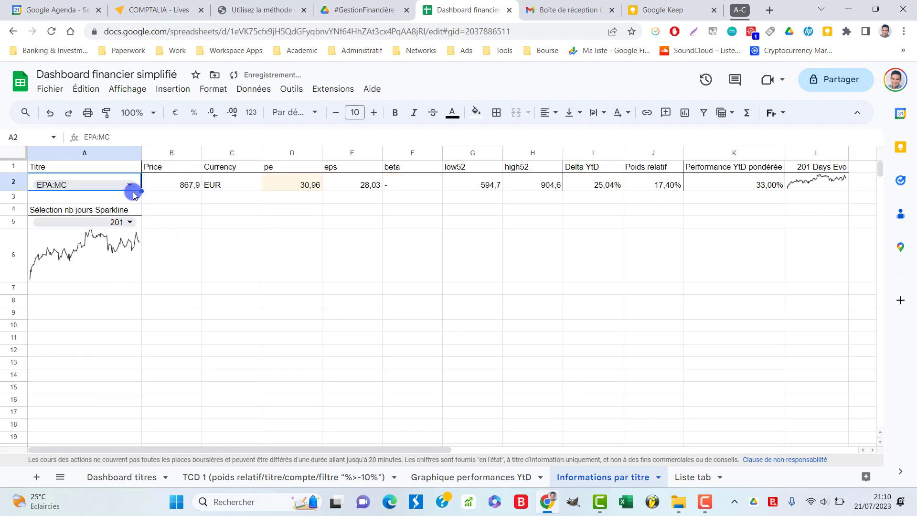
click(129, 221)
click(130, 222)
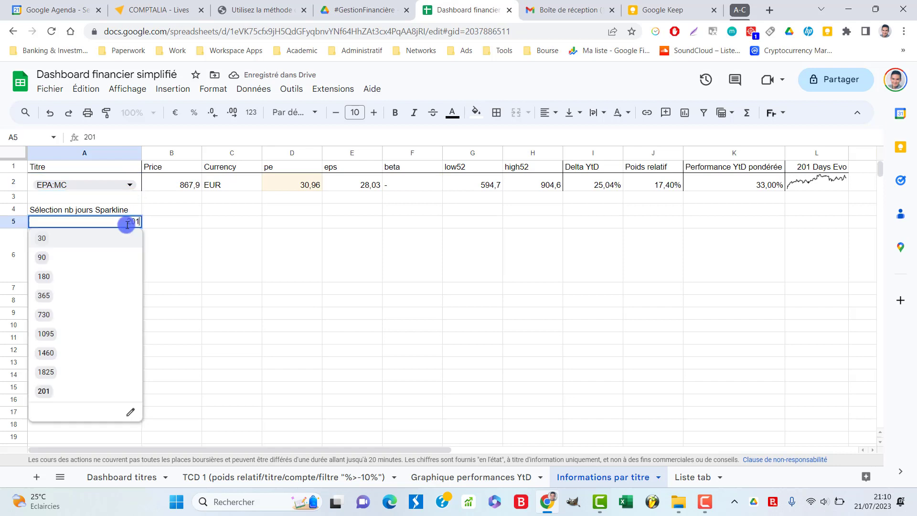
click(86, 294)
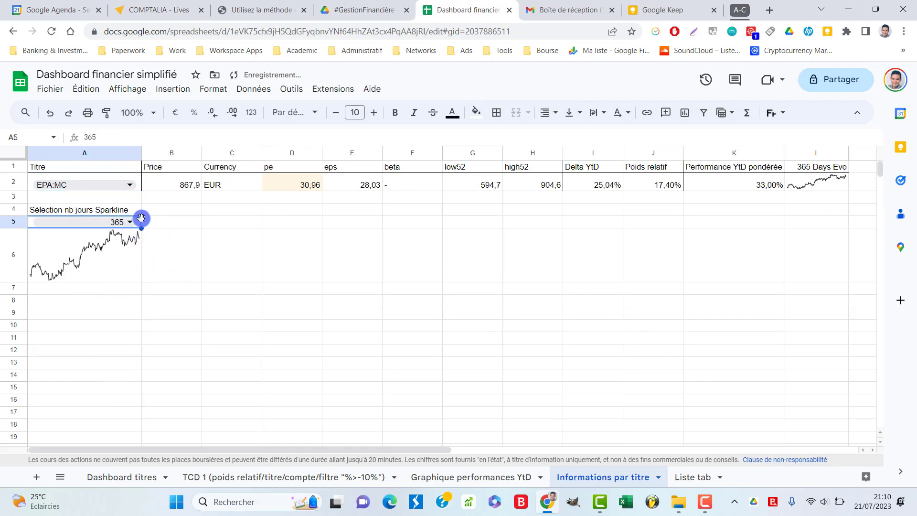
click(123, 266)
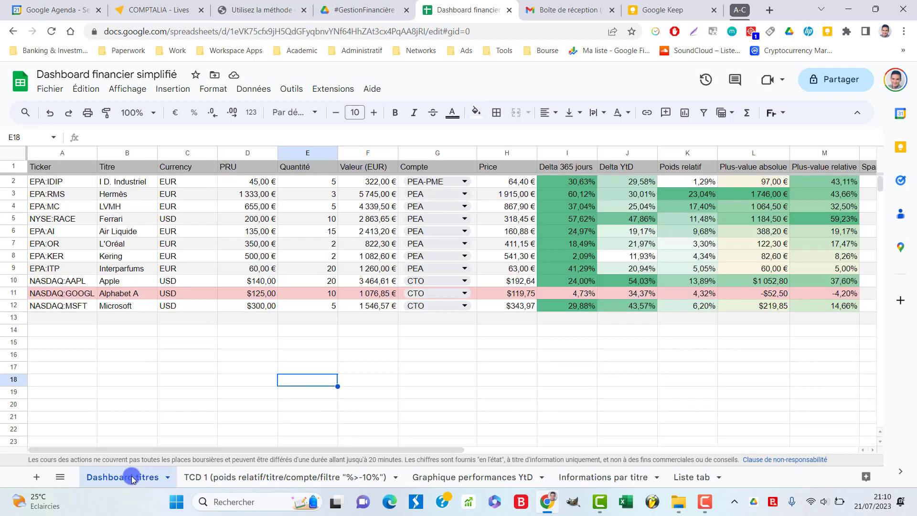
Step: Examine the data table on the "Dashboard titres" sheet by selecting it entirely and its Ticker column
click(113, 477)
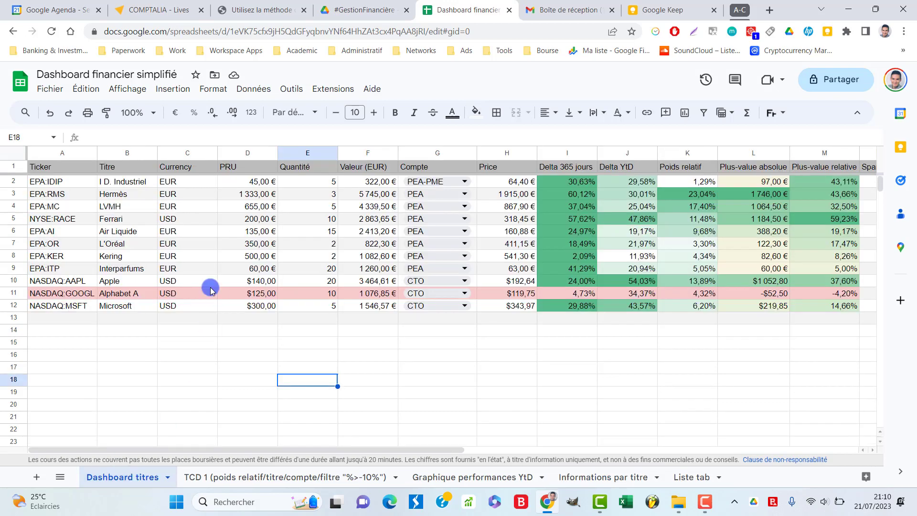
click(192, 261)
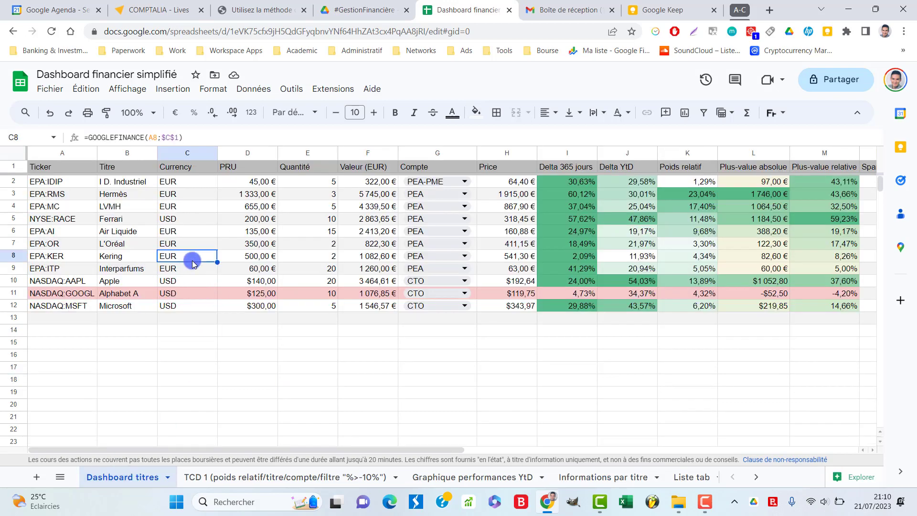
key(ctrl+a)
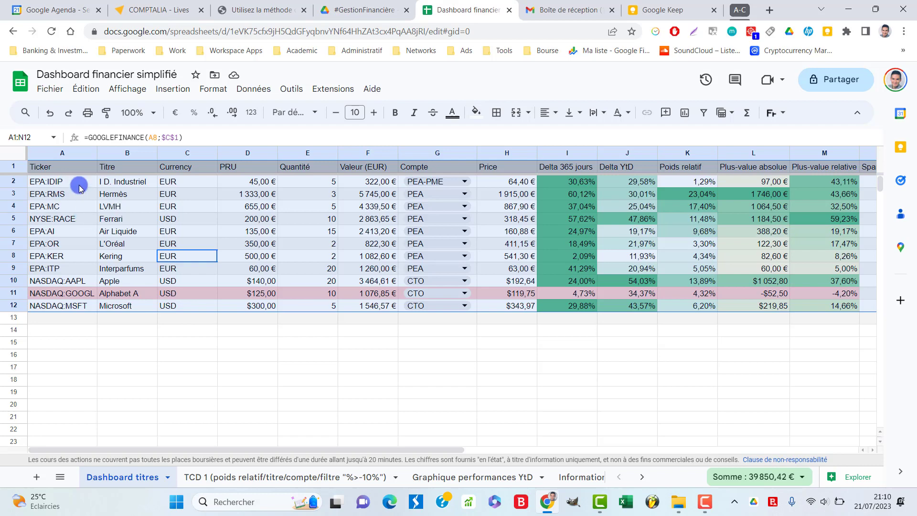
click(61, 151)
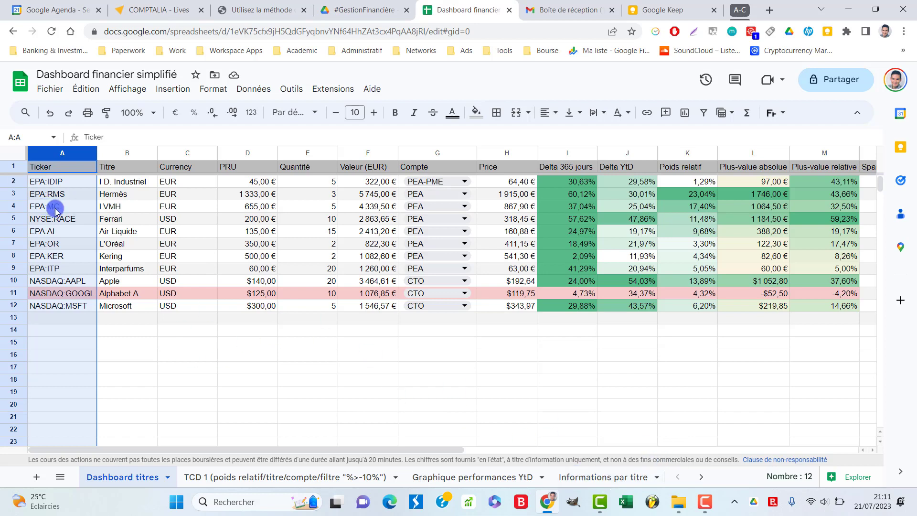
Step: In the SPARKLINE formula of A6 on "Informations par titre", replace the A2 reference with the fixed code "EPA:MC"
click(614, 478)
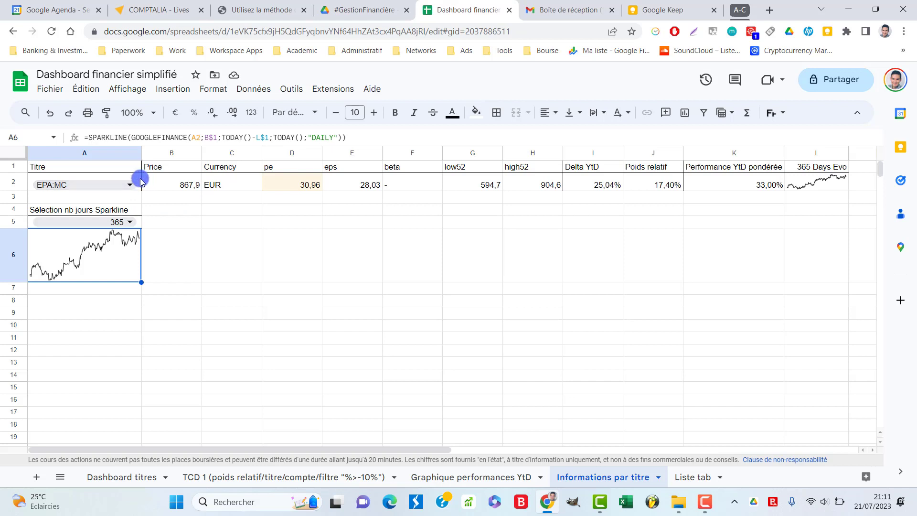
click(196, 139)
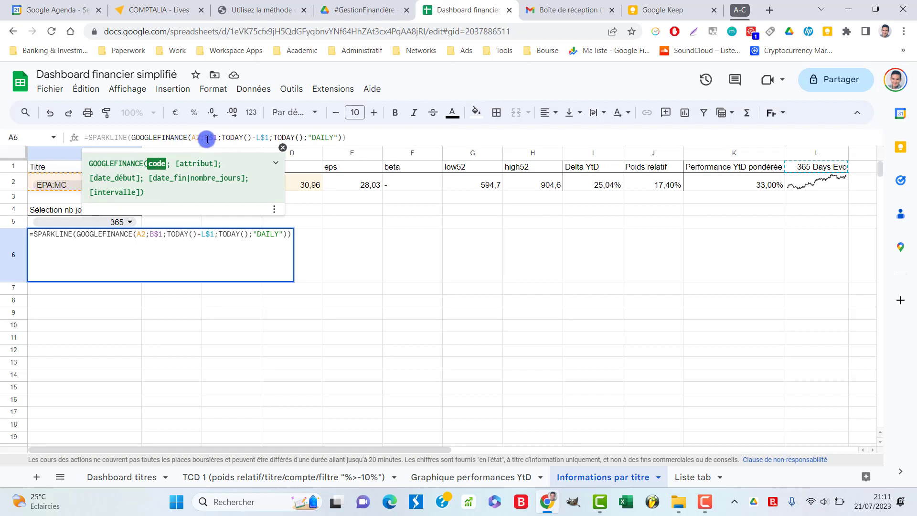
key(BackSpace)
key(BackSpace)
text(")
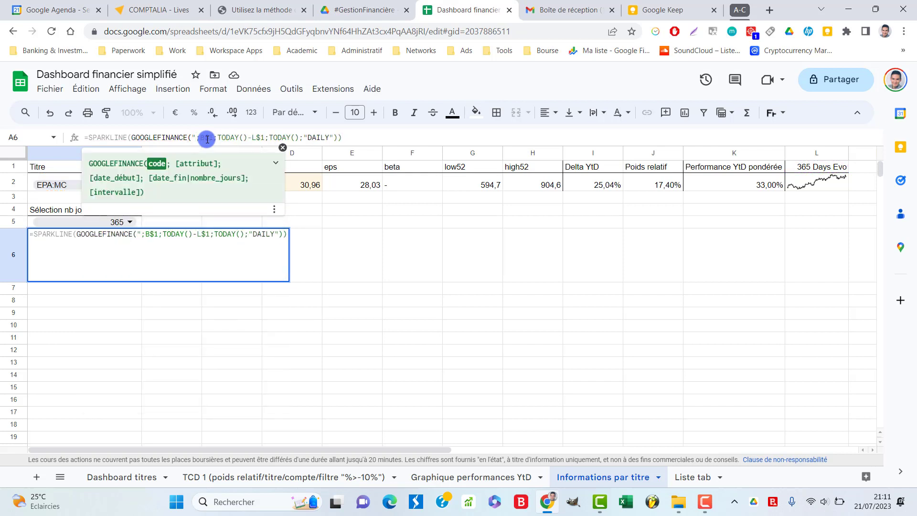
text(EPA:MC)
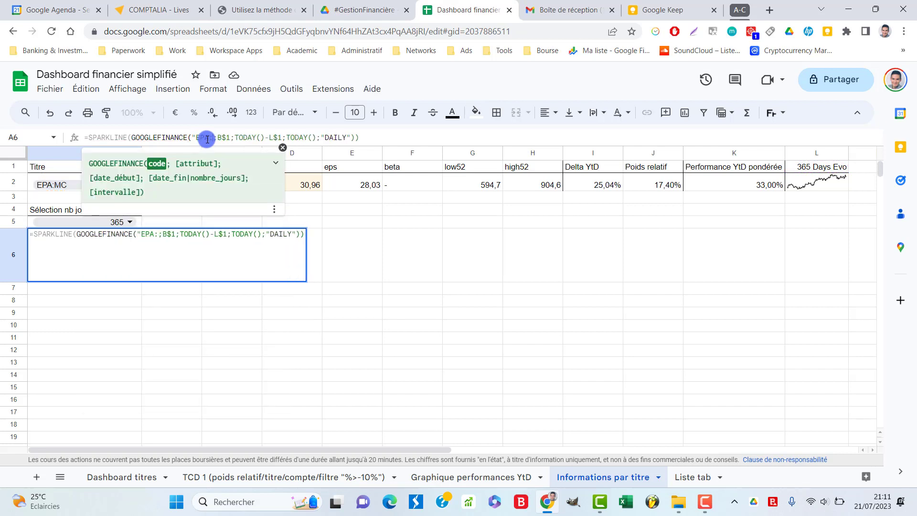
text(")
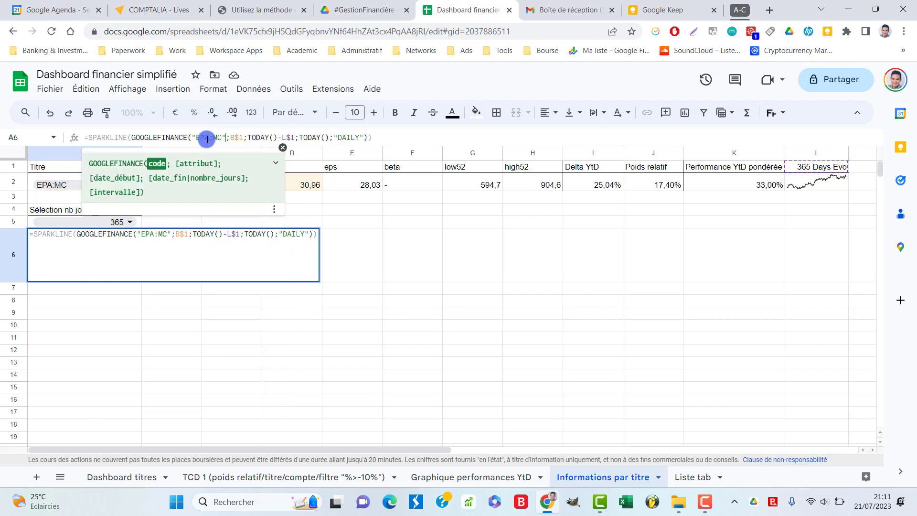
key(Return)
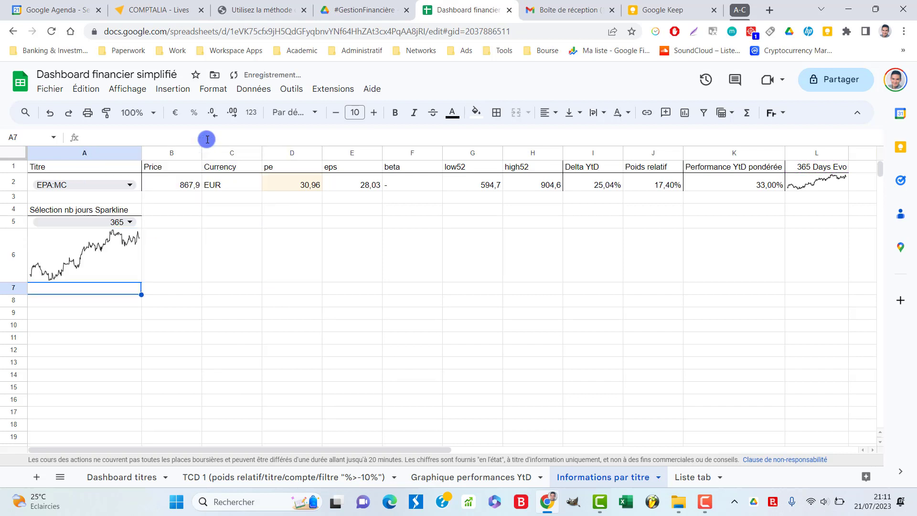
key(Up)
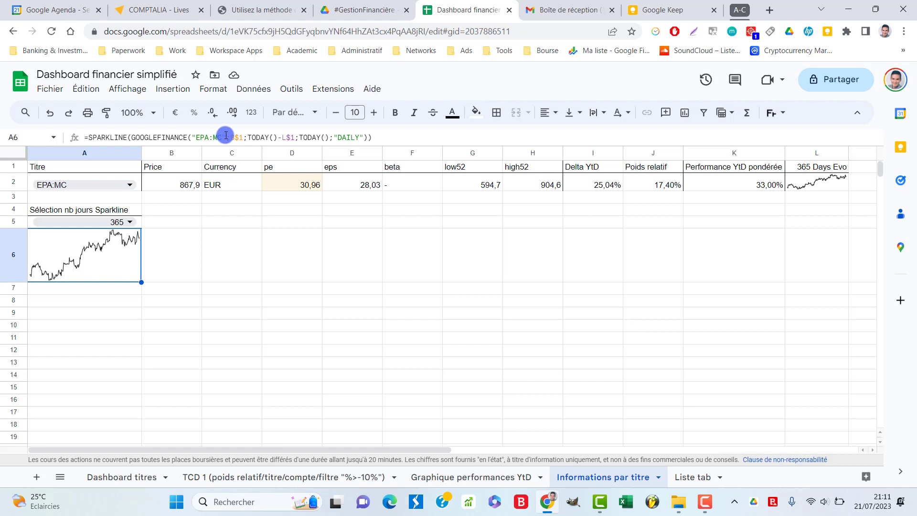
click(224, 138)
click(381, 233)
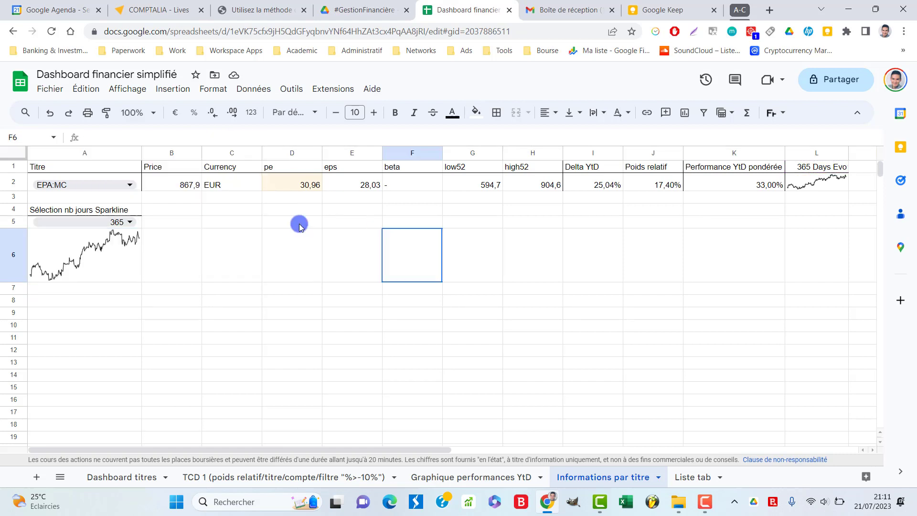
Step: Choose NYSE:RACE as the stock in A2 and select the sparkline in A6 to check its response
click(129, 185)
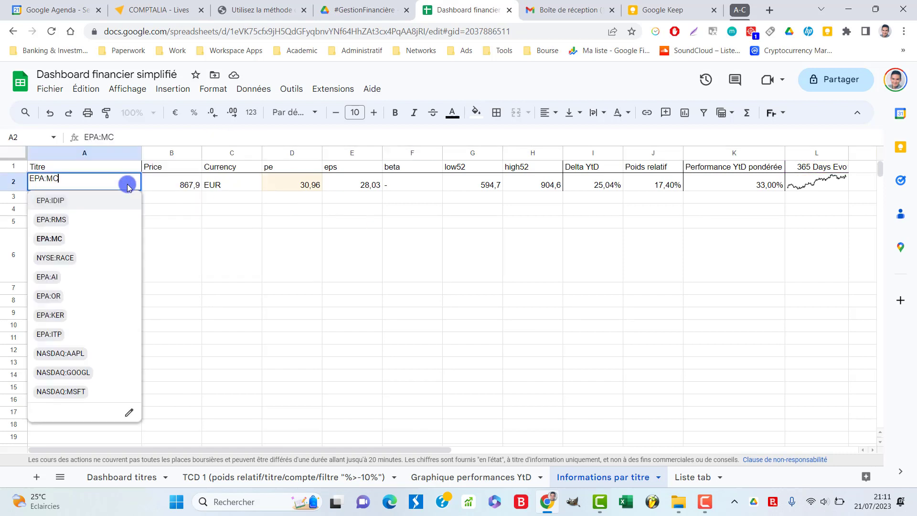
click(106, 264)
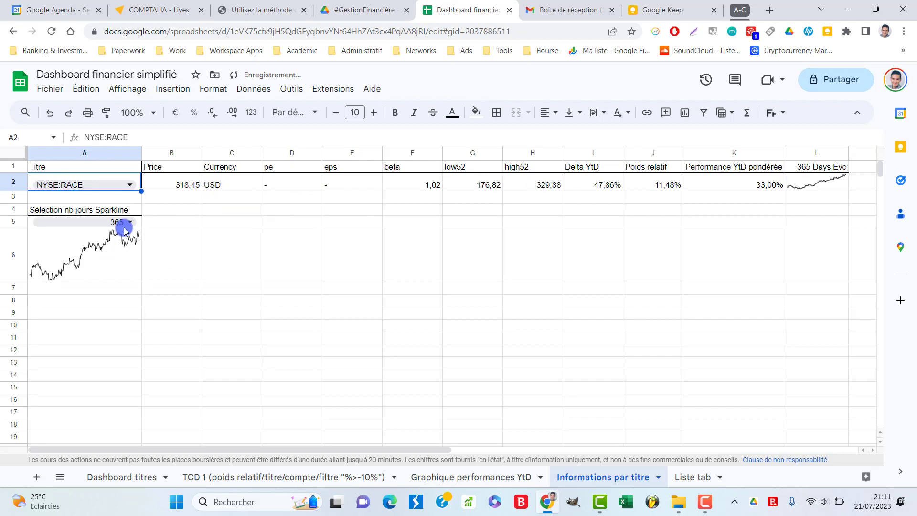
click(138, 221)
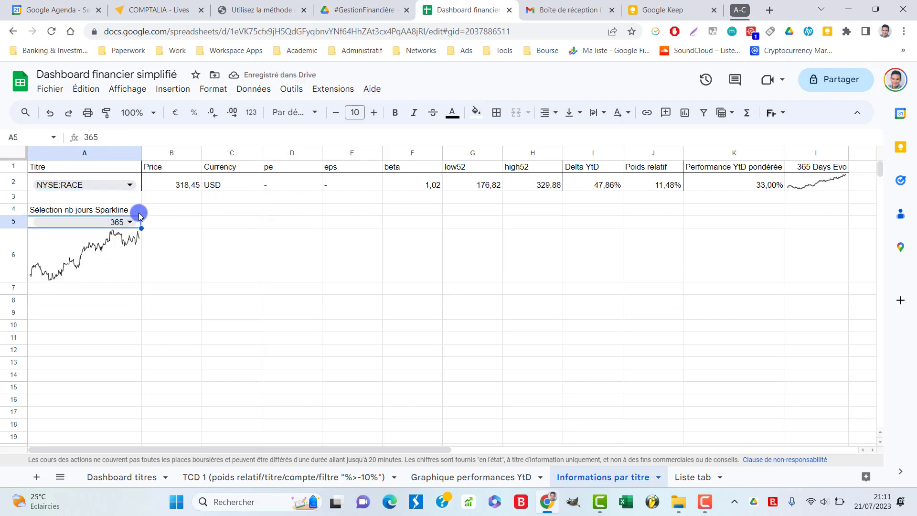
click(140, 231)
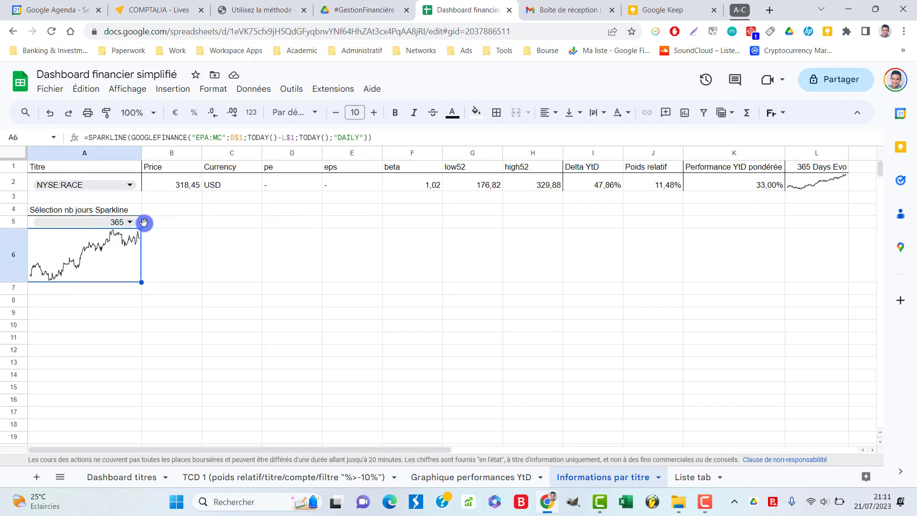
Step: In the SPARKLINE formula of A6, replace the fixed code "EPA:MC" with a reference to cell A2
click(224, 138)
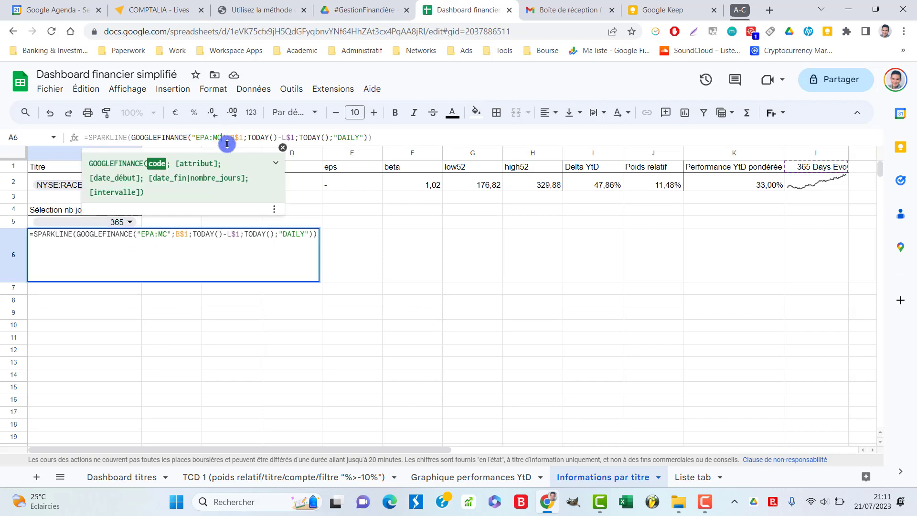
key(BackSpace)
key(BackSpace)
key(BackSpace)
key(BackSpace)
key(BackSpace)
key(BackSpace)
key(BackSpace)
key(BackSpace)
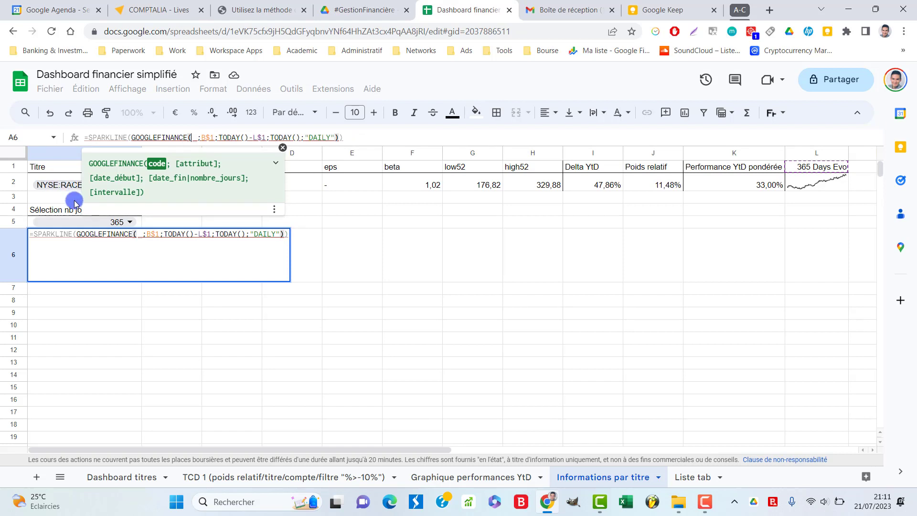
click(31, 178)
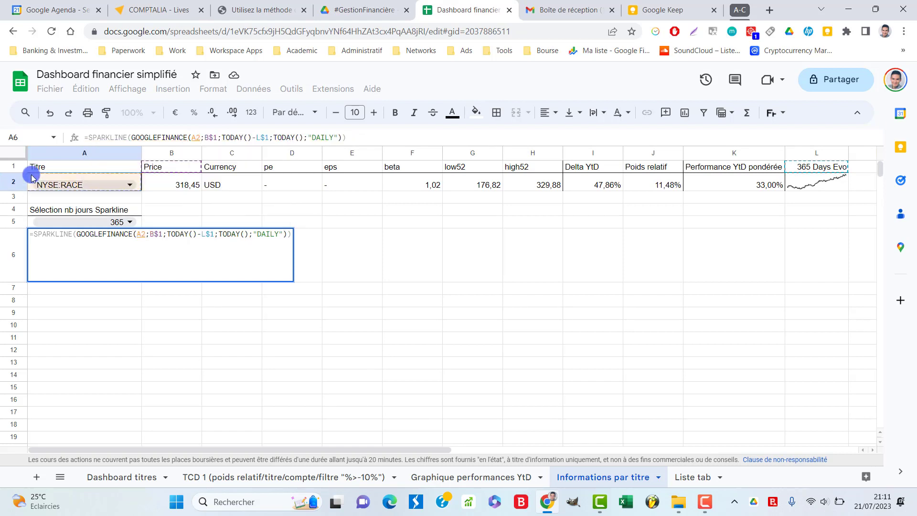
key(Return)
Step: Choose EPA:MC as the stock in A2 to test the sparkline's cell reference
click(131, 222)
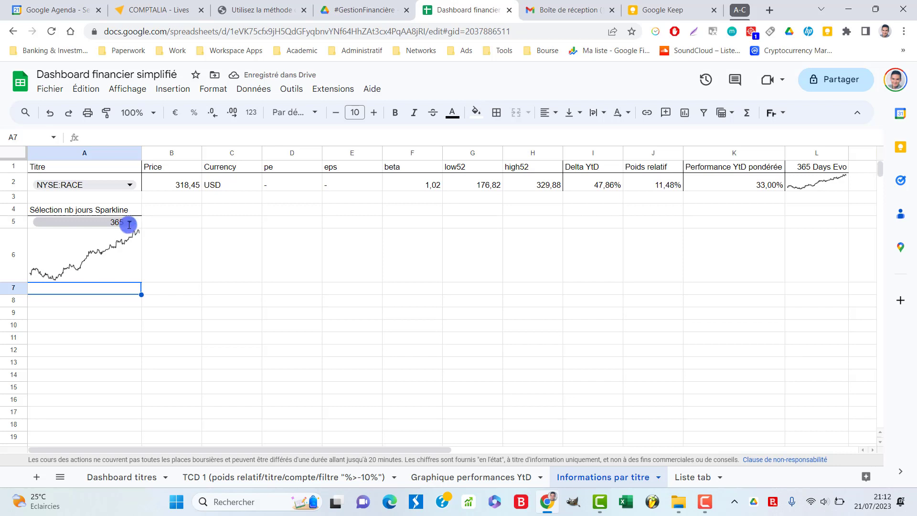
click(129, 224)
click(129, 184)
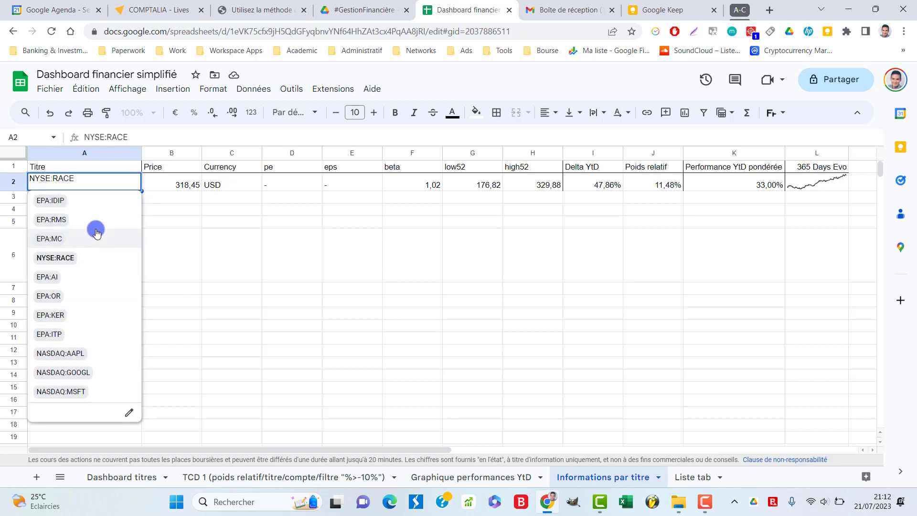
click(135, 238)
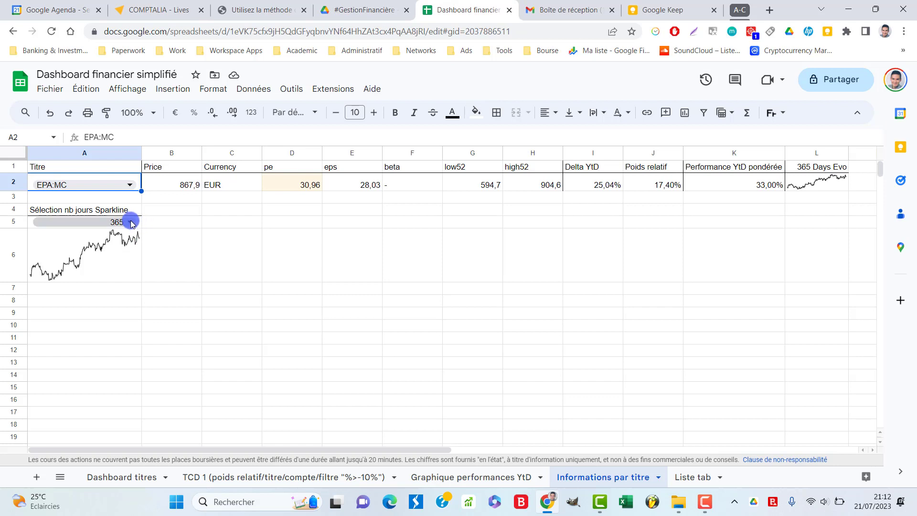
Step: Check the available number formats and set the sparkline day count in A5 to 1095
click(209, 92)
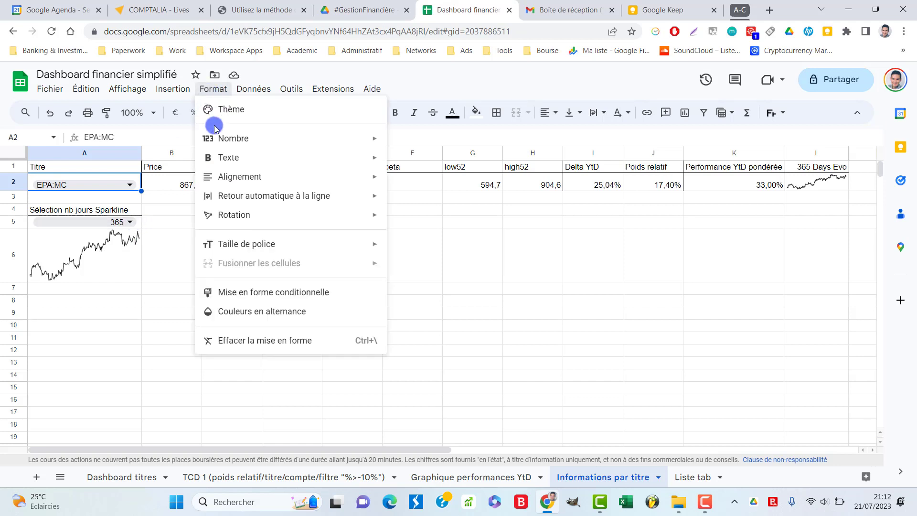
mouse_move(227, 143)
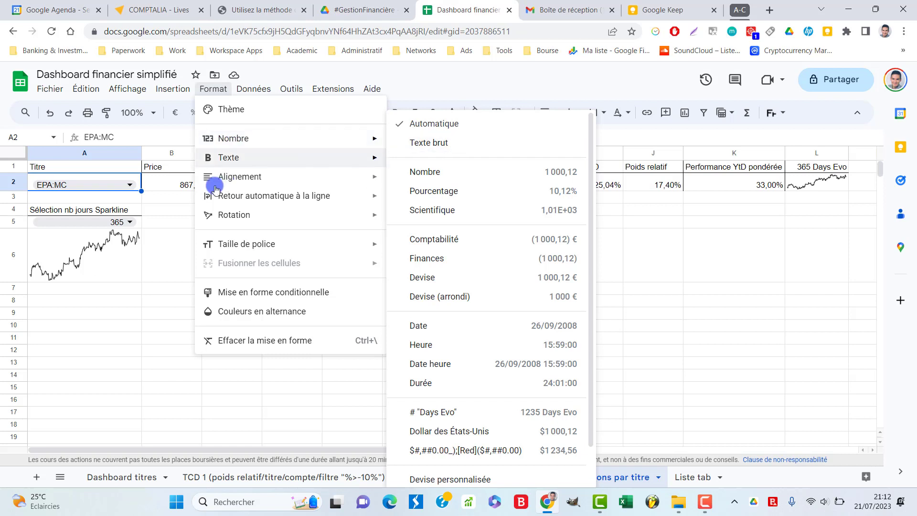
click(128, 222)
click(97, 300)
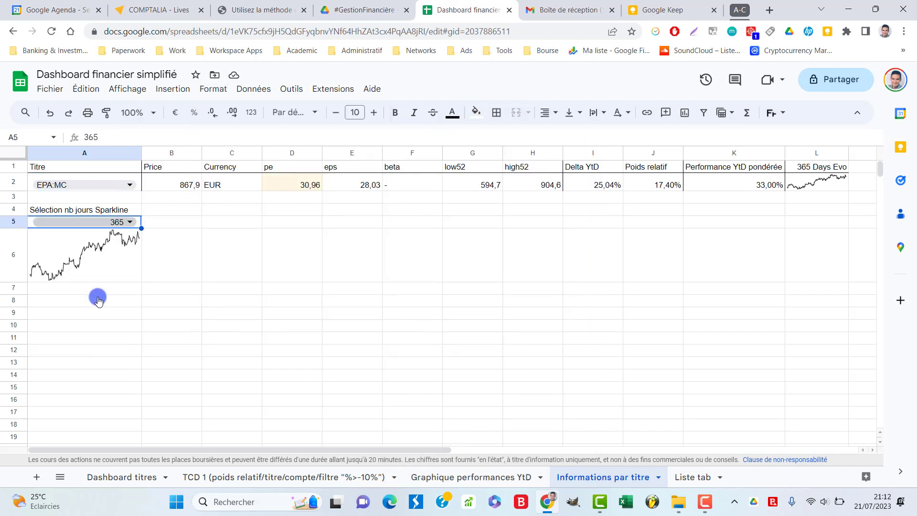
click(127, 222)
click(88, 334)
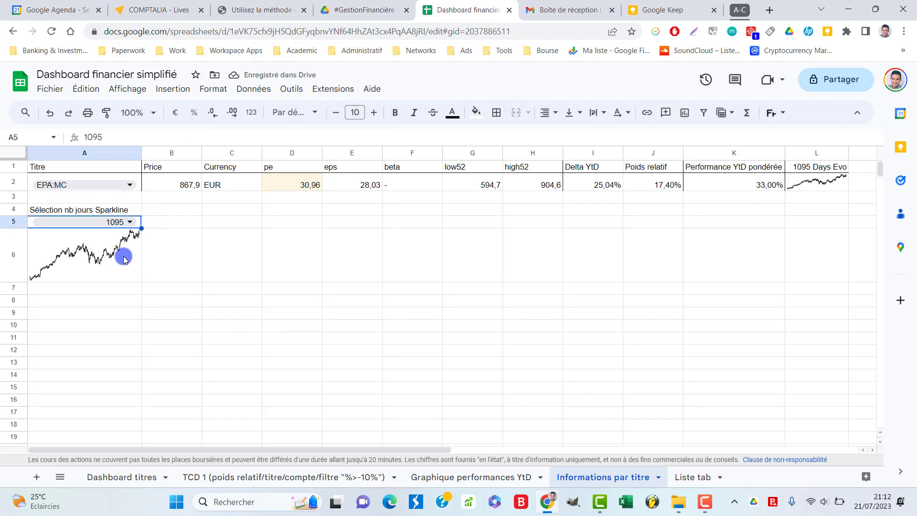
Step: Examine the custom number format # "Days Evo" and the Ticker column on the "Dashboard titres" sheet
click(215, 91)
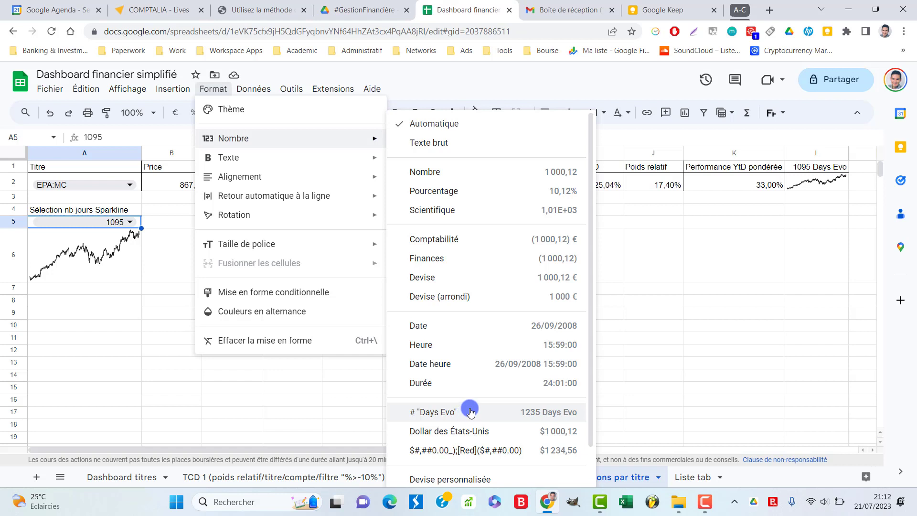
click(164, 254)
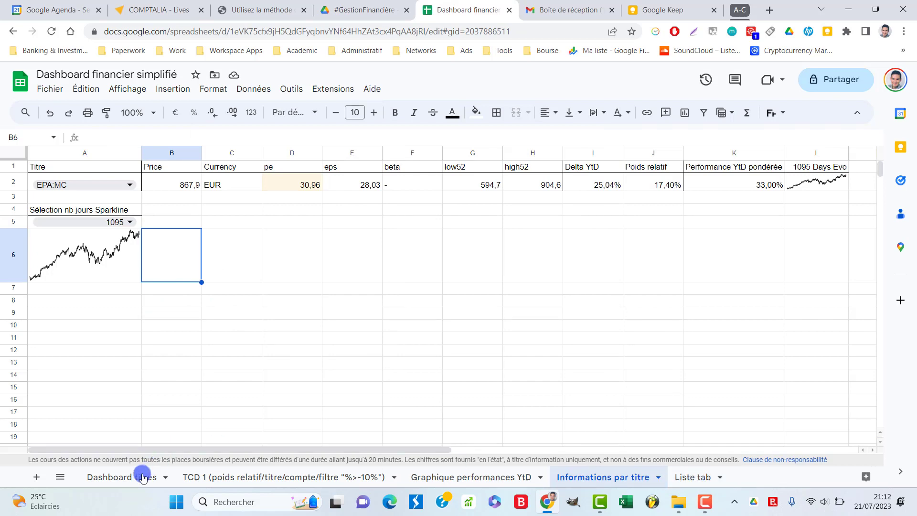
click(118, 477)
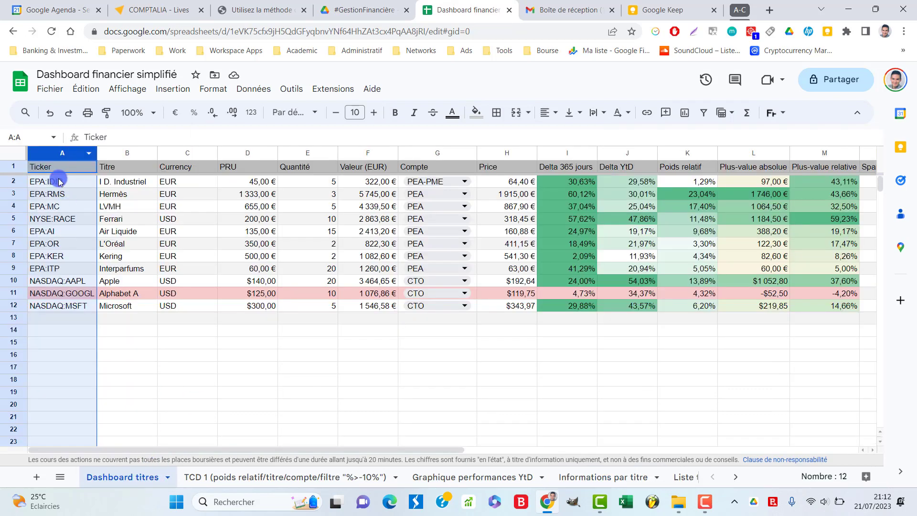
click(272, 368)
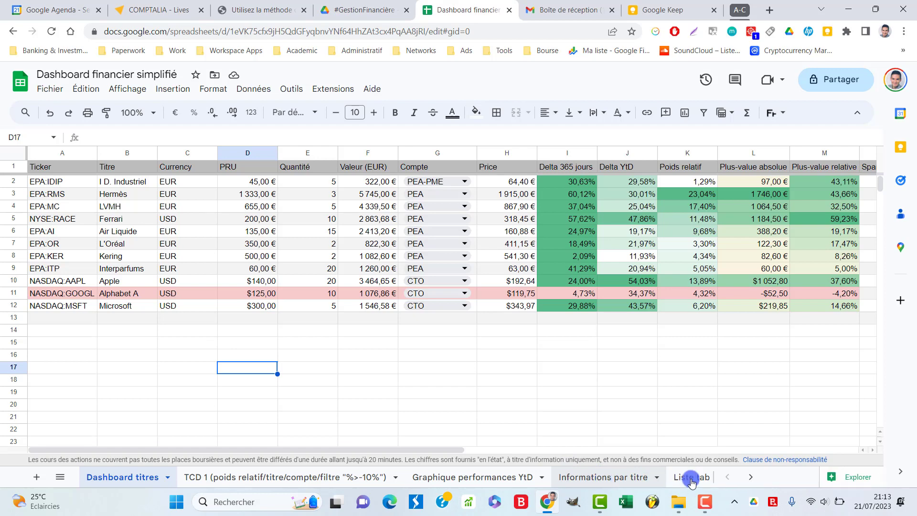
Step: On "Informations par titre", examine the code argument of GOOGLEFINANCE in A6's formula and its "GOOG" example in the function help
click(626, 479)
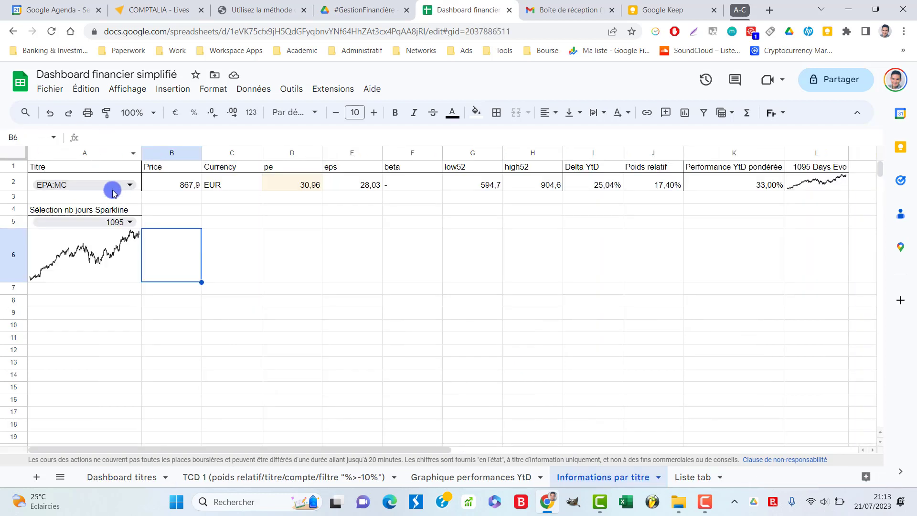
click(130, 275)
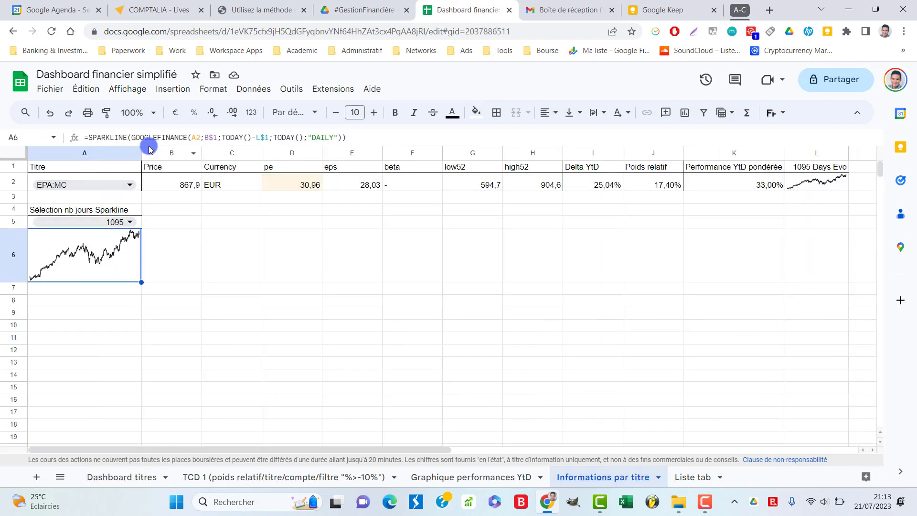
click(198, 138)
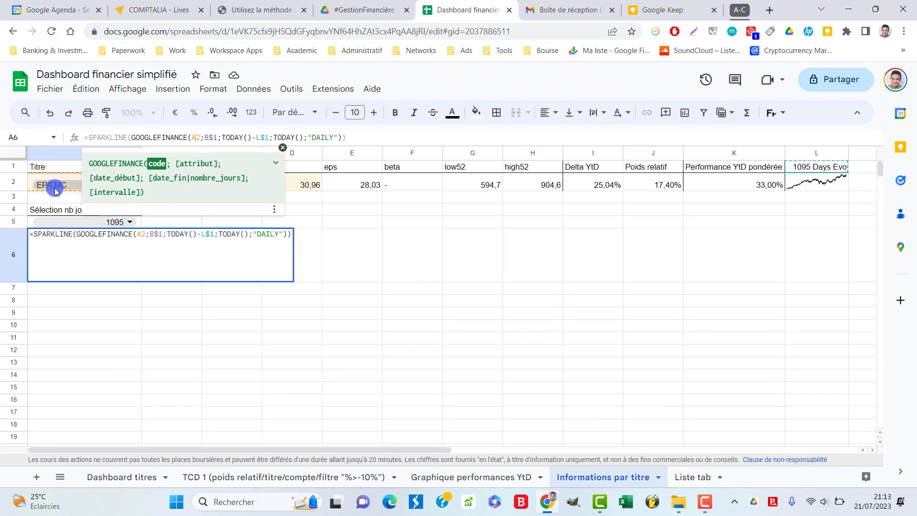
click(275, 163)
drag(151, 227, 179, 224)
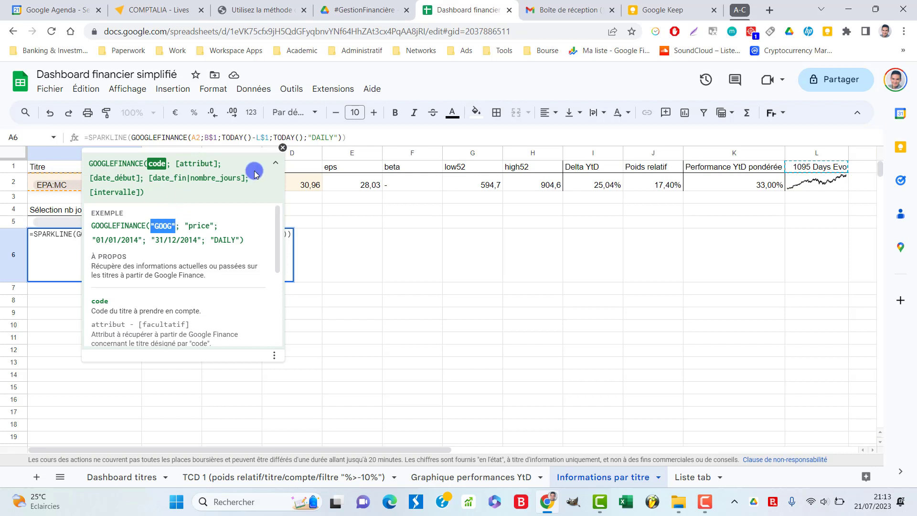
click(350, 280)
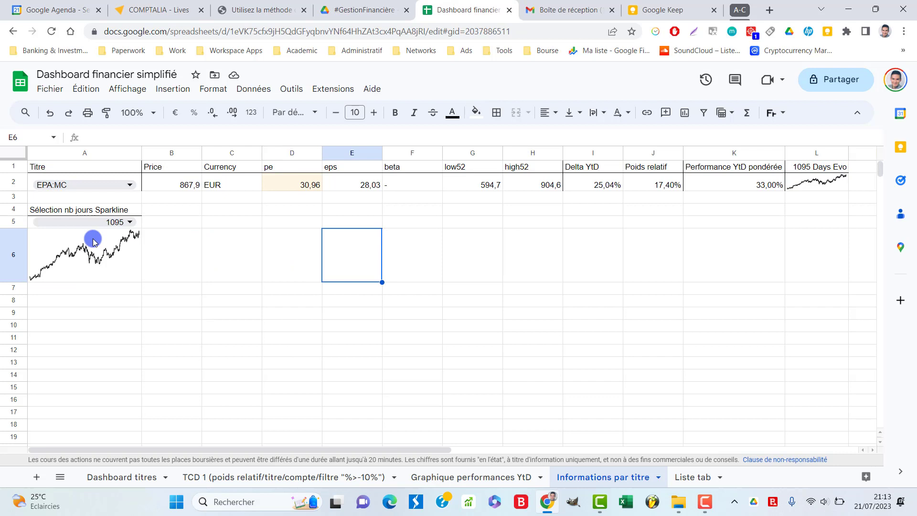
Step: Choose NASDAQ:AAPL as the stock in A2 and compare it with the tickers on the "Dashboard titres" sheet
click(127, 184)
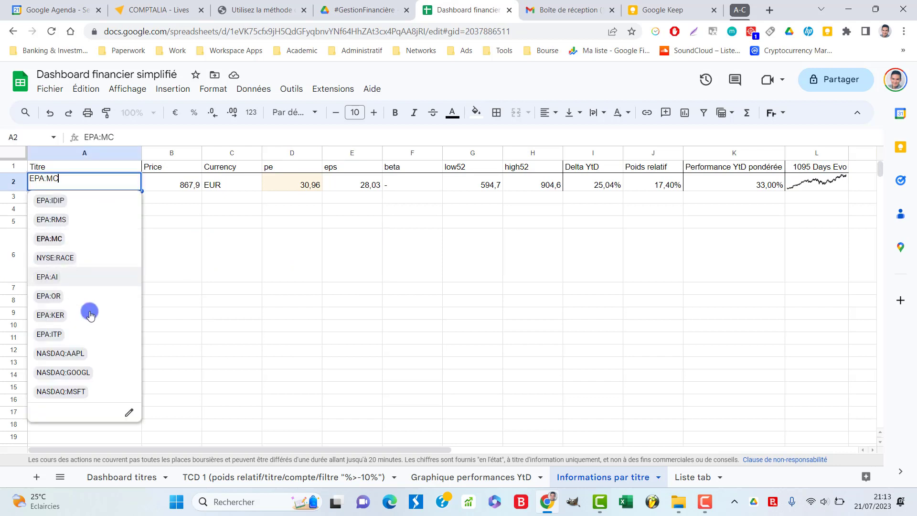
click(96, 359)
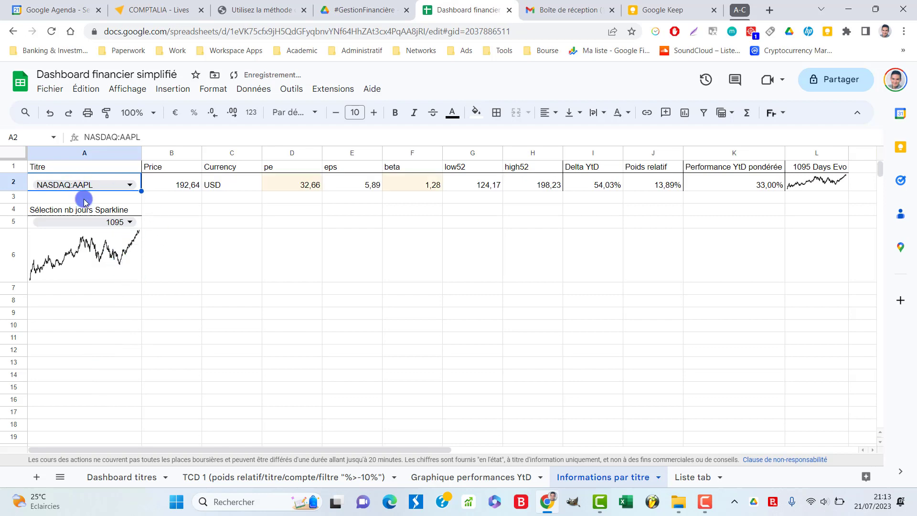
click(128, 477)
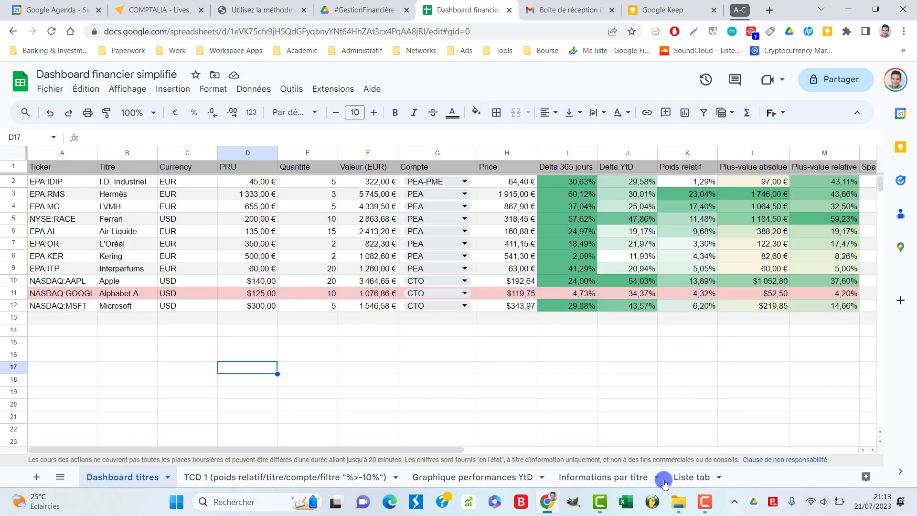
click(615, 480)
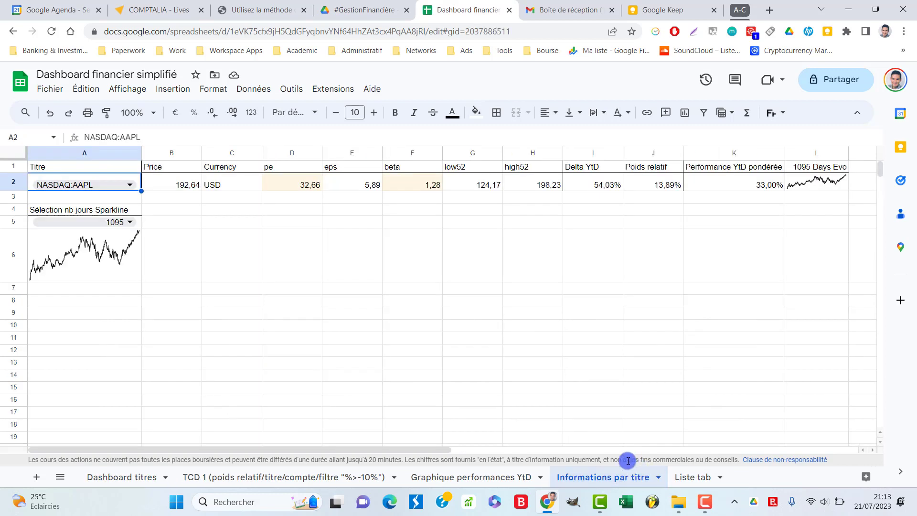
Step: Check the sparkline formula in A6 and set the day count in A5 to 365
click(135, 262)
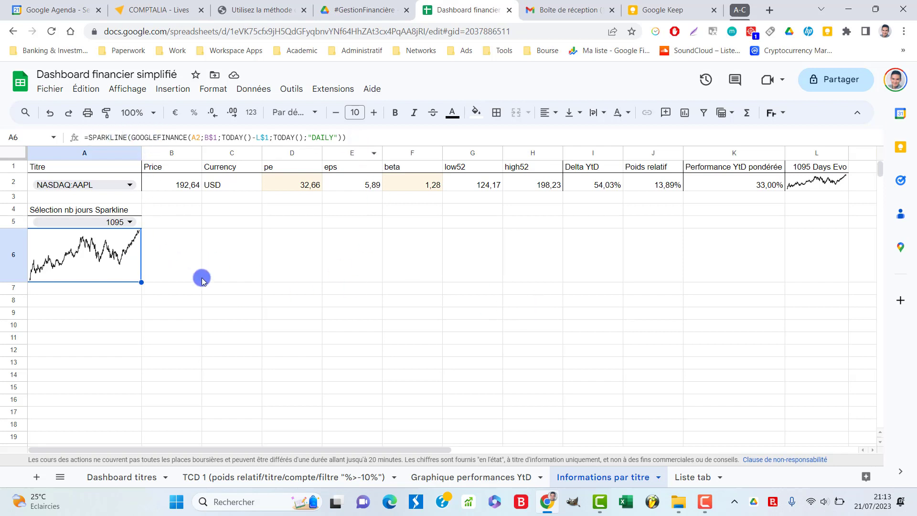
click(130, 220)
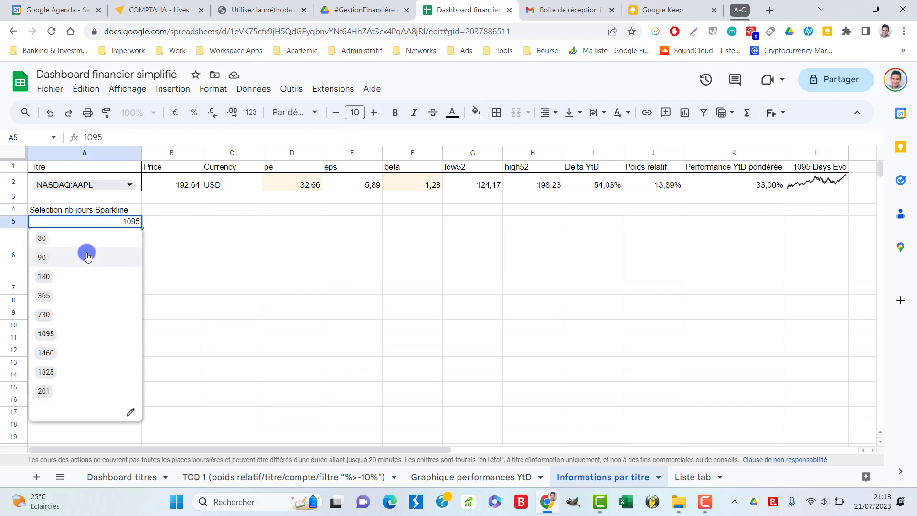
click(80, 296)
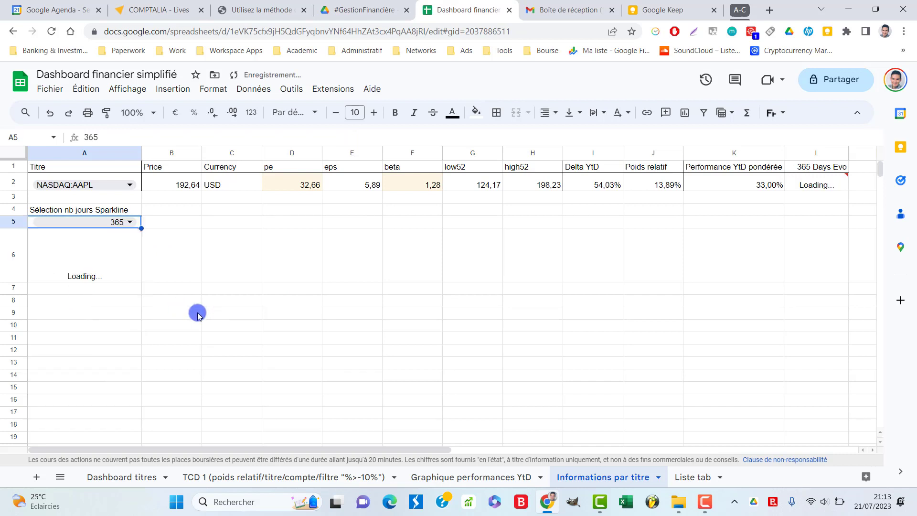
Step: Examine the "Nbr jours Sparkline" list on the "Liste tab" sheet, including the formula in H10
click(696, 478)
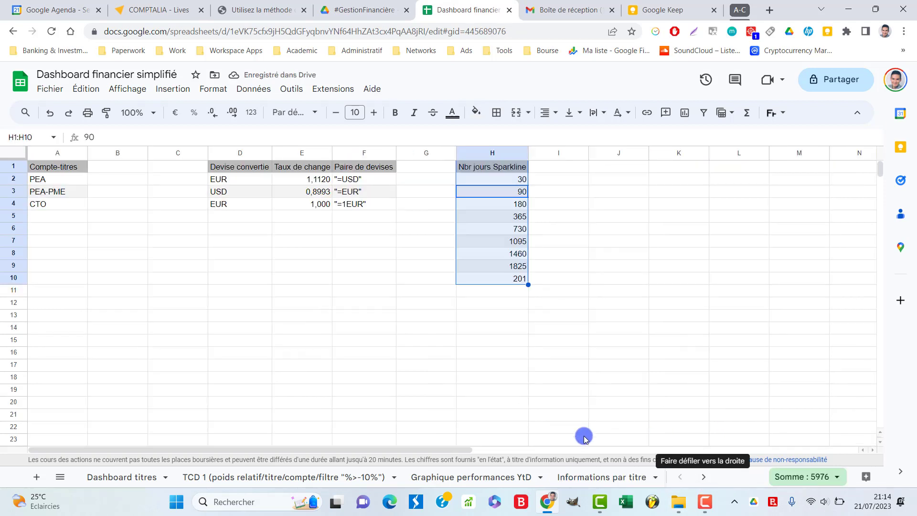
click(494, 220)
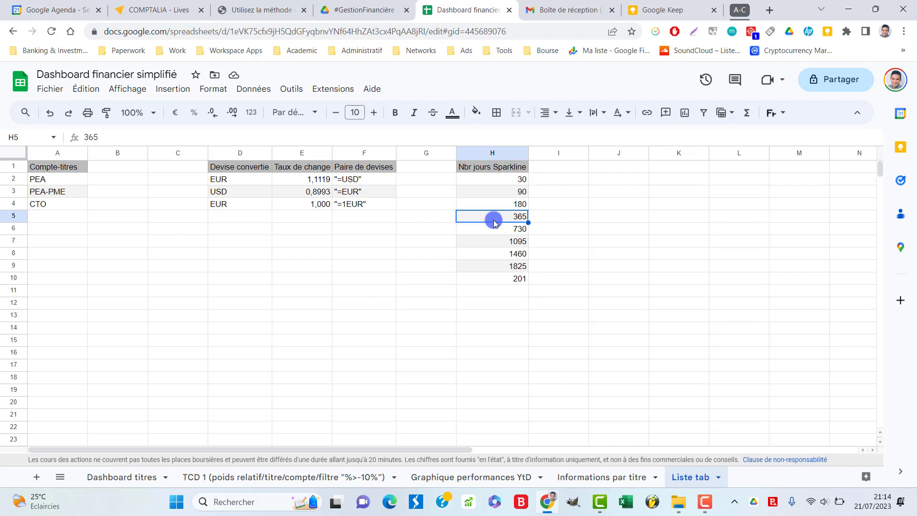
key(ctrl+a)
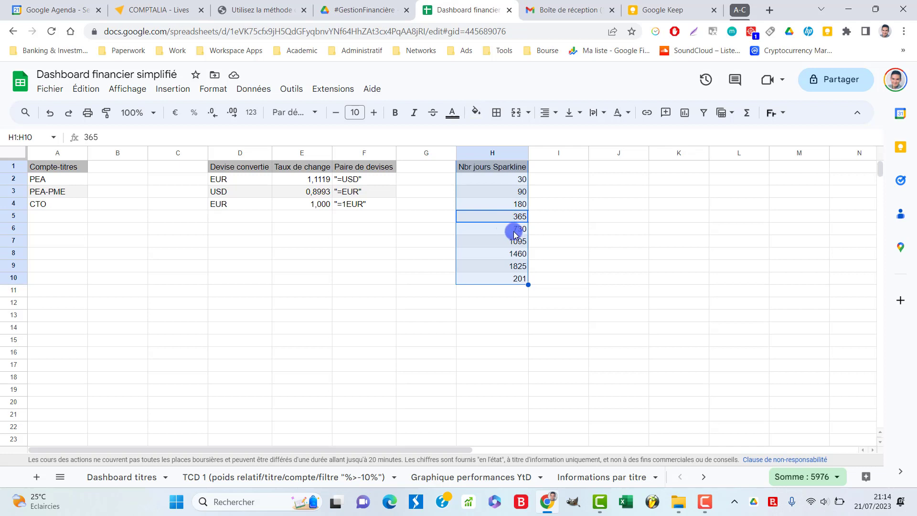
click(498, 282)
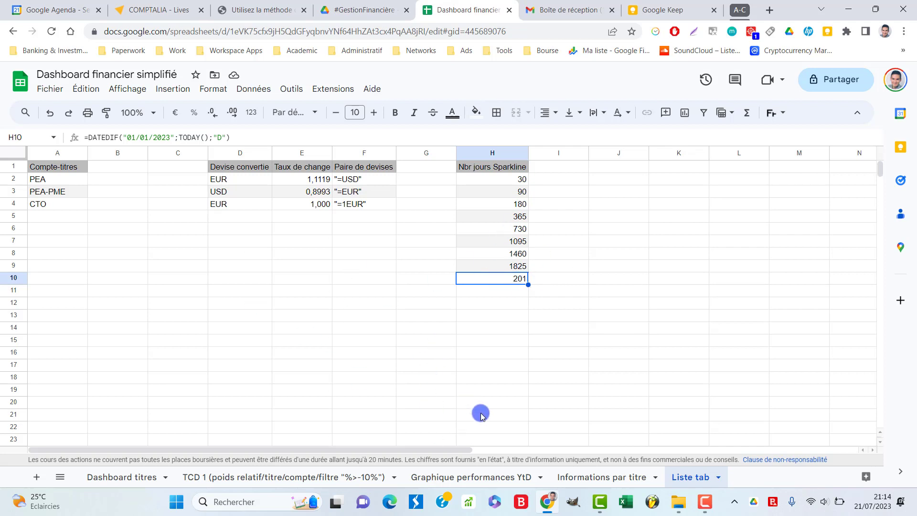
Step: On "Informations par titre", examine the SPARKLINE formula in A6 and the nested GOOGLEFINANCE call that supplies its data argument
click(607, 478)
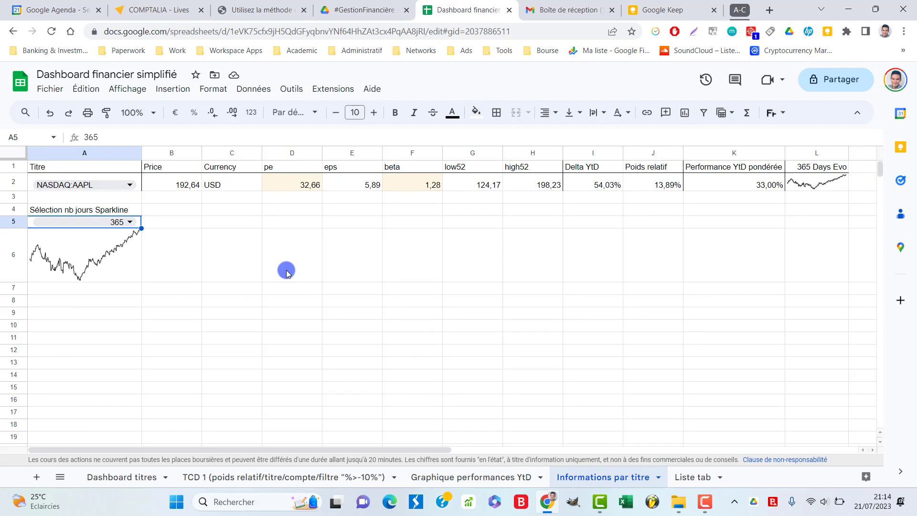
click(125, 272)
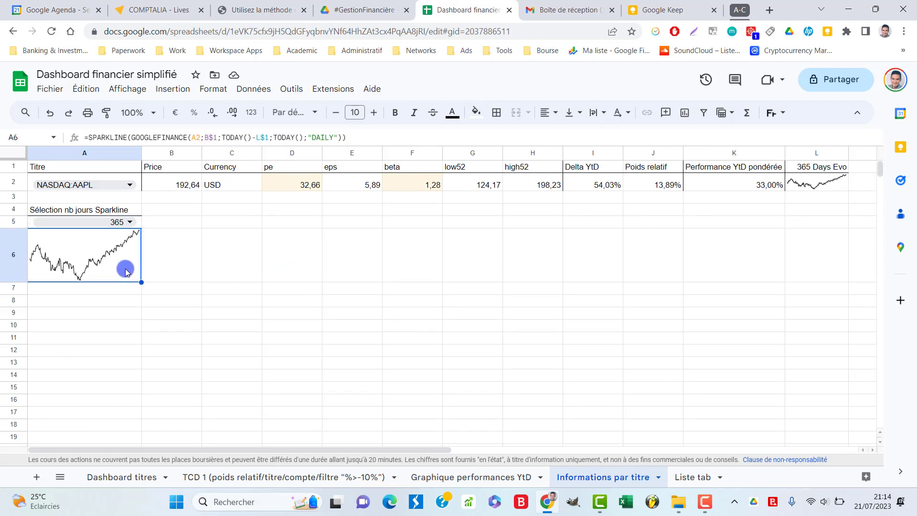
click(139, 137)
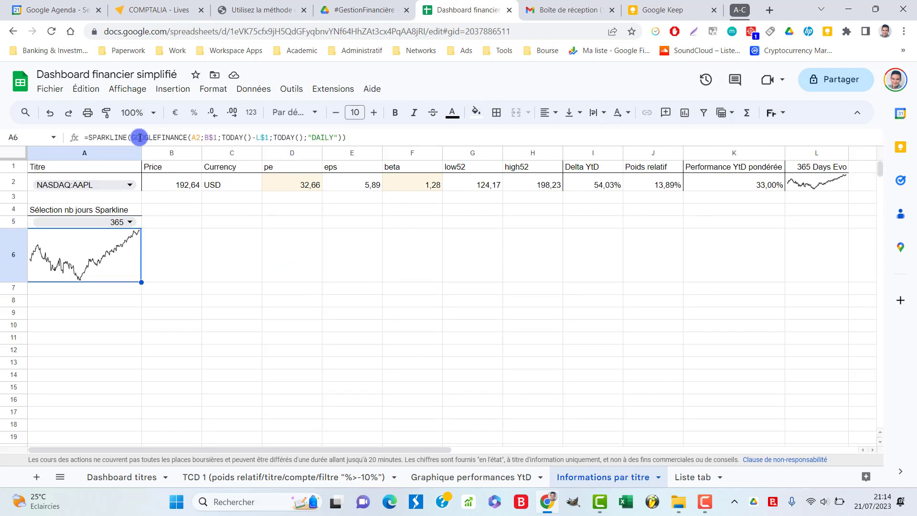
click(133, 137)
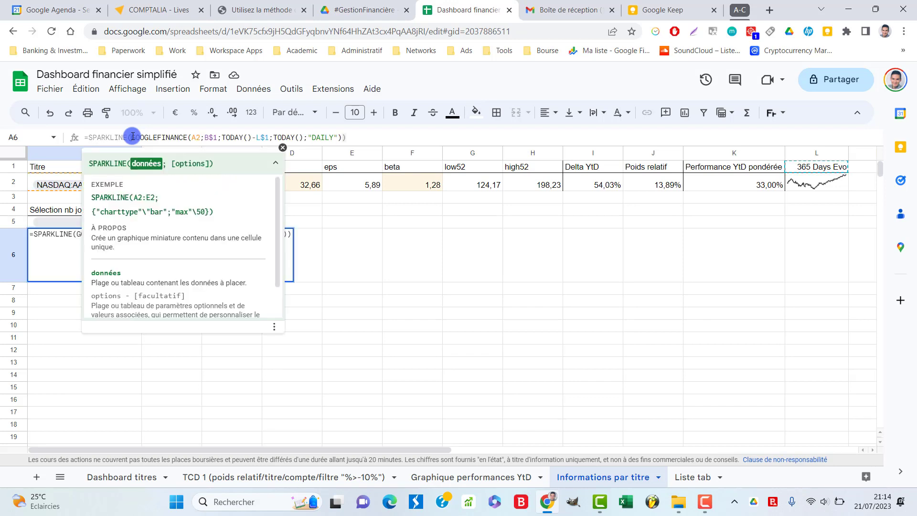
mouse_move(370, 145)
mouse_down()
mouse_move(371, 164)
mouse_move(375, 150)
mouse_up()
click(352, 140)
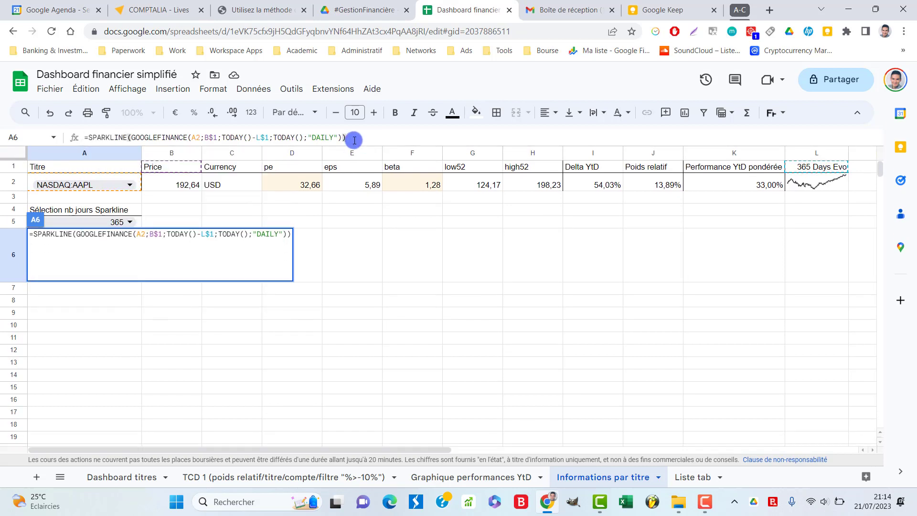
click(132, 137)
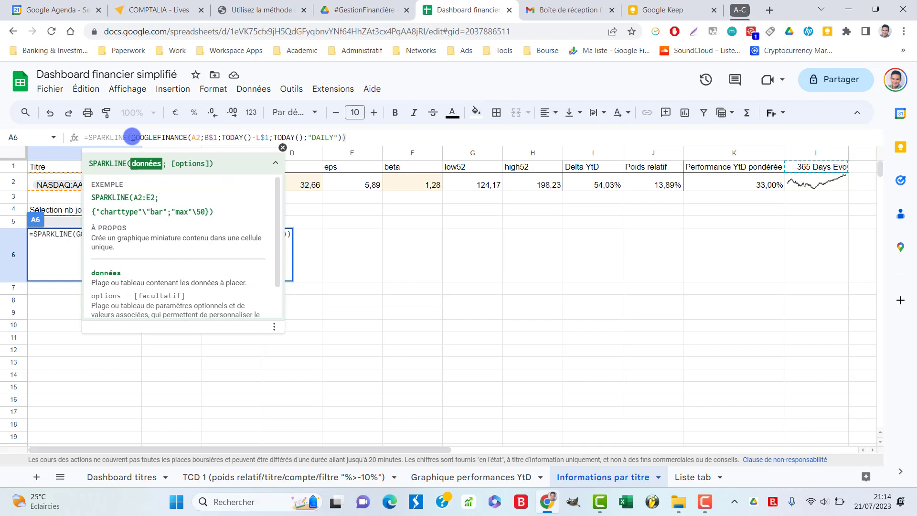
drag(132, 137, 122, 137)
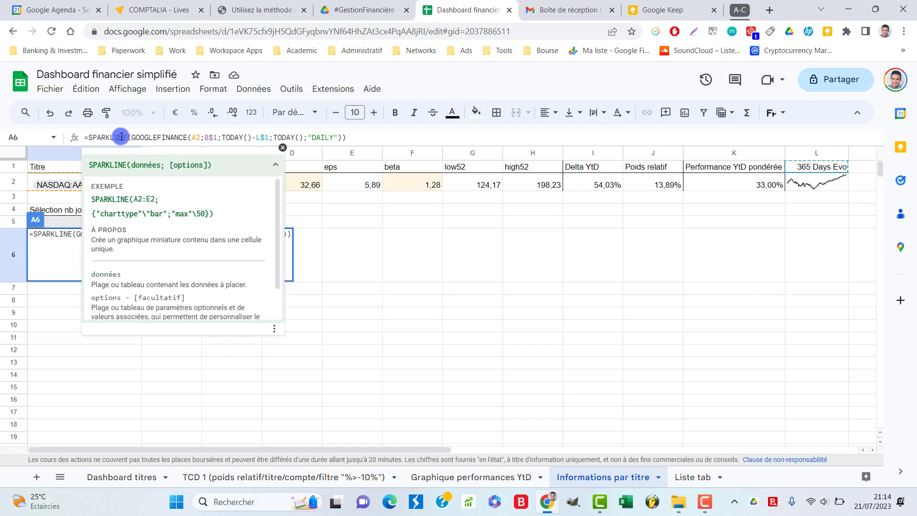
drag(121, 137, 342, 140)
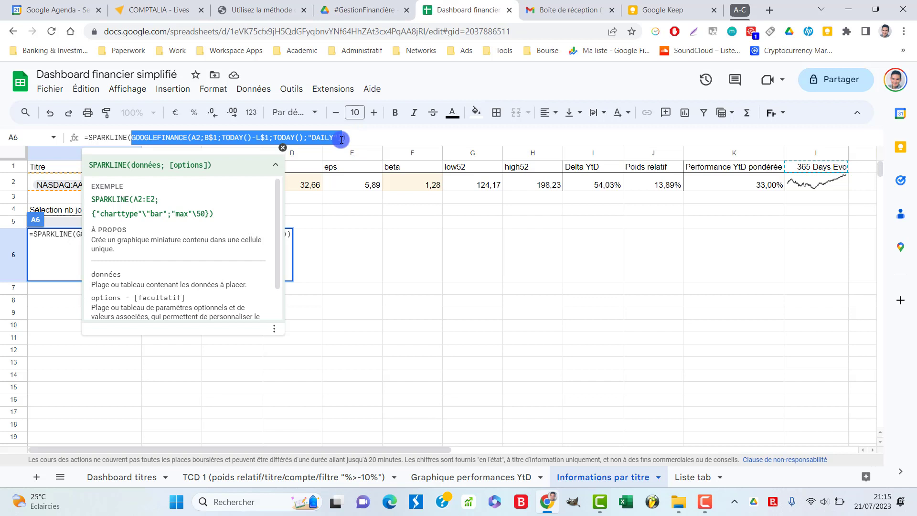
drag(342, 139, 87, 150)
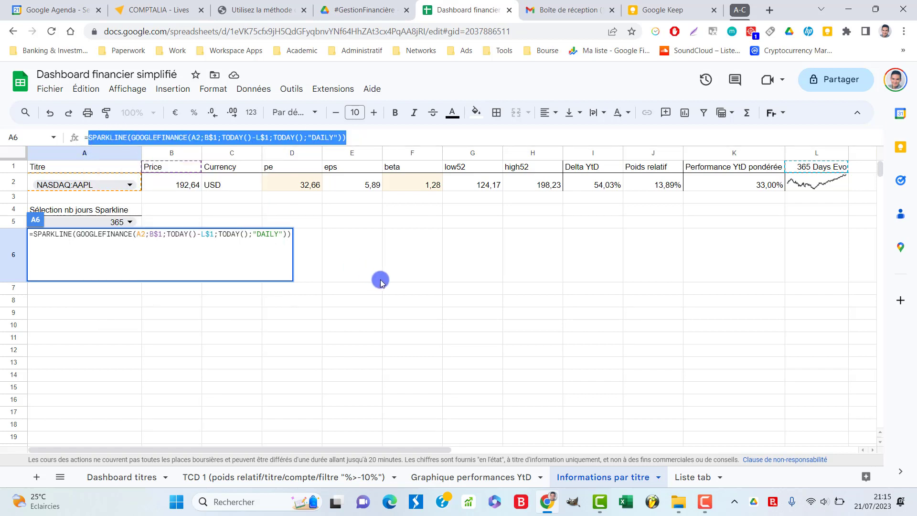
key(Escape)
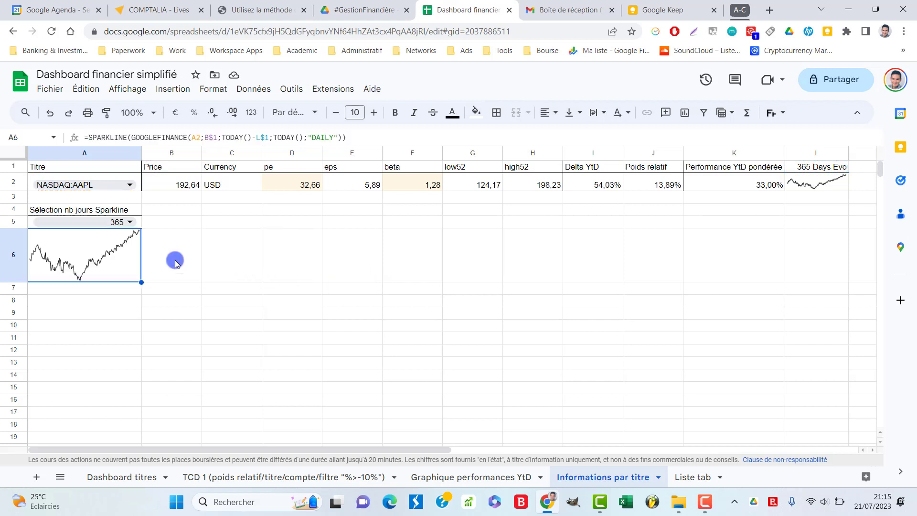
Step: In C6, begin a GOOGLEFINANCE formula with code "NASDAQ:AAPL", attribute "price" and today as the start date argument
double_click(237, 265)
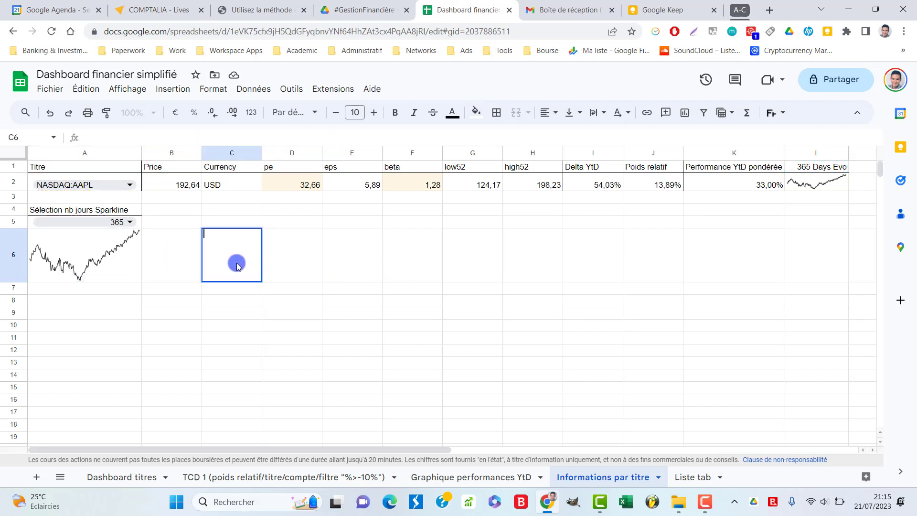
text(=GOOGLEFINANCE()
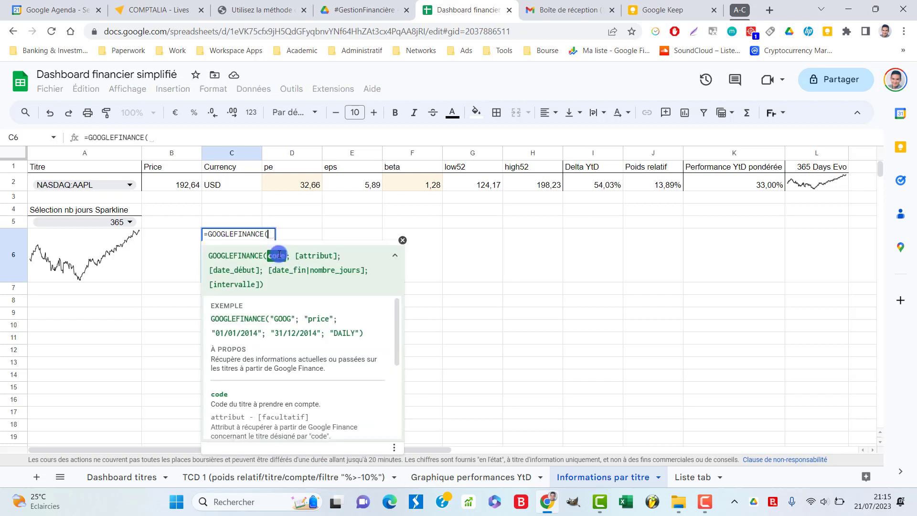
text(")
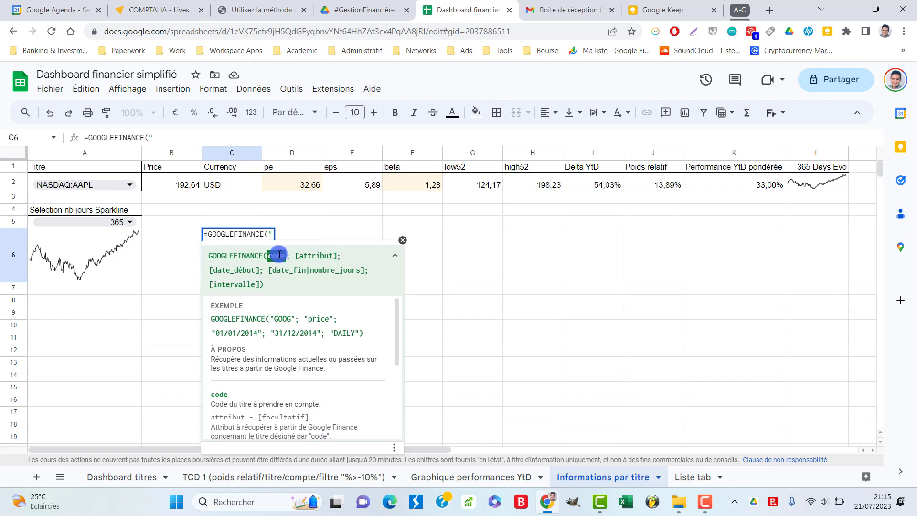
text(NASDAQ:AAPL")
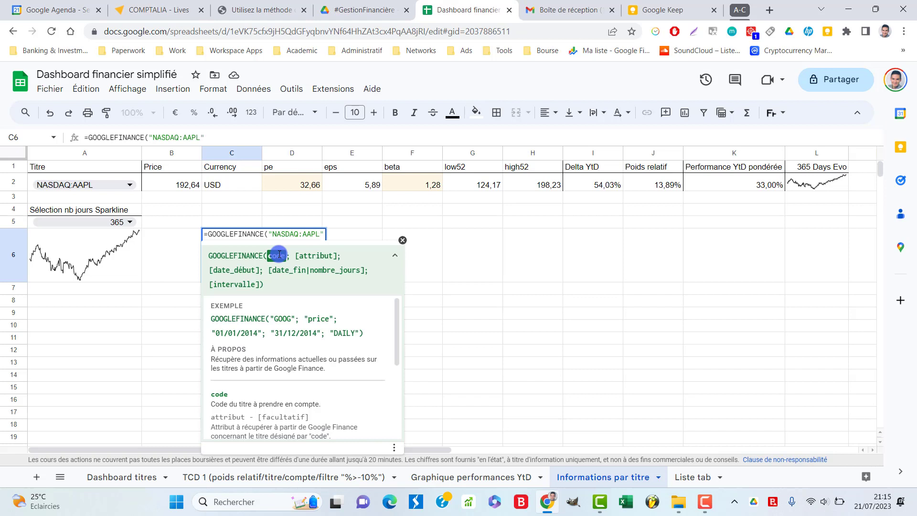
text(;)
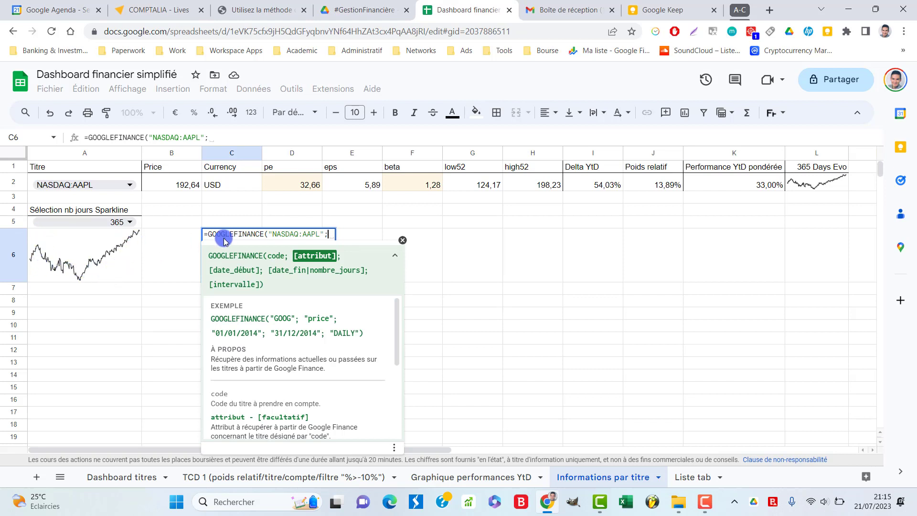
text("price)
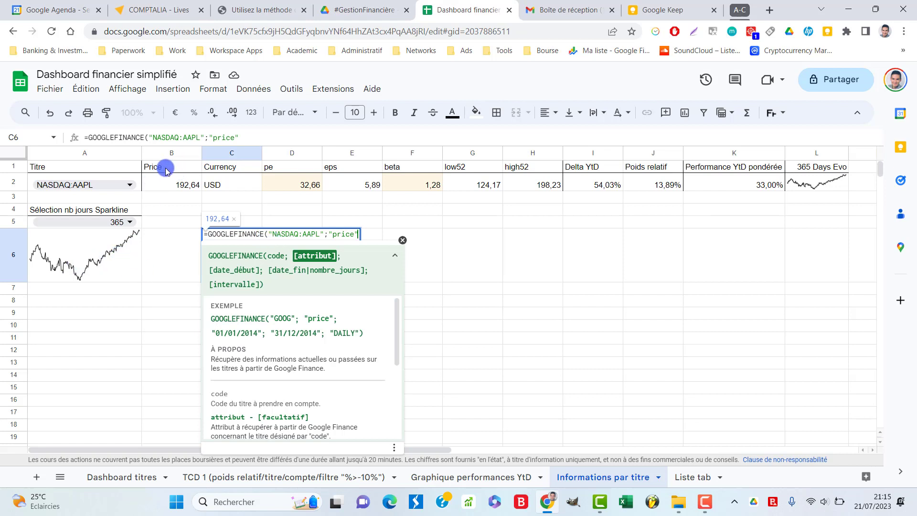
text(;)
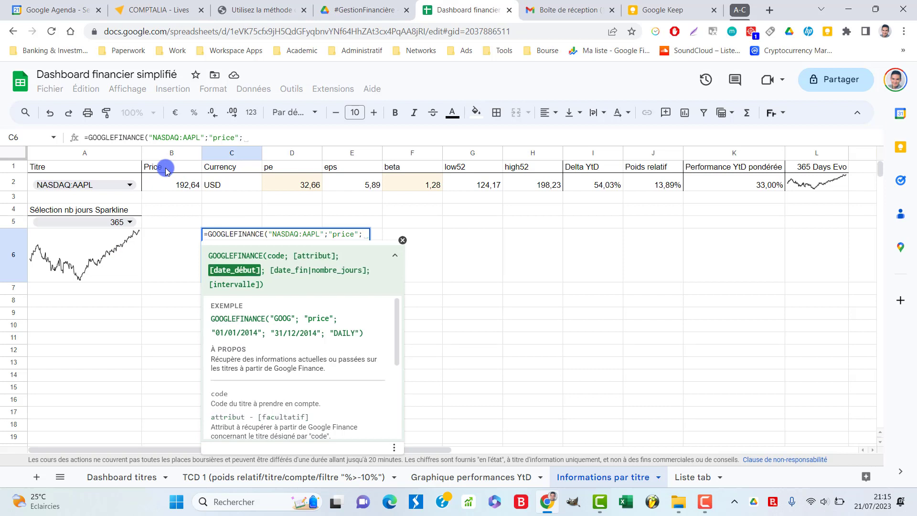
text(today)
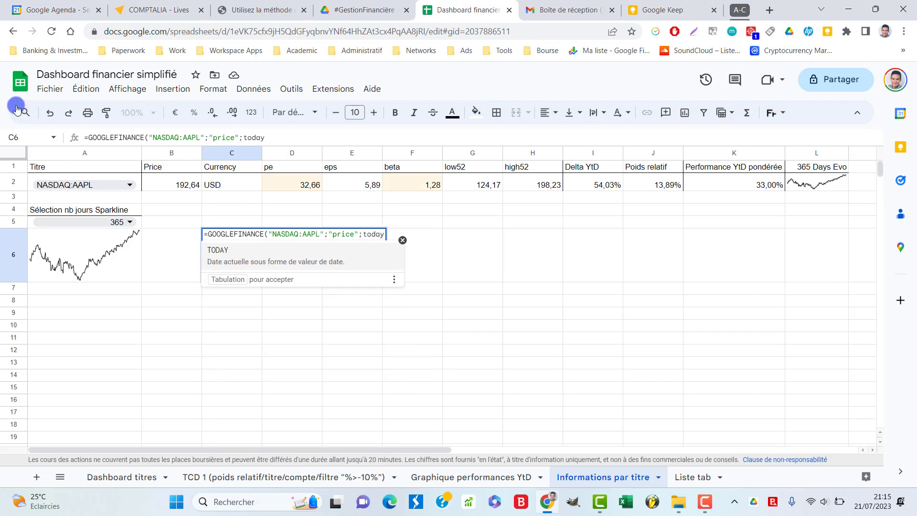
Step: Check the spreadsheet's general settings for the regional format and the option to always use English function names
click(50, 90)
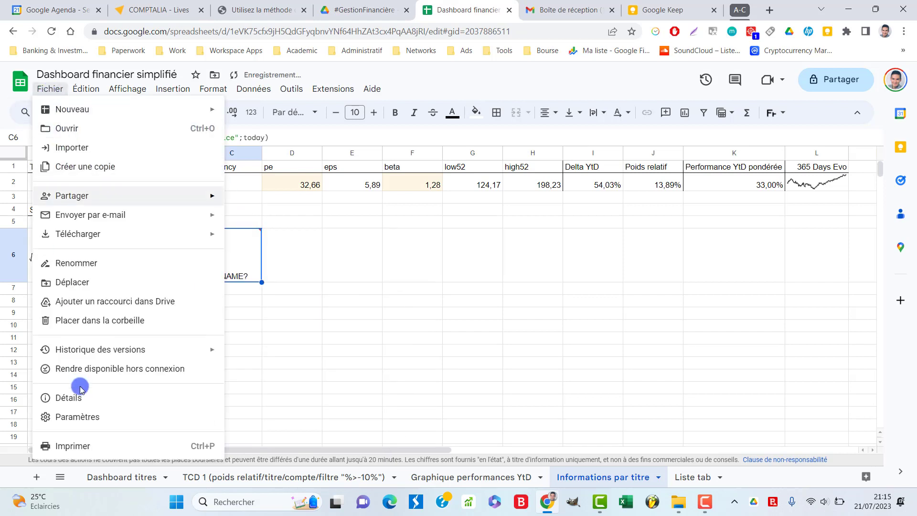
click(89, 421)
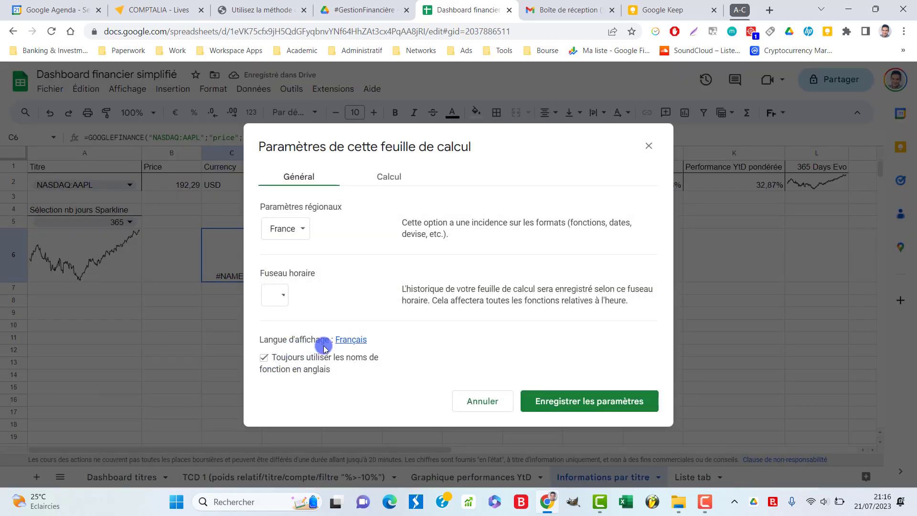
click(649, 146)
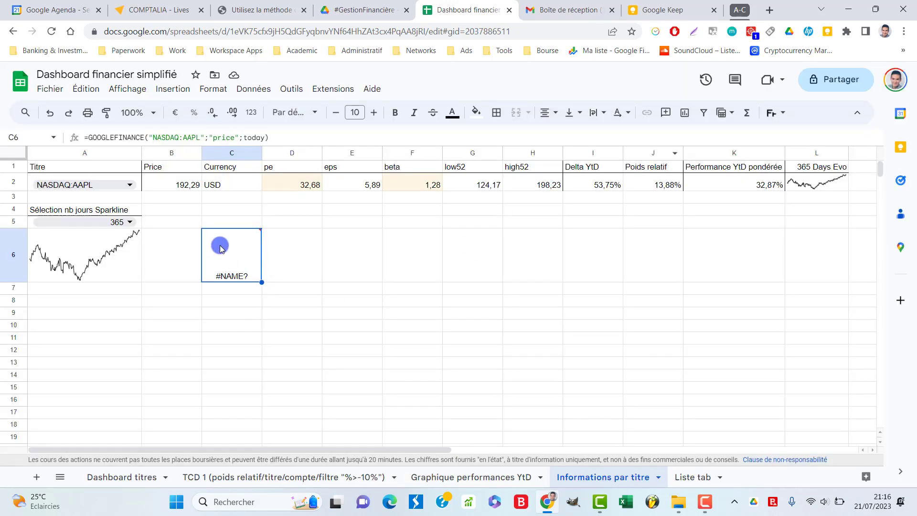
Step: In C6's GOOGLEFINANCE formula, set the start date argument to TODAY()-365
click(265, 136)
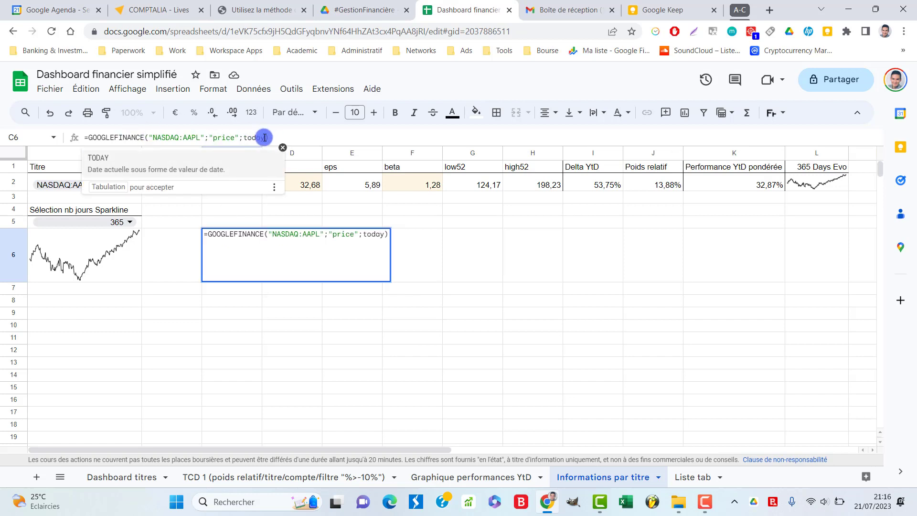
key(BackSpace)
key(BackSpace)
key(BackSpace)
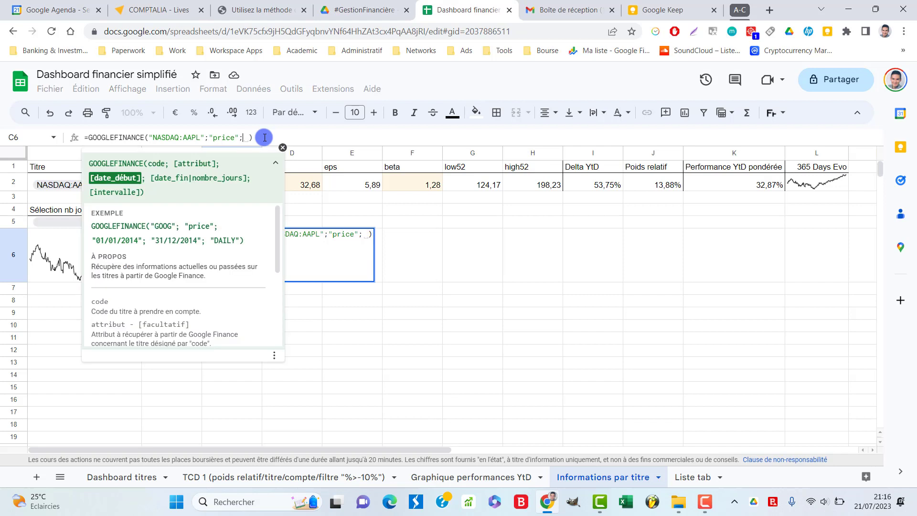
text(today)
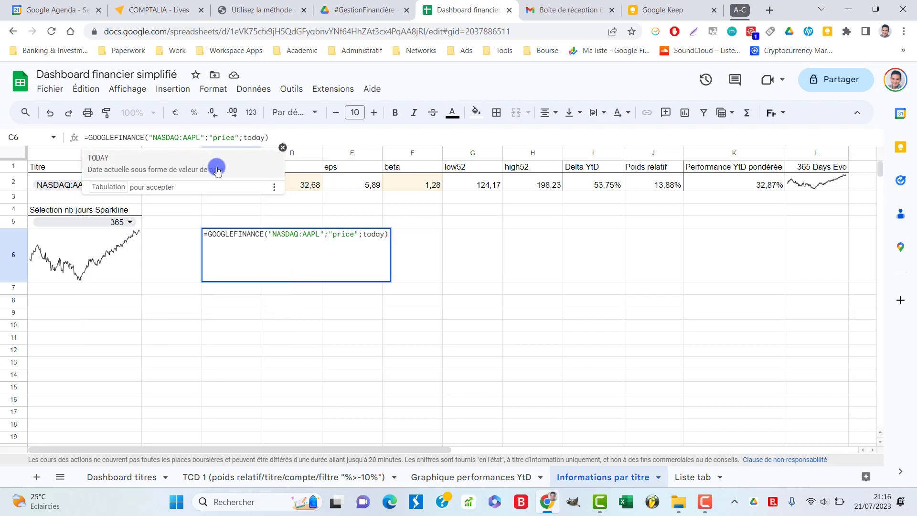
click(221, 169)
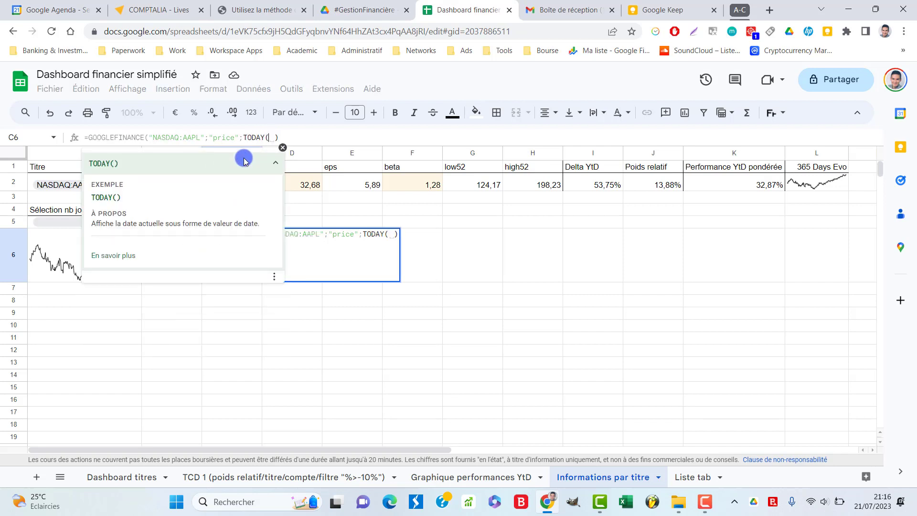
text()-)
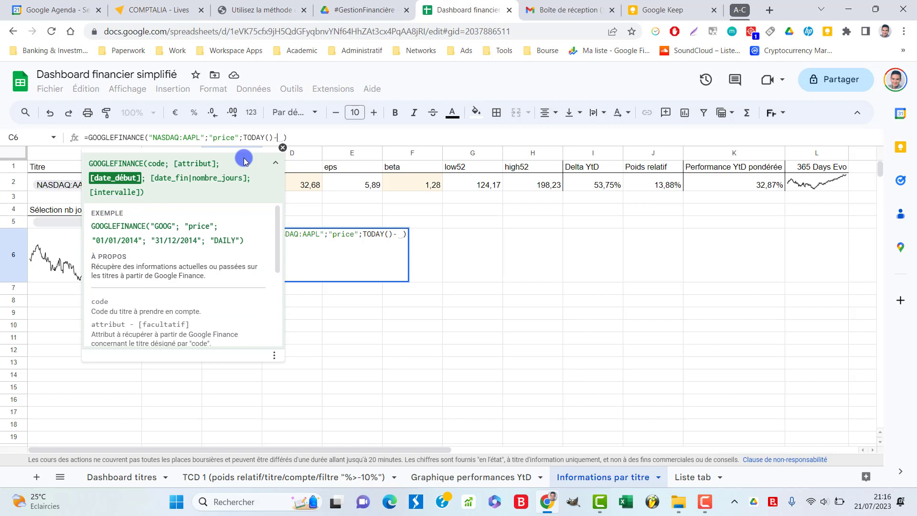
text(201)
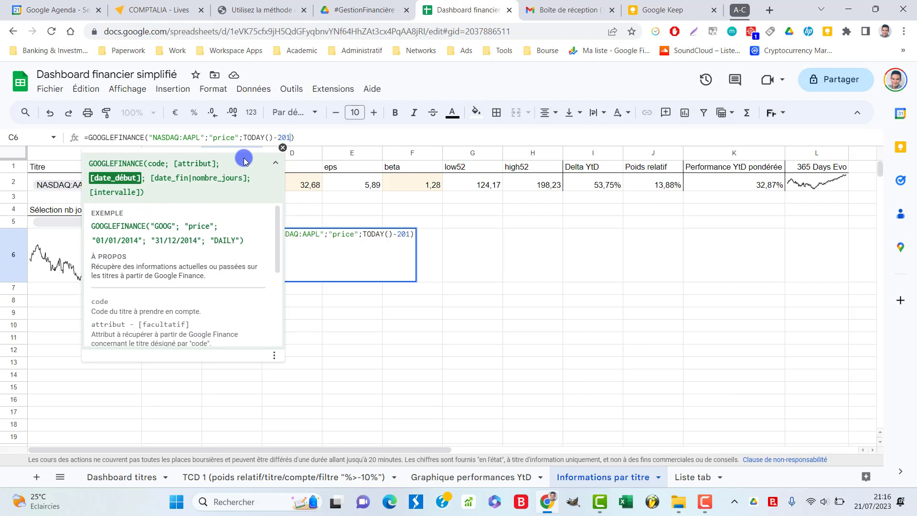
key(BackSpace)
key(BackSpace)
key(BackSpace)
text(365)
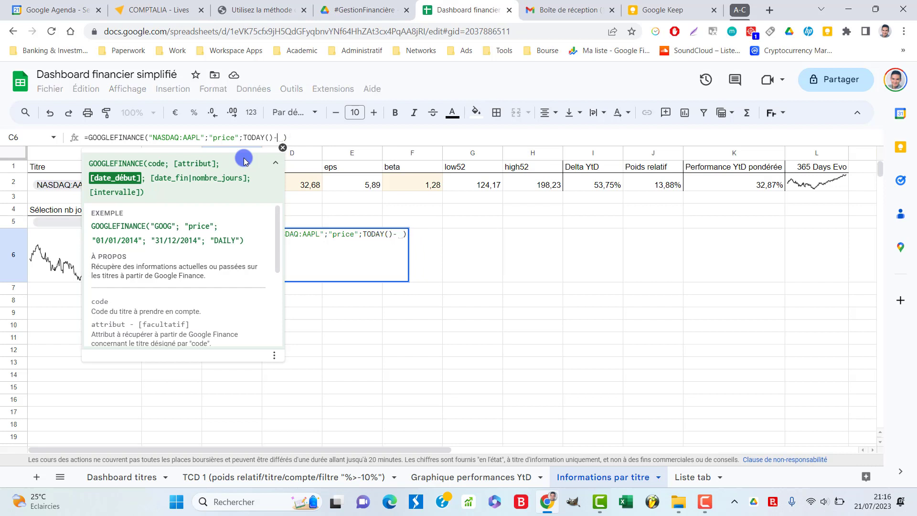
Step: Complete C6's GOOGLEFINANCE formula with TODAY() as the end date and "DAILY" as the interval, and enter it
text(; )
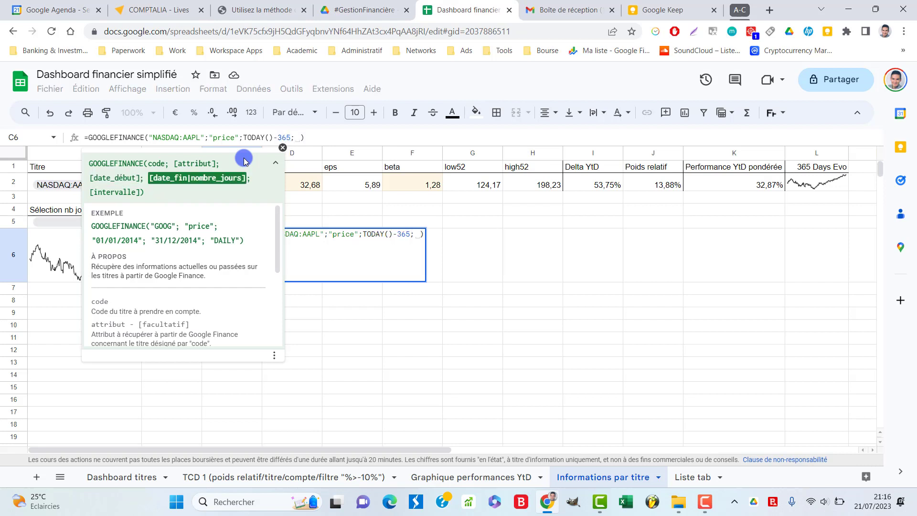
text(today)
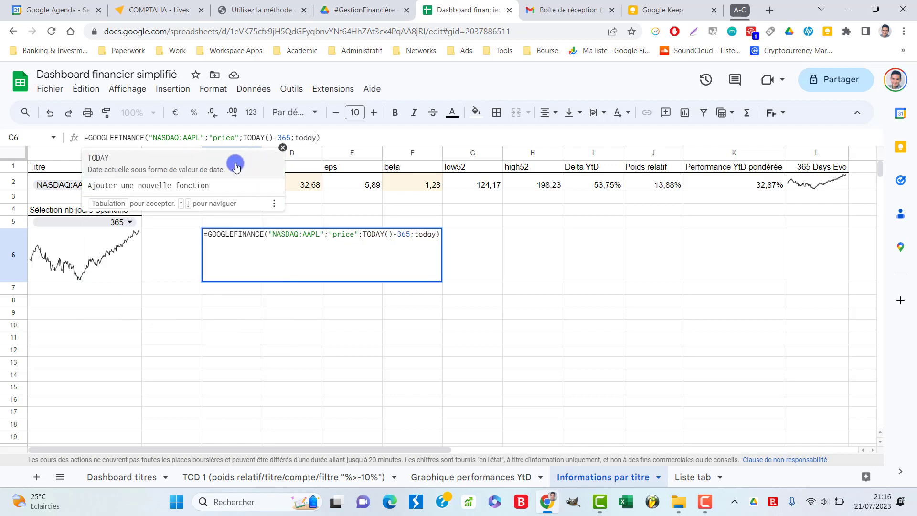
click(239, 162)
text())
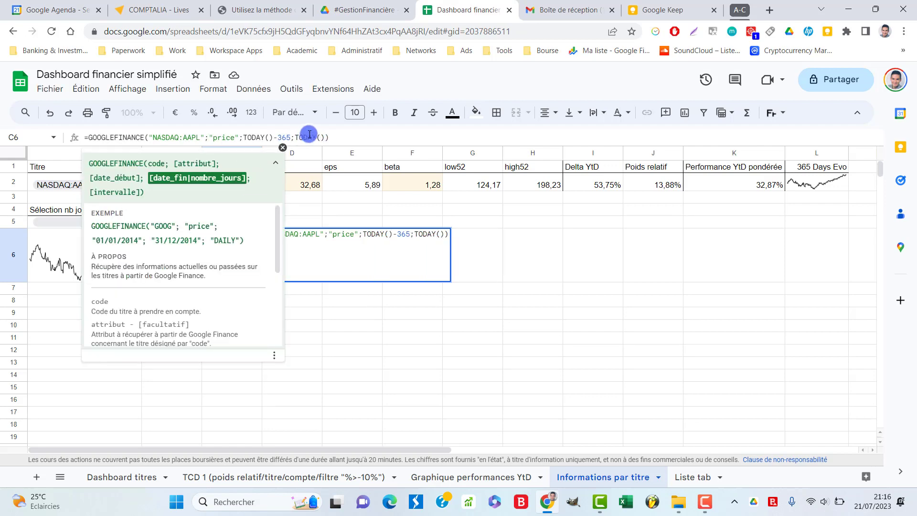
text(;)
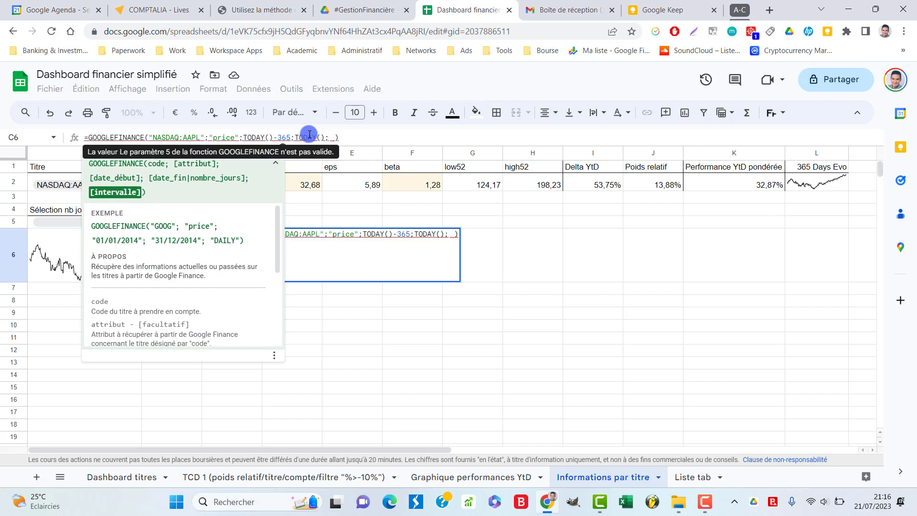
key(BackSpace)
text(")
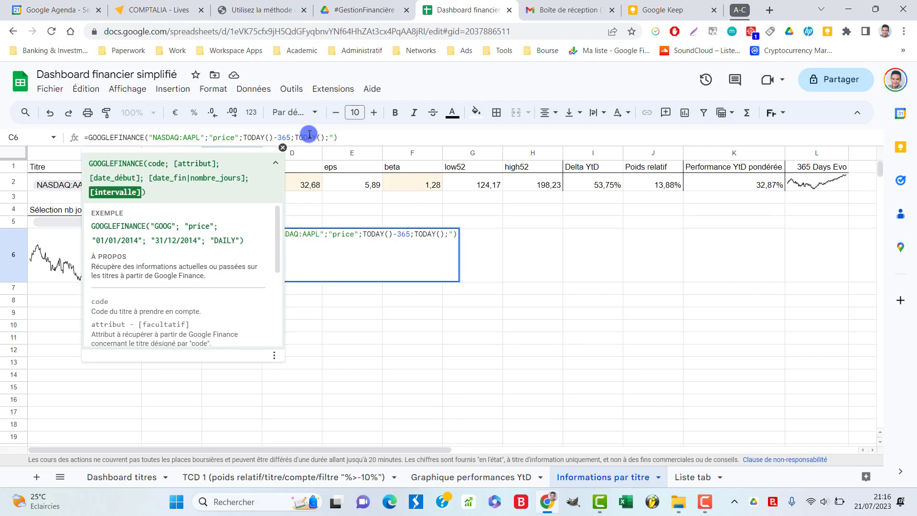
text(DAIL)
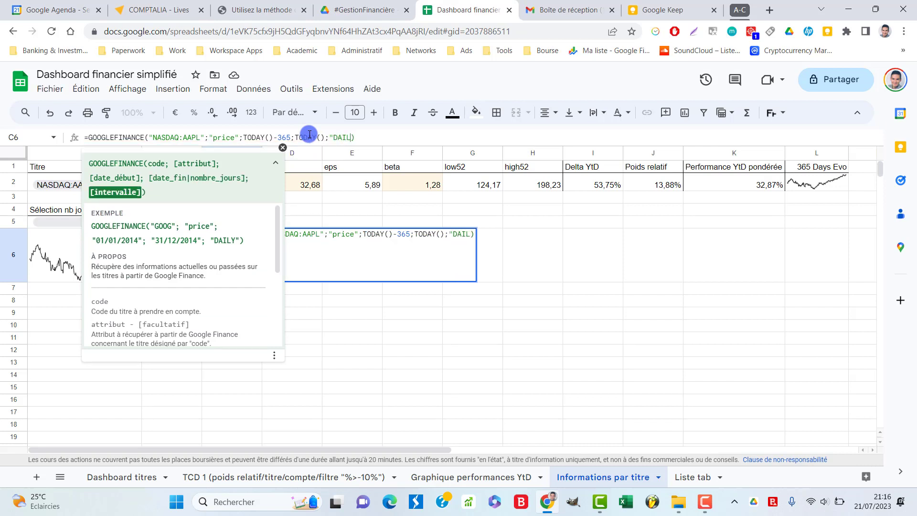
text(Y")
key(Return)
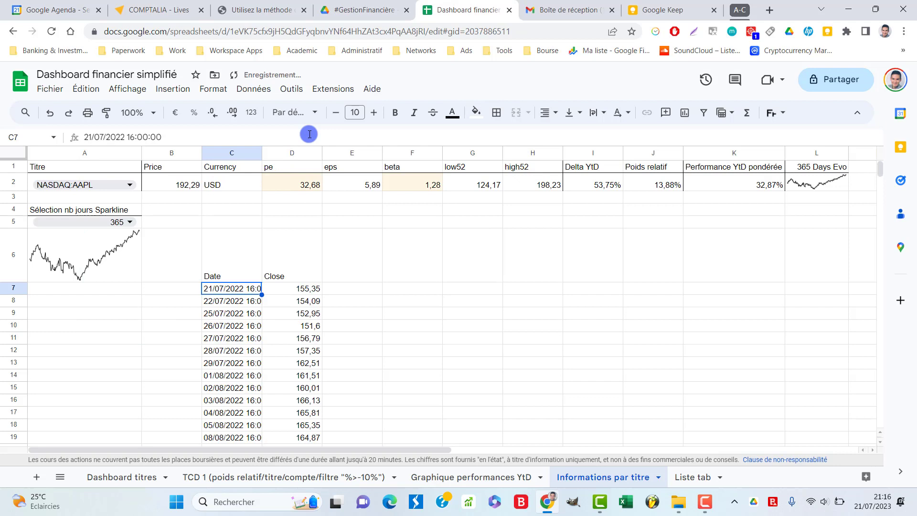
Step: Display the sheet's formulas instead of their values with C6 selected, and switch back to showing values
click(252, 264)
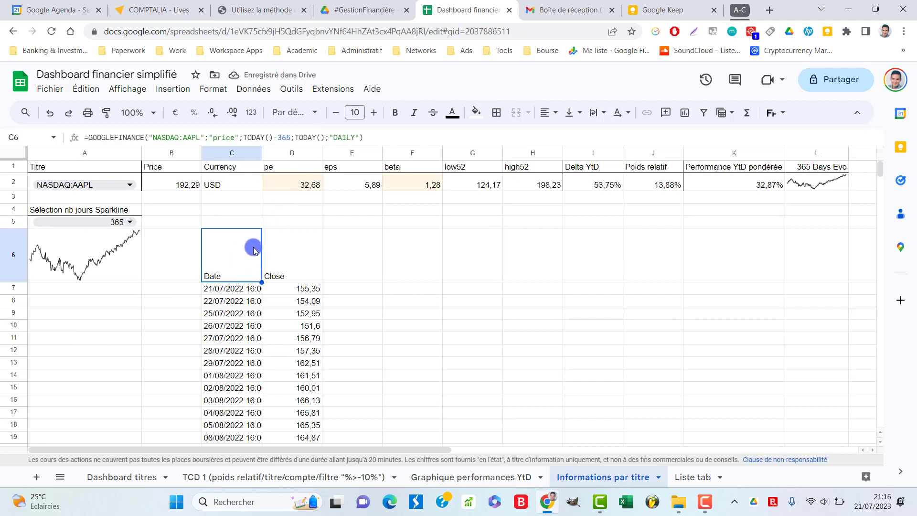
click(137, 87)
mouse_move(127, 109)
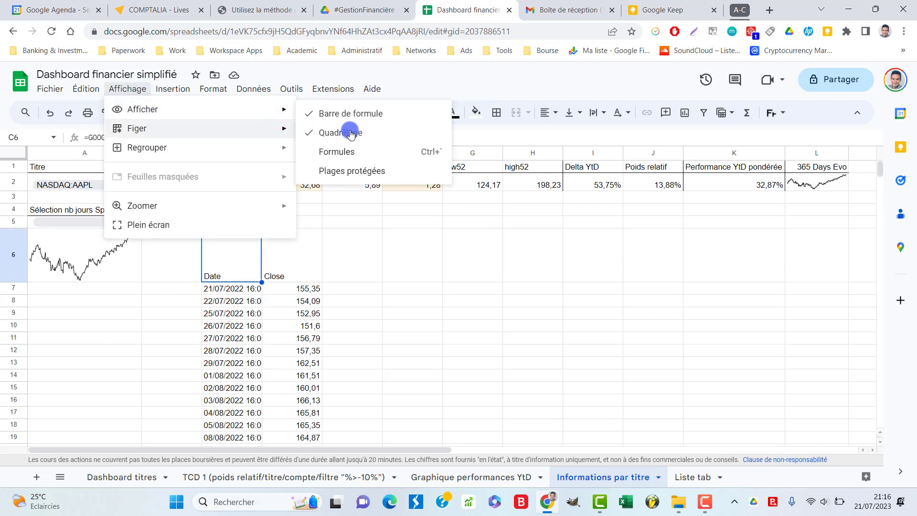
key(ctrl+grave)
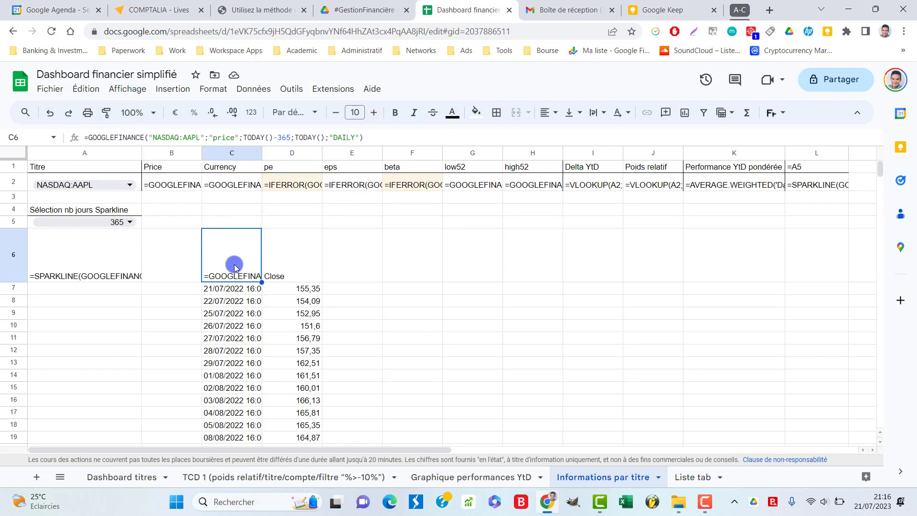
click(127, 89)
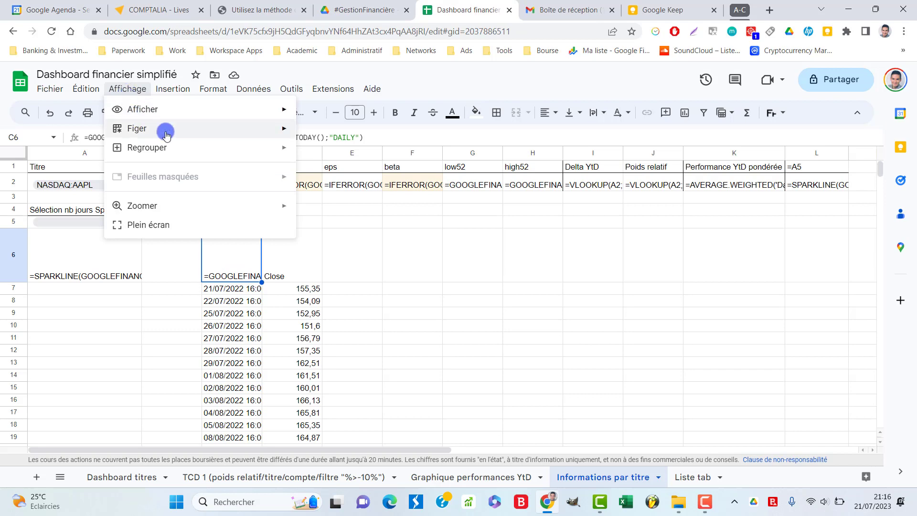
mouse_move(184, 111)
click(348, 149)
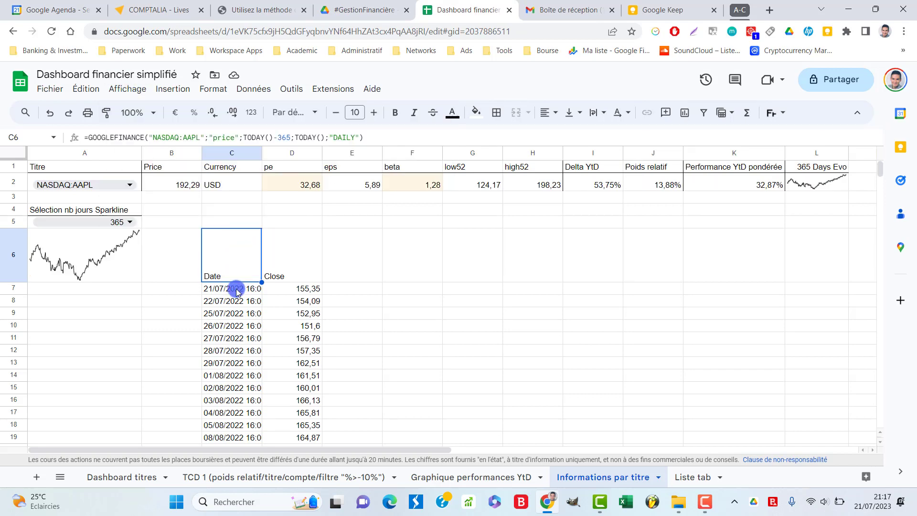
Step: Look through the daily price history below C6 down to its last date, and return to the top of the sheet
scroll(237, 292, down, 20)
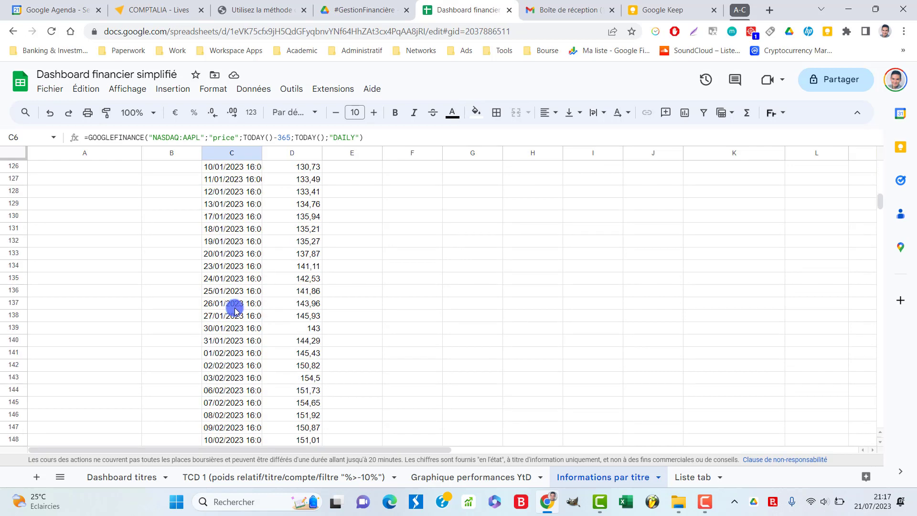
click(235, 306)
key(ctrl+shift+Down)
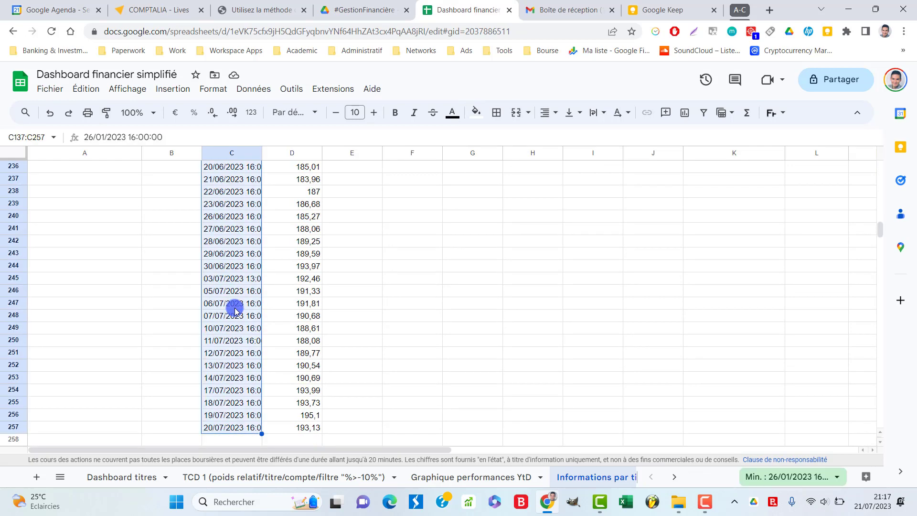
drag(880, 232, 872, 170)
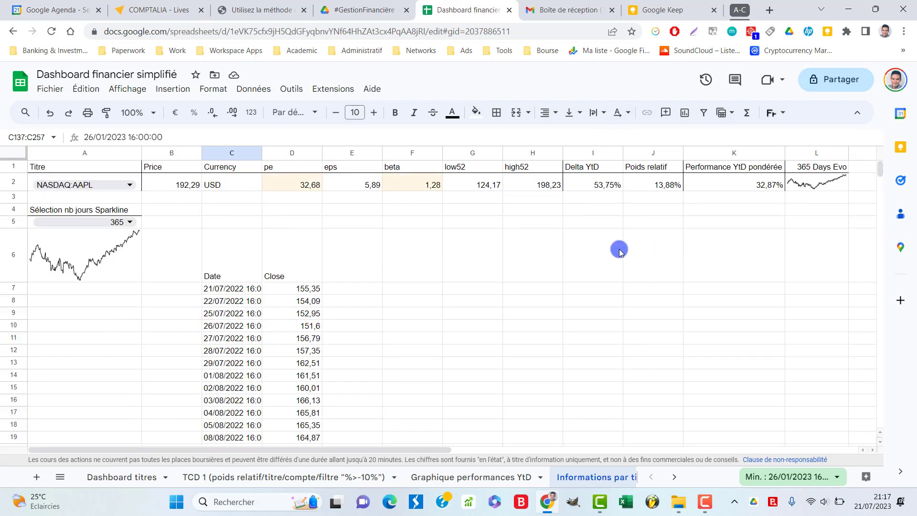
Step: Review the code argument in C6's GOOGLEFINANCE formula and the Close column it generates
click(234, 266)
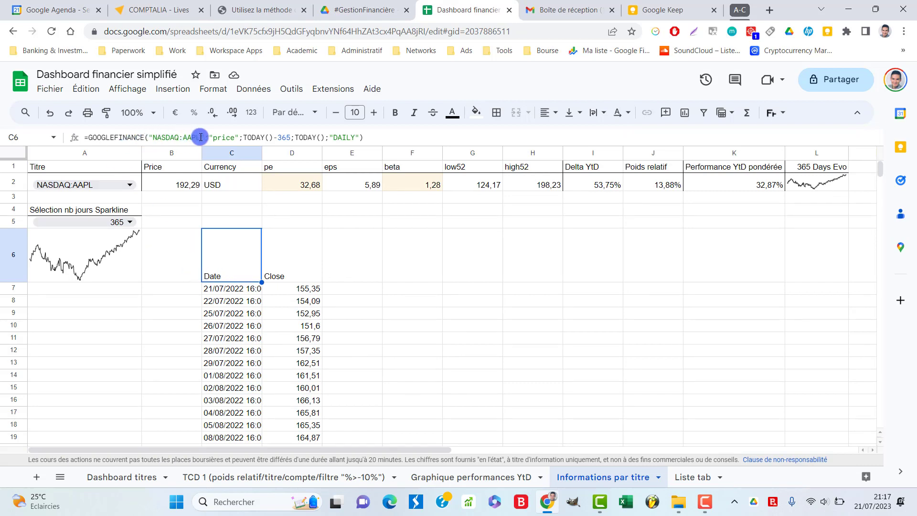
mouse_move(199, 138)
mouse_down()
mouse_move(154, 140)
mouse_move(196, 137)
mouse_up()
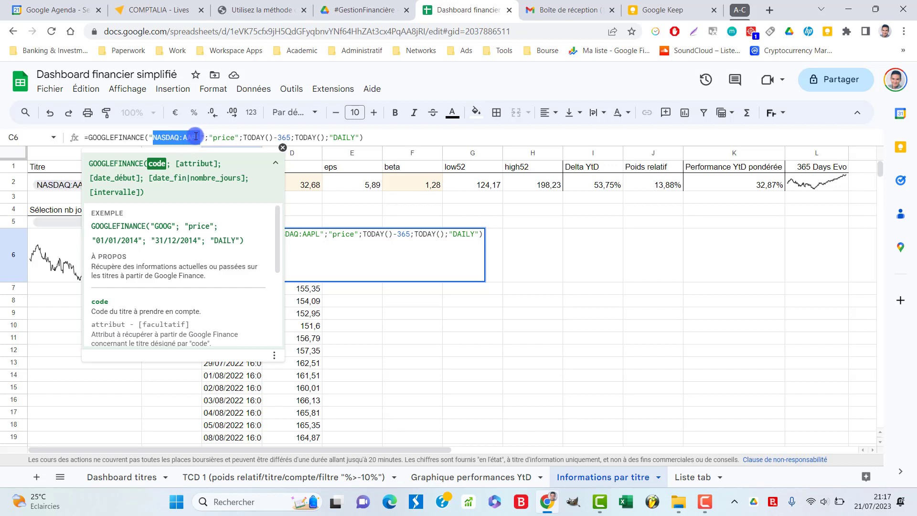
click(369, 343)
click(294, 279)
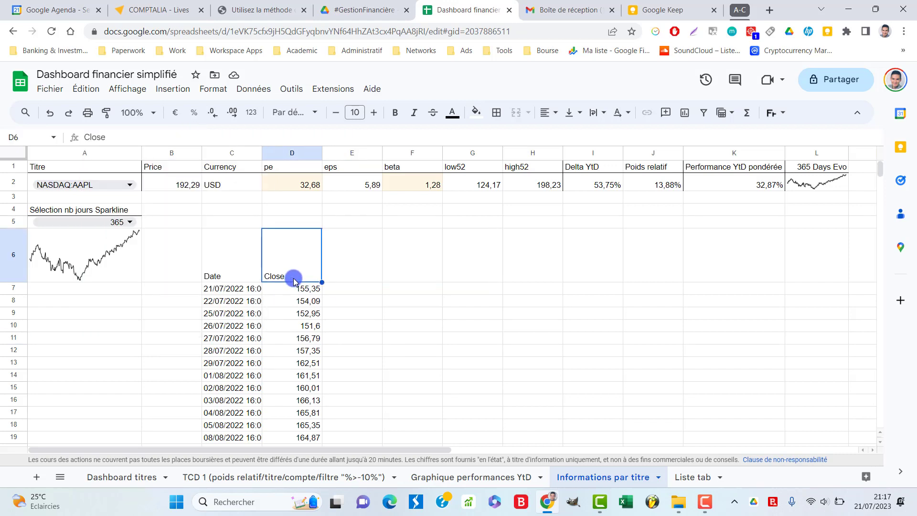
Step: Wrap C6's GOOGLEFINANCE formula in a SPARKLINE function and enter it
click(238, 254)
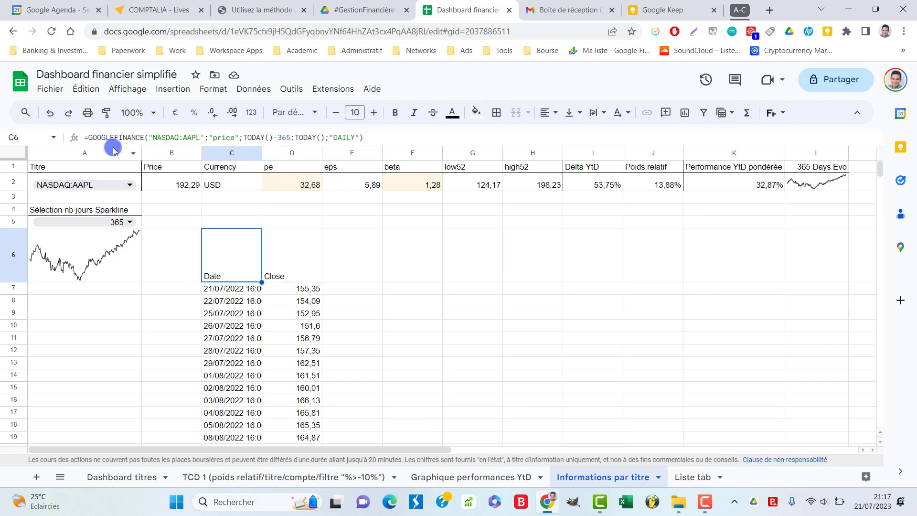
click(95, 138)
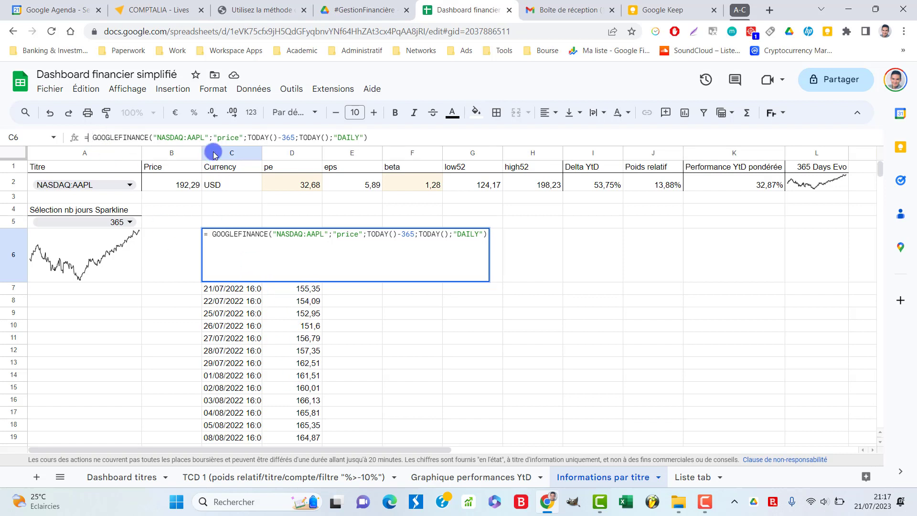
key(Left)
text(sparkline)
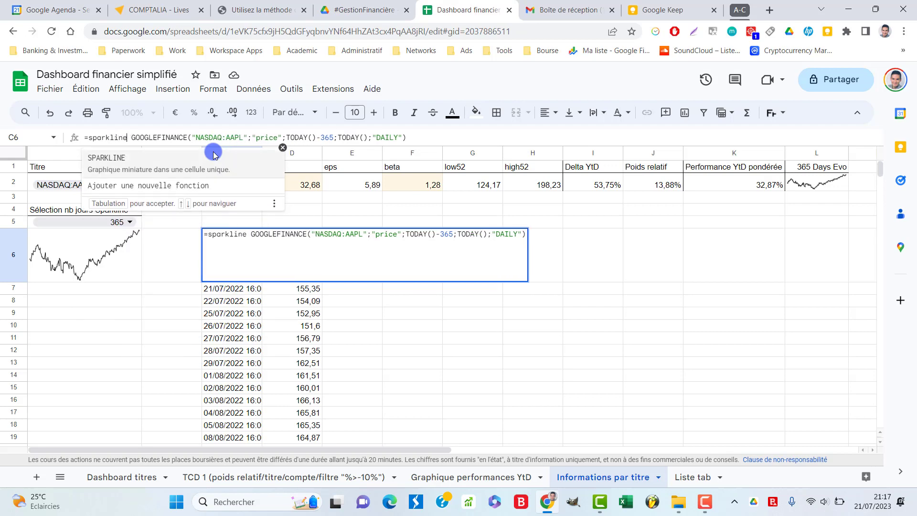
click(245, 163)
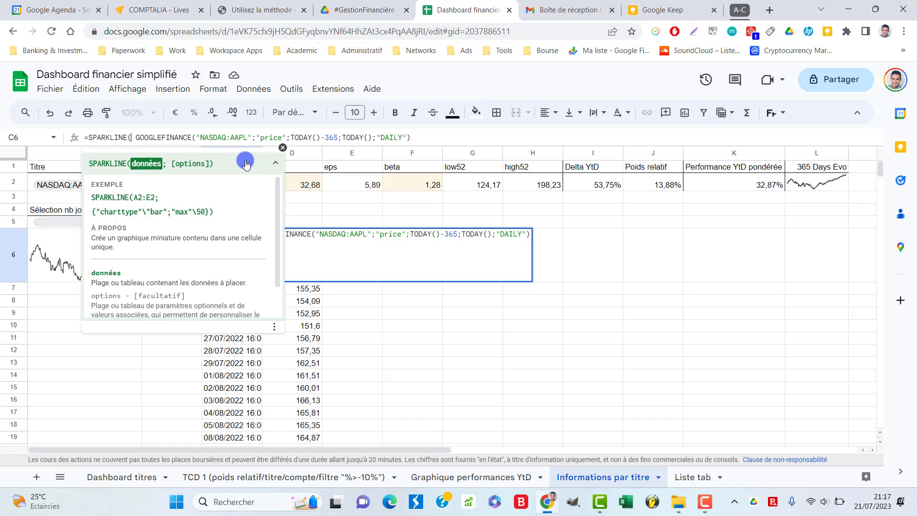
key(Delete)
click(425, 139)
text())
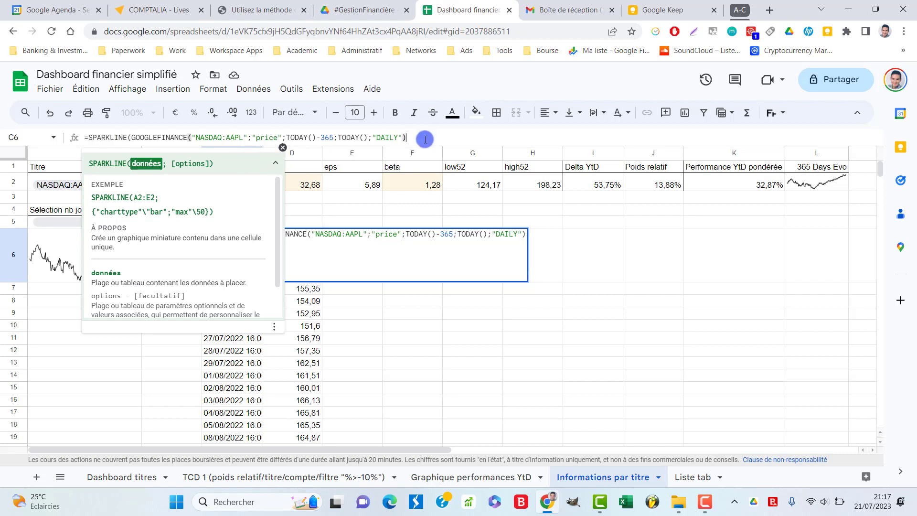
text())
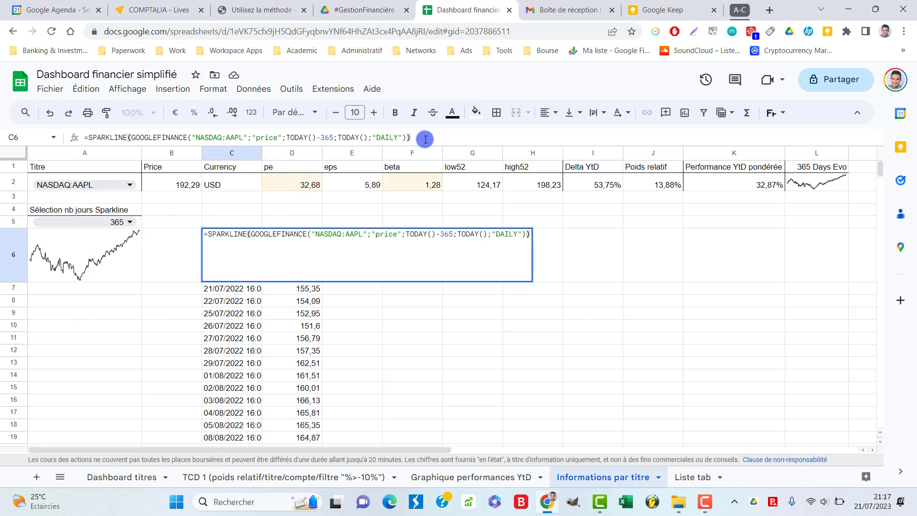
key(Return)
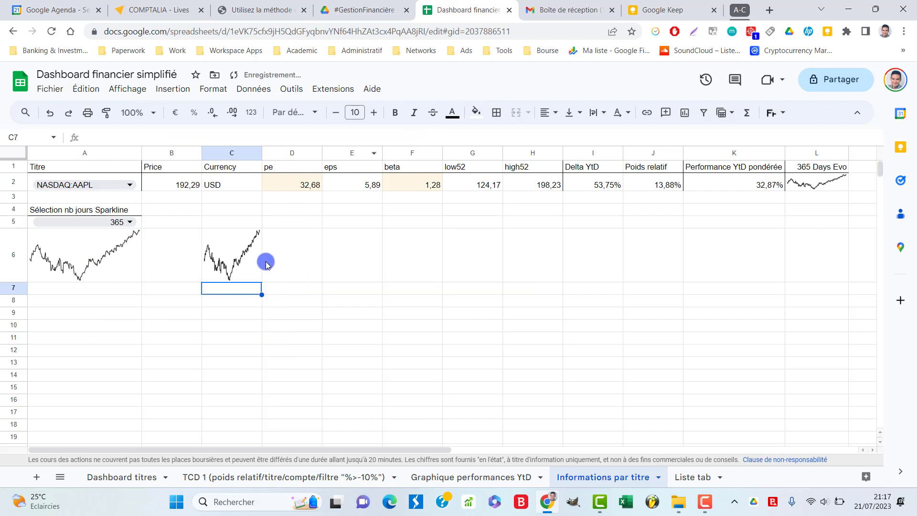
Step: Widen column C to about twice its width to stretch the C6 sparkline, and undo the resize
click(254, 263)
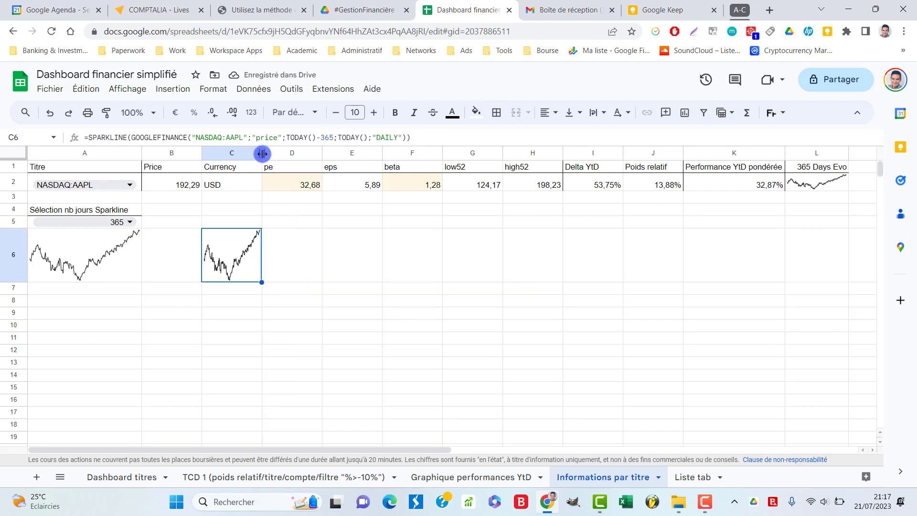
drag(262, 152, 319, 152)
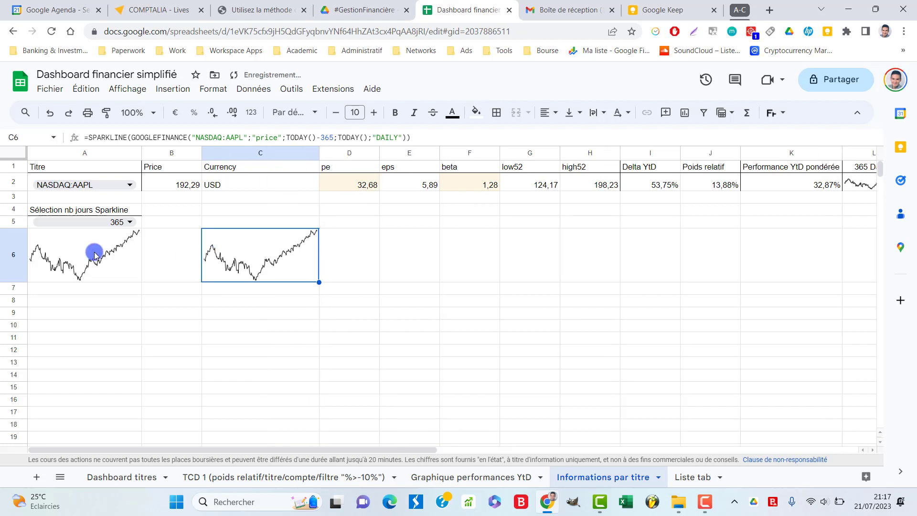
click(50, 114)
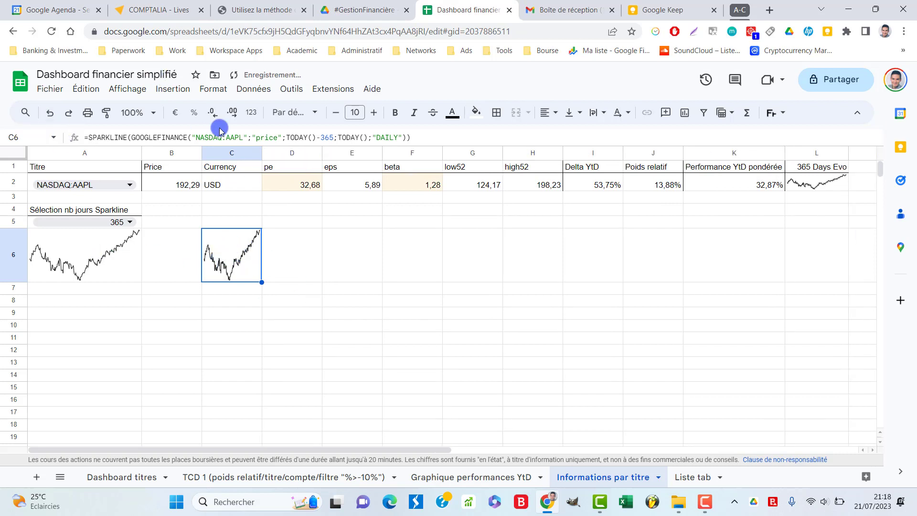
Step: Set the stock code in C6's sparkline formula to "NASDAQ:MSFT" and enter it
click(242, 141)
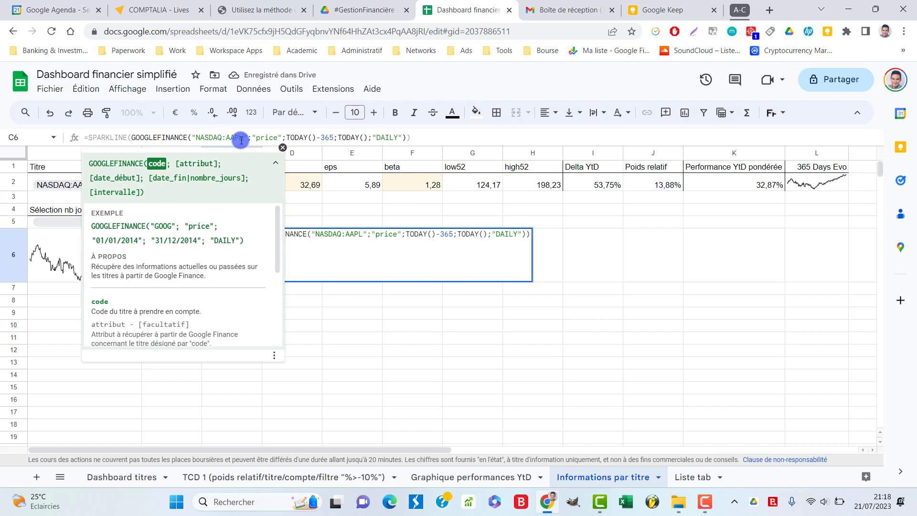
key(BackSpace)
key(BackSpace)
key(BackSpace)
key(BackSpace)
text(MSFT)
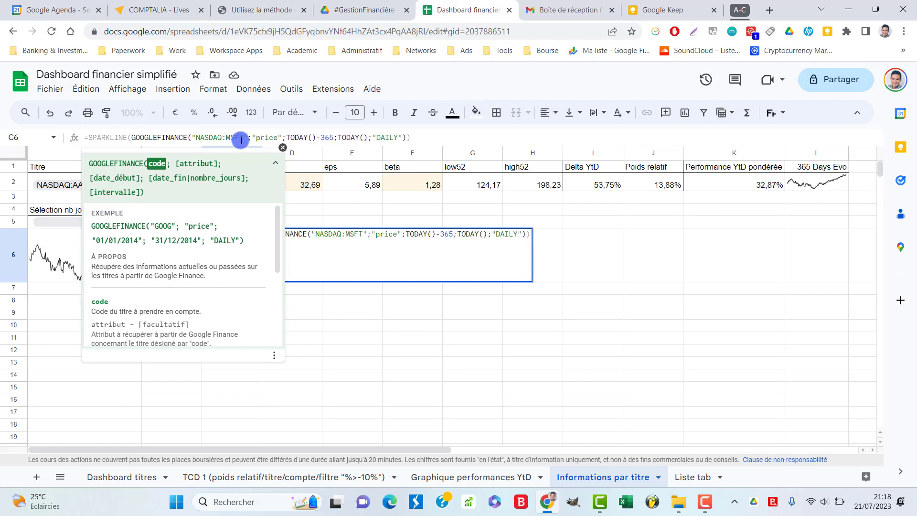
key(Return)
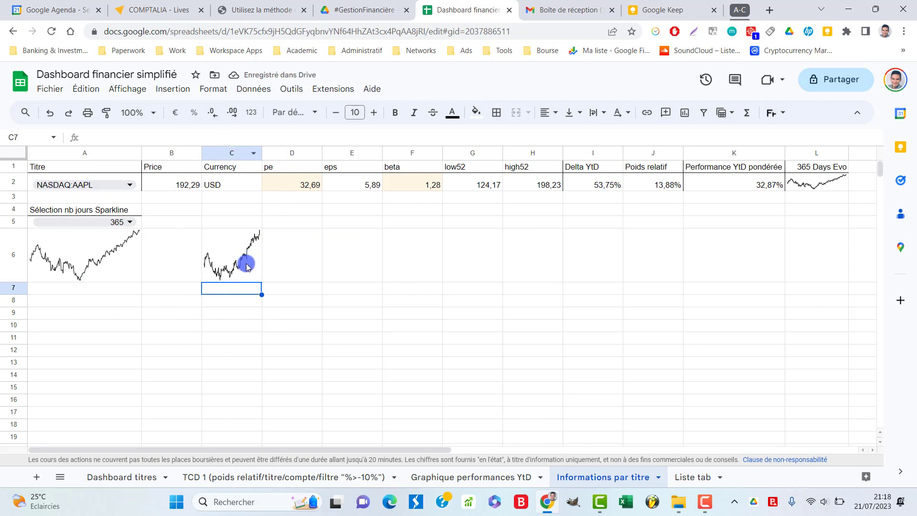
Step: Replace the stock code in C6's sparkline formula with "NYSE:GS" and enter it
click(247, 267)
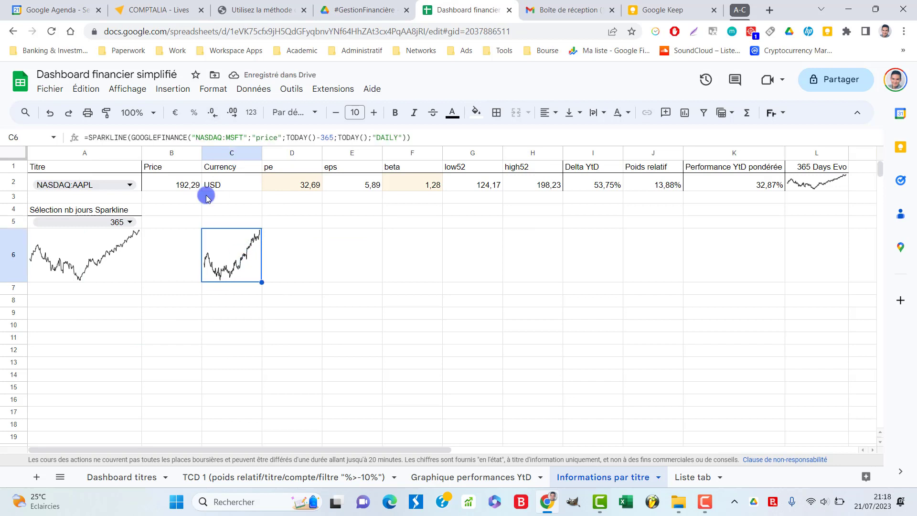
click(244, 139)
key(BackSpace)
key(BackSpace)
key(BackSpace)
key(BackSpace)
key(BackSpace)
key(BackSpace)
key(BackSpace)
key(BackSpace)
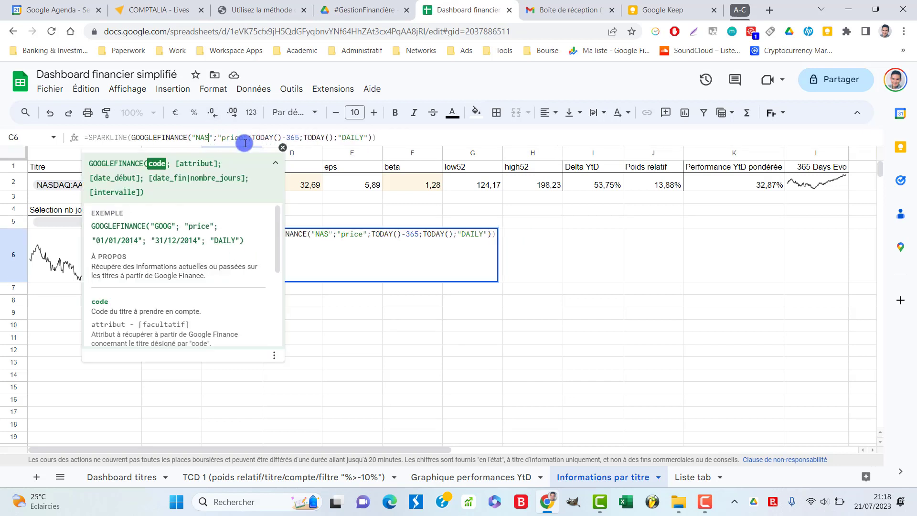
key(BackSpace)
key(BackSpace)
text(YSE:GS)
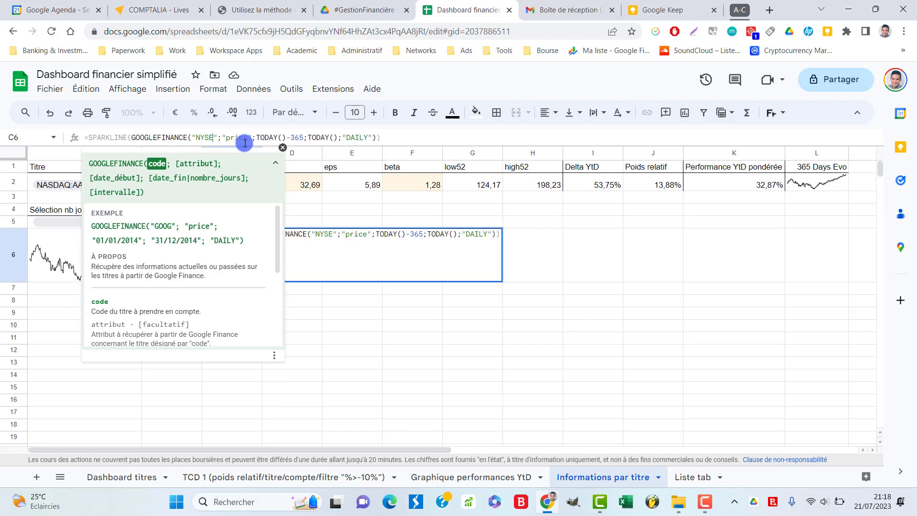
key(Return)
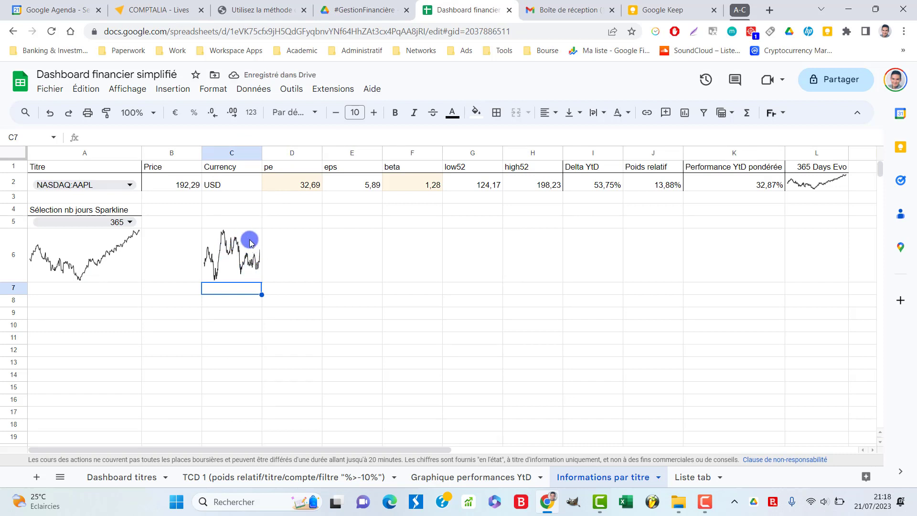
Step: Change the stock code in C6's sparkline formula to "AMS:ASML" and enter it
click(249, 242)
drag(197, 138, 226, 138)
text(AMS:)
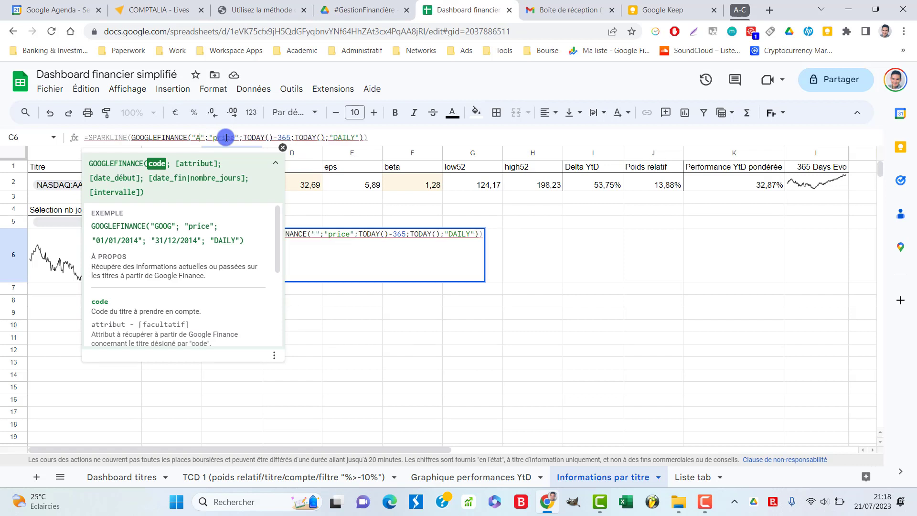
text(ASML)
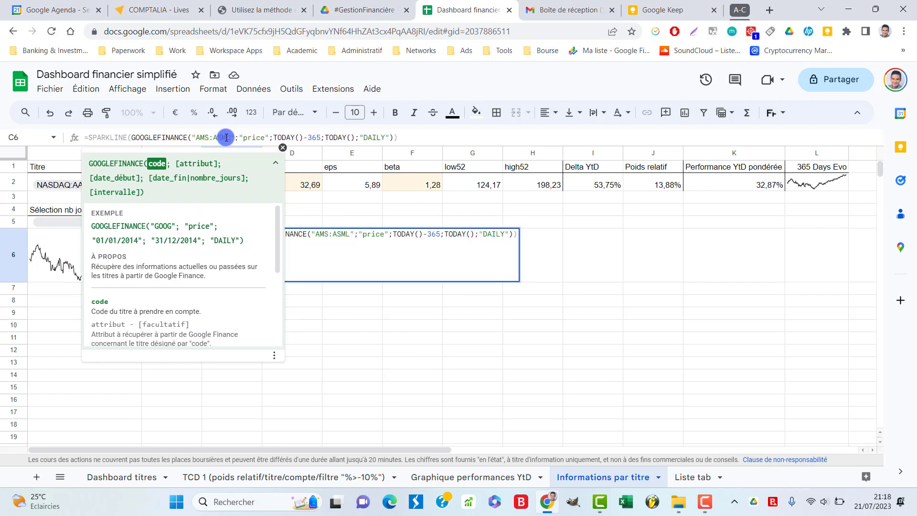
key(Return)
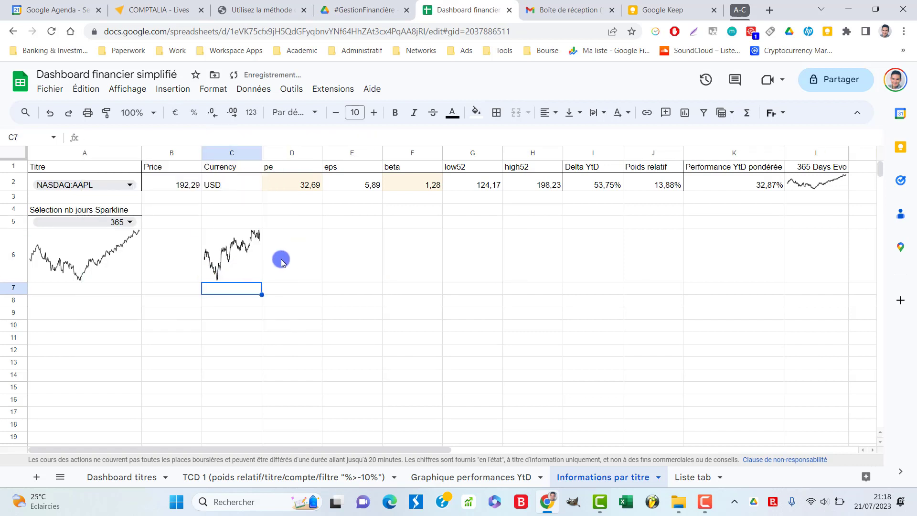
Step: Change the stock code in C6's sparkline formula to "EPA:MC" and enter it
click(242, 264)
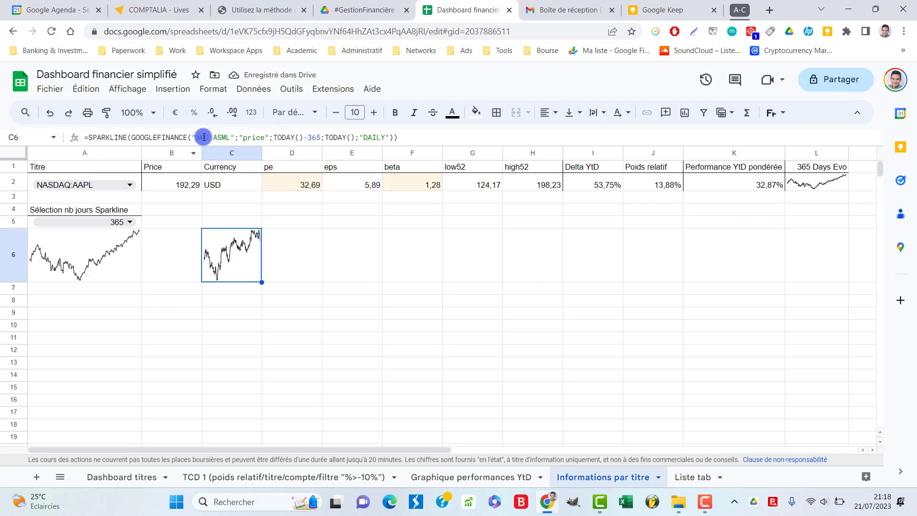
drag(197, 138, 231, 139)
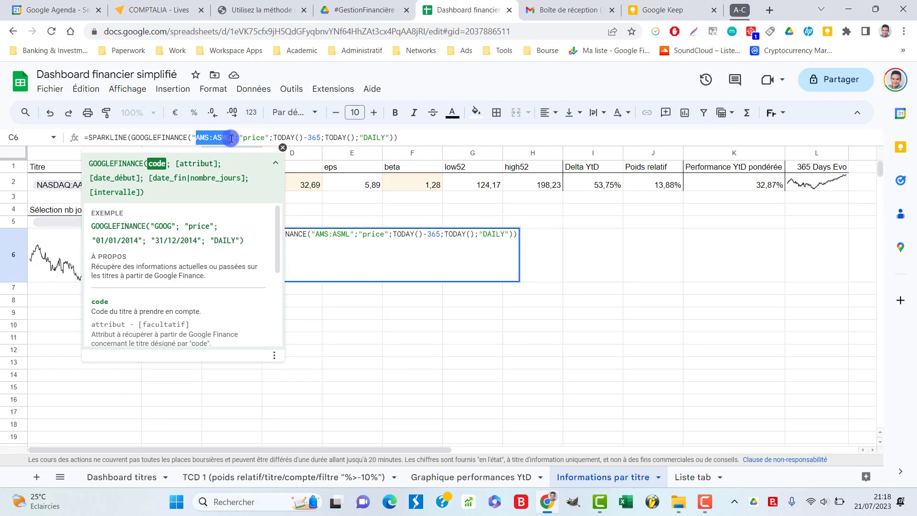
text(EPA)
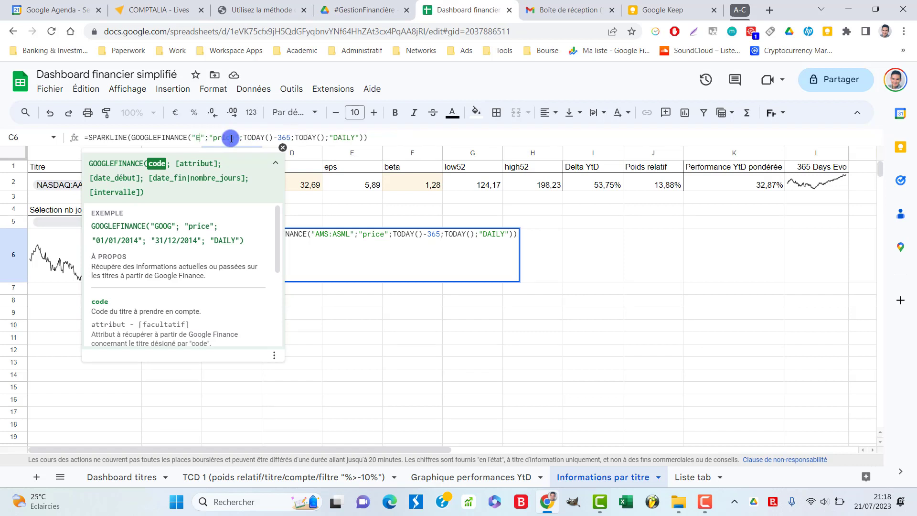
text(:MC)
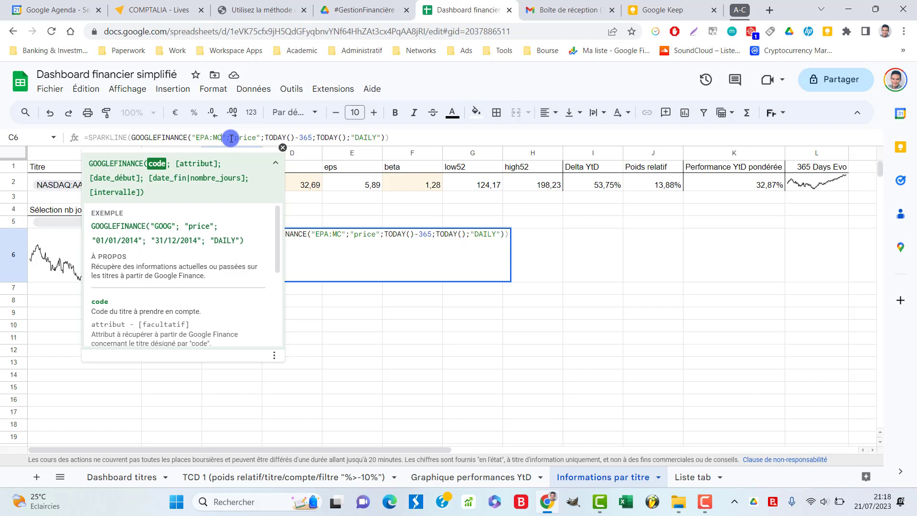
key(Return)
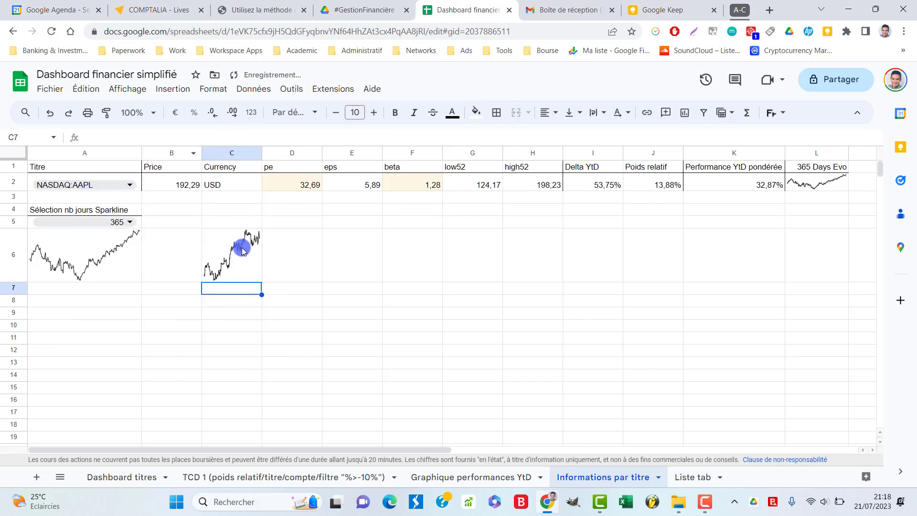
Step: Compare the sparkline formulas in C6 and A6, examining the stock code and attribute arguments in C6
click(248, 251)
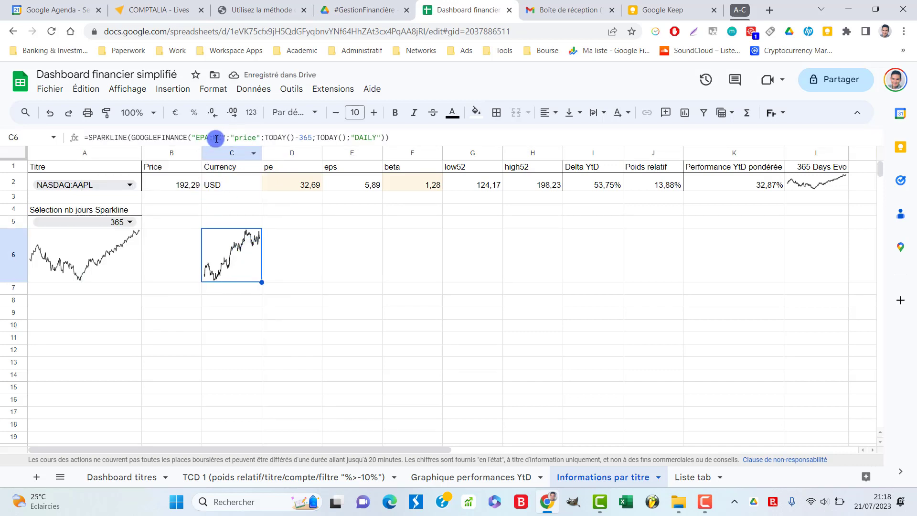
click(119, 260)
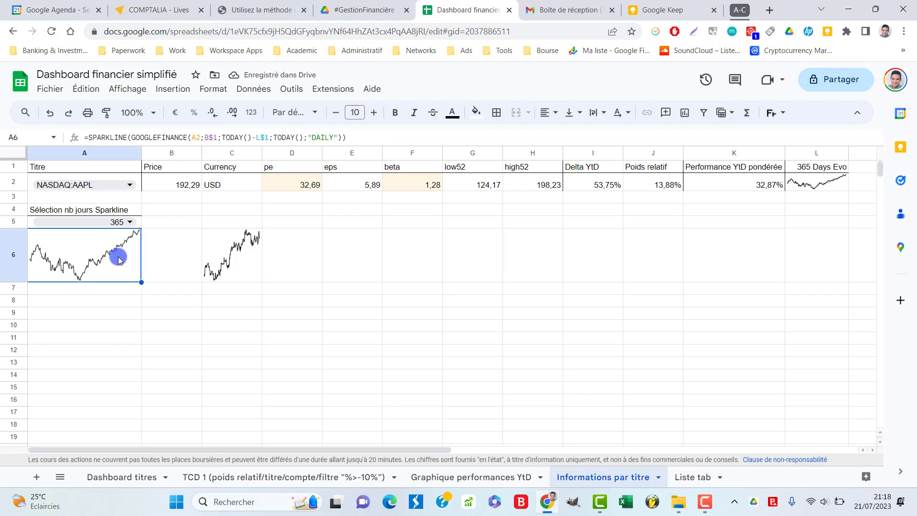
click(242, 269)
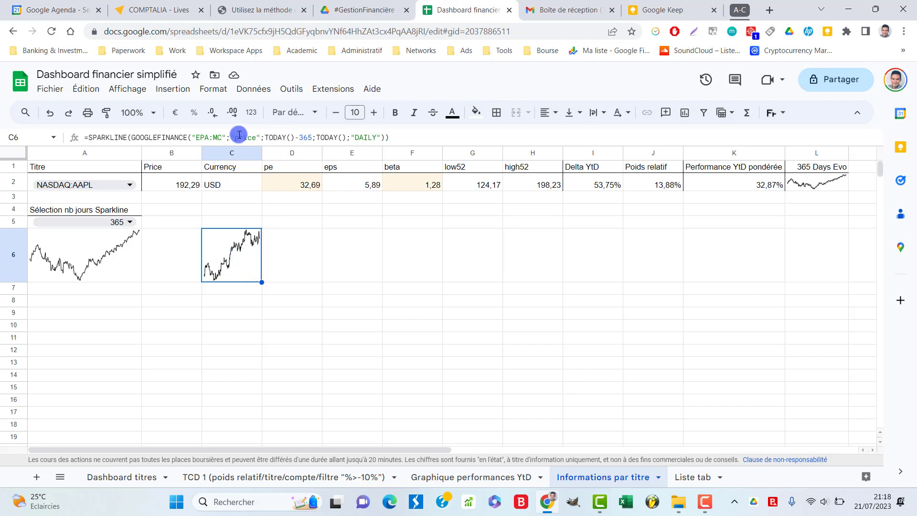
drag(192, 137, 228, 136)
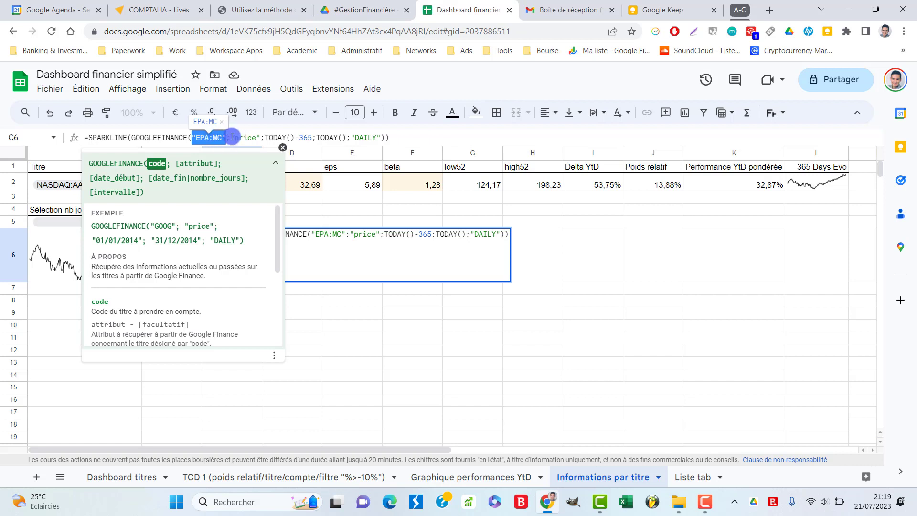
drag(232, 137, 260, 137)
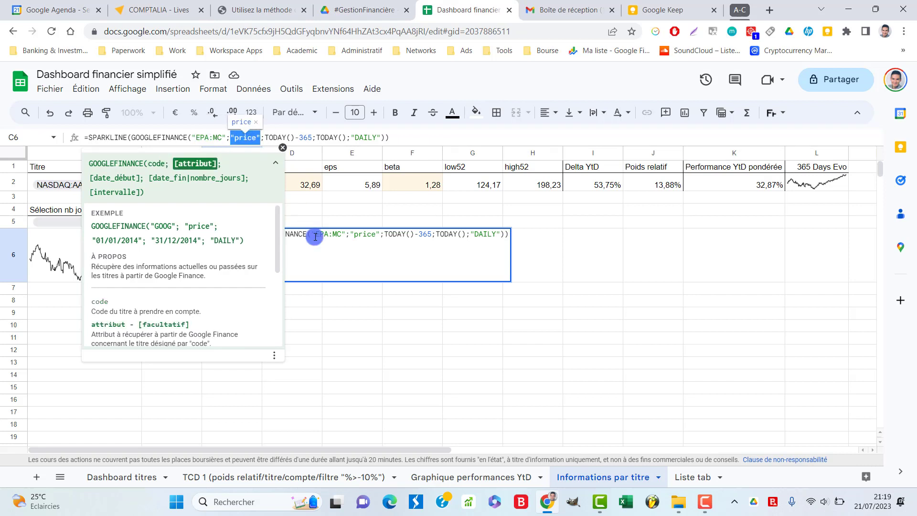
key(Escape)
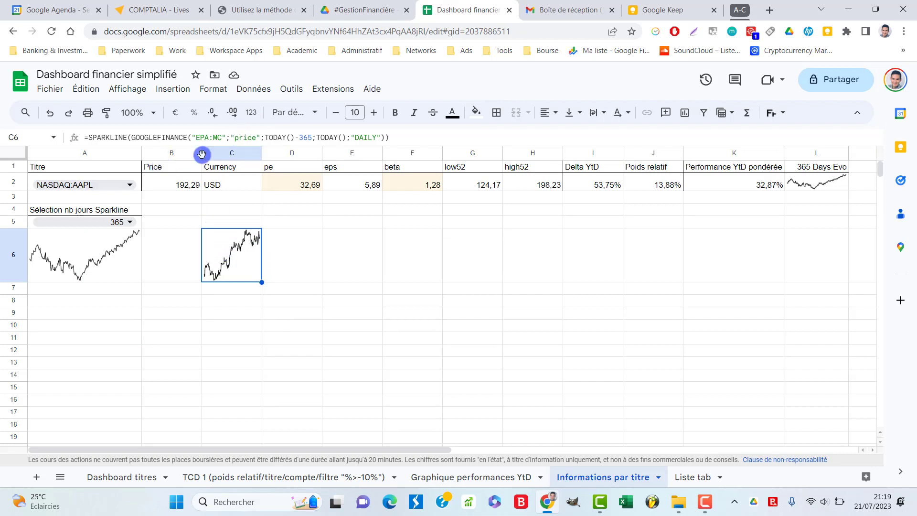
Step: Replace the "price" attribute in C6's sparkline formula with a reference to B1
double_click(259, 137)
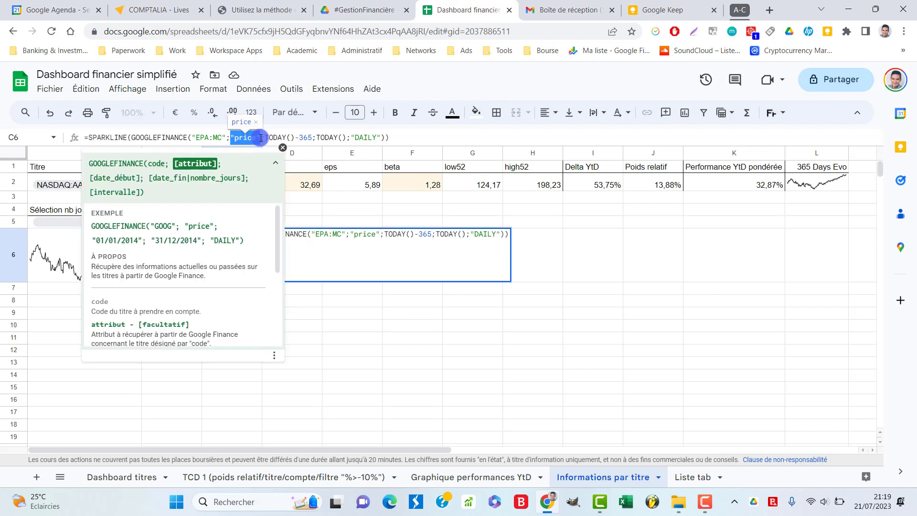
text(B1)
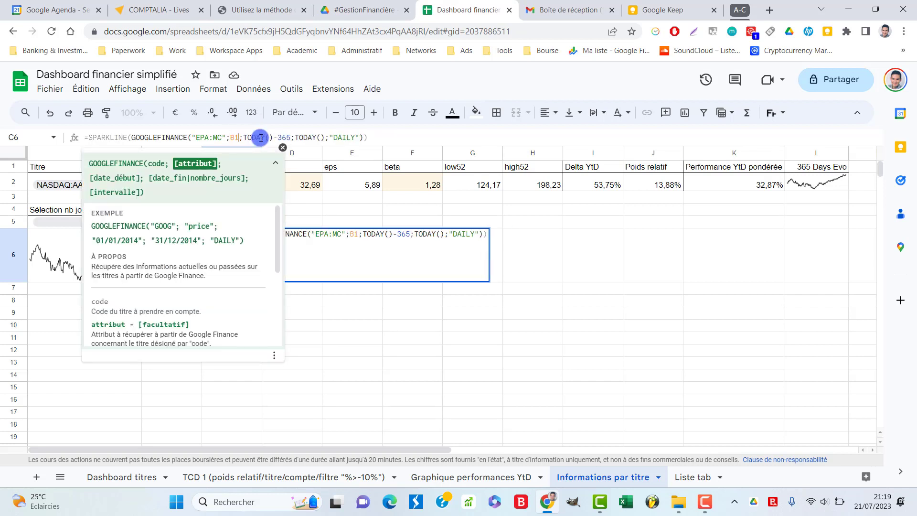
key(Return)
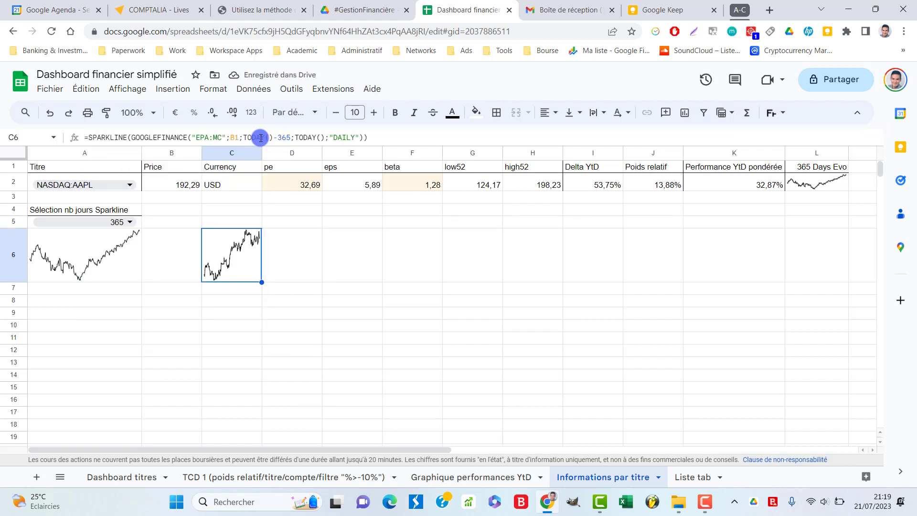
Step: Change the stock code in C6's sparkline formula to "EPA:OR" and check the entered formula
click(222, 136)
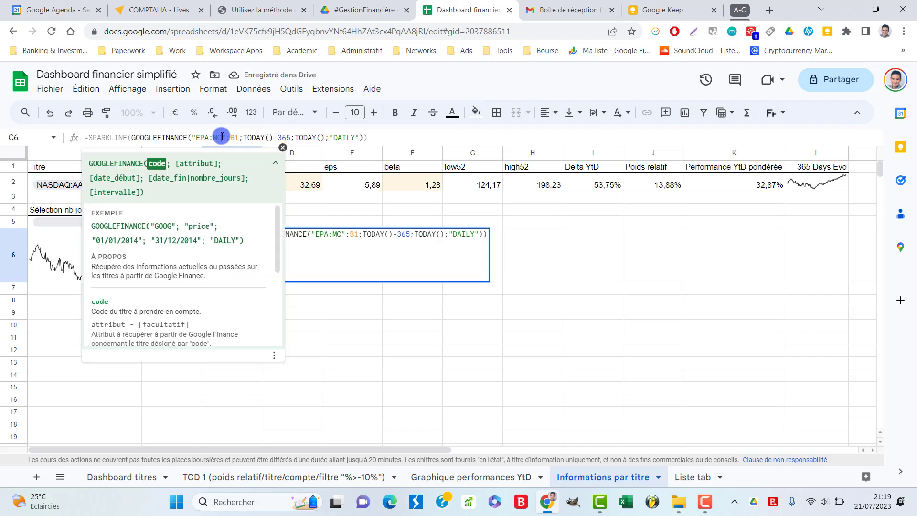
key(Return)
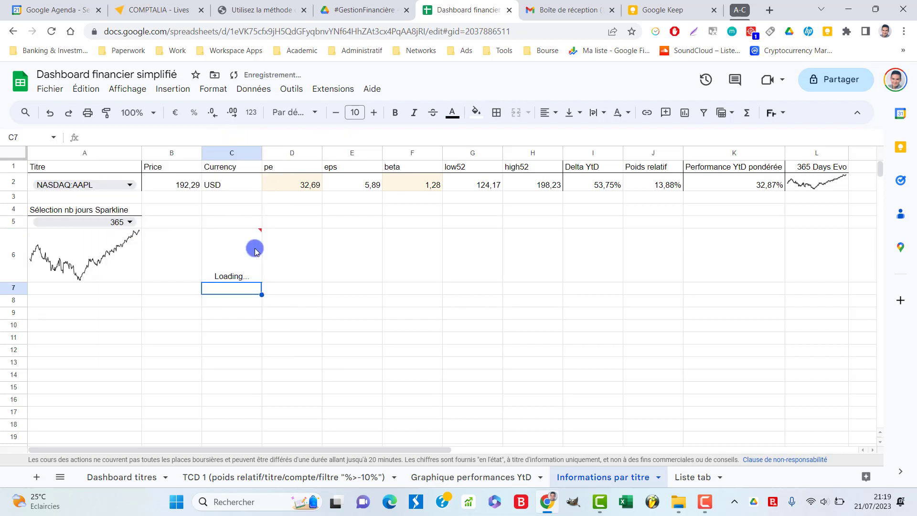
click(240, 276)
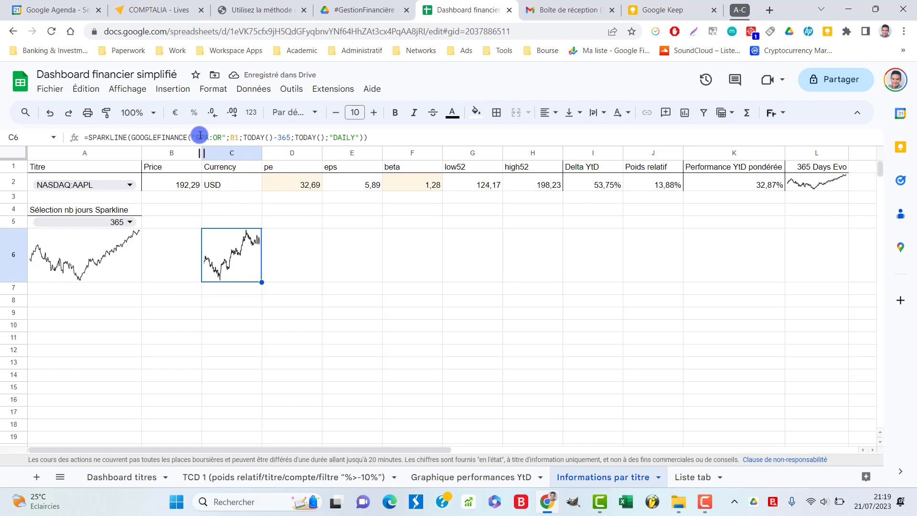
Step: Turn C6's sparkline formula into plain text by replacing its equals sign with an apostrophe
click(123, 258)
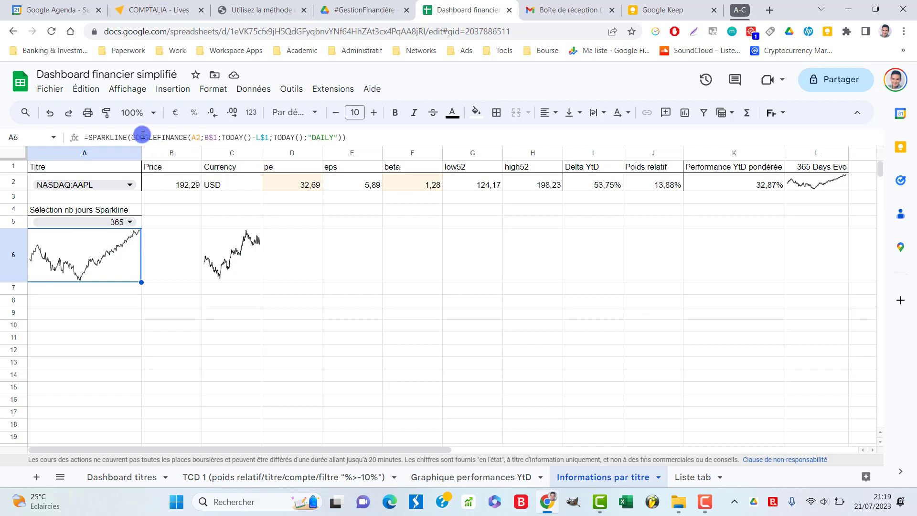
click(248, 269)
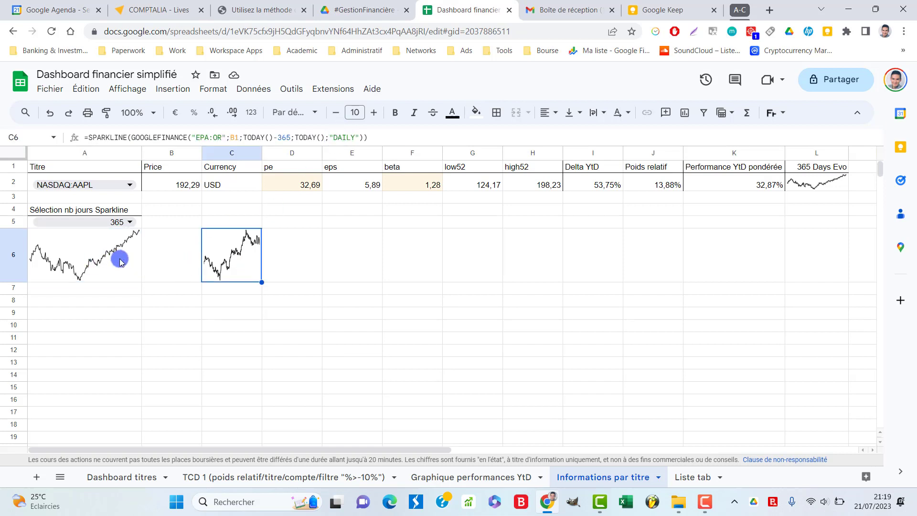
click(84, 139)
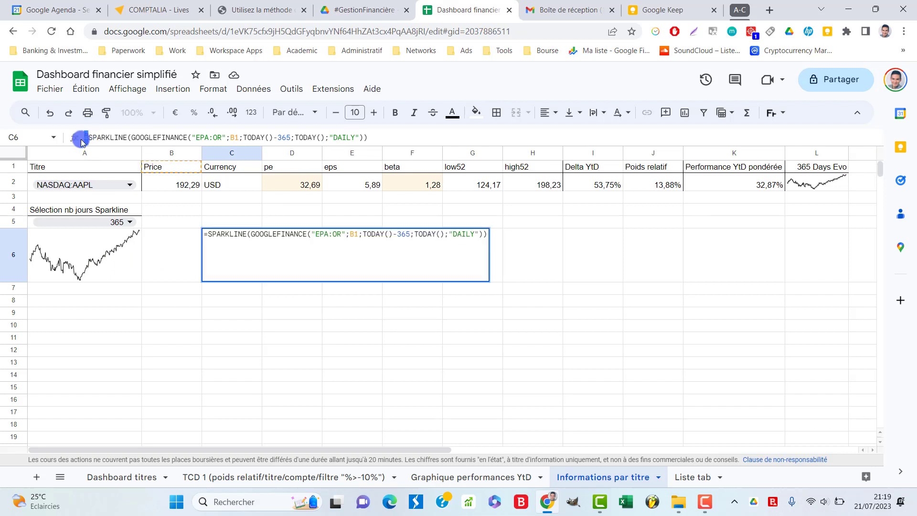
key(BackSpace)
text(')
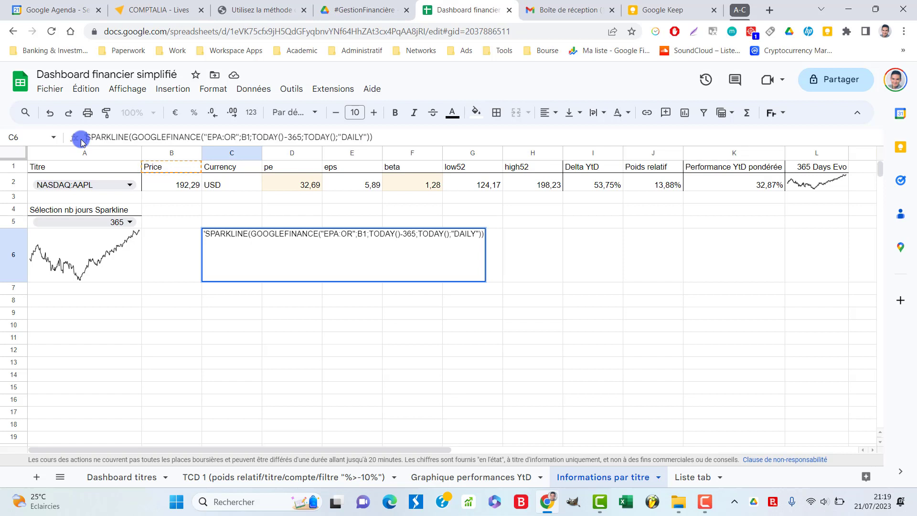
key(Return)
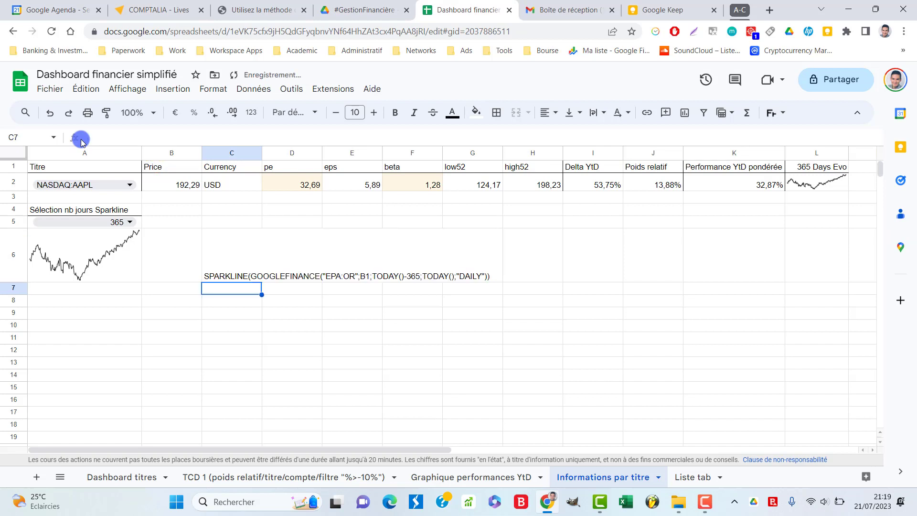
Step: Switch the sparkline day count in A5 to 180 and back to 365
click(125, 254)
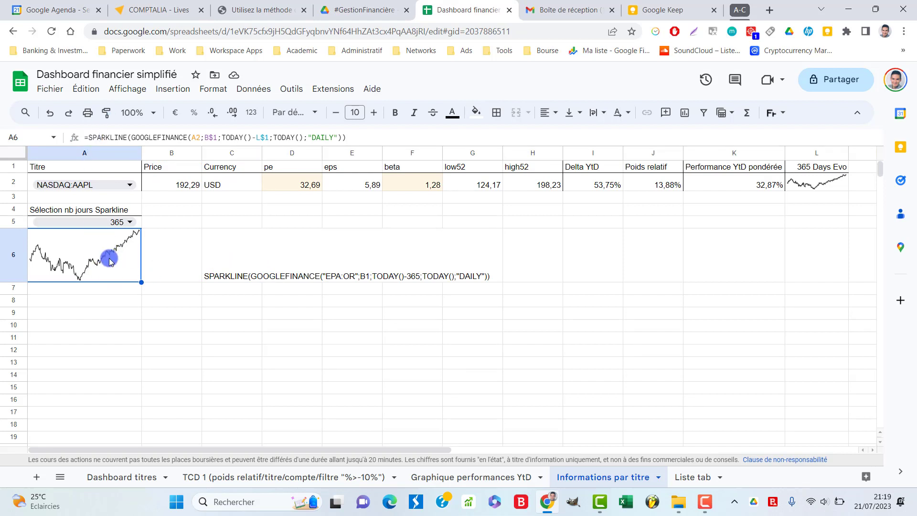
click(128, 223)
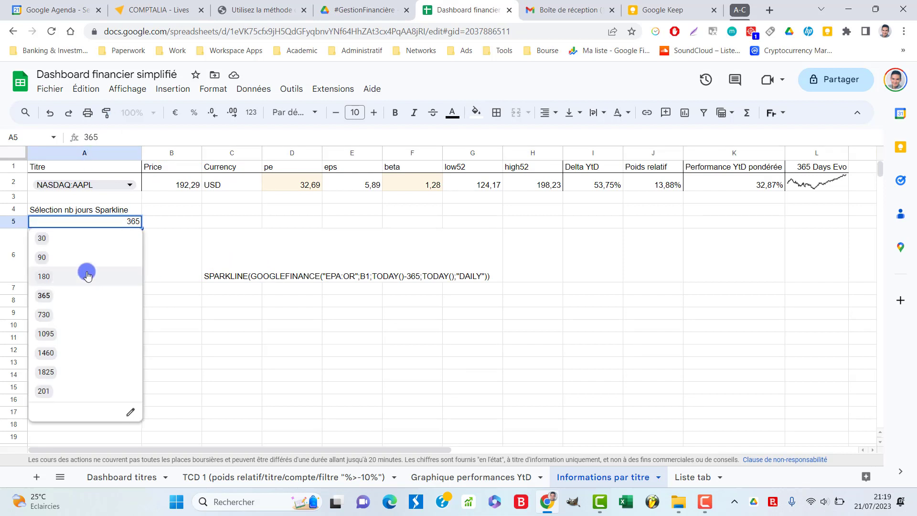
click(88, 274)
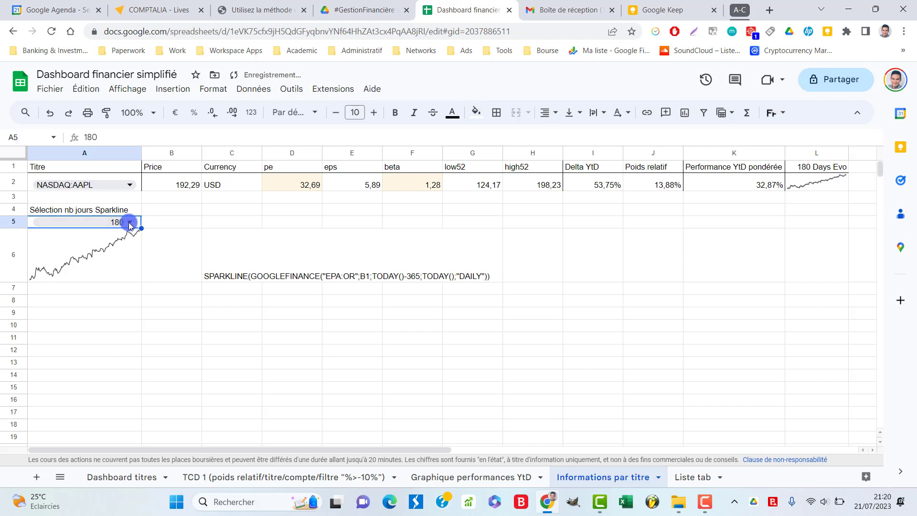
click(129, 223)
click(102, 296)
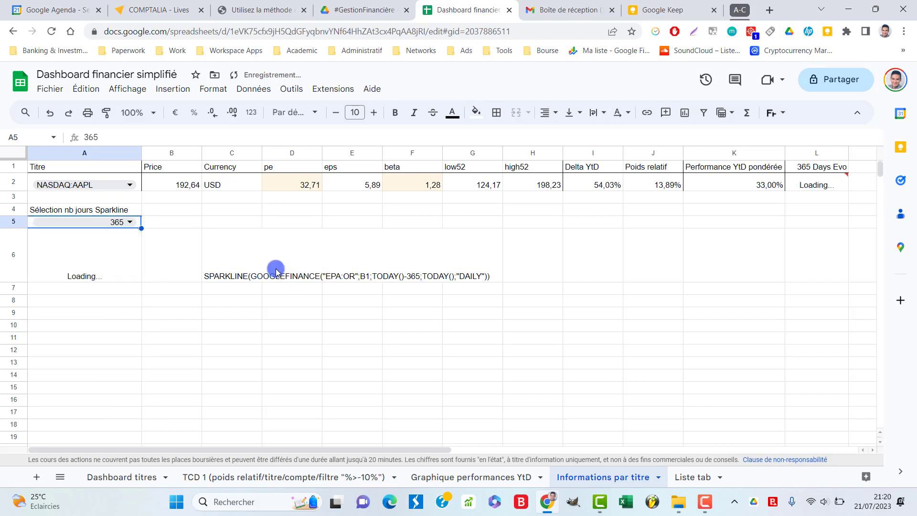
Step: Restore the equals sign at the start of C6's sparkline formula and set its number of days to 180
click(219, 259)
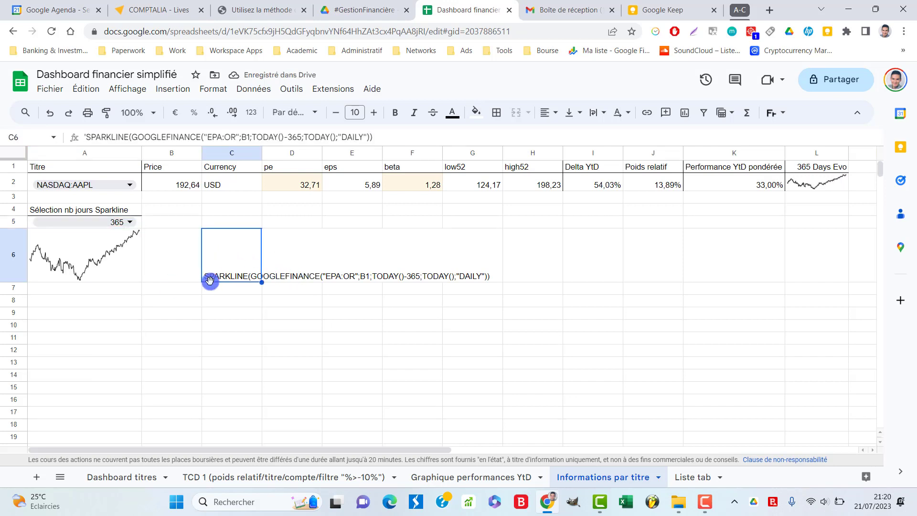
click(90, 134)
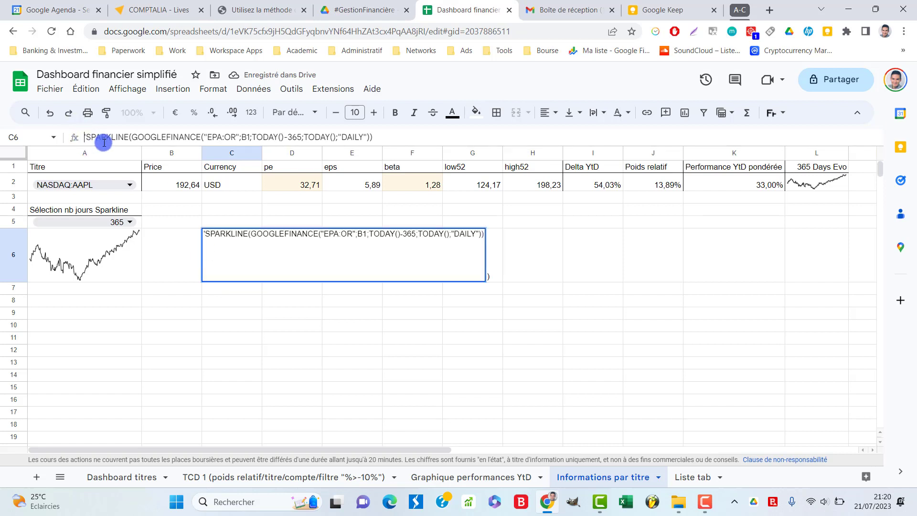
text(=)
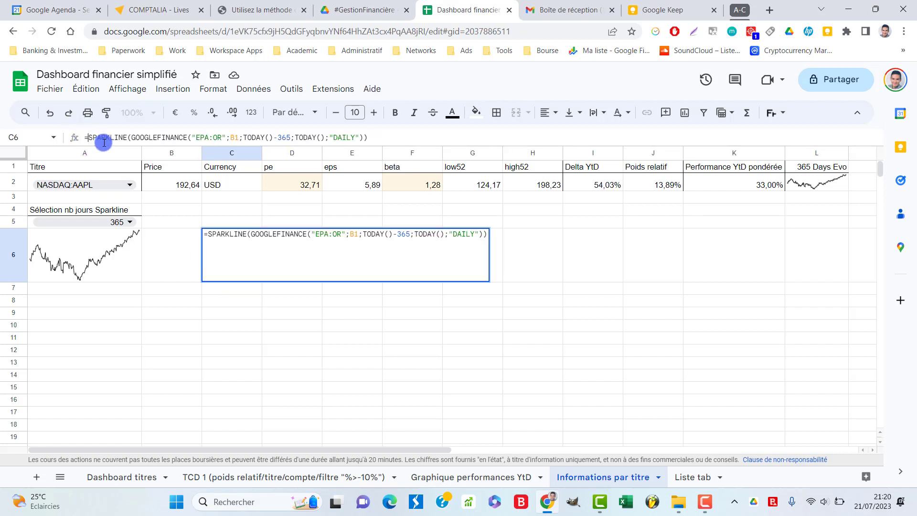
double_click(283, 137)
drag(279, 137, 288, 137)
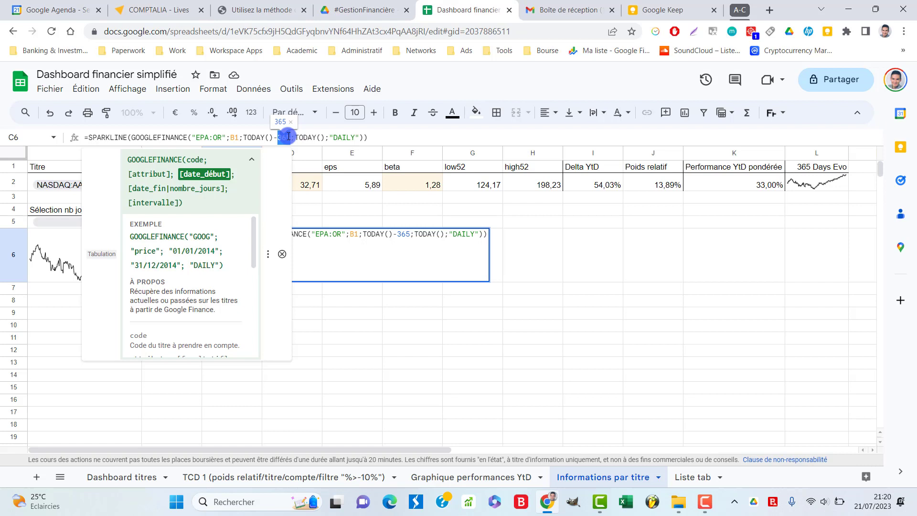
text(A5)
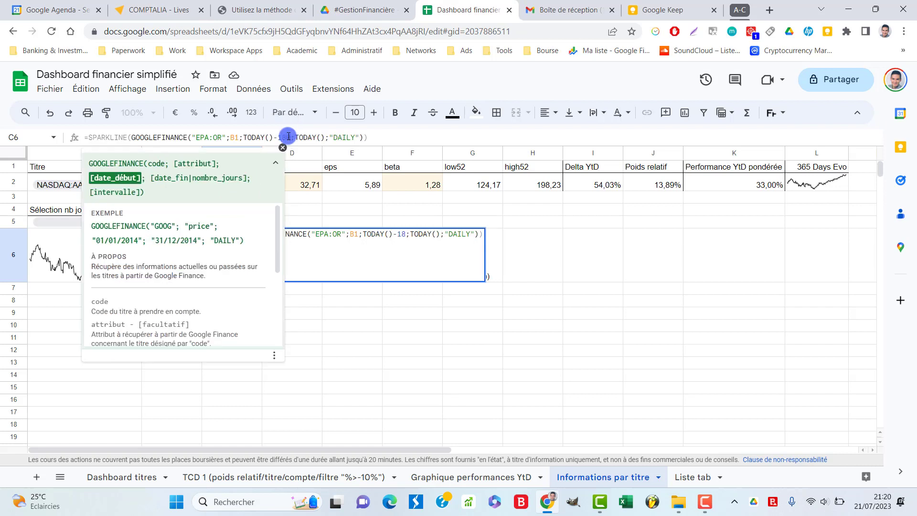
key(Return)
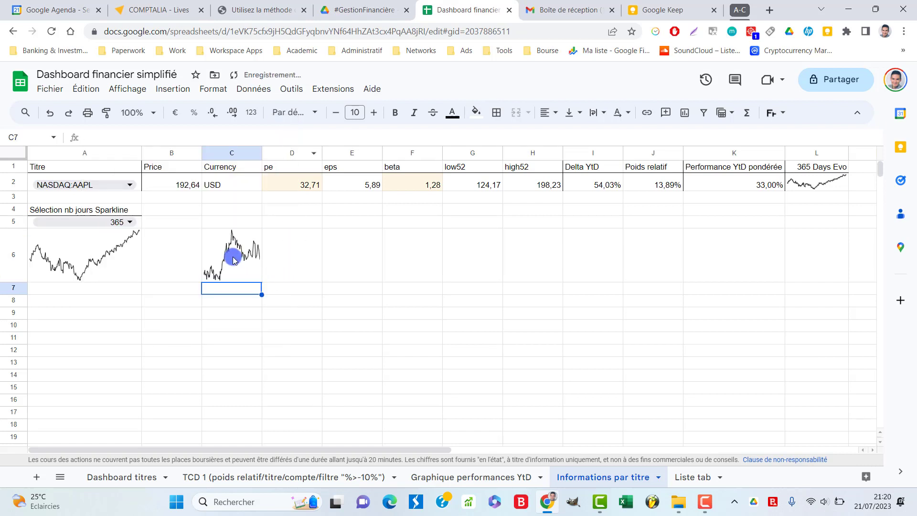
Step: Compare the fixed-value sparkline in C6 with the reference-driven sparkline in A6
click(233, 259)
click(94, 258)
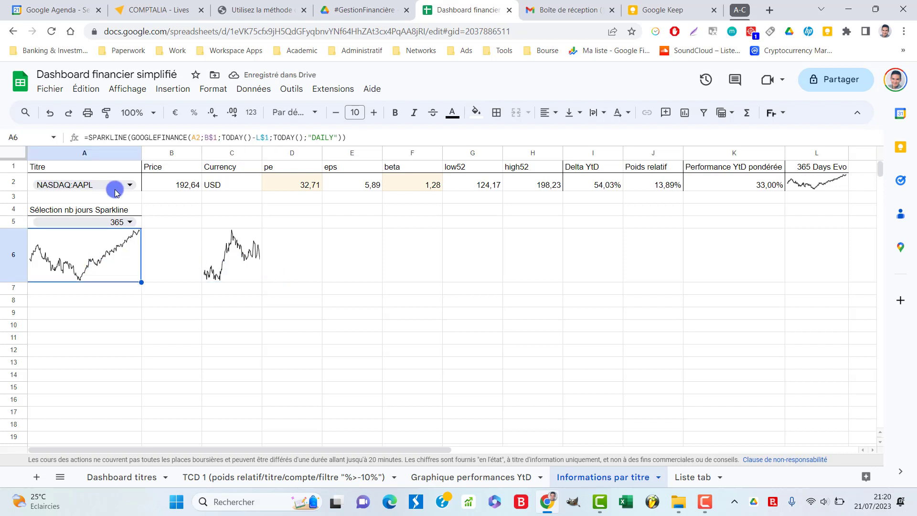
click(230, 262)
click(120, 246)
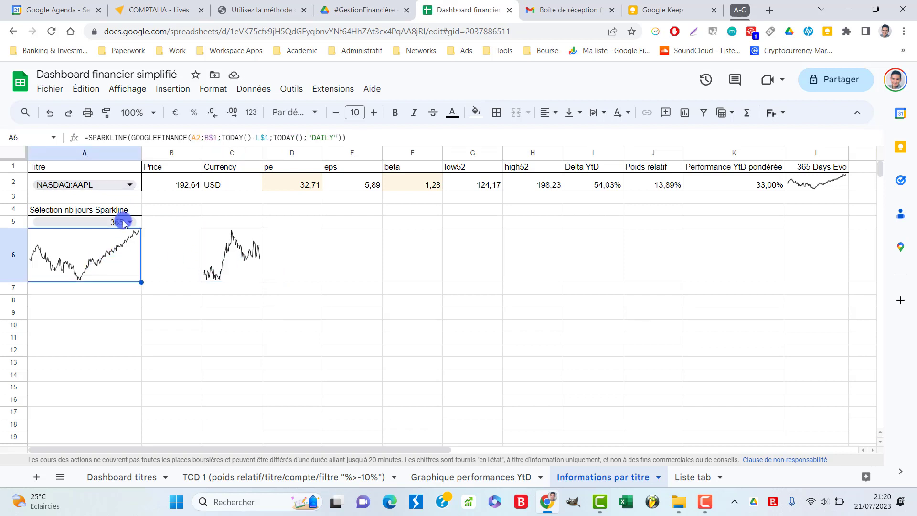
Step: Choose EPA:OR as the stock in A2 and check the reference-driven sparkline in A6
click(129, 189)
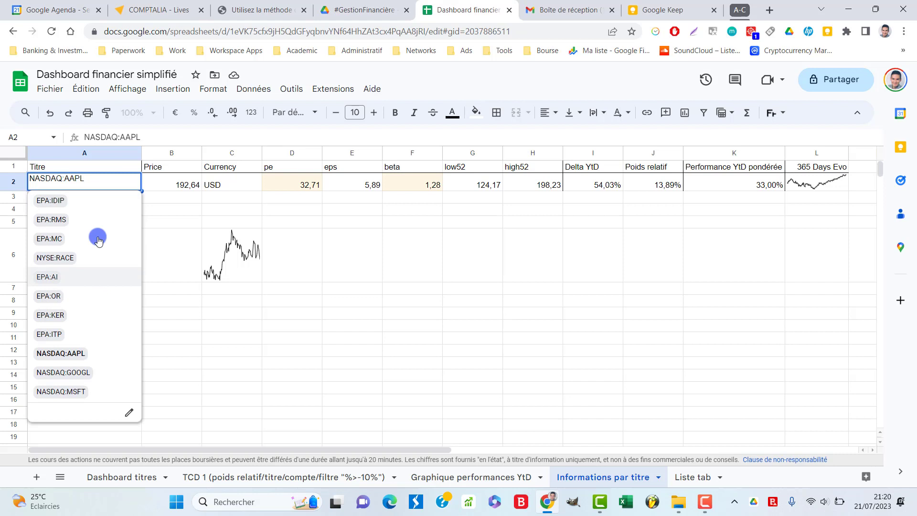
click(92, 293)
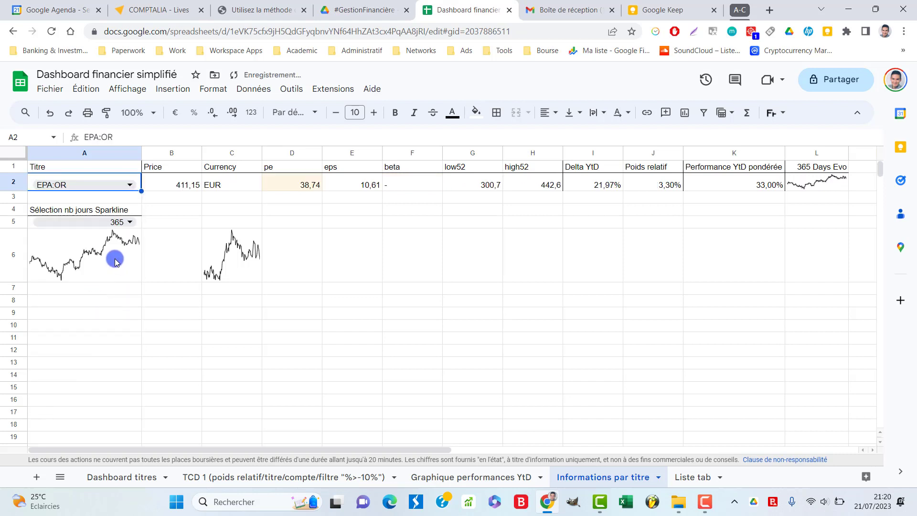
click(116, 261)
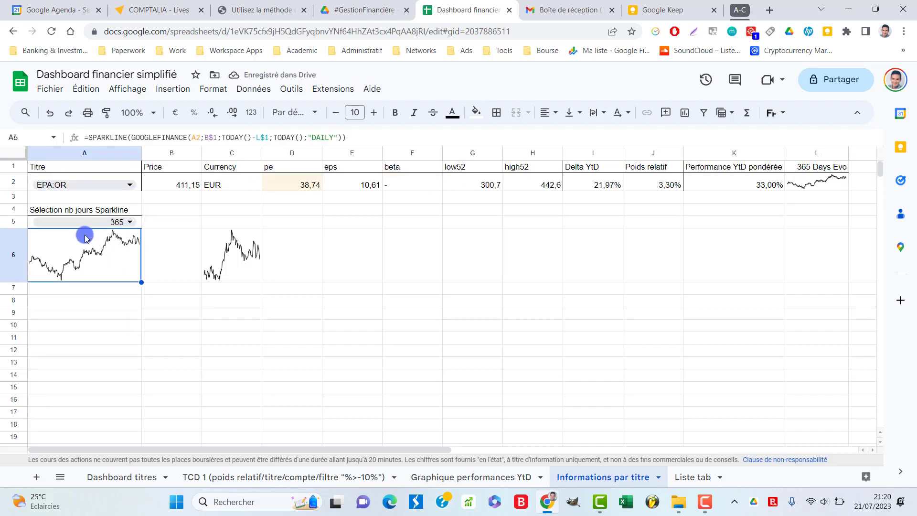
Step: Switch the sparkline day count in A5 to 180, and after that to 90
click(129, 223)
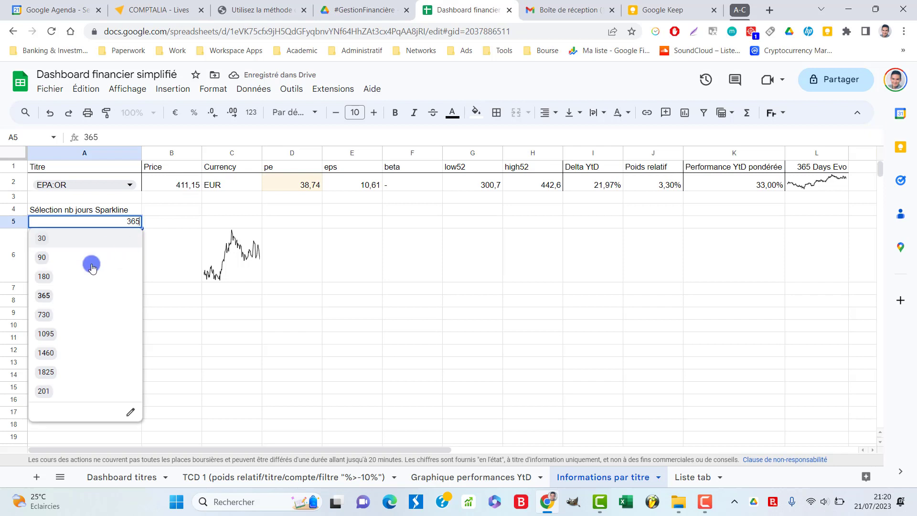
click(75, 277)
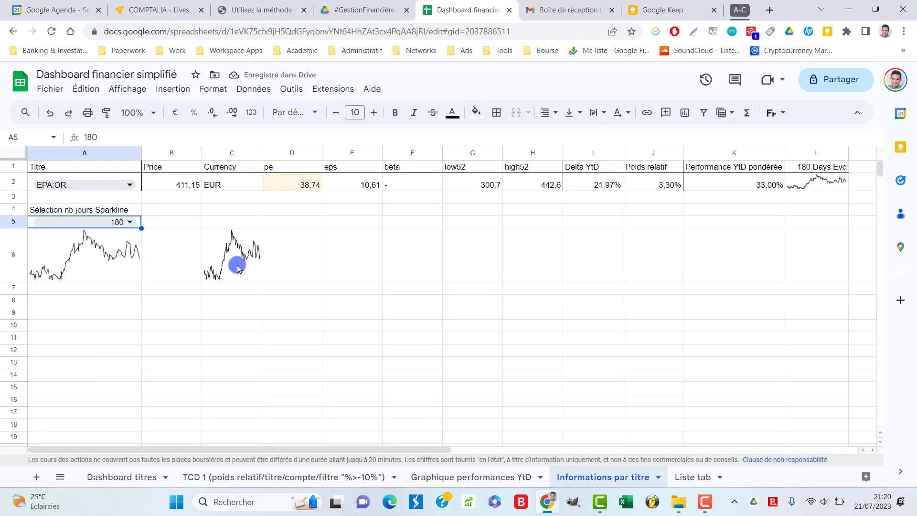
click(129, 222)
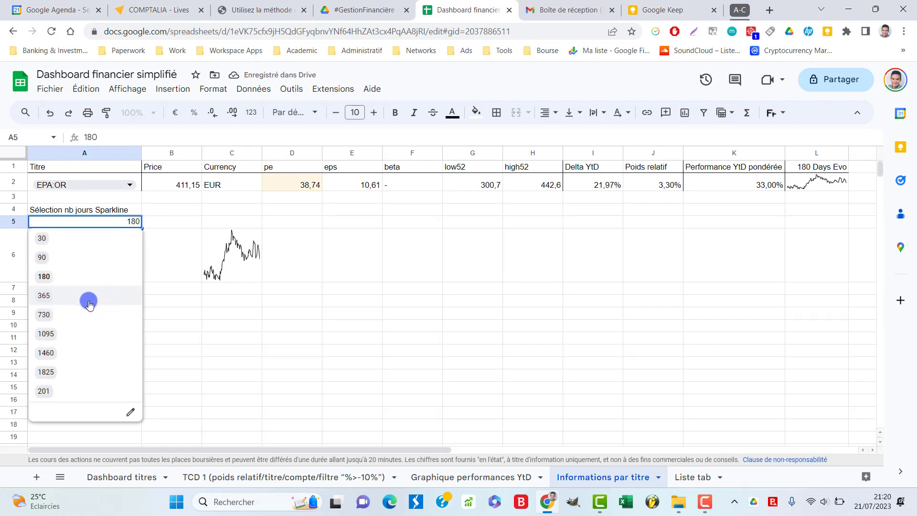
click(77, 261)
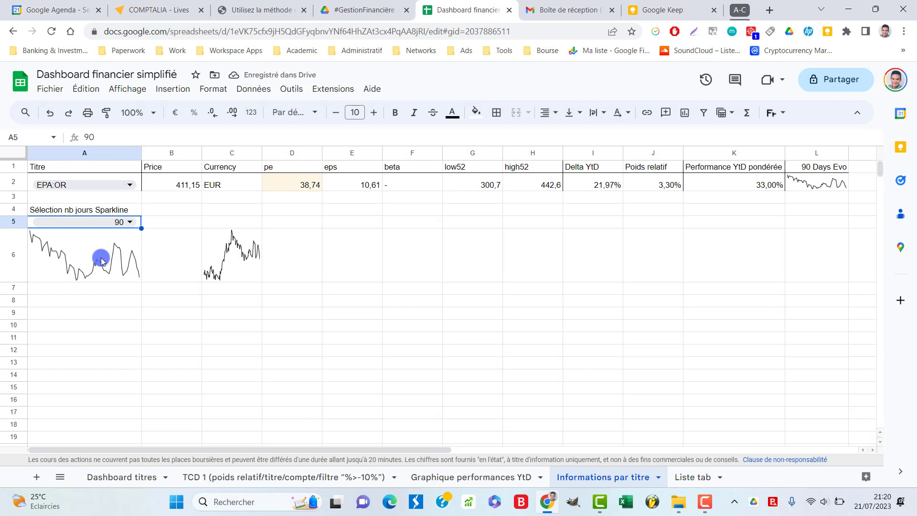
Step: Set the fixed number of days in C6's sparkline formula to 90
click(239, 253)
double_click(291, 138)
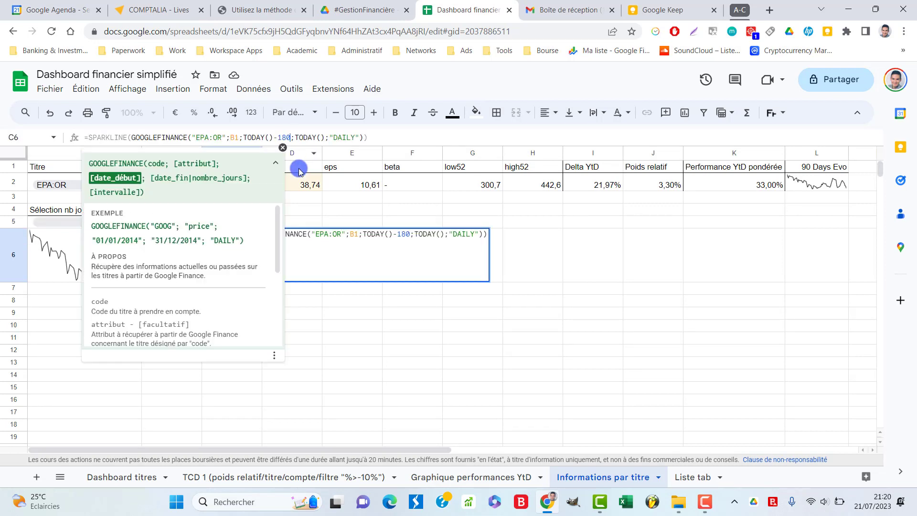
key(BackSpace)
text(90)
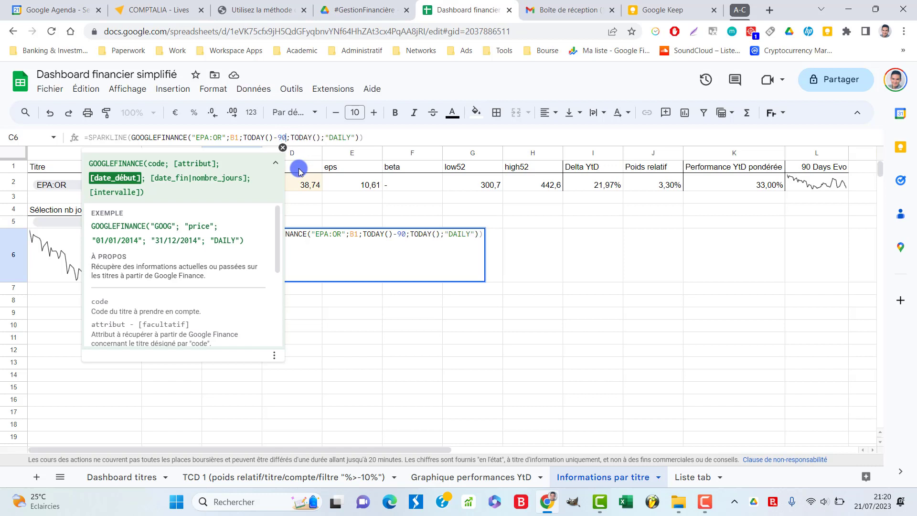
key(Return)
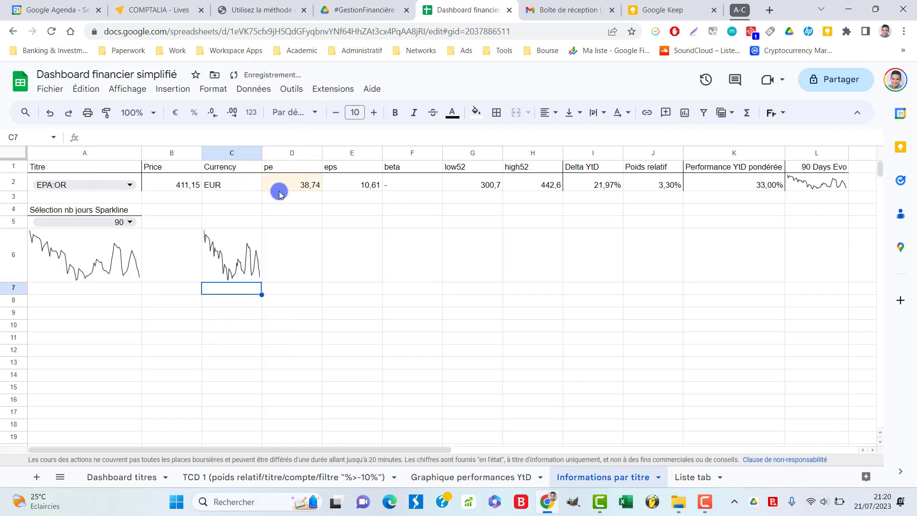
click(236, 254)
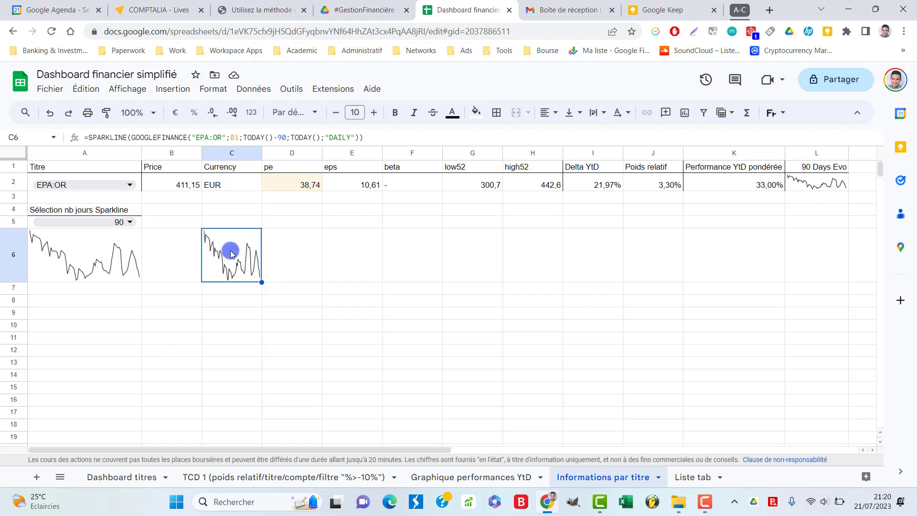
Step: Set the sparkline day count in A5 to 365 and choose EPA:MC as the stock in A2
click(129, 223)
click(184, 251)
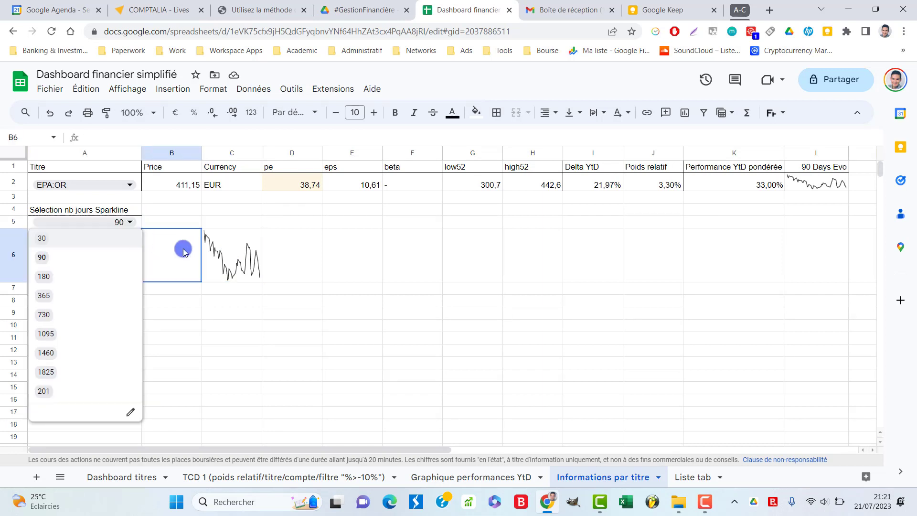
click(128, 224)
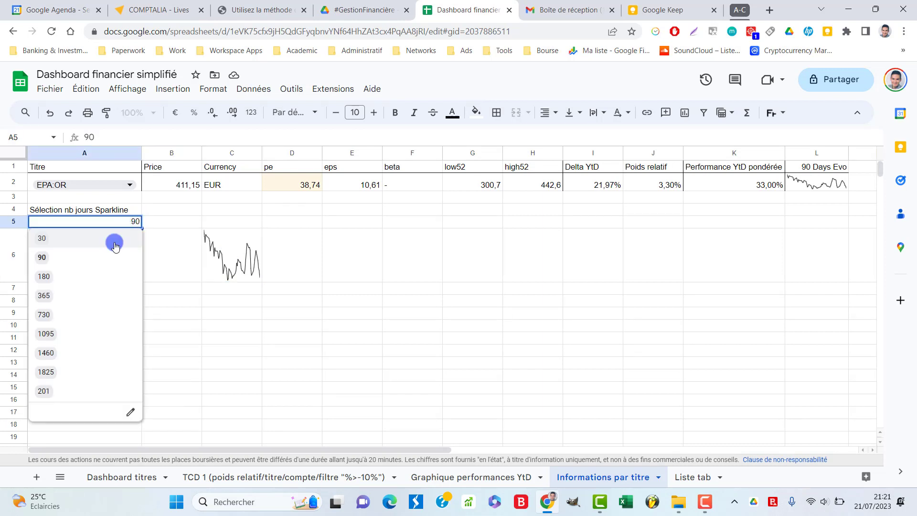
click(86, 295)
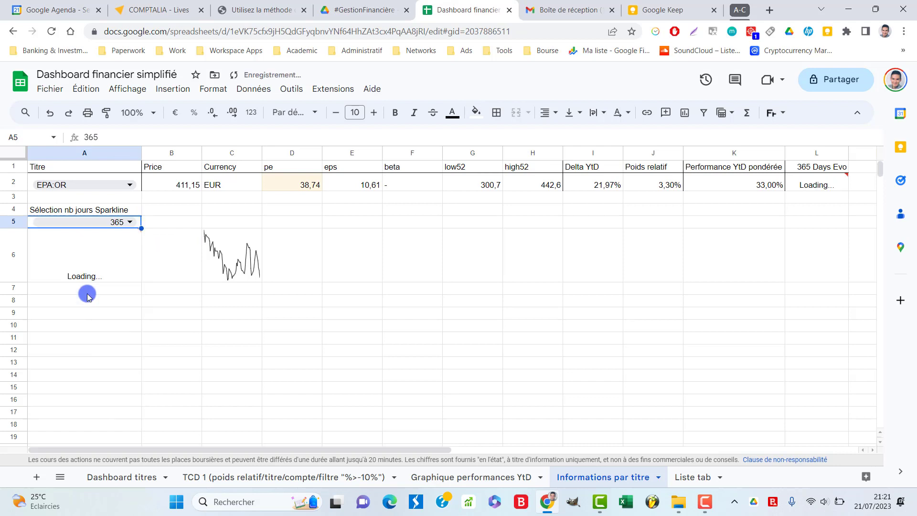
click(130, 186)
click(107, 240)
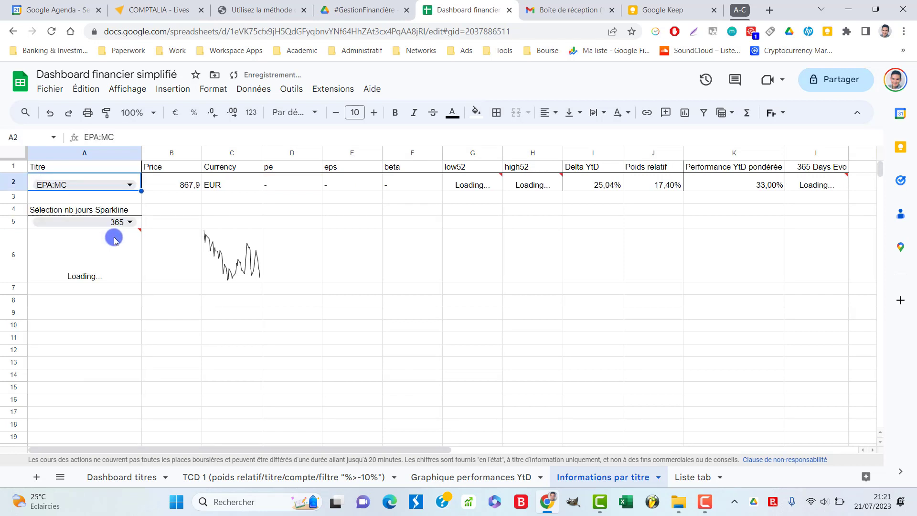
Step: In C6's sparkline formula, change the stock code to EPA:MC and replace the fixed number of days with a reference to A5
click(212, 267)
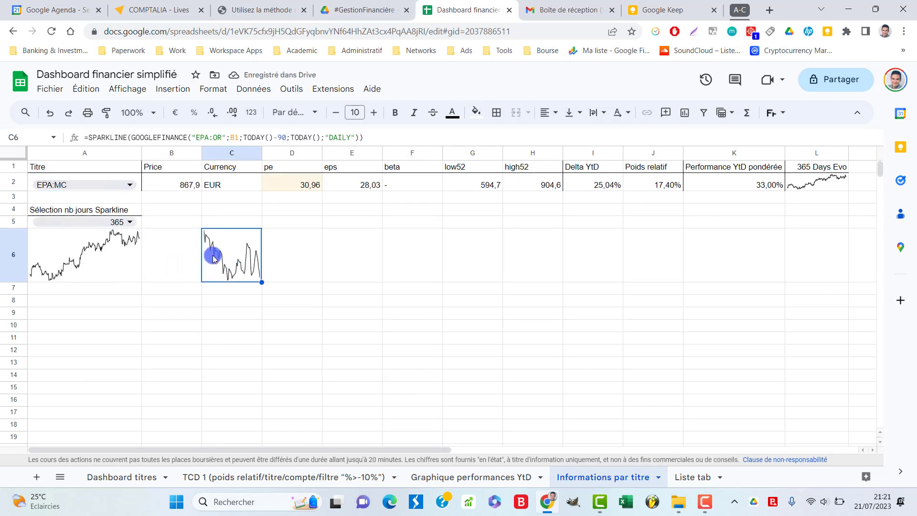
click(220, 138)
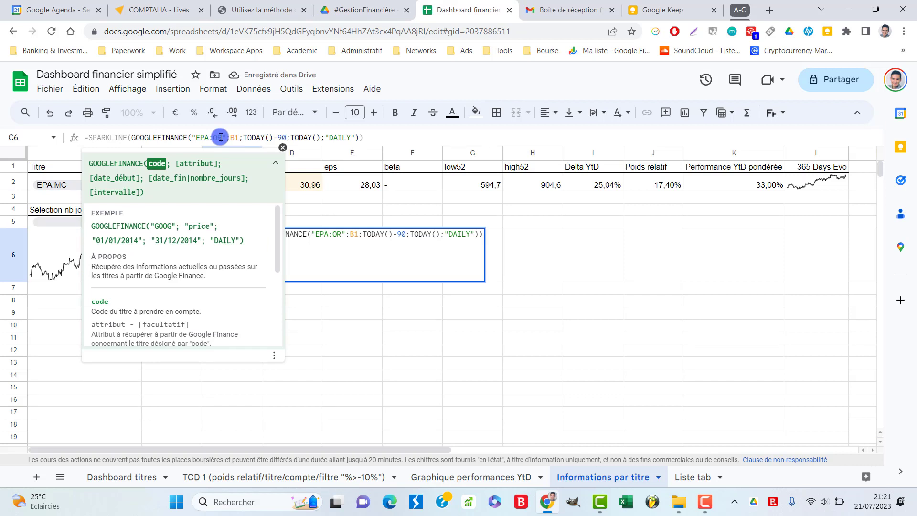
text(MC)
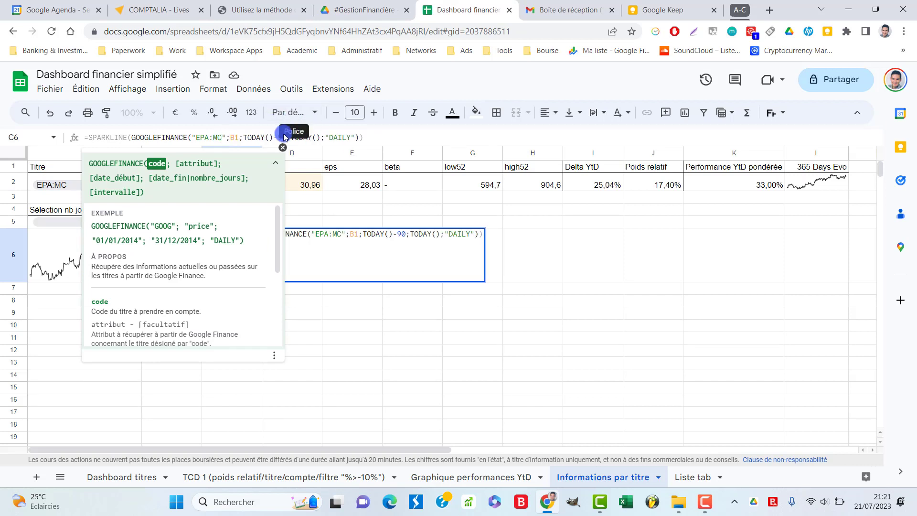
click(284, 138)
key(BackSpace)
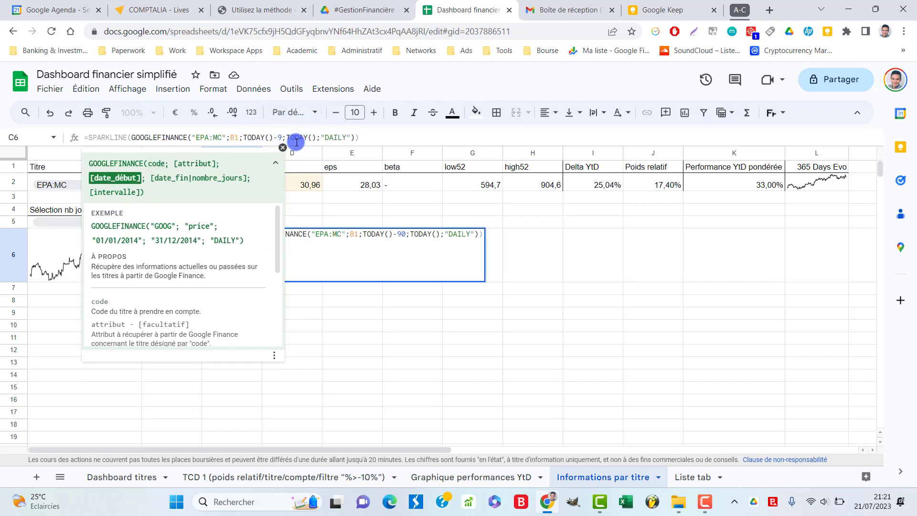
key(BackSpace)
text(A5)
key(Return)
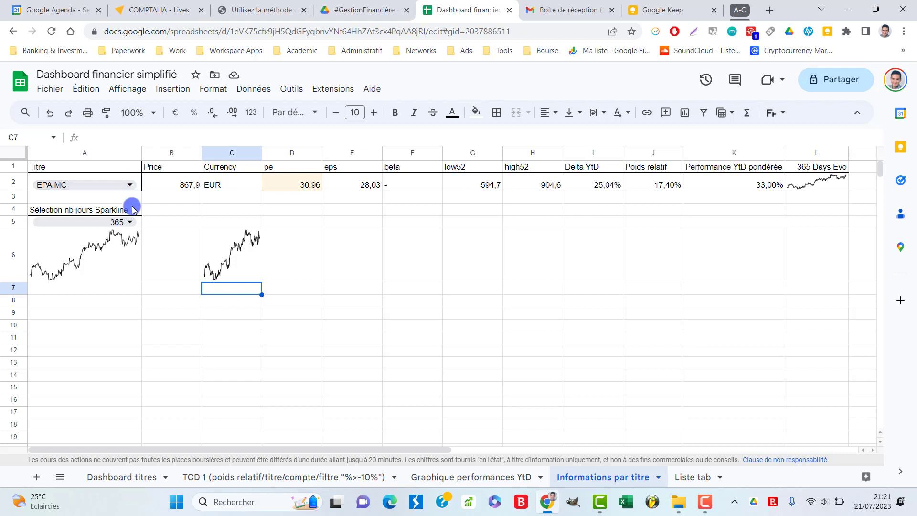
Step: Open the data validation rule for A2 and examine its target range, dropdown criterion and source range
click(139, 185)
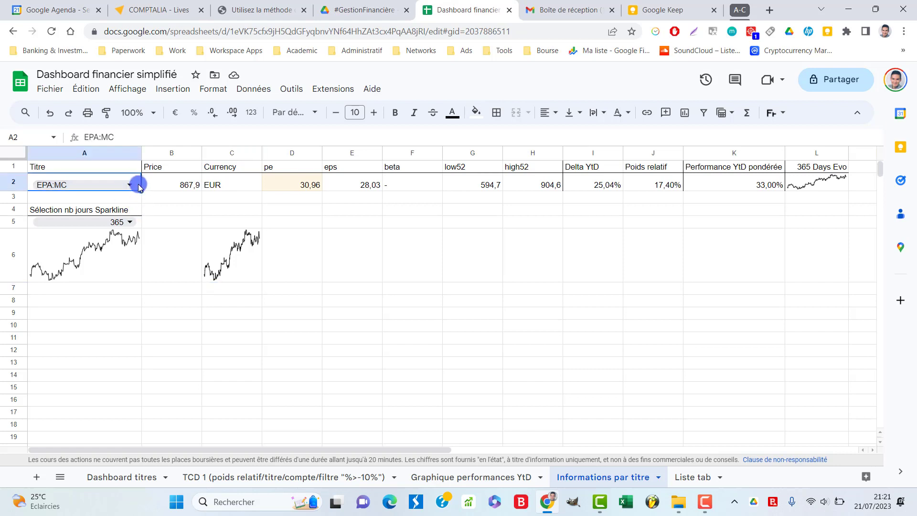
click(265, 91)
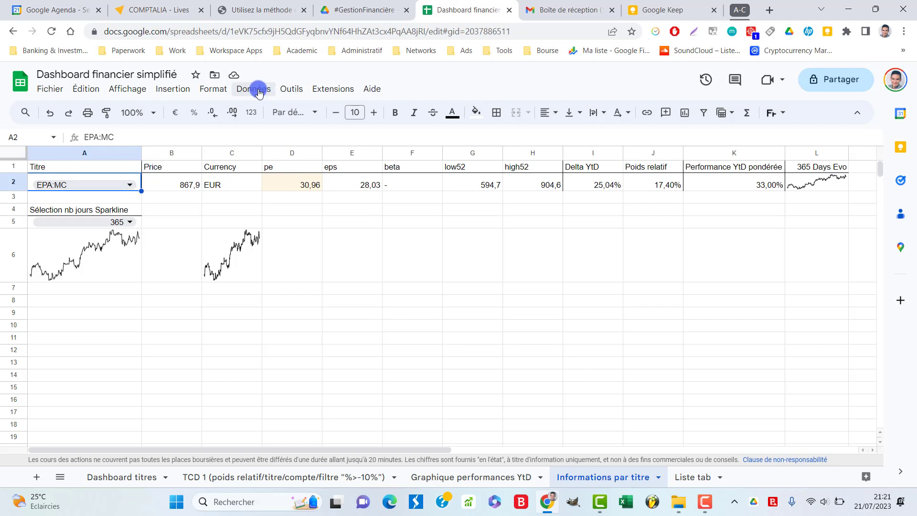
click(258, 91)
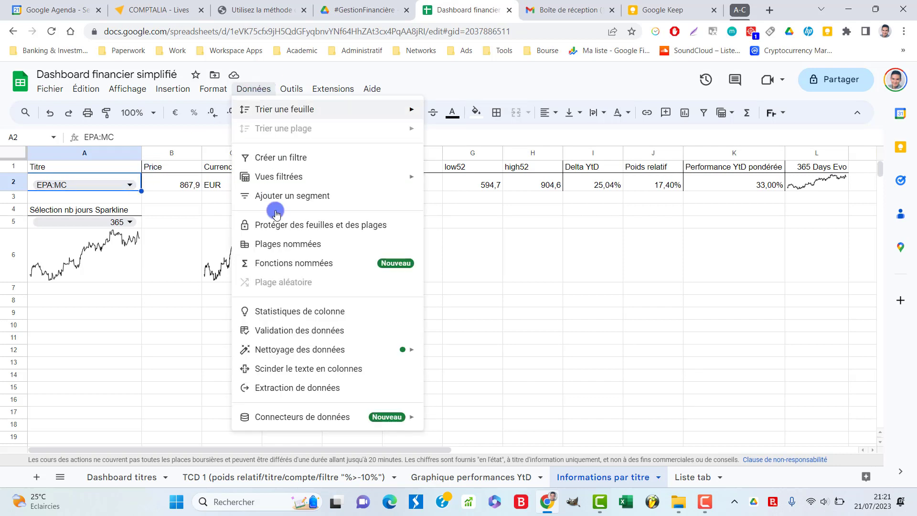
click(306, 334)
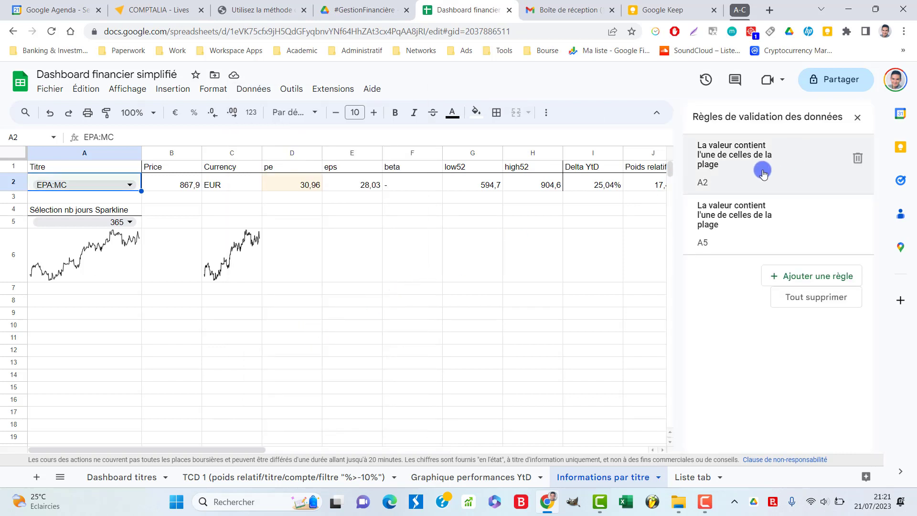
click(764, 173)
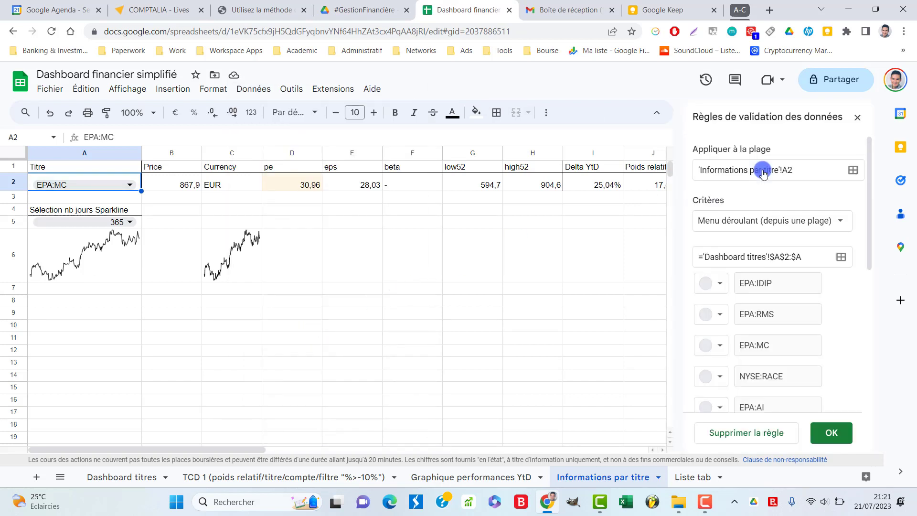
click(804, 169)
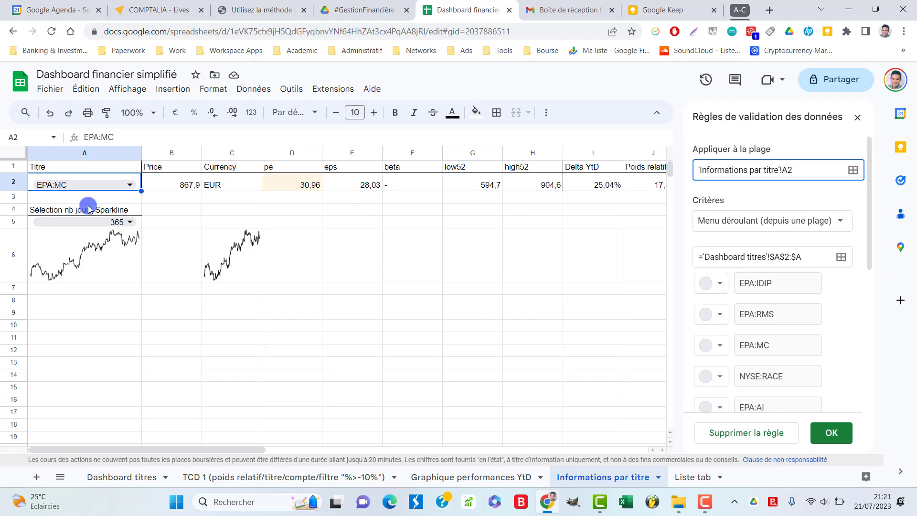
click(837, 221)
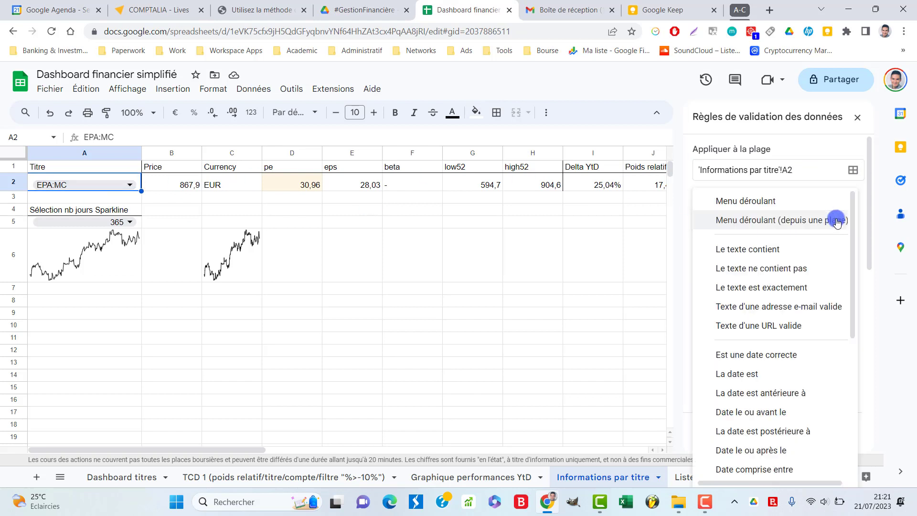
click(874, 228)
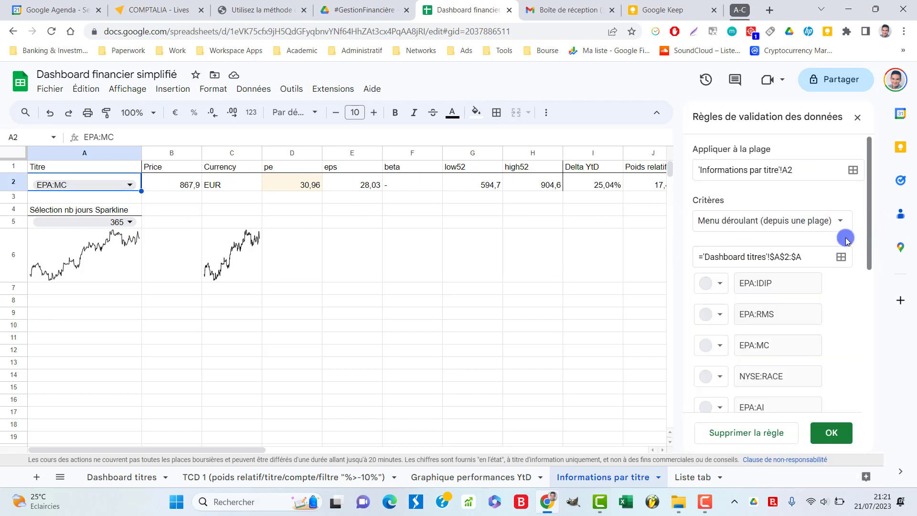
Step: Examine the dropdown source data: the Ticker column on the Dashboard titres sheet and the lists on the Liste tab sheet
click(128, 480)
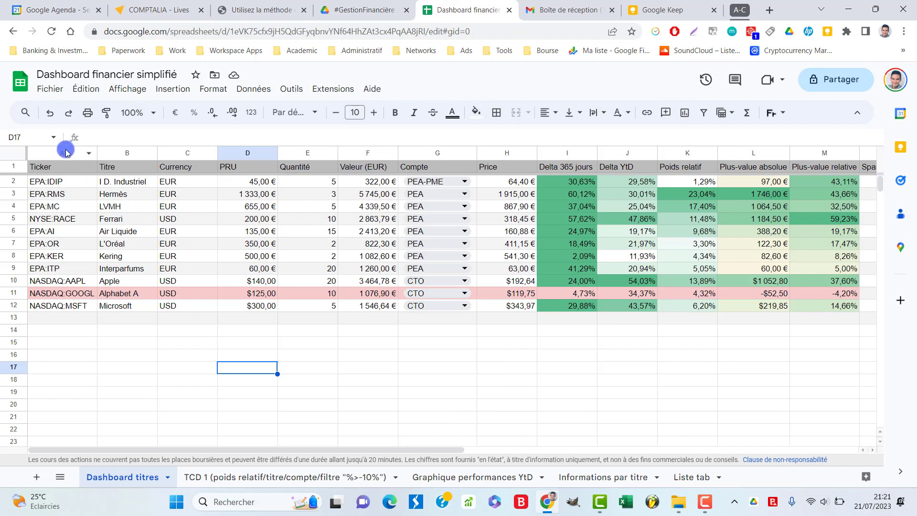
click(65, 153)
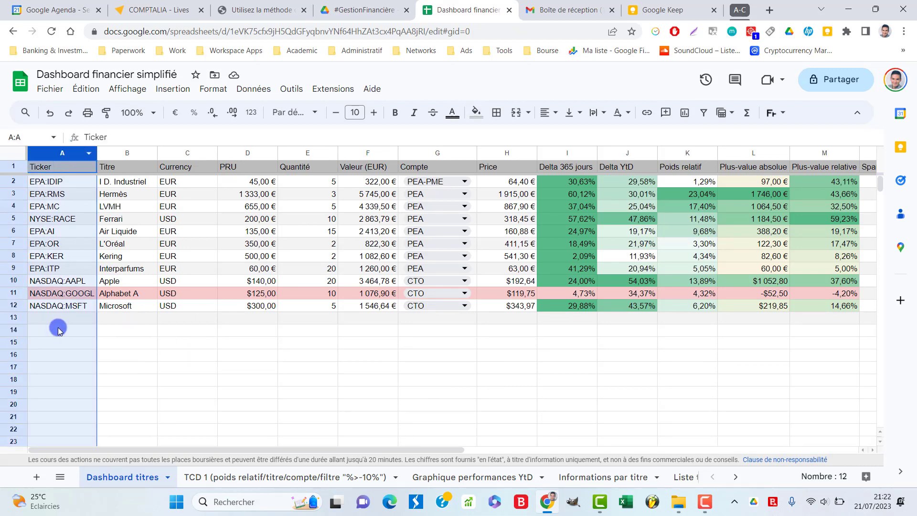
click(351, 377)
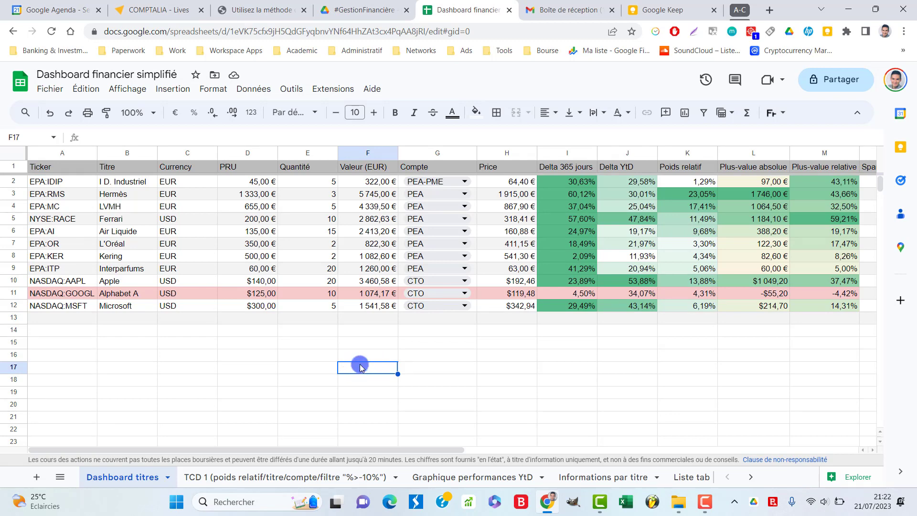
click(688, 477)
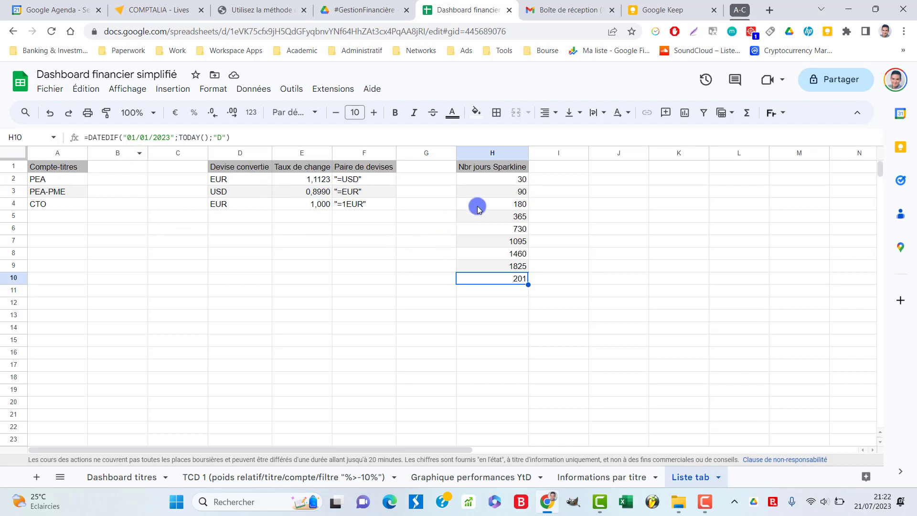
Step: Return to the Dashboard titres sheet and inspect the array formula in F2 behind the Valeur (EUR) column
click(123, 476)
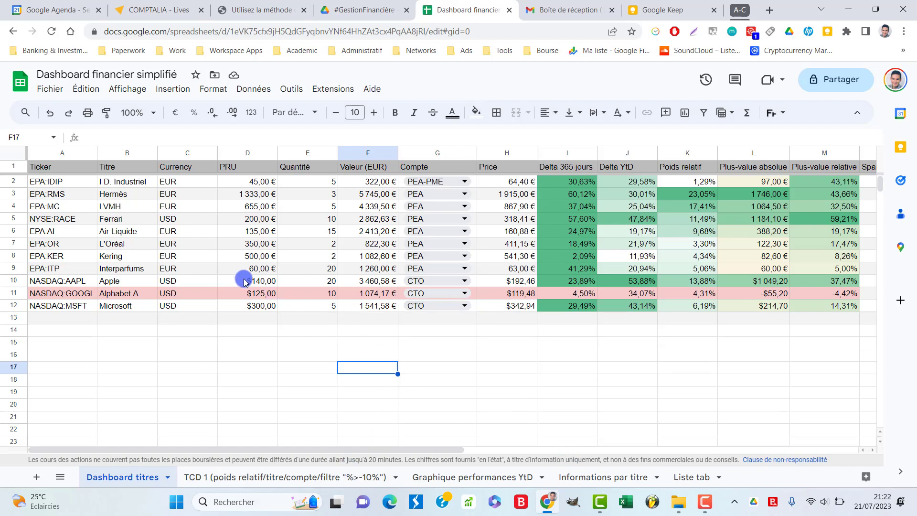
click(364, 195)
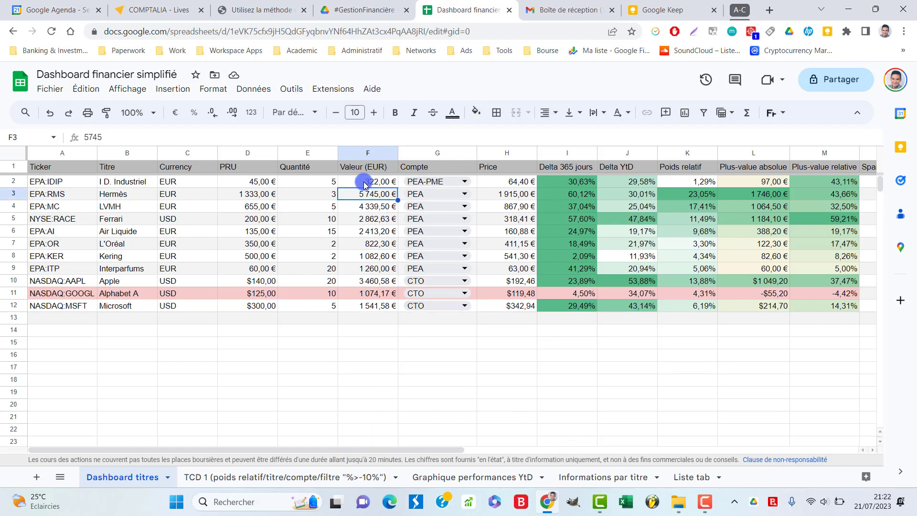
click(365, 184)
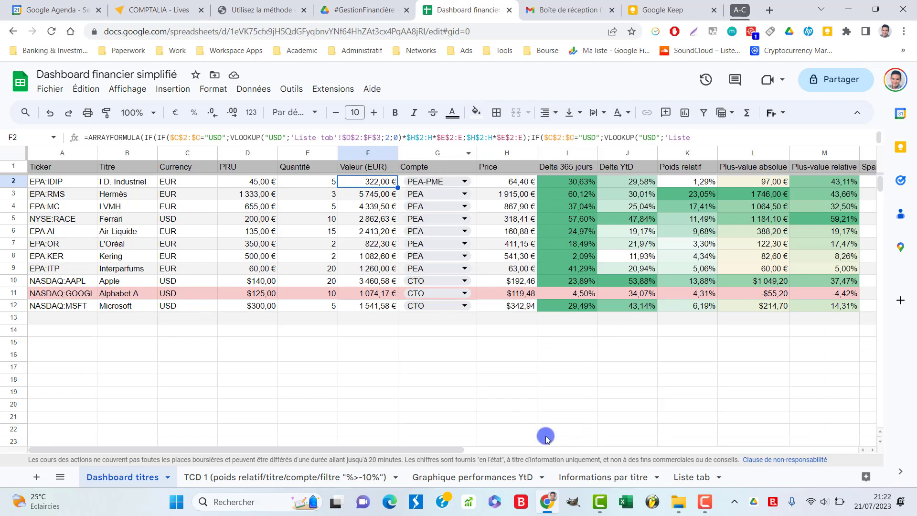
Step: Switch from the Dashboard titres sheet to Liste tab and examine the Nbr jours Sparkline list in column H
click(364, 308)
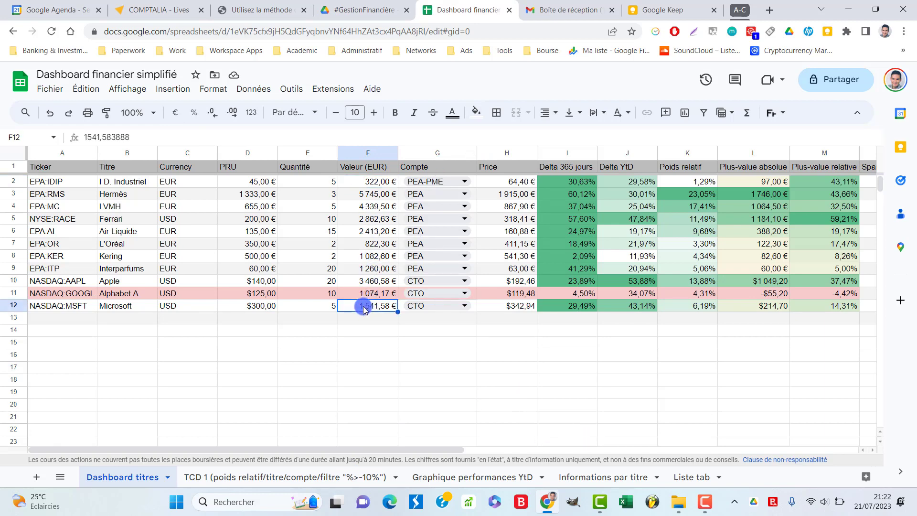
click(682, 478)
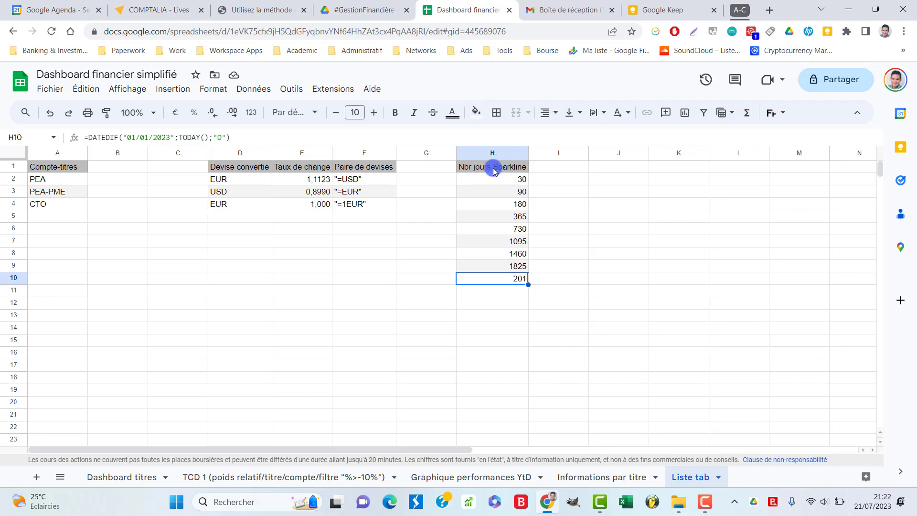
click(498, 259)
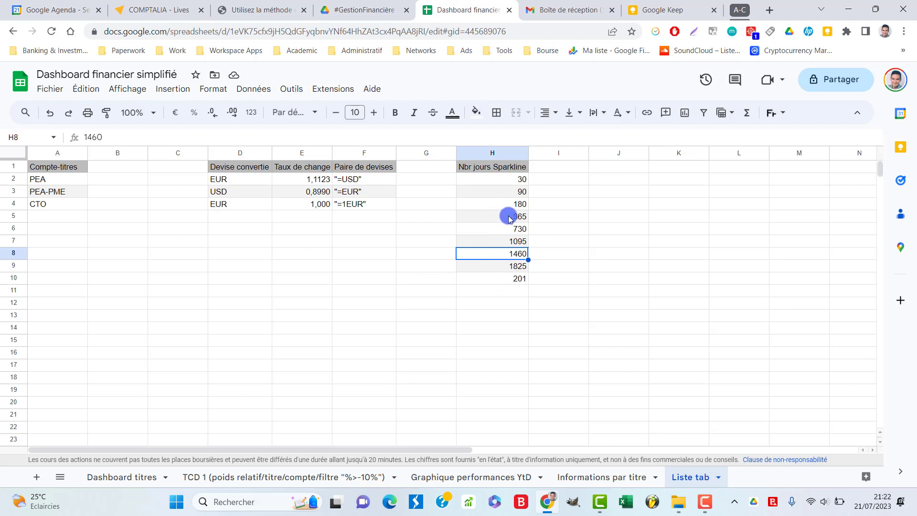
click(496, 180)
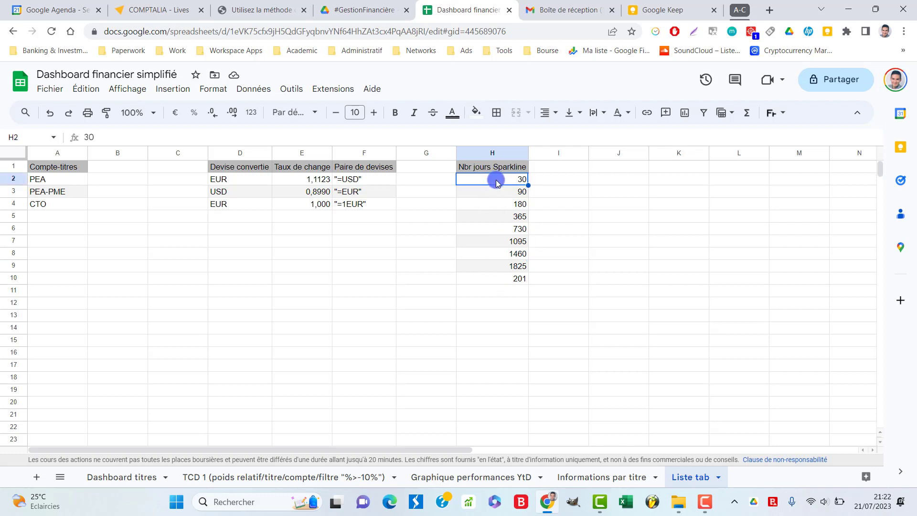
Step: Enter a sample list in column J of Liste tab, with the header nbr jr and the values 30 and 50
click(611, 168)
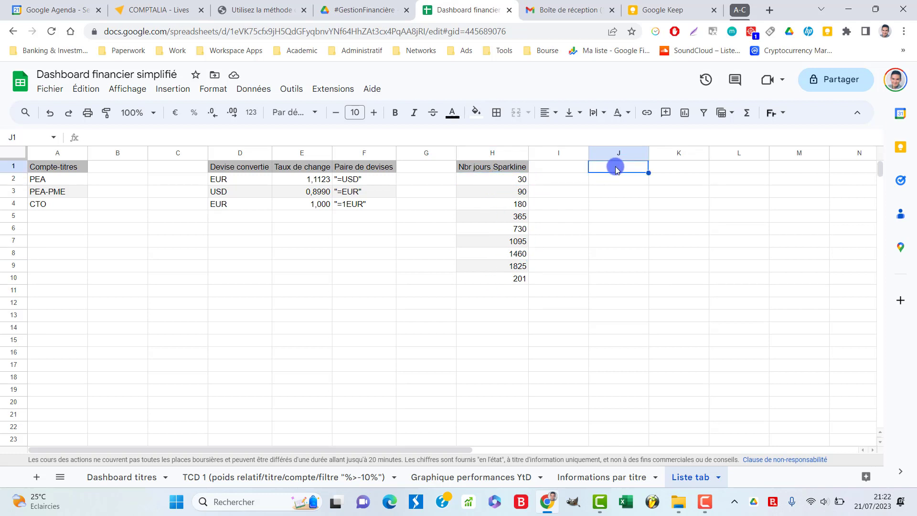
text(nbr jr)
key(Return)
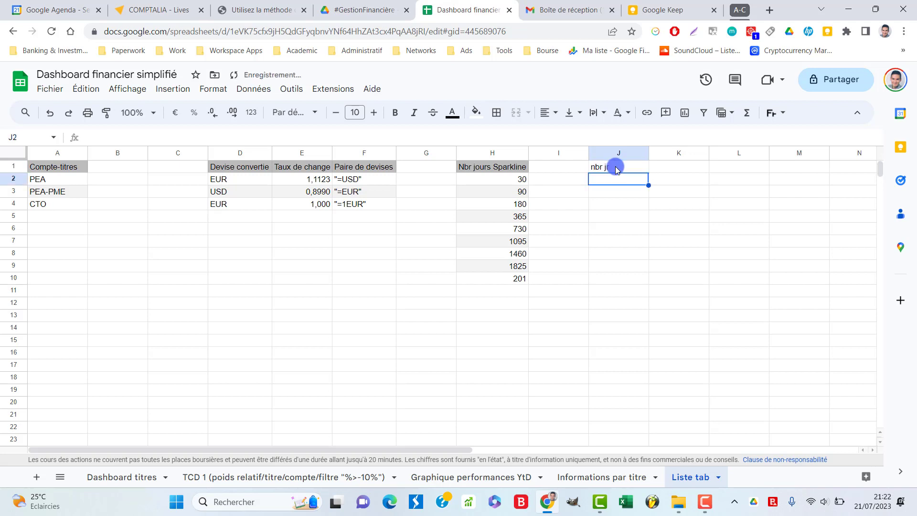
text(30)
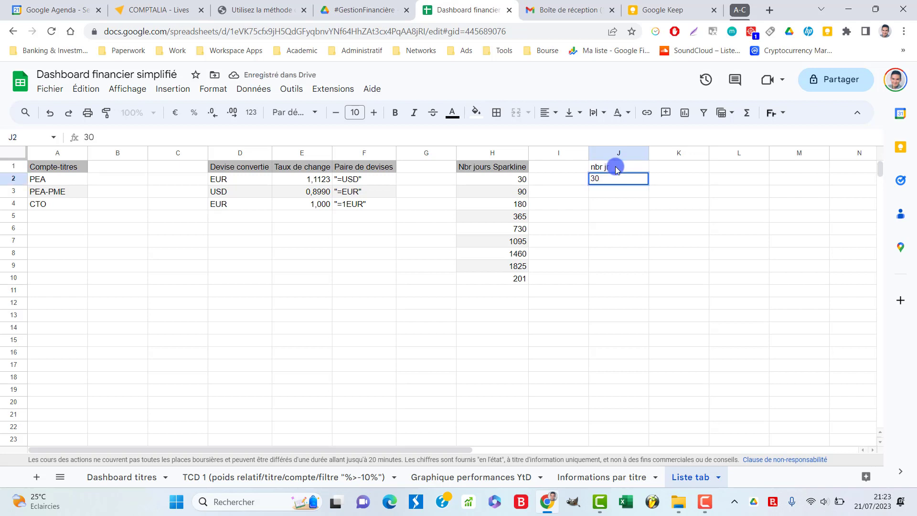
key(Return)
text(50)
key(Return)
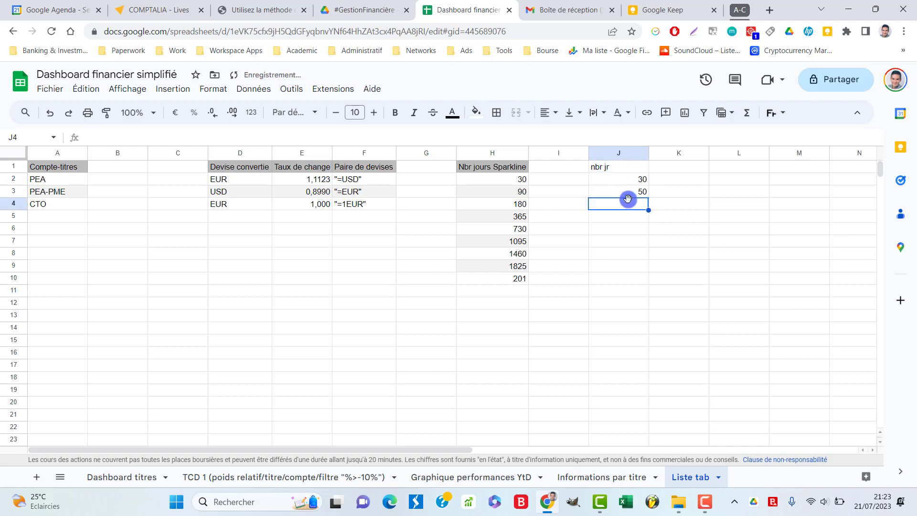
Step: Undo the sample list entries in column J
key(ctrl+z)
key(ctrl+z)
key(ctrl+z)
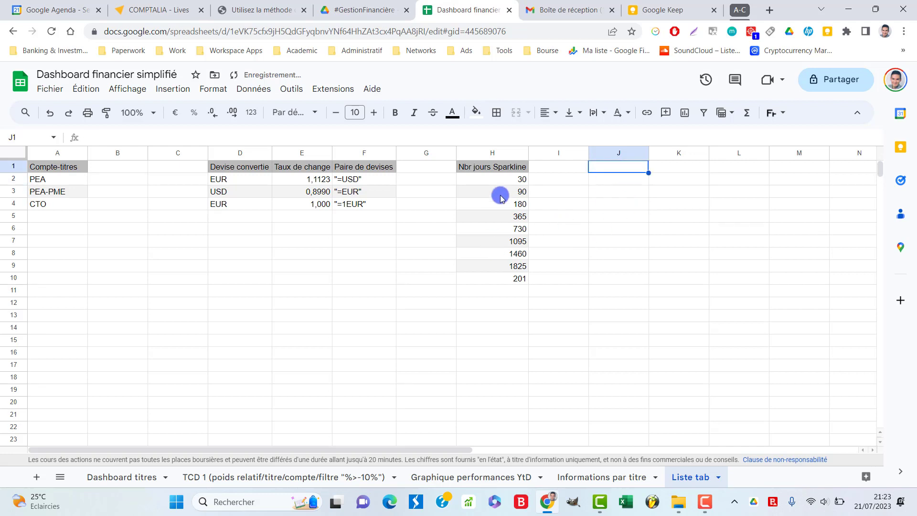
Step: Select the day-count list H1:H10, open the named ranges to review the existing ones, and discard the proposed new range
mouse_move(512, 182)
mouse_down()
mouse_move(512, 282)
mouse_move(513, 173)
mouse_up()
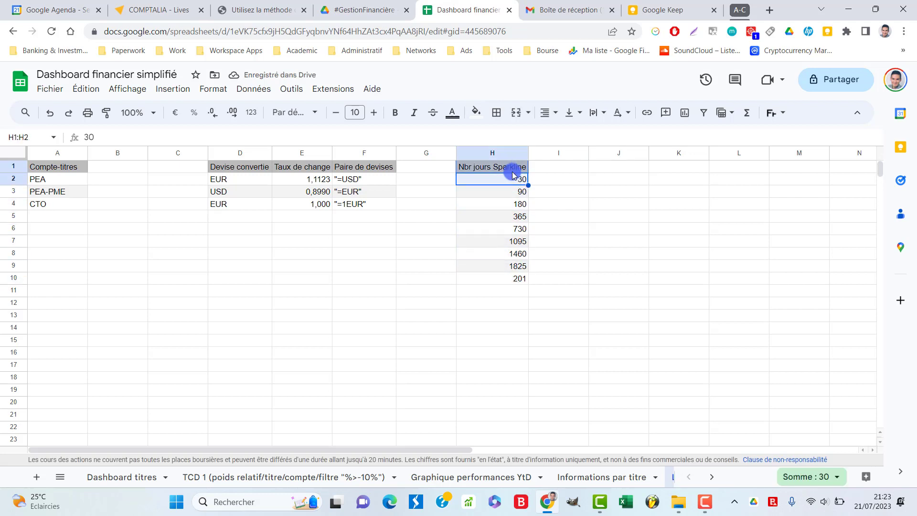
click(502, 213)
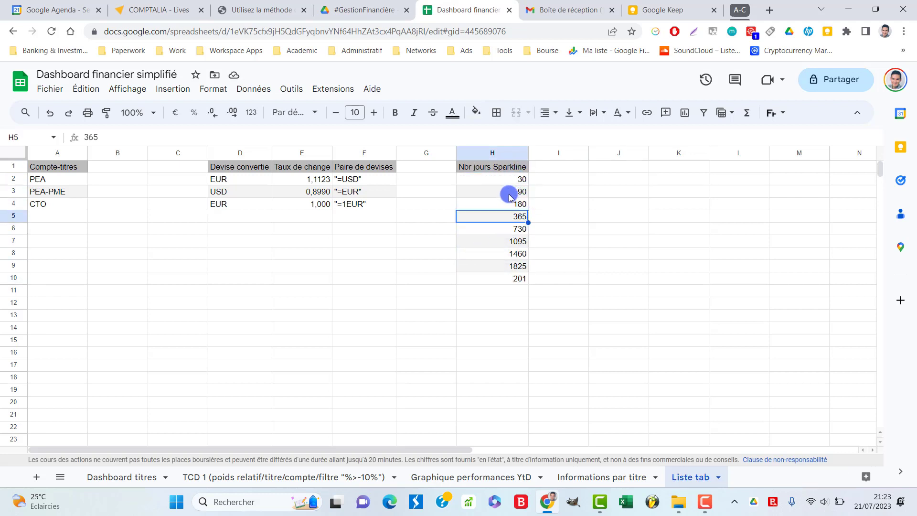
click(506, 192)
key(ctrl+a)
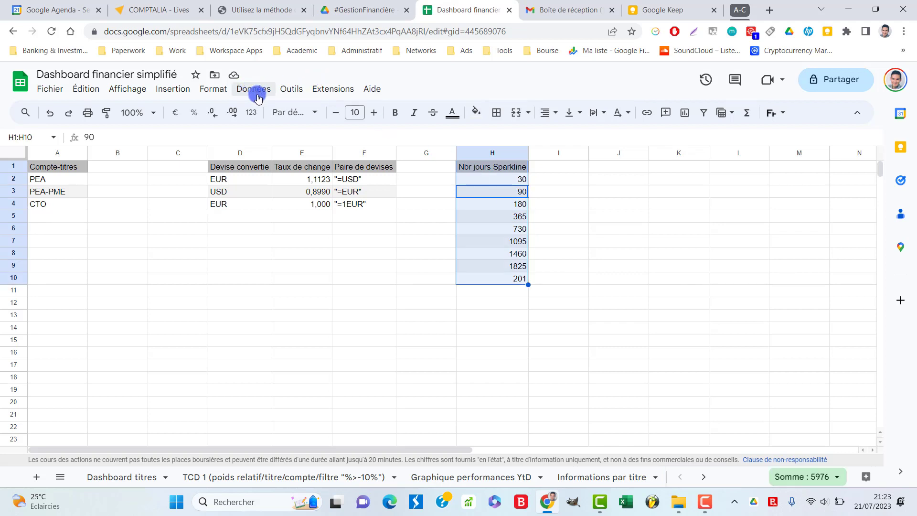
click(258, 98)
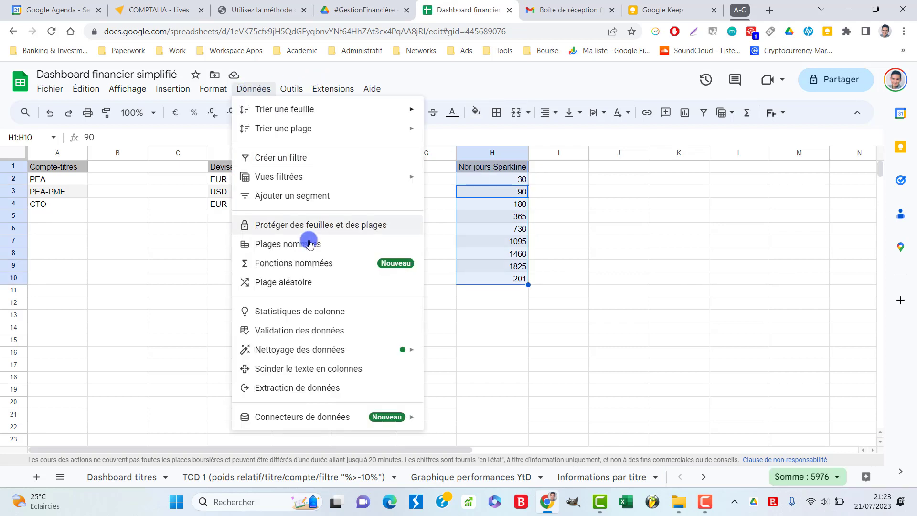
click(293, 244)
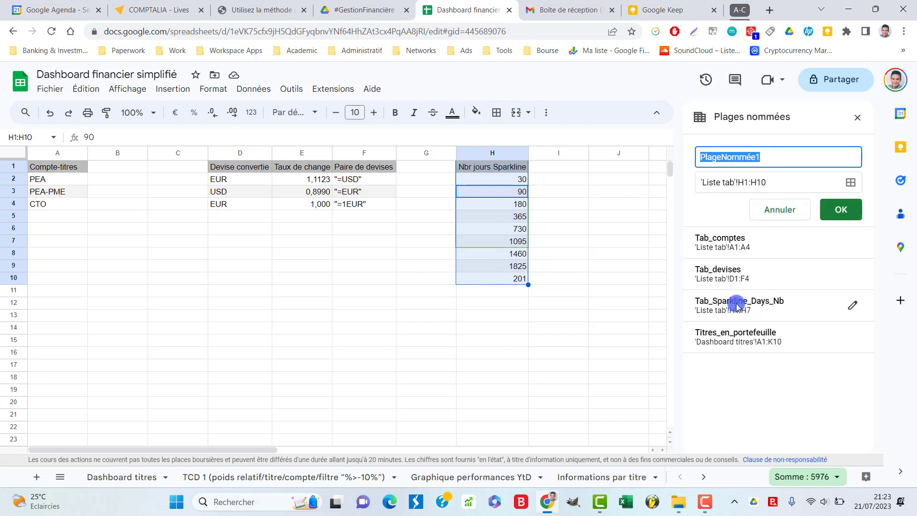
click(786, 218)
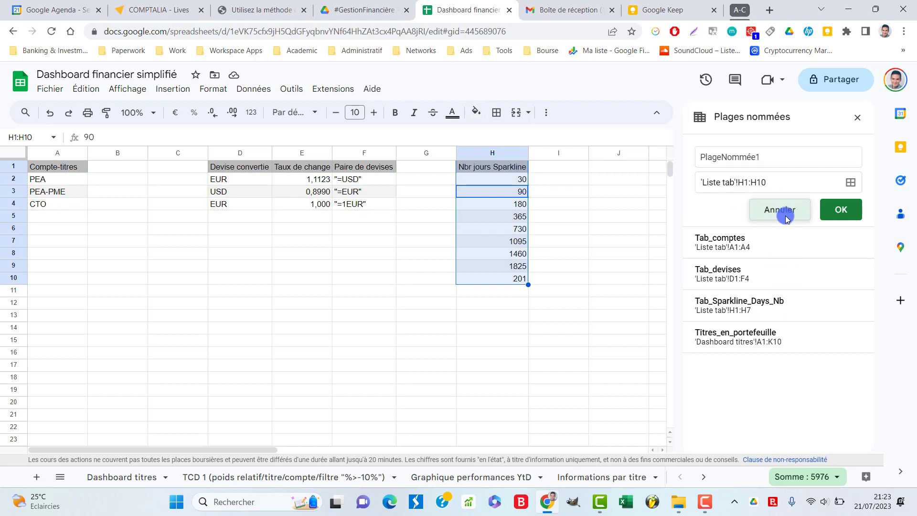
Step: Set the named range Tab_Sparkline_Days_Nb to 'Liste tab'!H1:H10
click(855, 242)
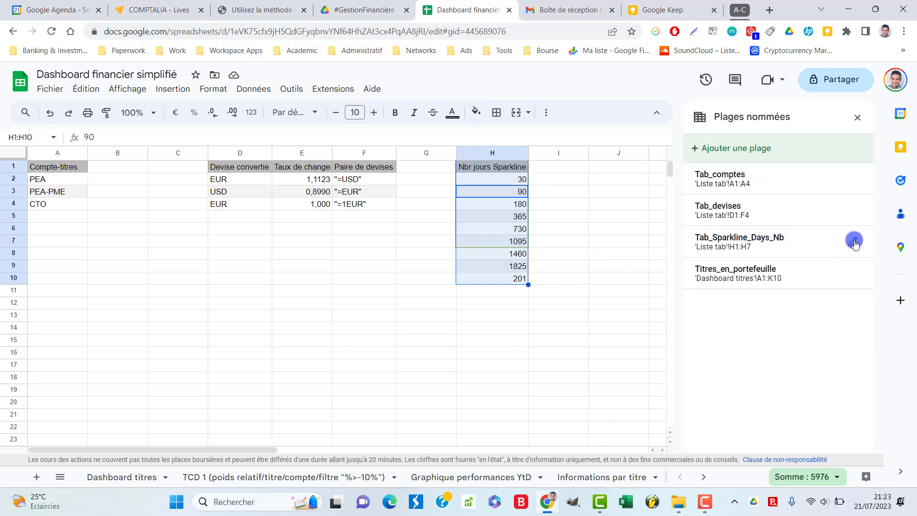
click(858, 244)
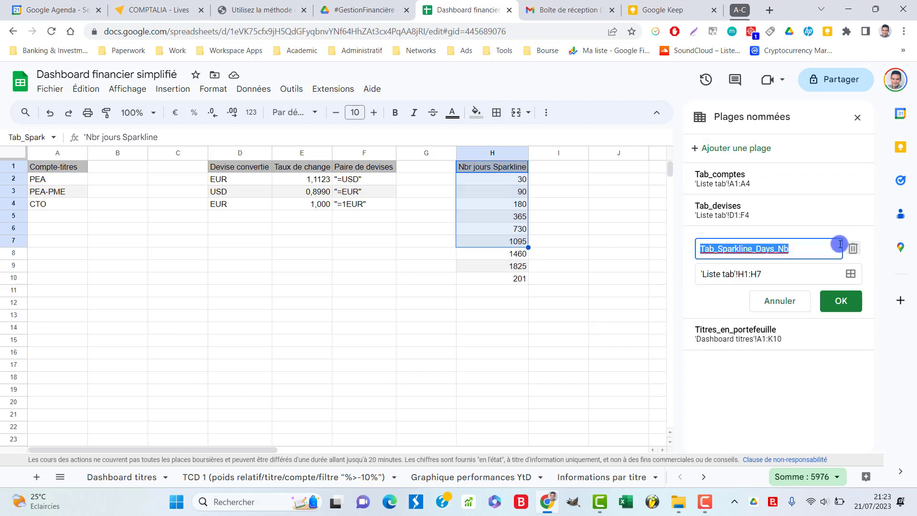
click(776, 272)
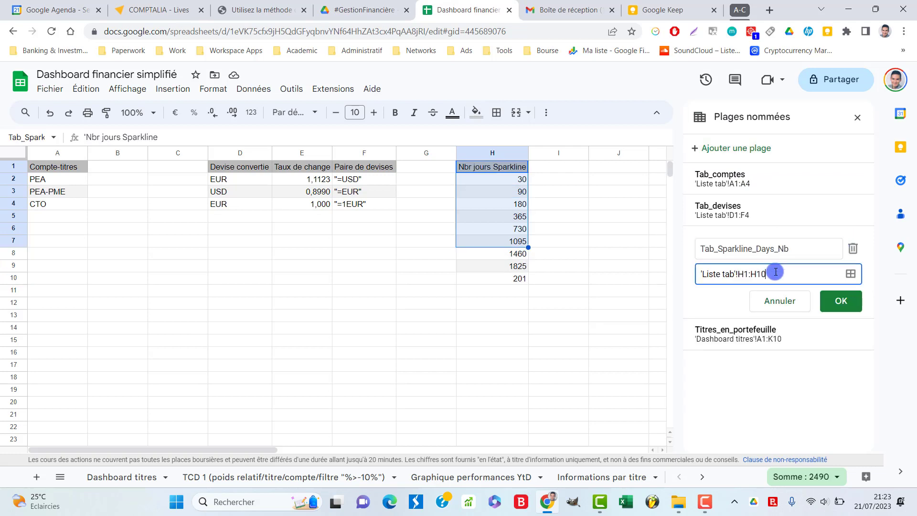
click(840, 301)
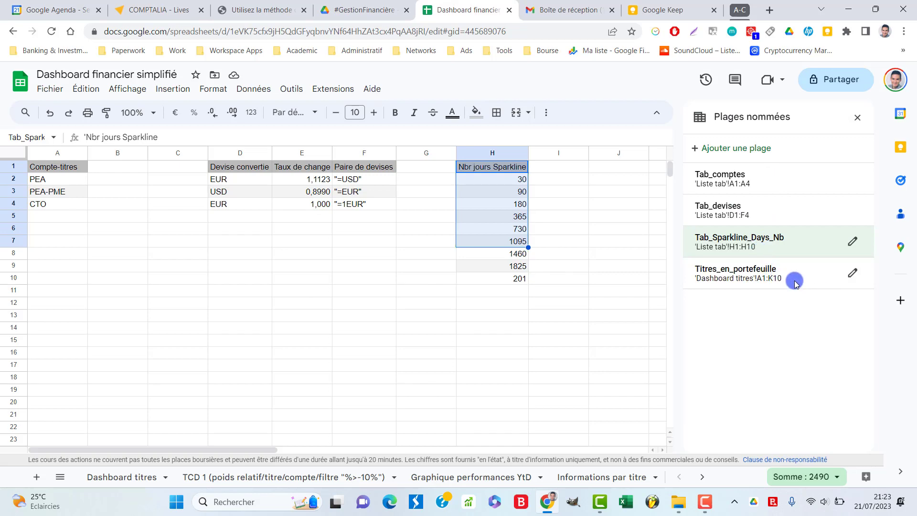
Step: Edit the cell range of the named range Titres_en_portefeuille, save it, and close the named ranges
click(853, 276)
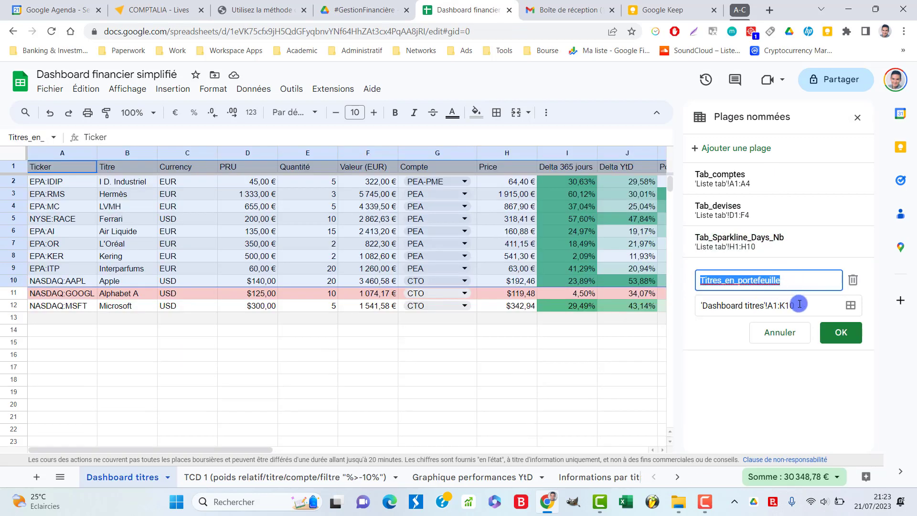
click(806, 306)
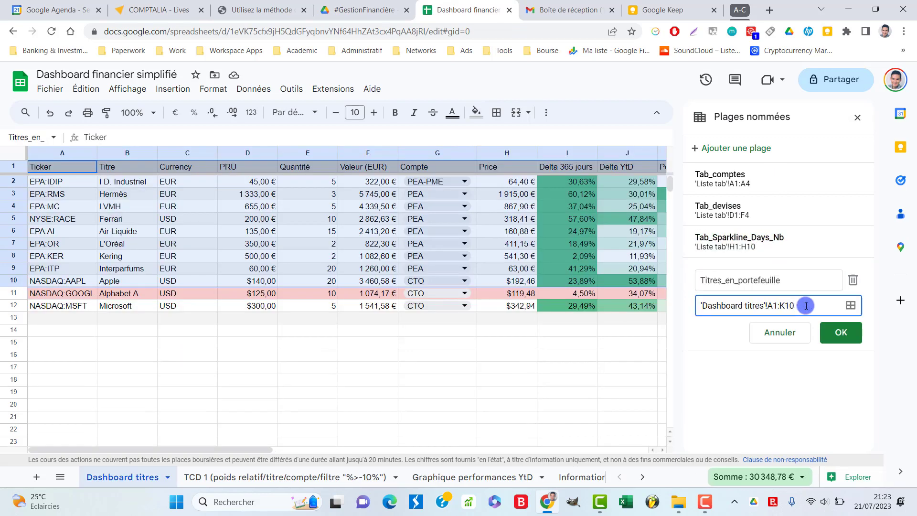
click(840, 332)
key(Escape)
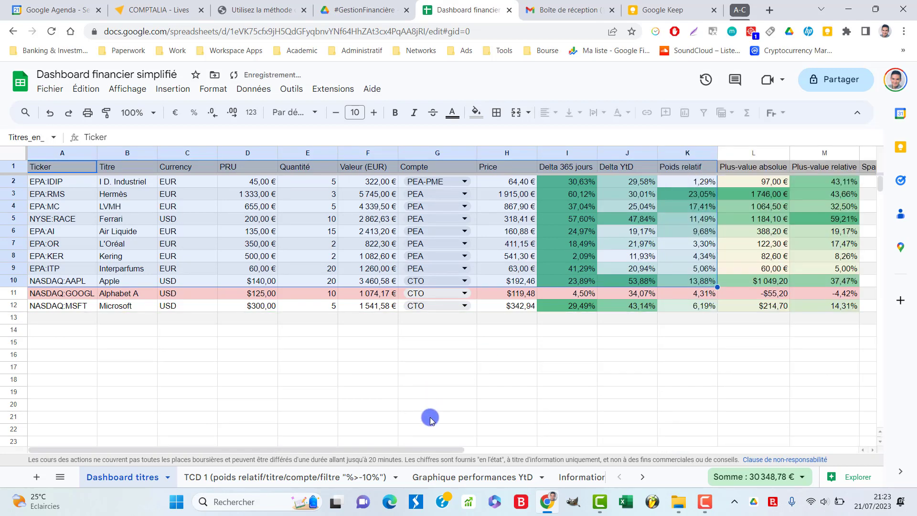
Step: Return to the Informations par titre sheet
click(642, 478)
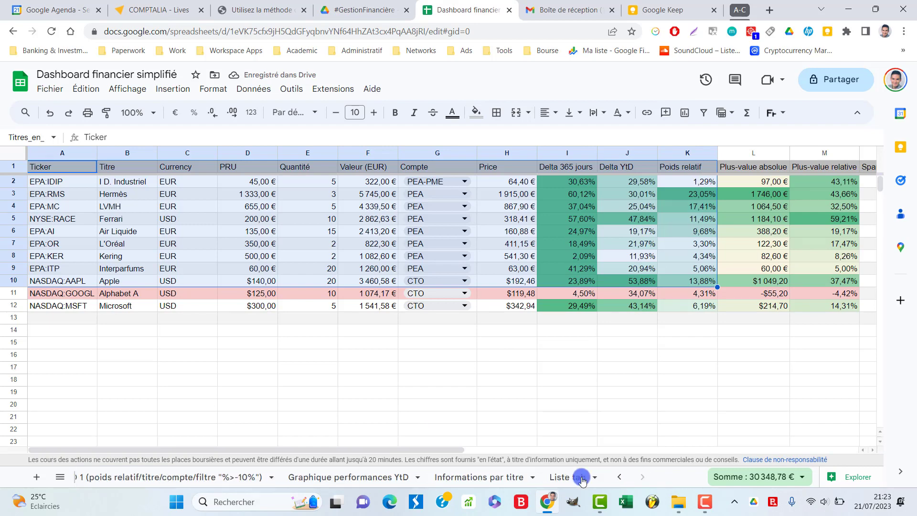
click(490, 477)
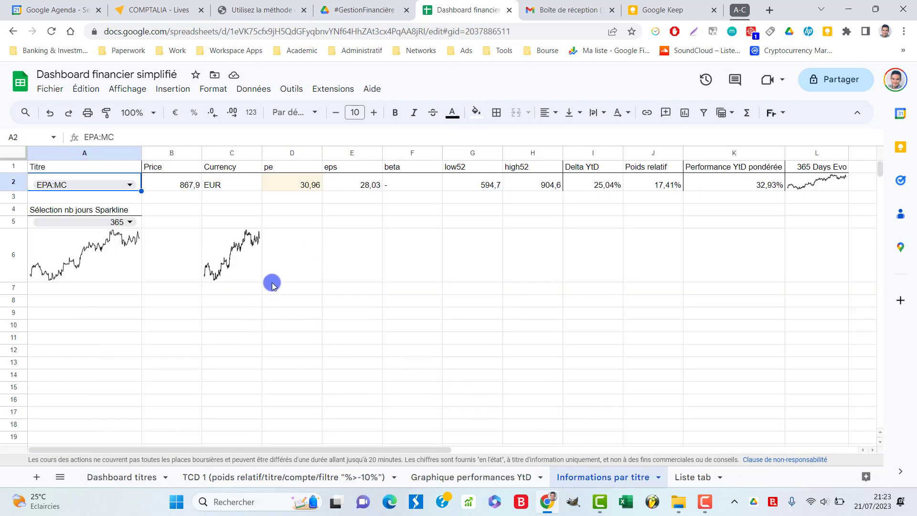
Step: Examine the sparkline formula in C6 and the dropdown cells for the stock title in A2 and day count in A5
click(248, 264)
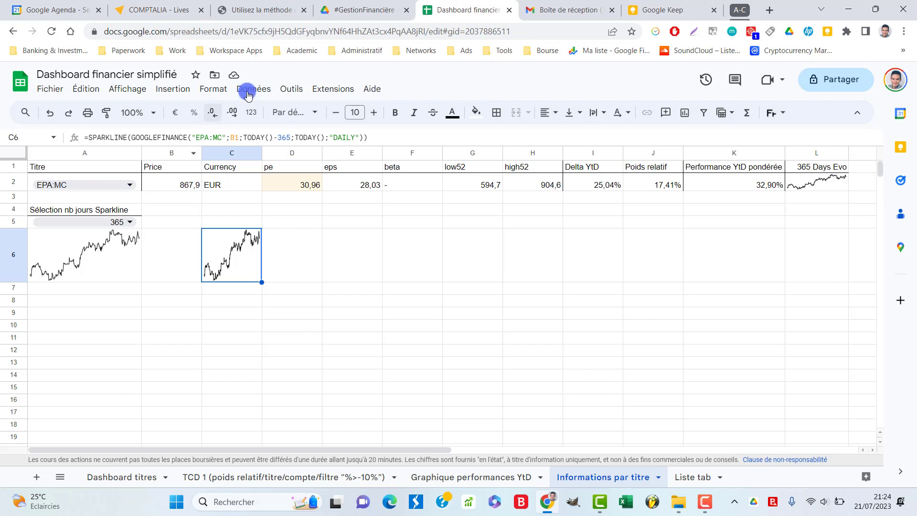
click(139, 189)
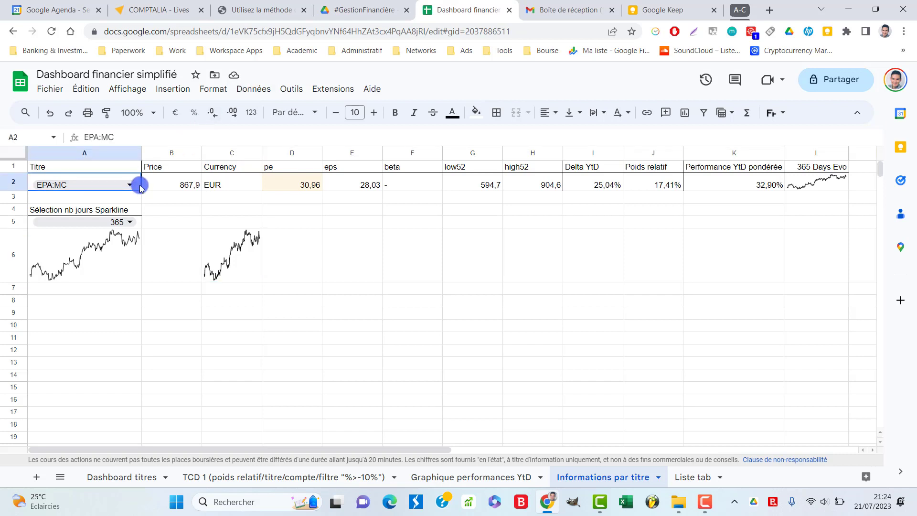
click(250, 88)
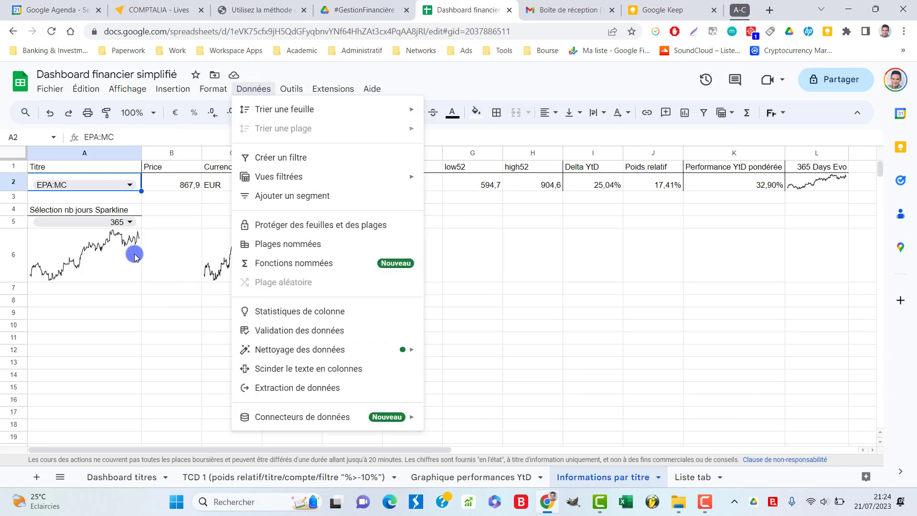
click(139, 226)
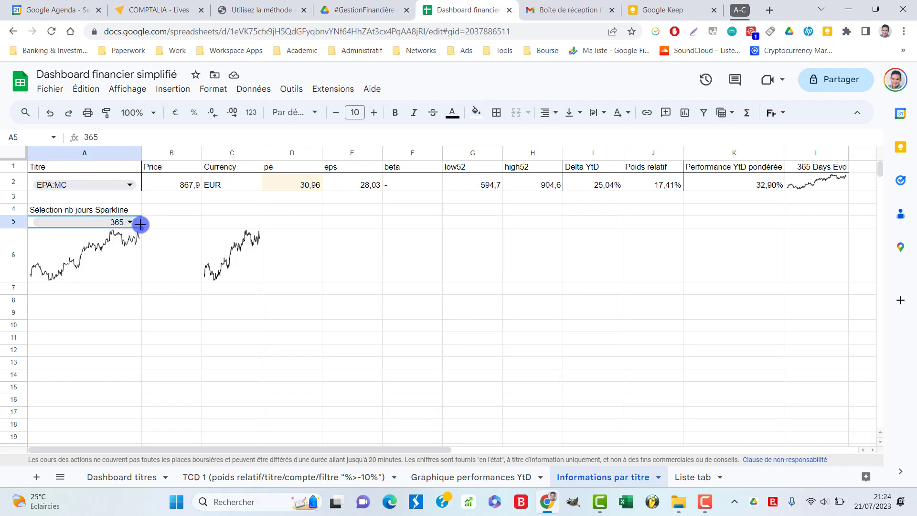
click(252, 89)
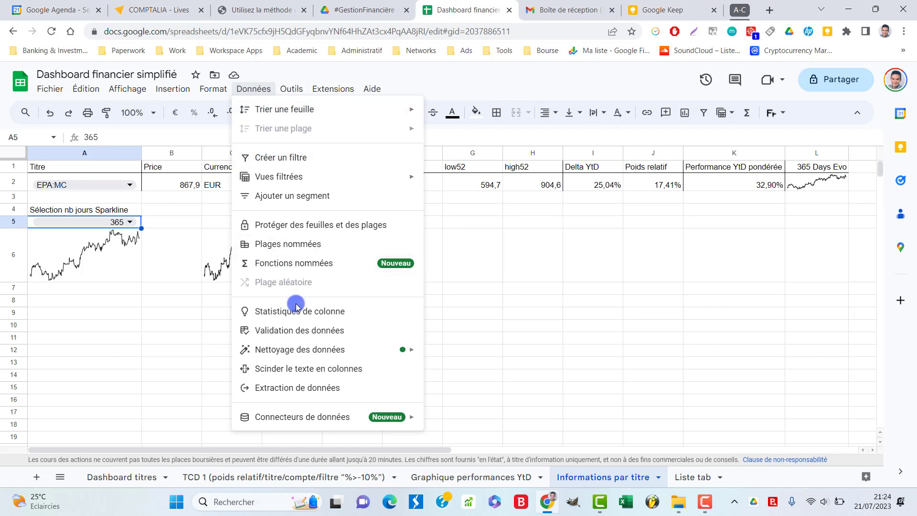
click(264, 91)
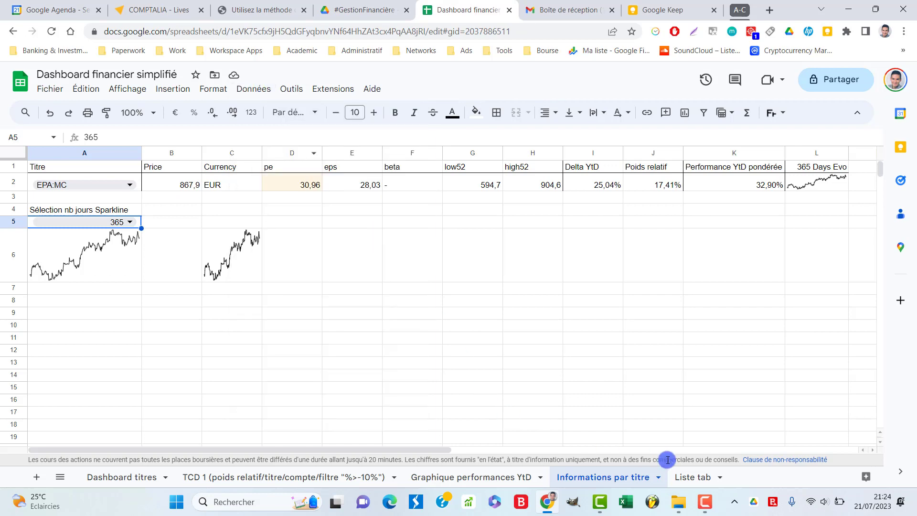
Step: Examine the full Nbr jours Sparkline list in column H of the Liste tab sheet
click(686, 478)
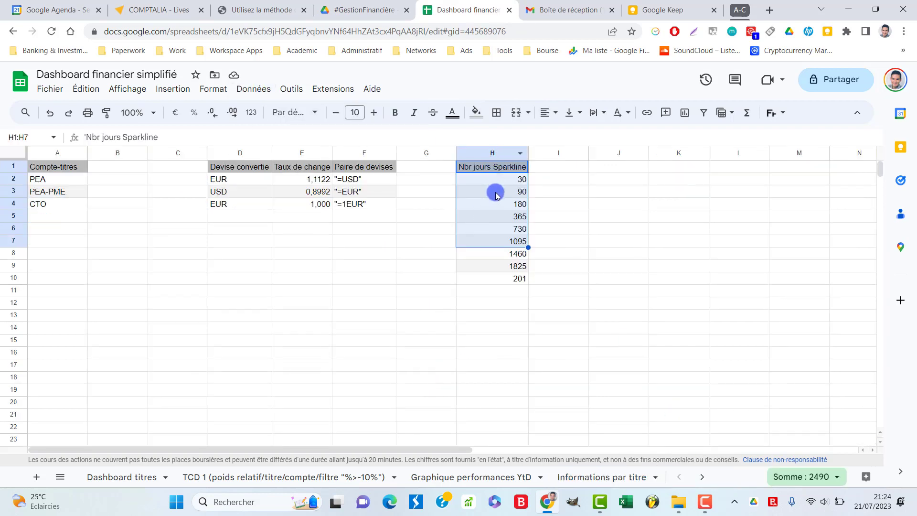
click(501, 195)
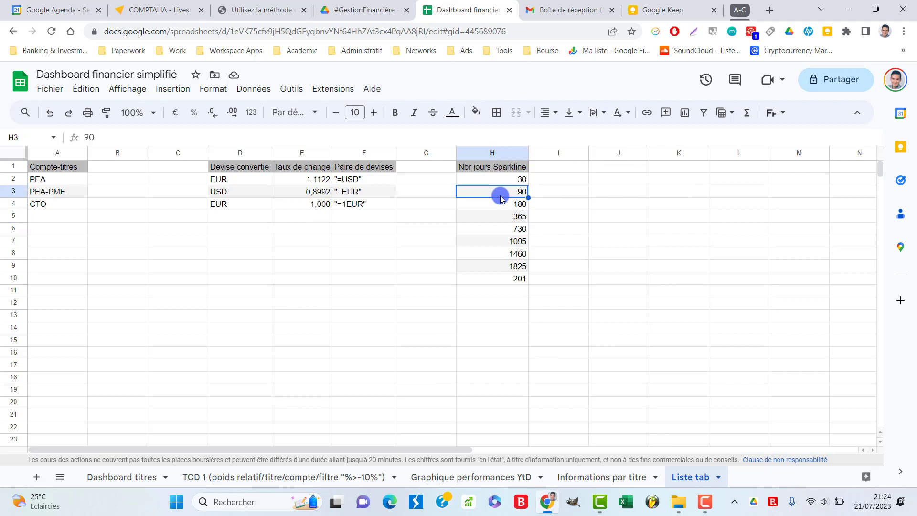
key(ctrl+a)
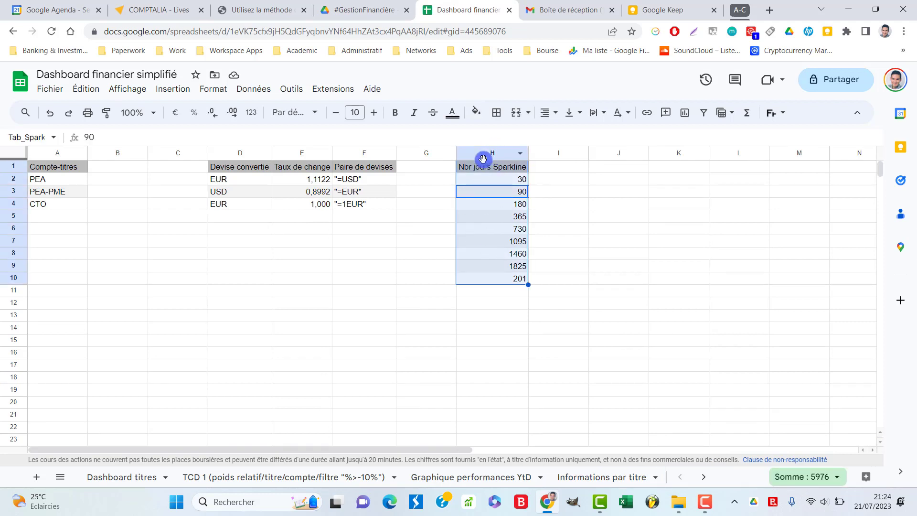
click(568, 207)
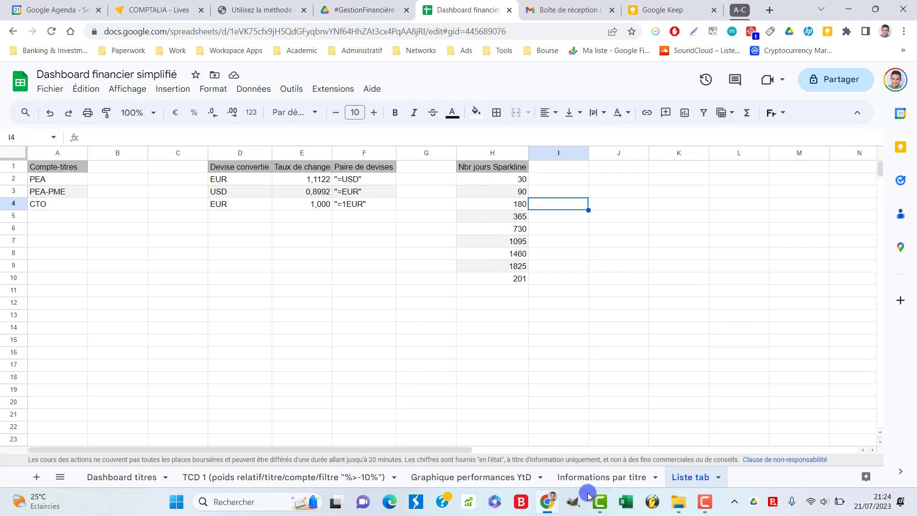
Step: On the Informations par titre sheet, inspect the 365-day offset inside the sparkline formula in C6
click(616, 477)
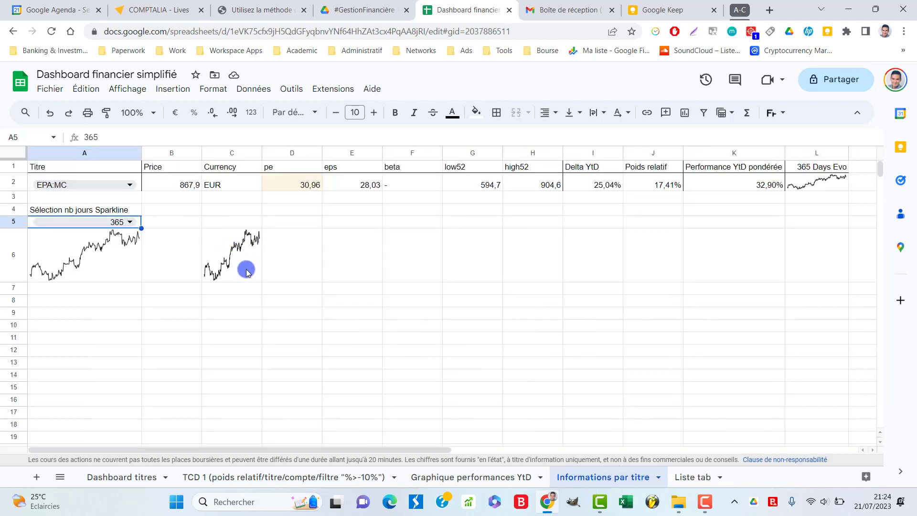
click(246, 252)
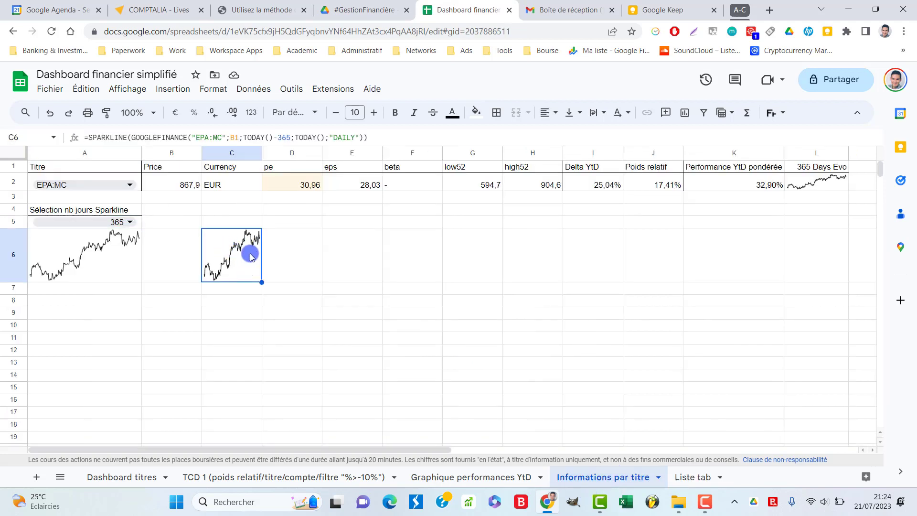
click(285, 137)
double_click(283, 138)
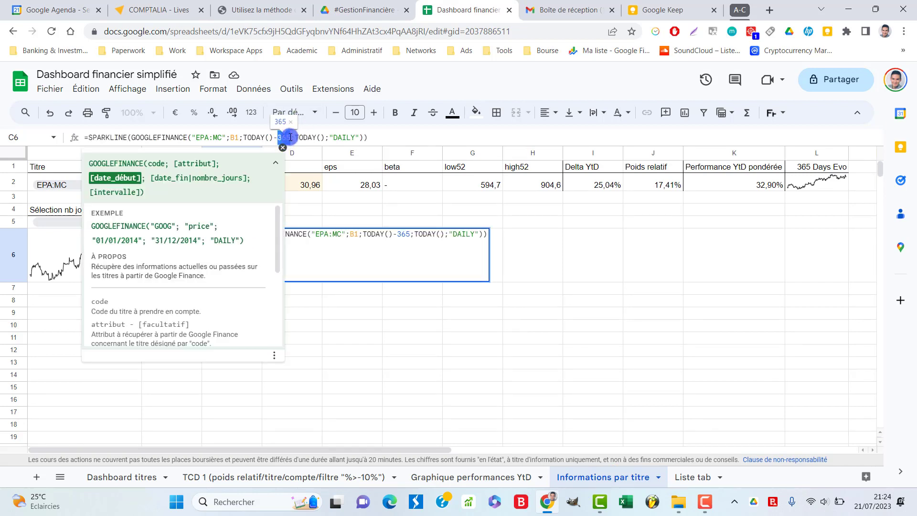
key(Escape)
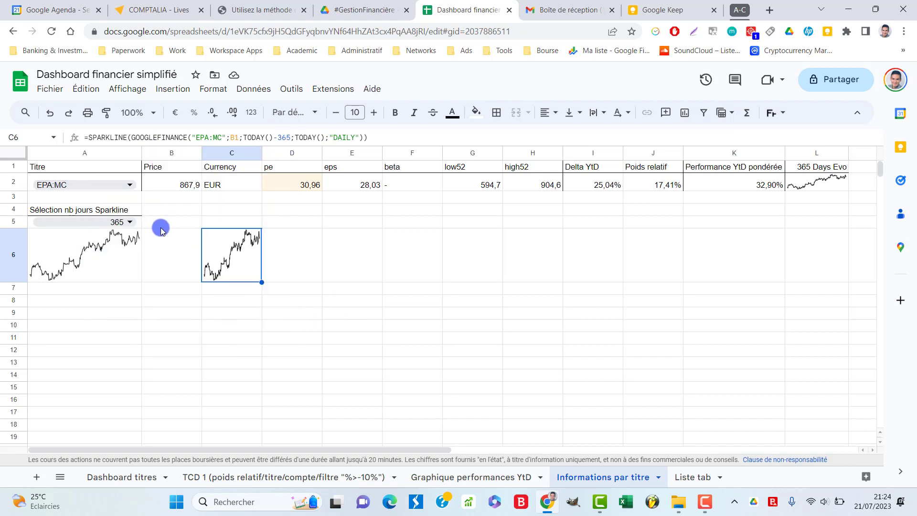
Step: Switch the sparkline day selection in A5 to 90 and finally to 730
click(132, 225)
click(90, 258)
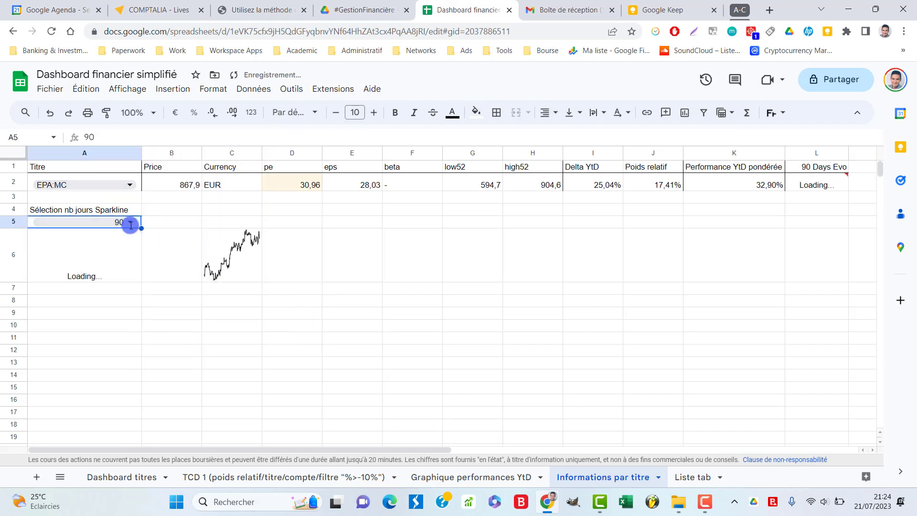
click(130, 225)
click(98, 313)
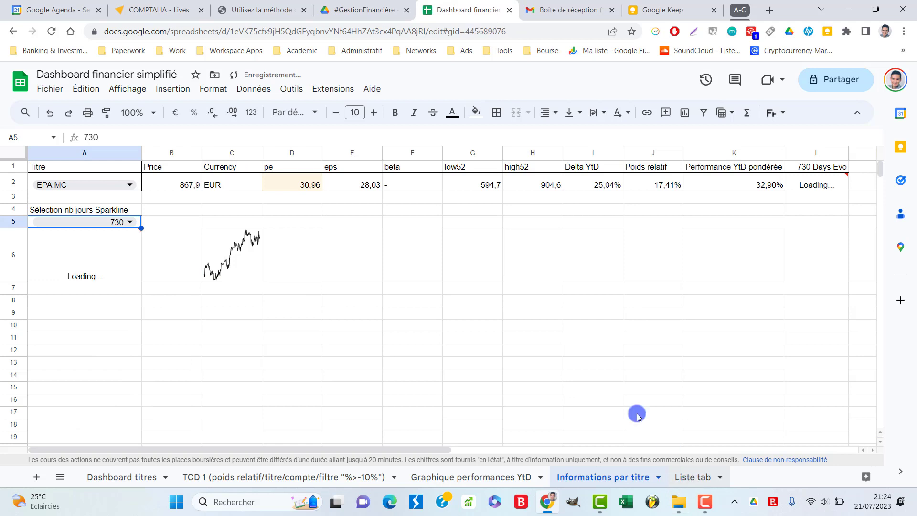
Step: Review the range of sparkline day values that feeds the dropdown on the Liste tab sheet
key(ctrl+shift+Page_Down)
click(487, 222)
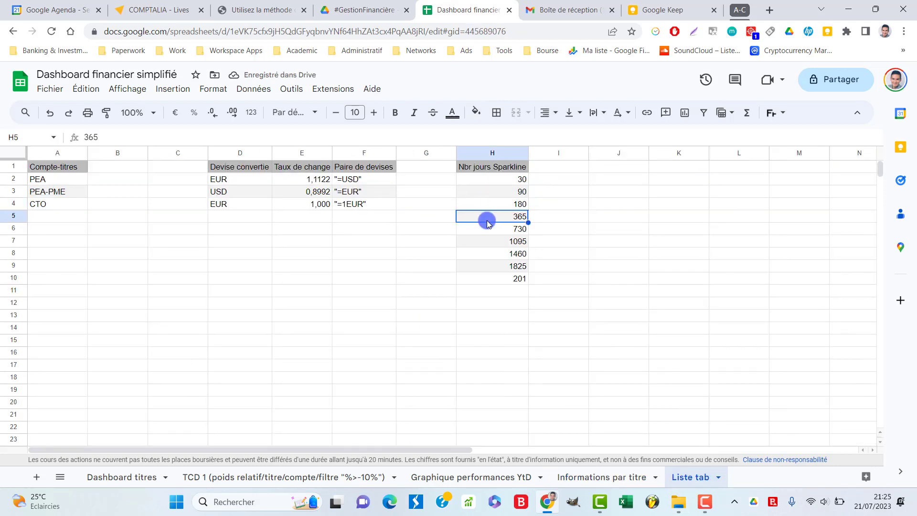
key(ctrl+a)
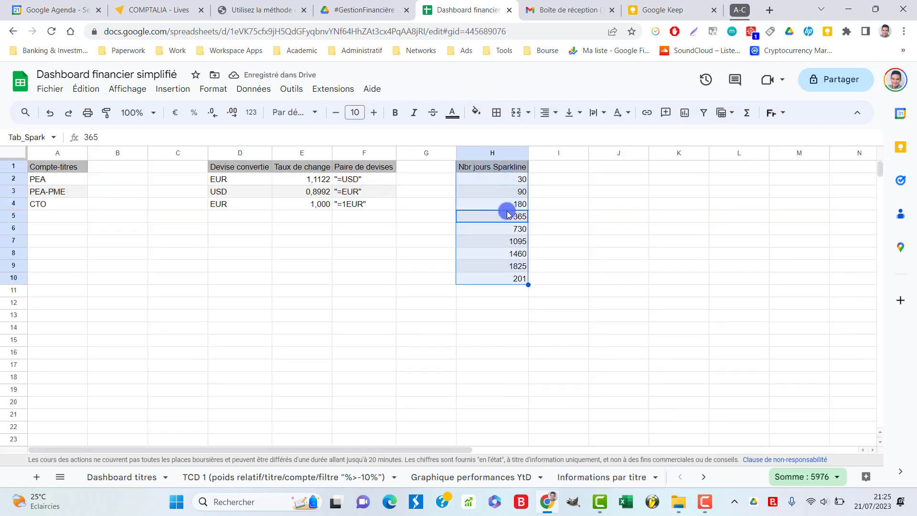
click(536, 246)
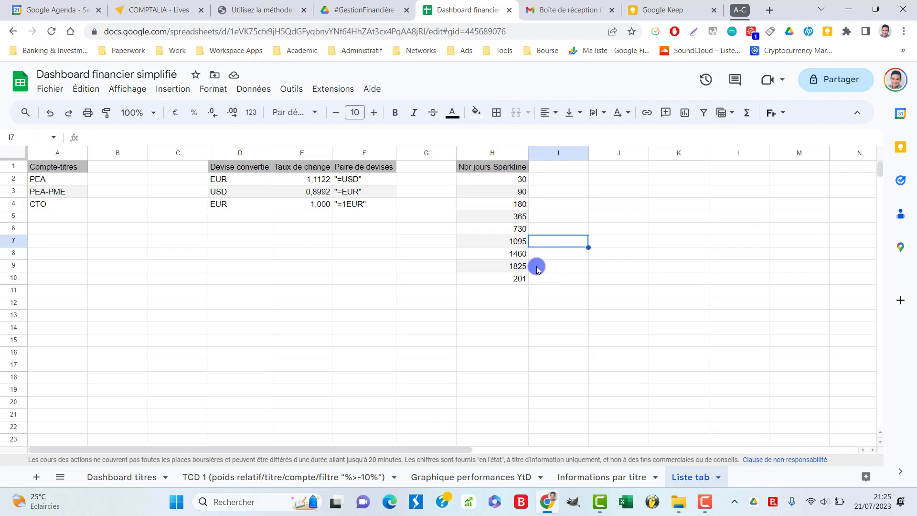
Step: Inspect the formulas behind the sparkline in L2 and its day-count header in L1 on the Informations par titre sheet
click(604, 477)
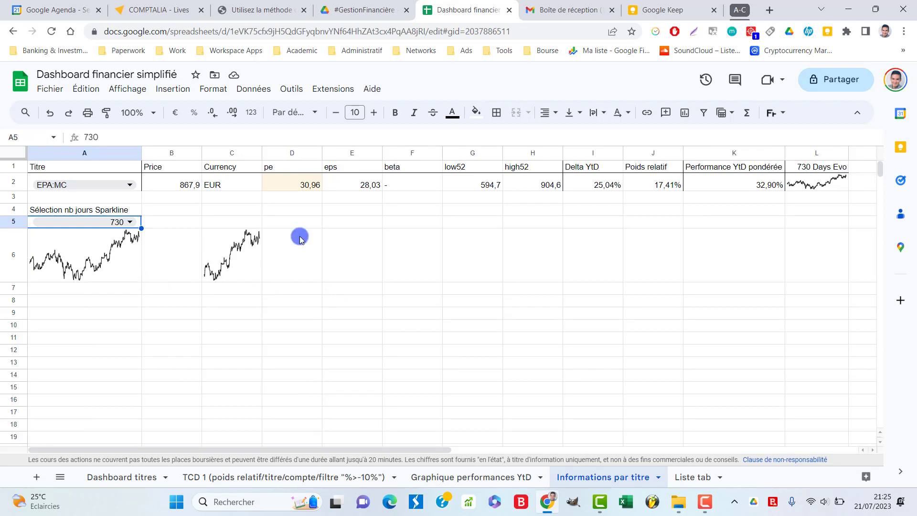
click(834, 186)
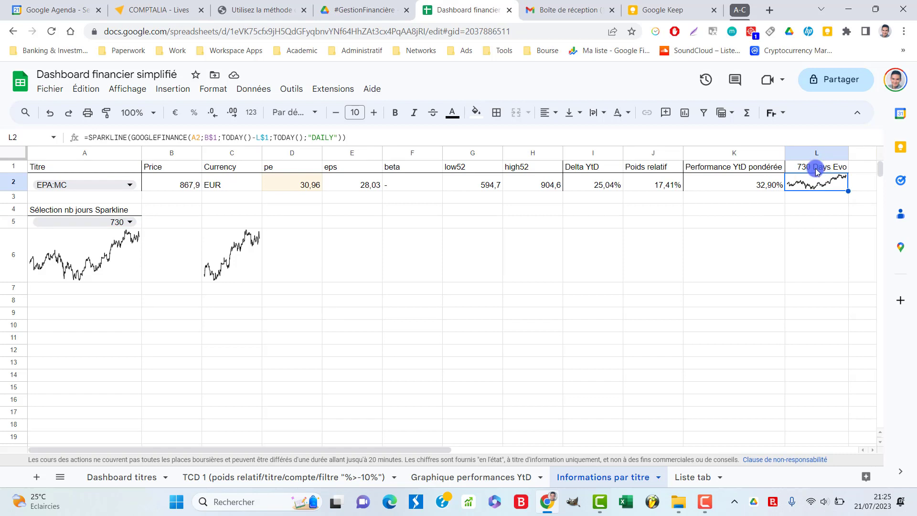
click(816, 168)
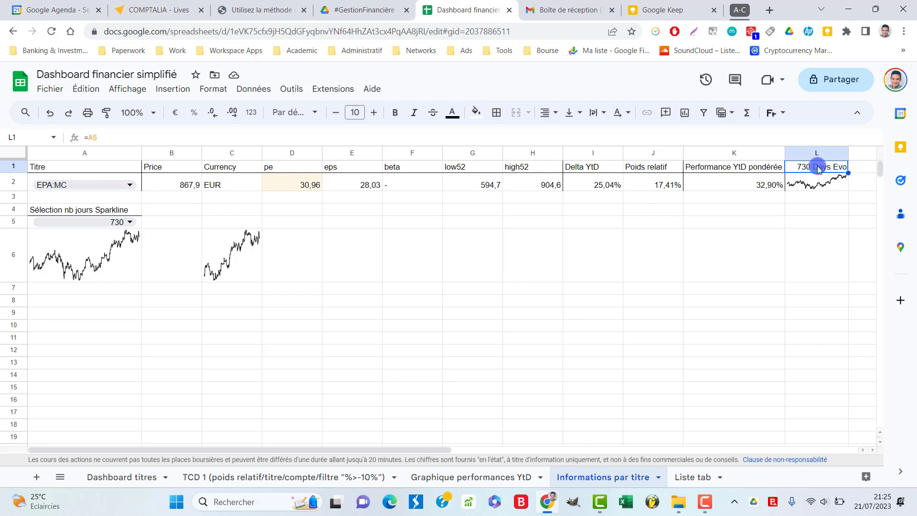
double_click(819, 168)
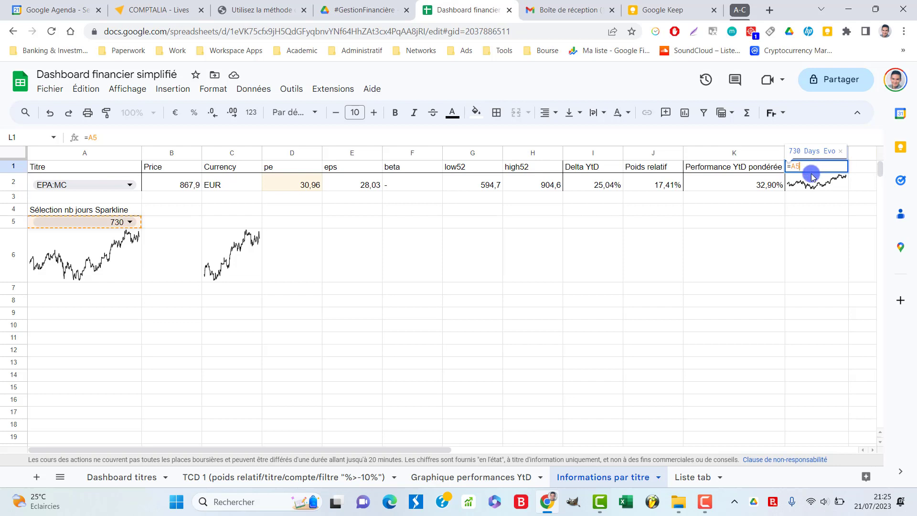
key(Escape)
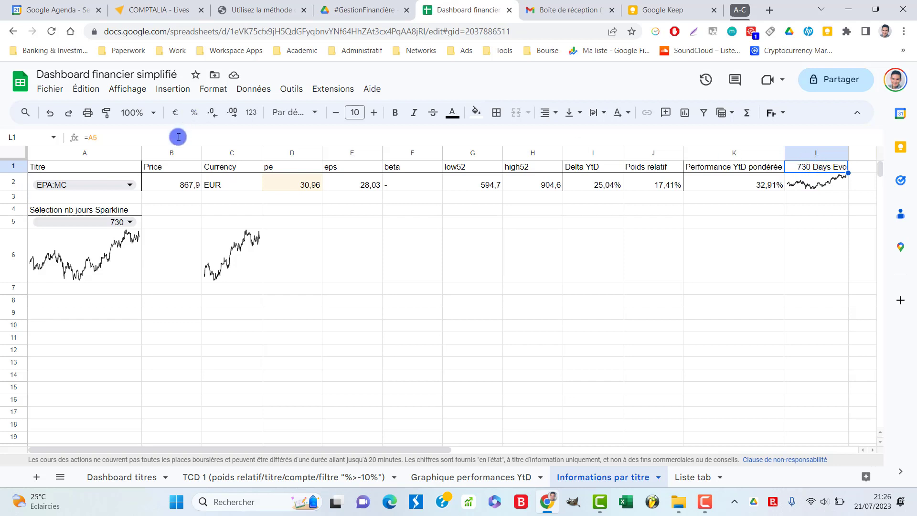
Step: Replace the A5 reference in header cell L1 with the fixed value 500
click(23, 141)
key(BackSpace)
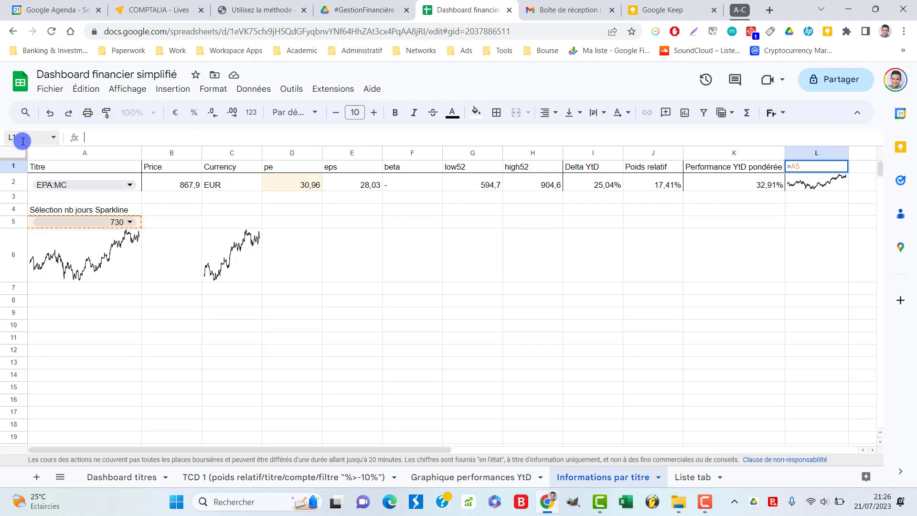
text(500)
key(Return)
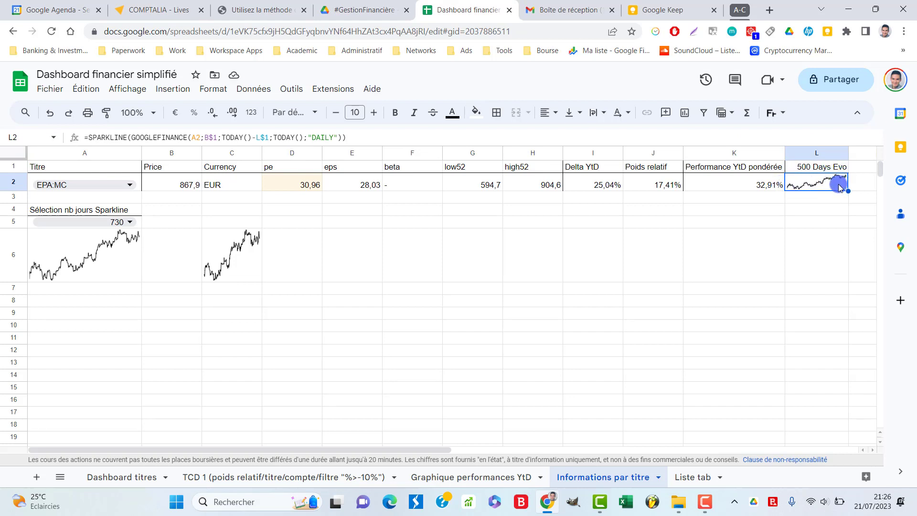
Step: Try to change the fixed day count in header cell L1 to 250
click(816, 170)
click(106, 137)
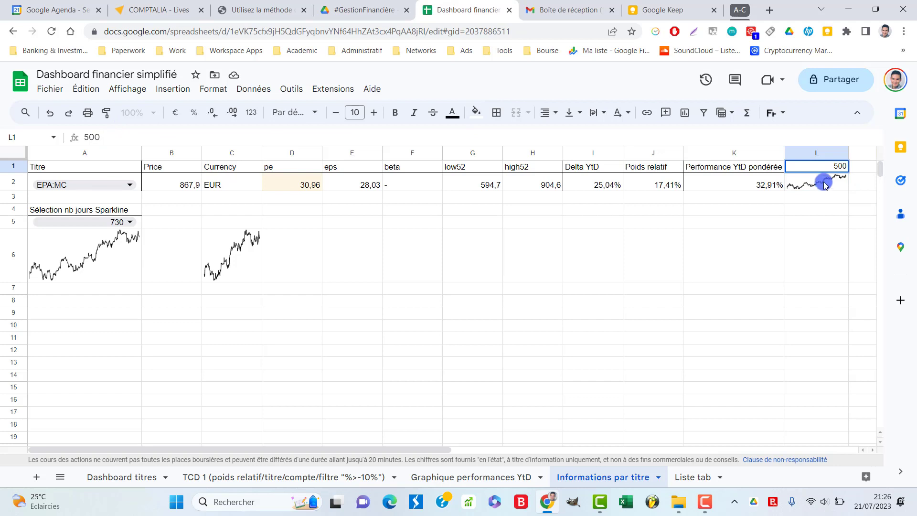
text(250)
key(Return)
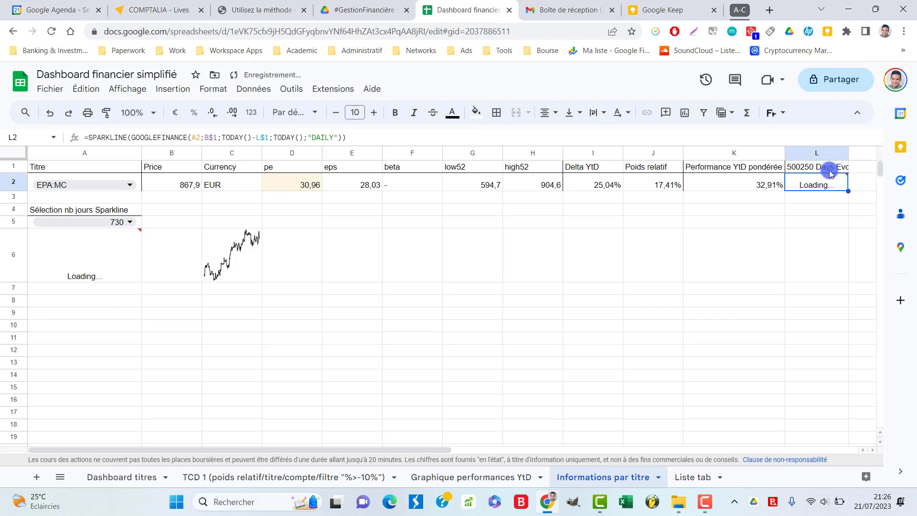
Step: Replace the whole content of header cell L1 with a day count of 200
click(829, 171)
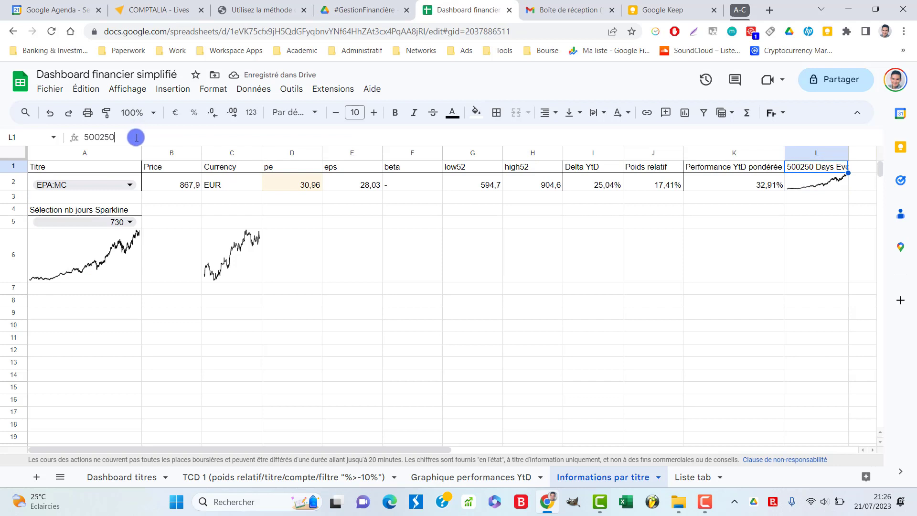
drag(135, 138, 75, 139)
text(200)
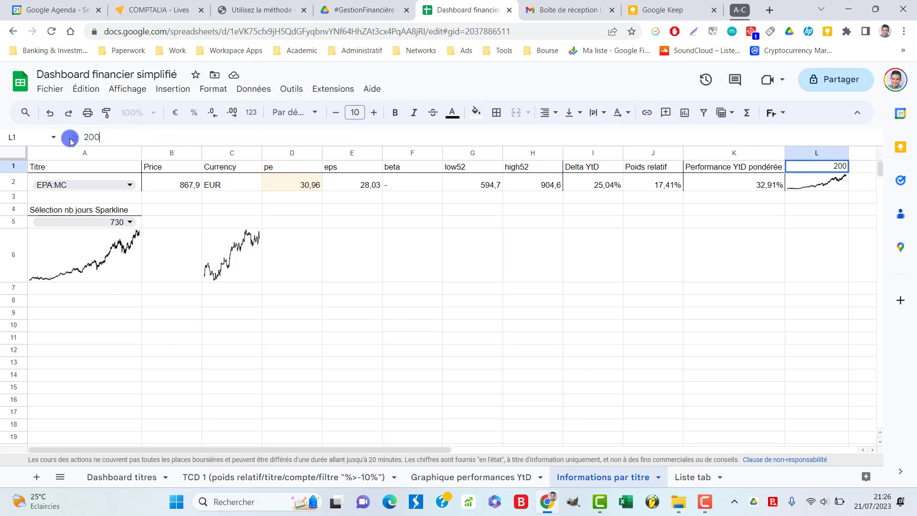
key(Return)
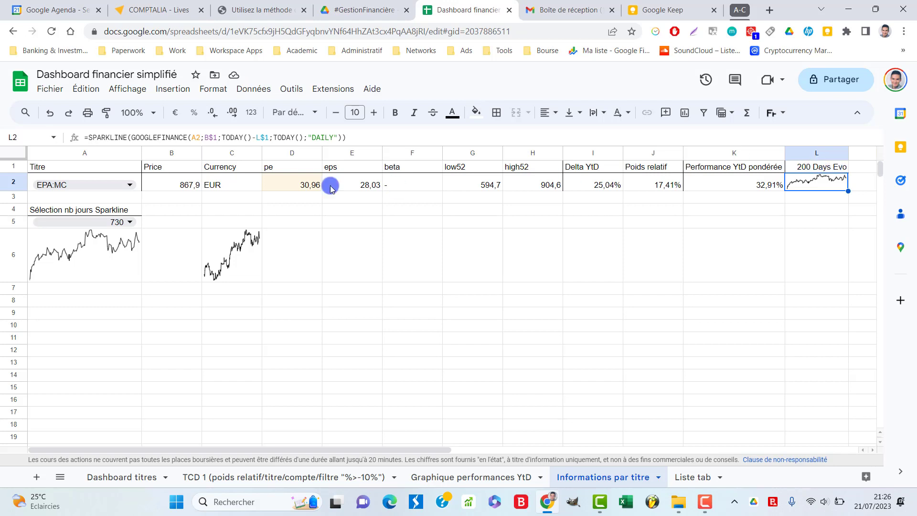
Step: Turn the sparkline formula in C6 into plain text by replacing its leading equals sign with an apostrophe
click(246, 271)
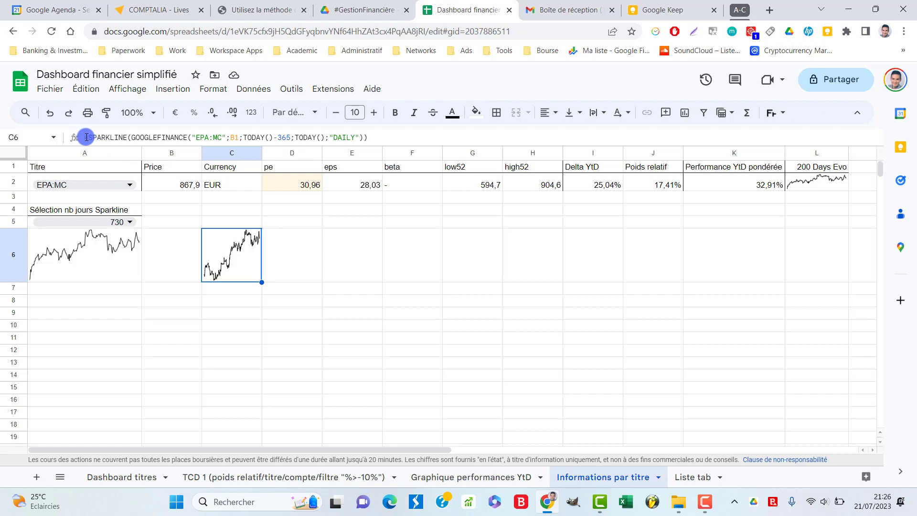
drag(88, 138, 78, 140)
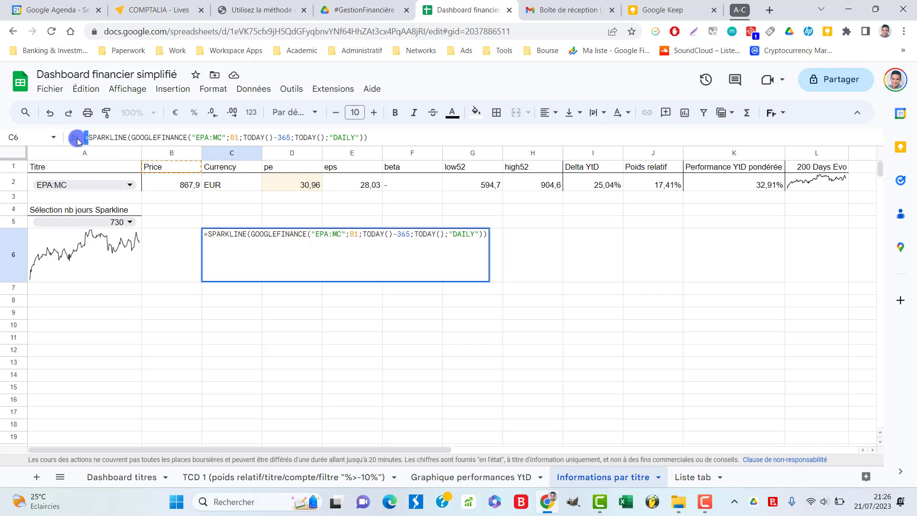
text(')
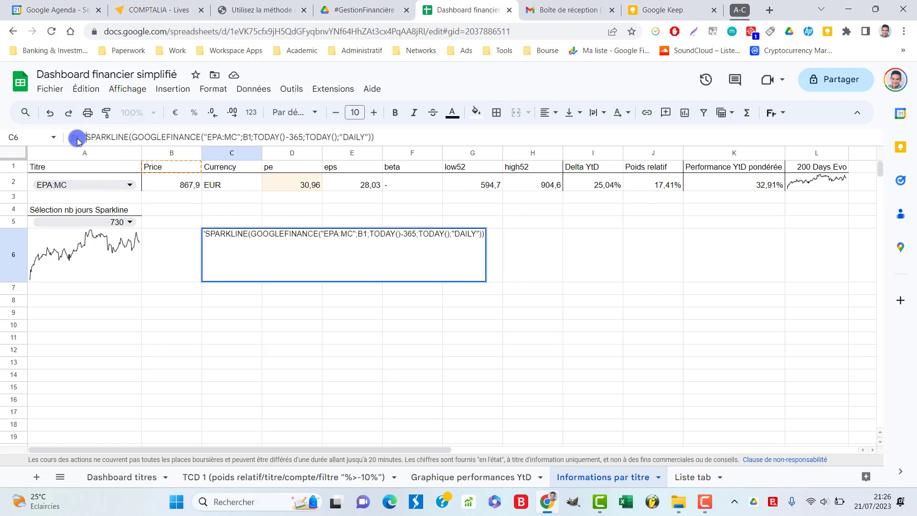
key(Return)
click(256, 249)
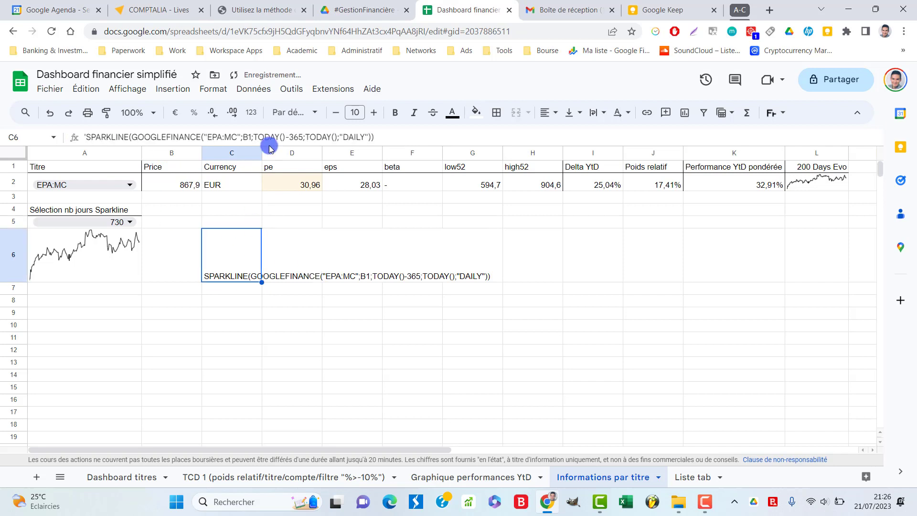
Step: Compare the fixed 365-day value in C6's formula text with the L$1 reference in L2's sparkline formula
double_click(294, 138)
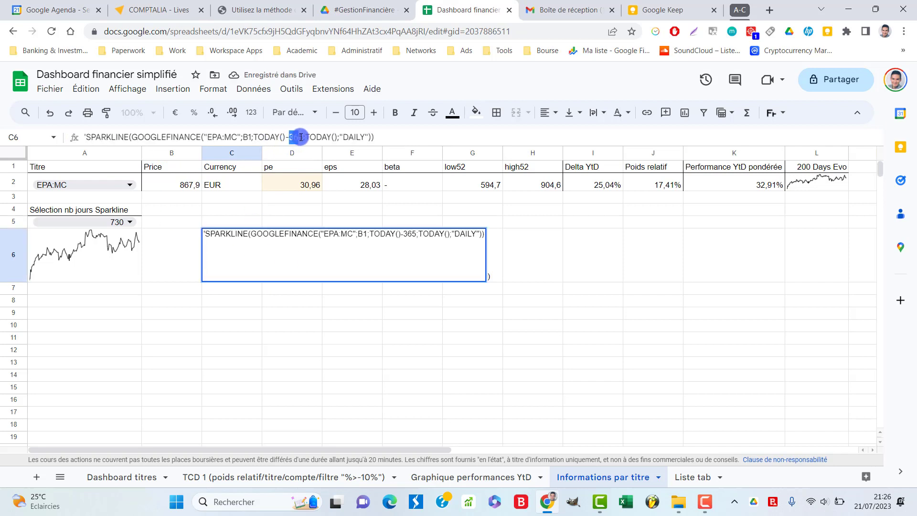
click(558, 253)
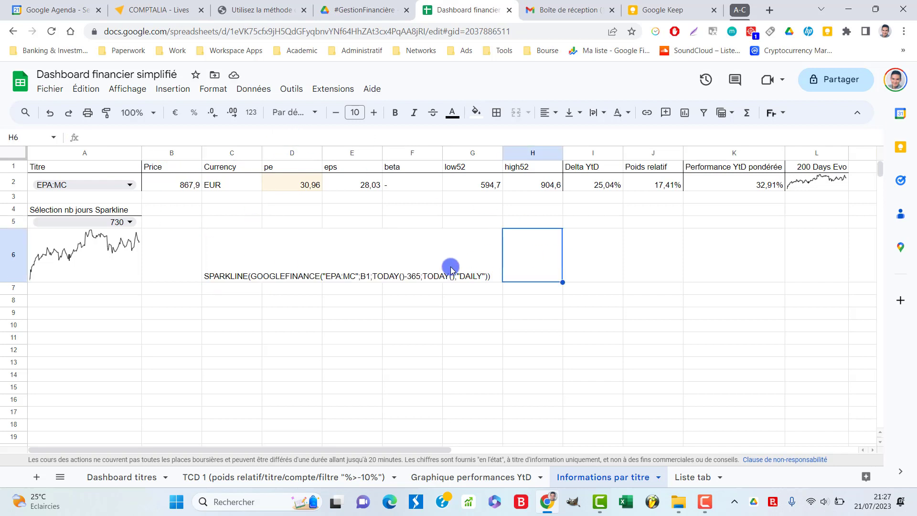
click(824, 184)
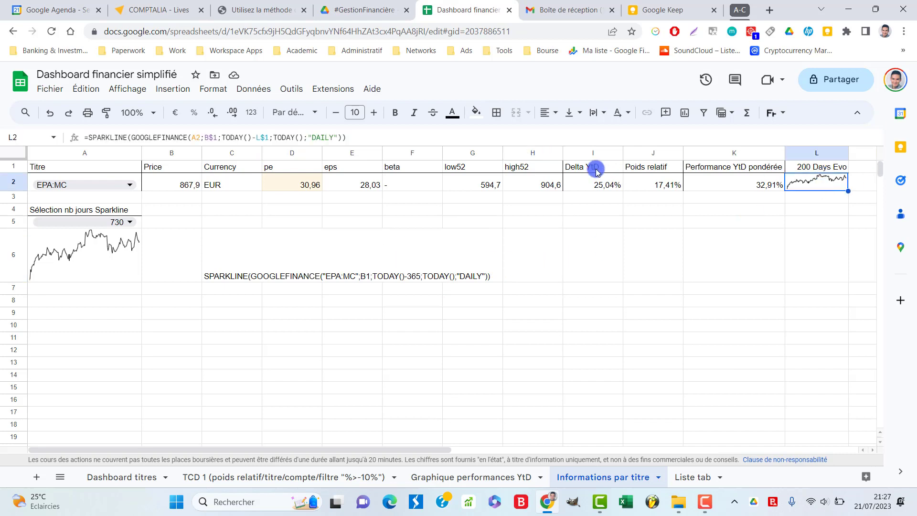
double_click(257, 137)
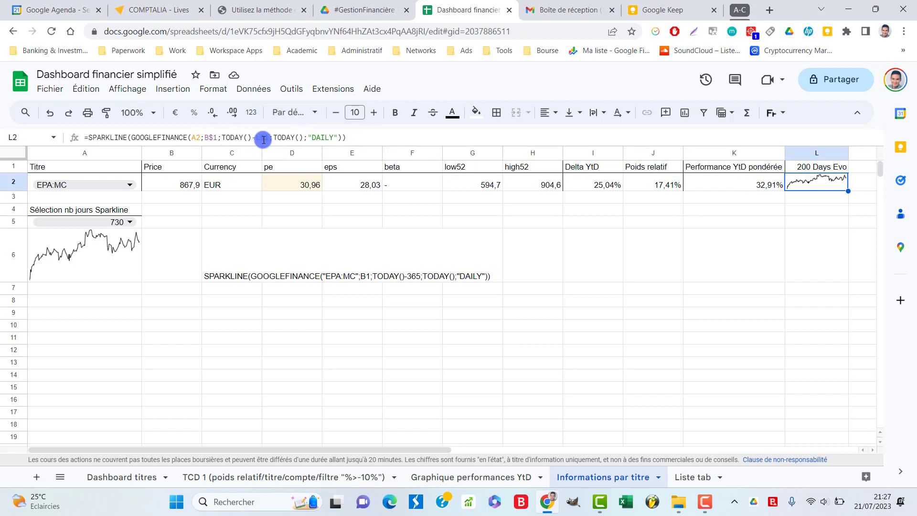
click(763, 138)
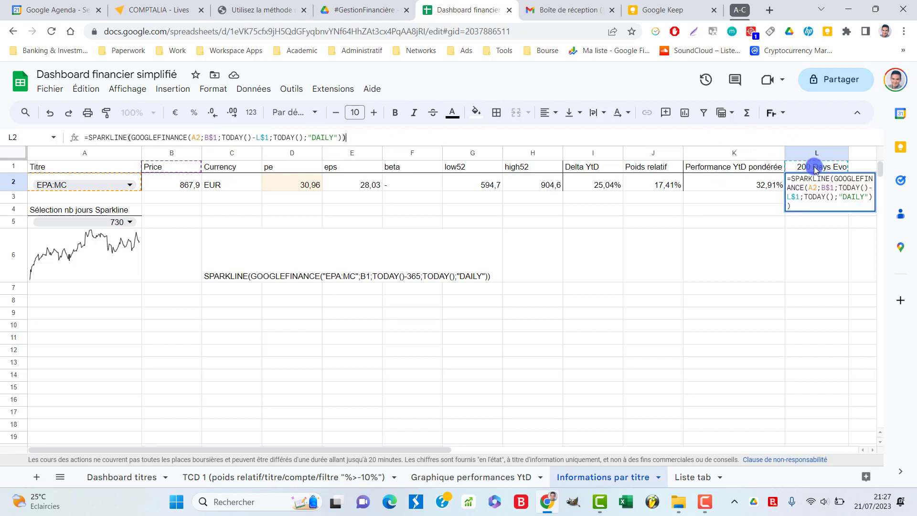
key(Escape)
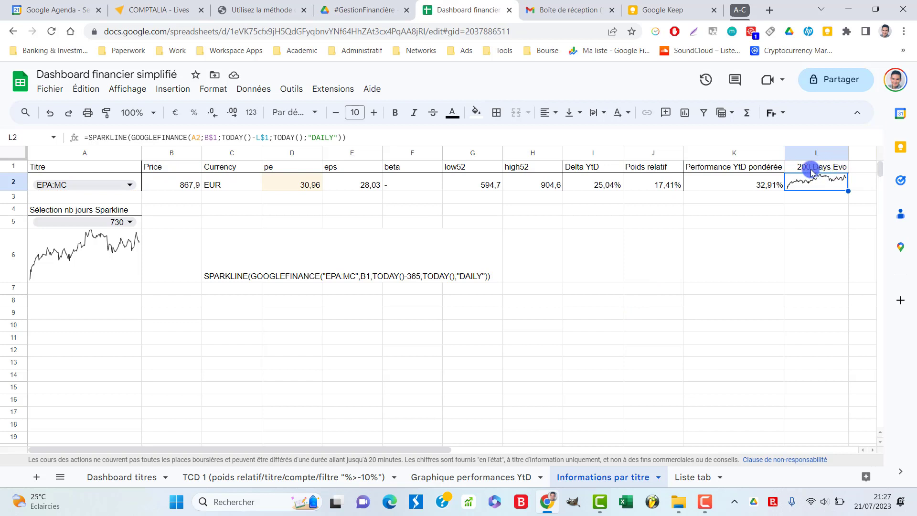
Step: Set the day count in header cell L1 to 90 and compare the formulas in C6 and L2
click(812, 171)
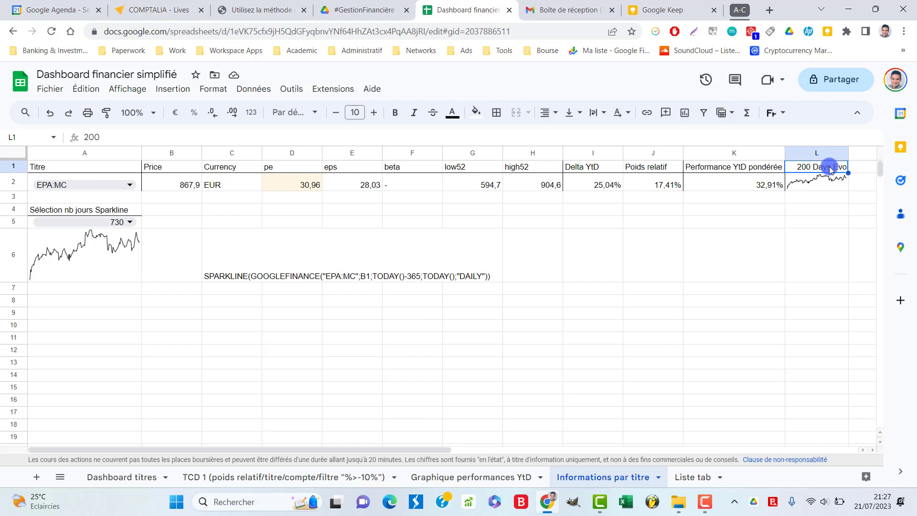
text(90)
key(Return)
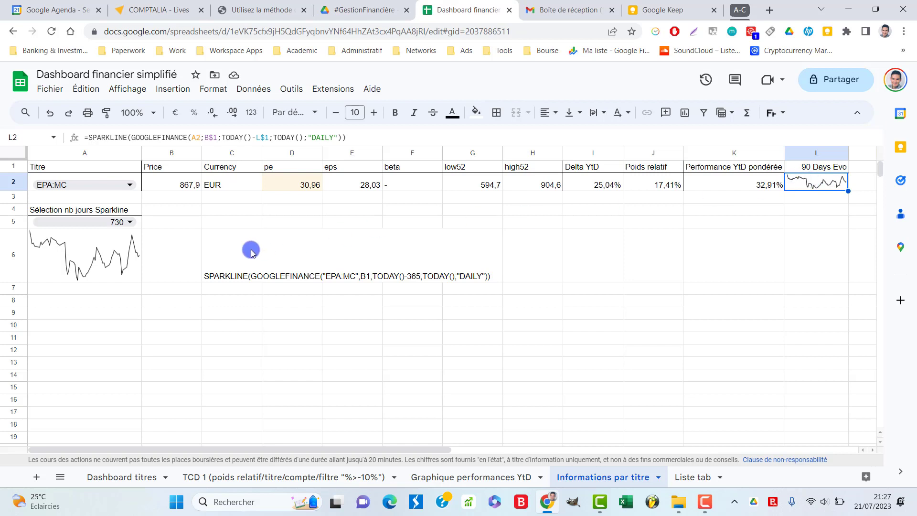
click(237, 257)
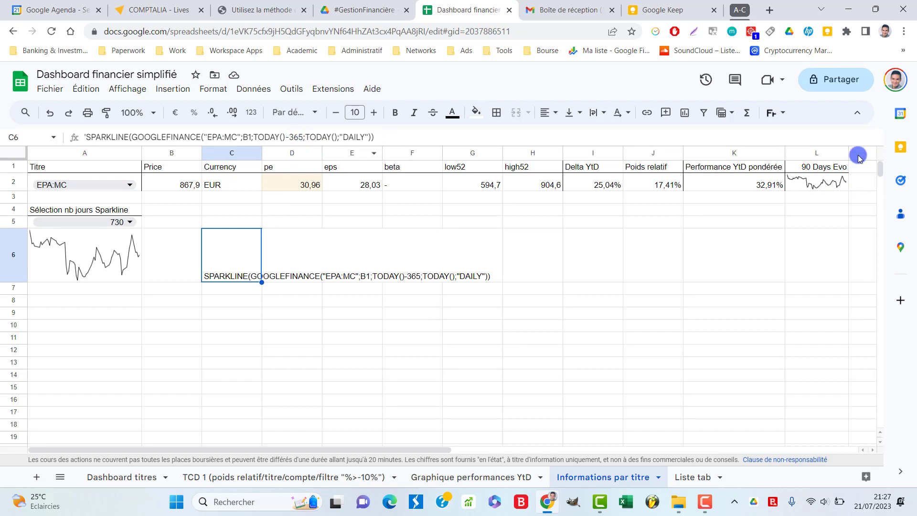
click(821, 183)
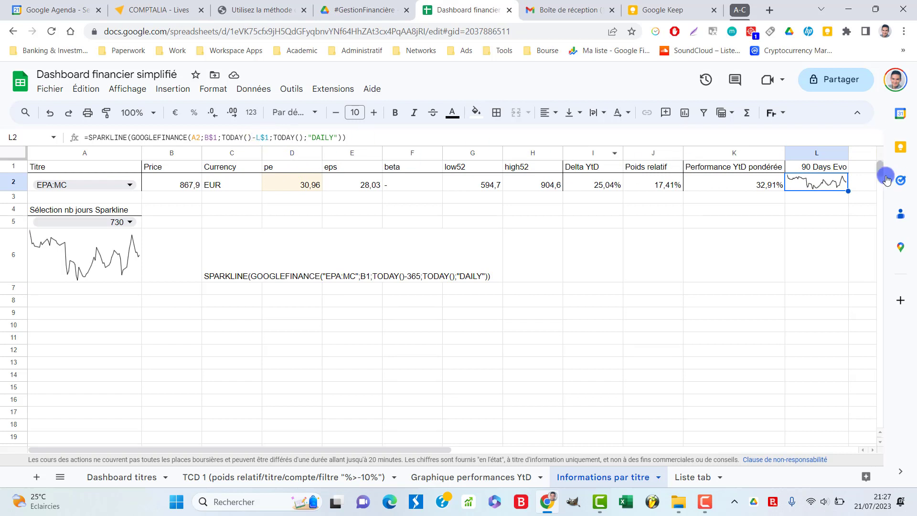
Step: Inspect the custom number format # "Days Evo" used by header cell L1, leaving it without applying changes
click(802, 168)
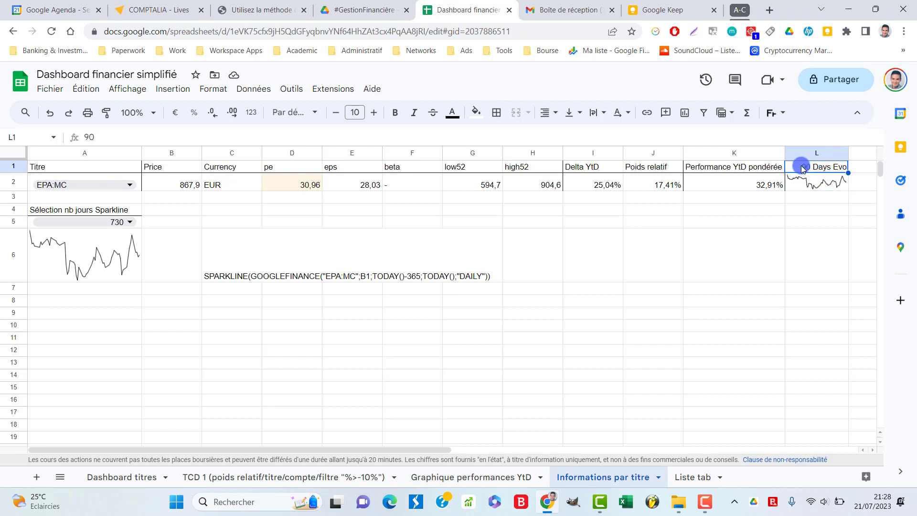
click(217, 97)
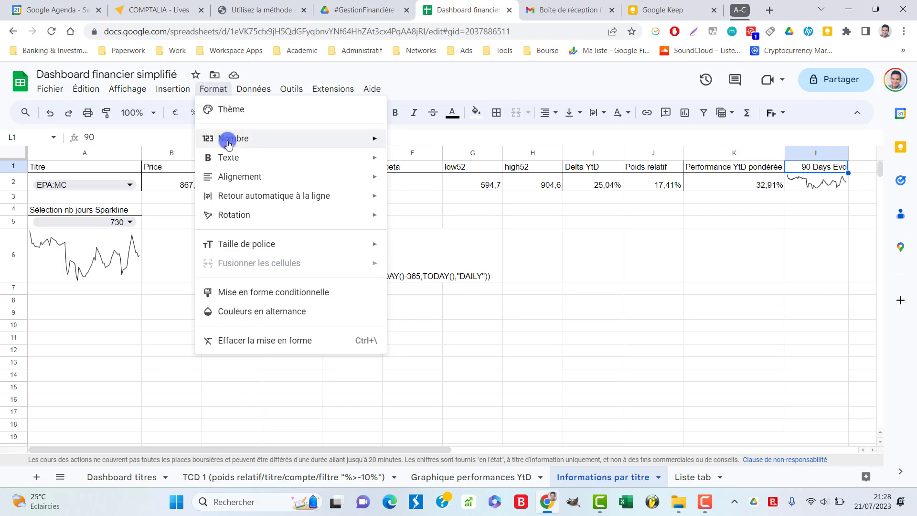
mouse_move(313, 140)
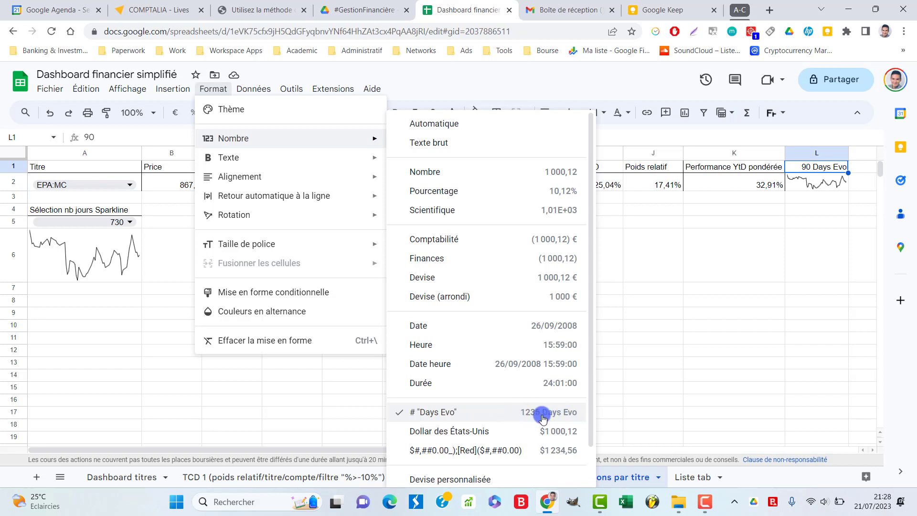
scroll(474, 410, down, 2)
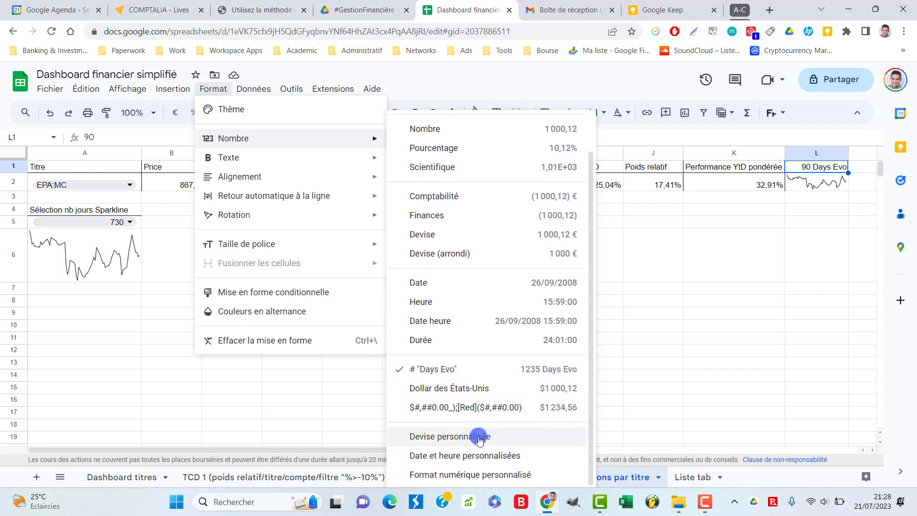
click(547, 477)
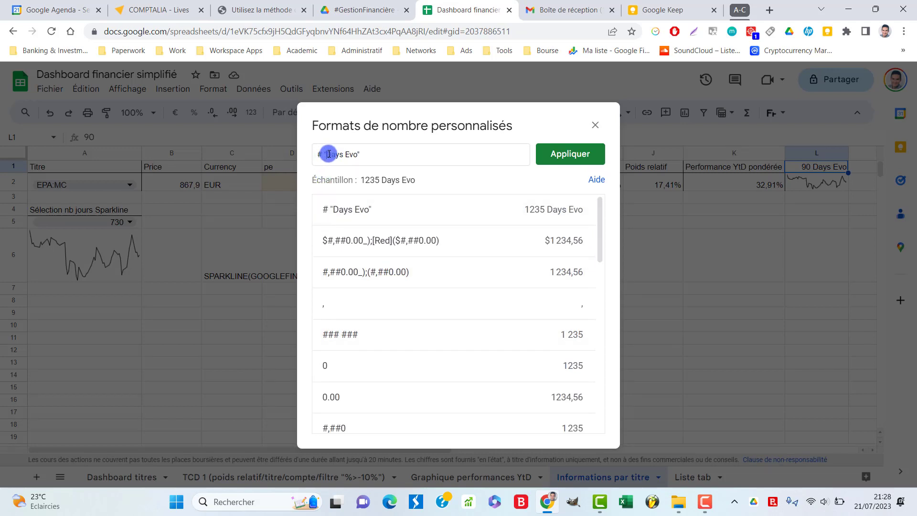
drag(331, 154, 319, 156)
drag(326, 154, 359, 154)
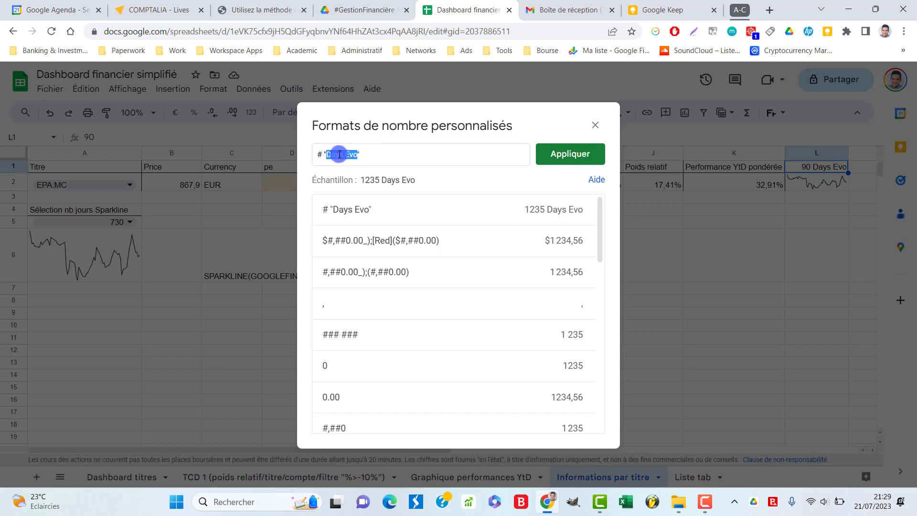
click(595, 126)
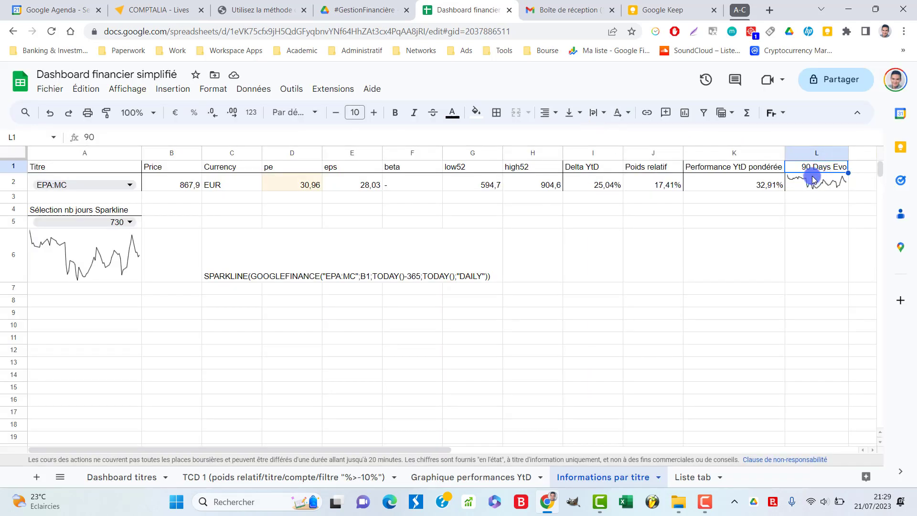
Step: Set the day count in header cell L1 to 365 for the sparkline in L2
click(818, 184)
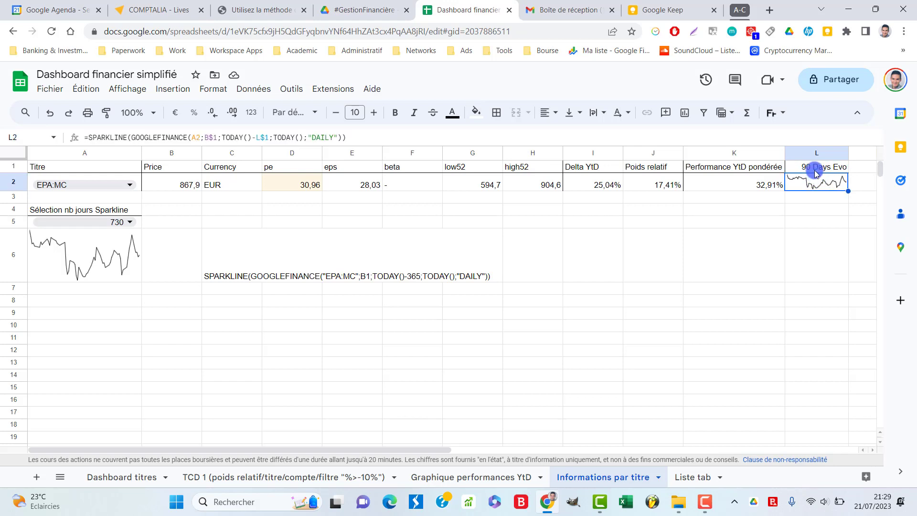
click(807, 167)
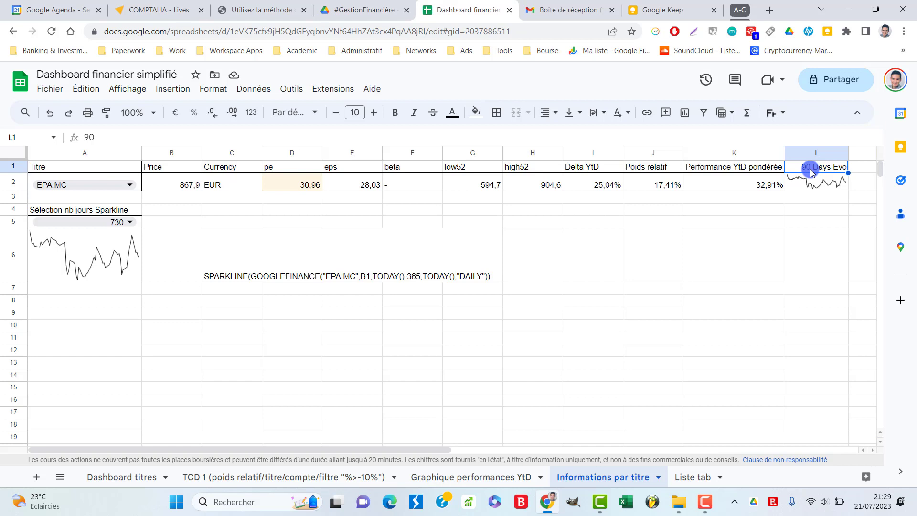
text(365)
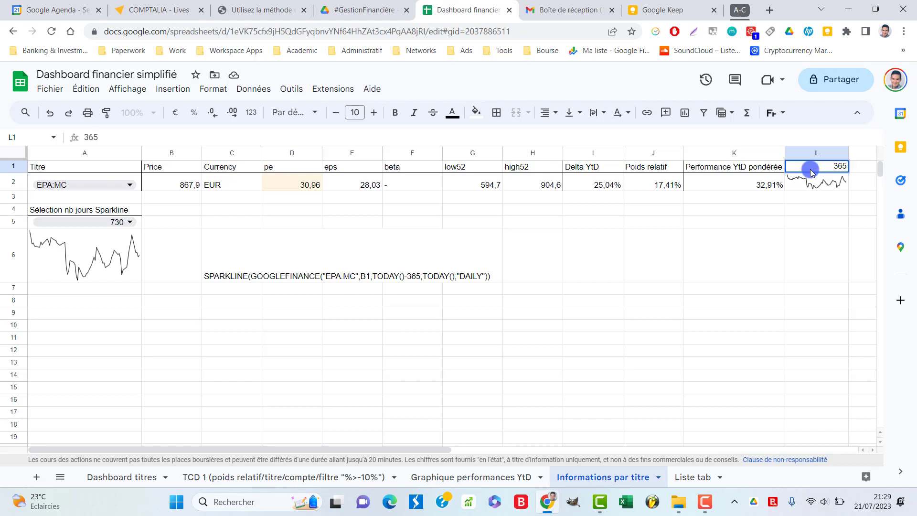
key(Return)
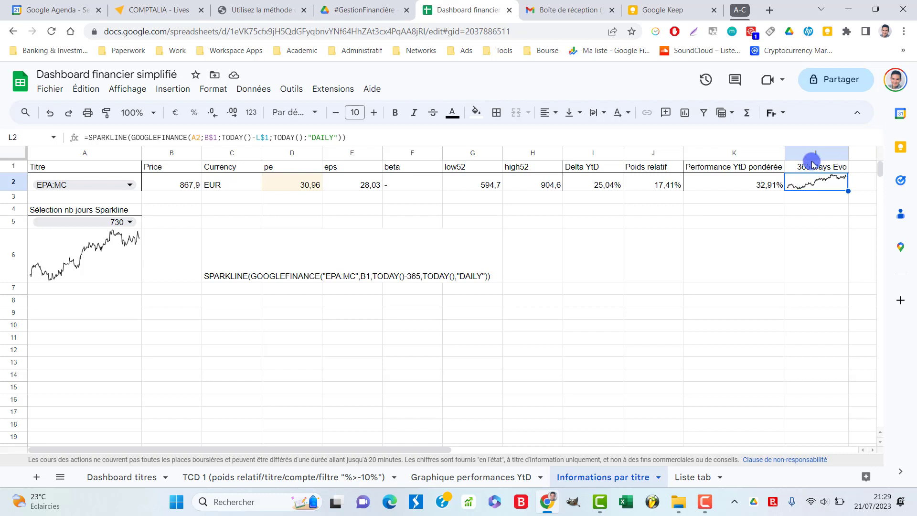
Step: Replace the fixed day count in header cell L1 with the reference =A5
click(811, 163)
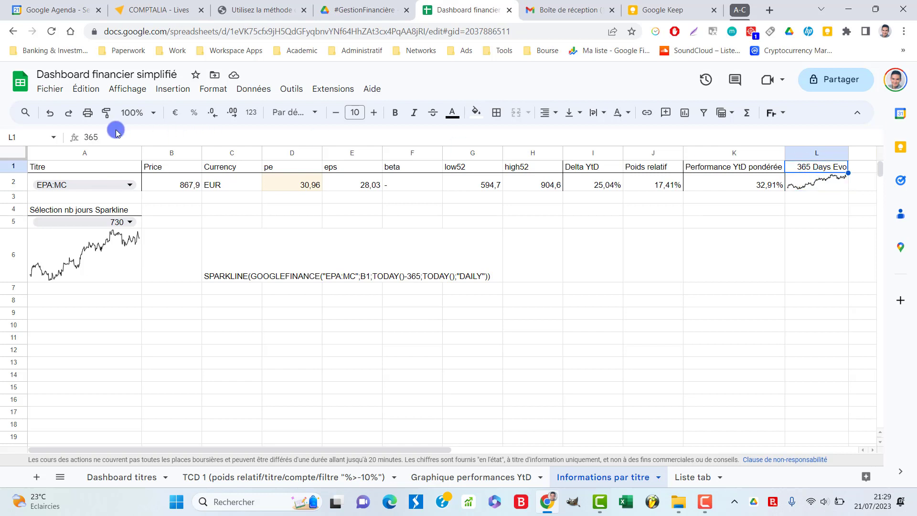
drag(114, 137, 48, 138)
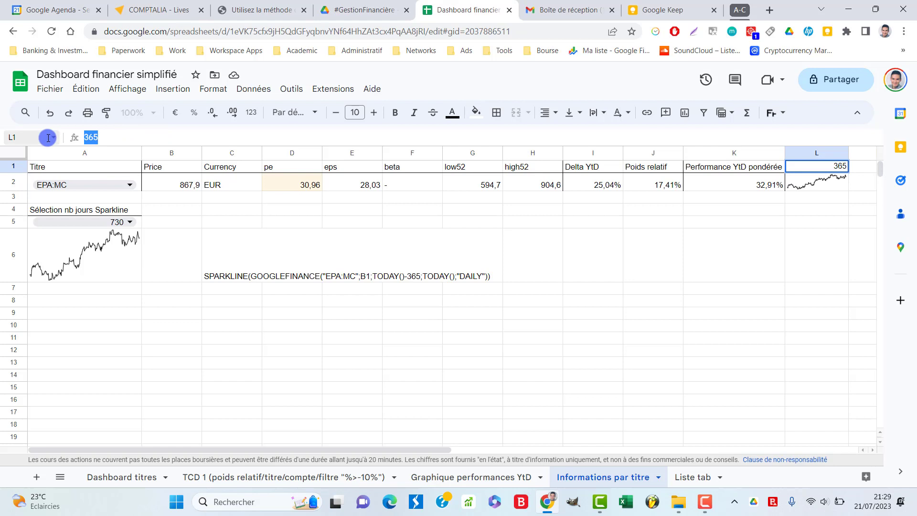
text(=)
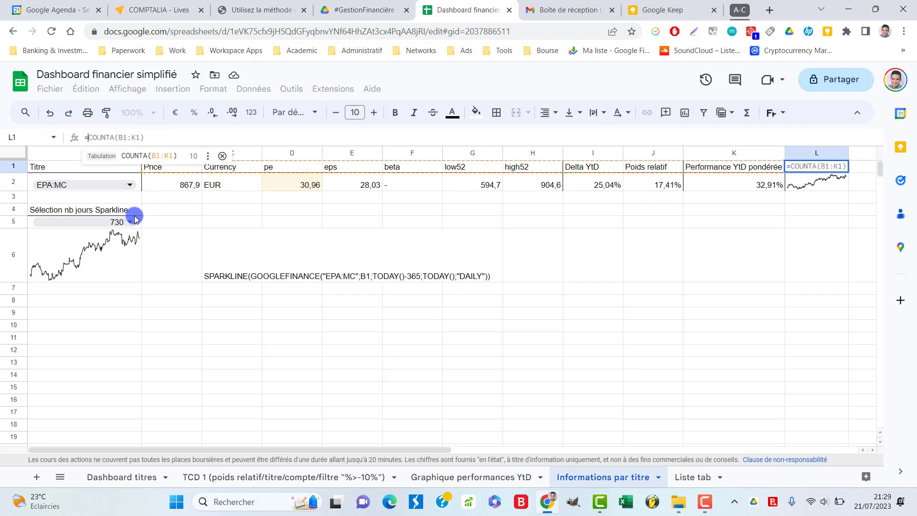
click(137, 226)
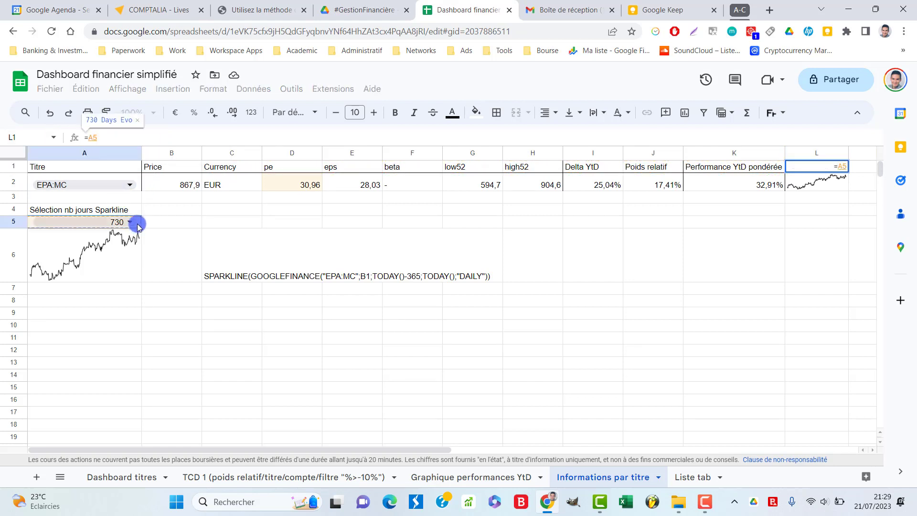
key(Return)
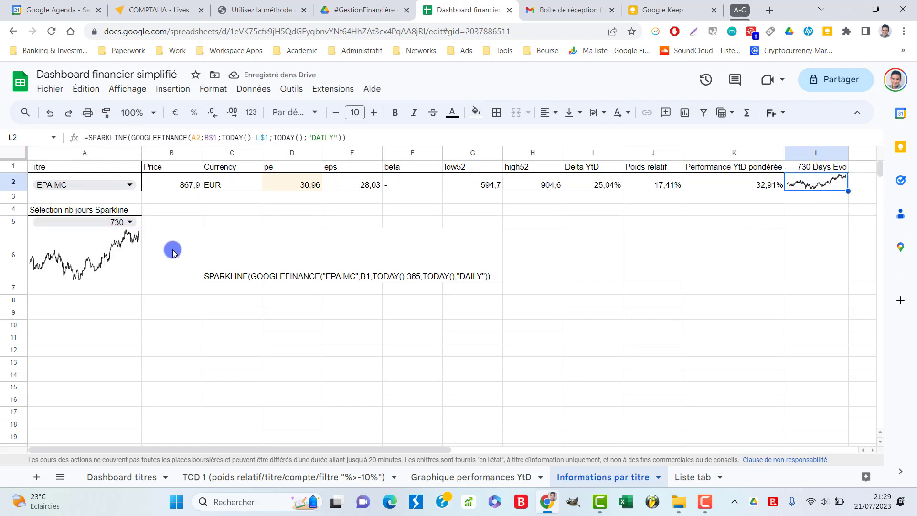
Step: Check the sparkline formulas in A6 and L2, and choose 180 days in the A5 selector
click(121, 266)
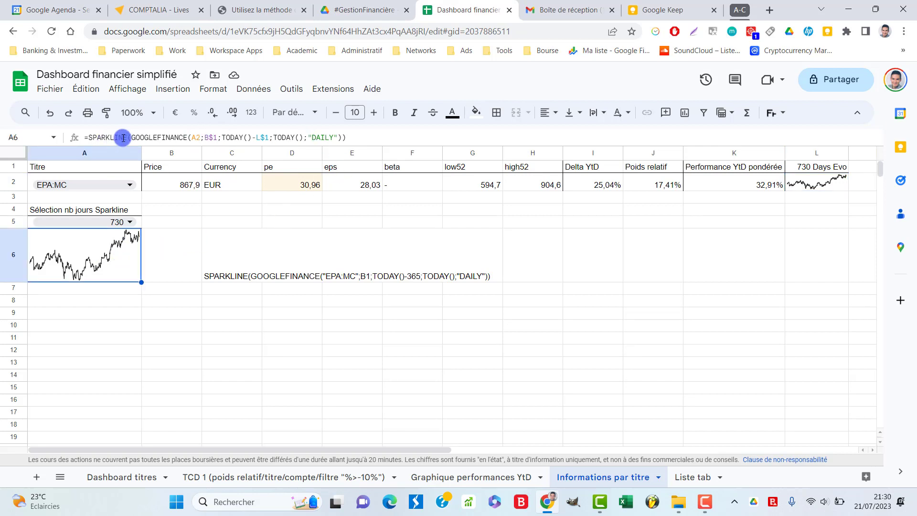
click(827, 182)
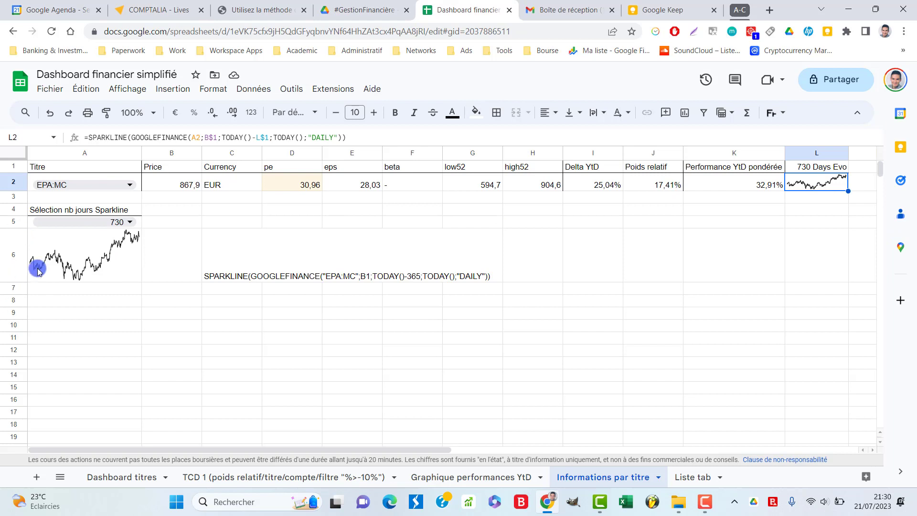
click(131, 221)
click(92, 277)
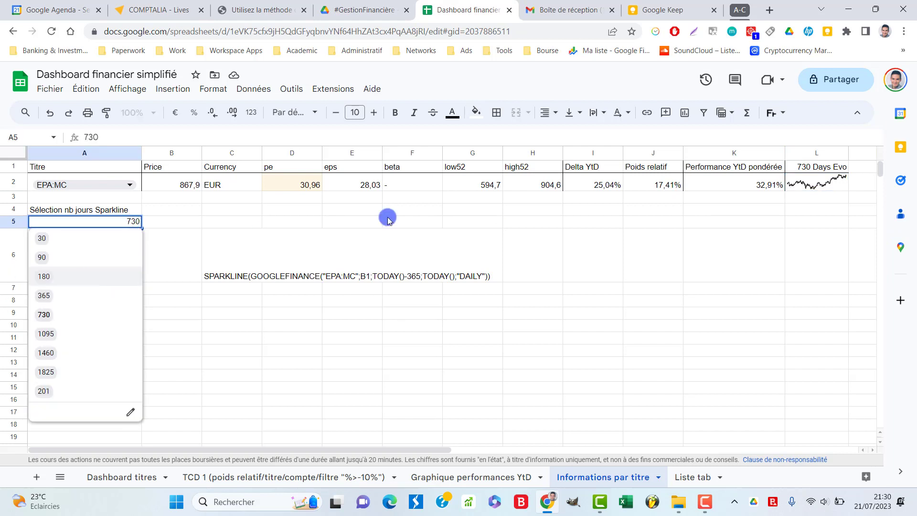
Step: Review the A5 reference in L1 and compare the sparkline formula in A6 with the formula text in C6
click(829, 172)
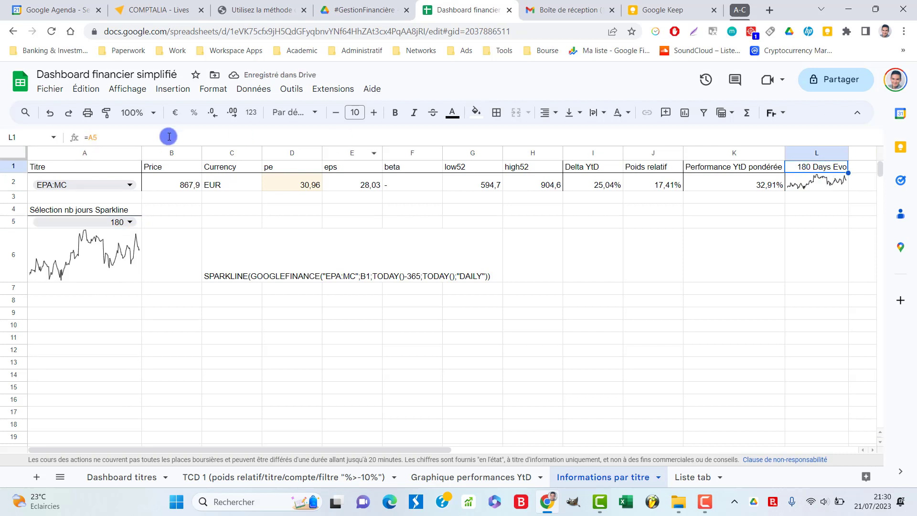
click(101, 136)
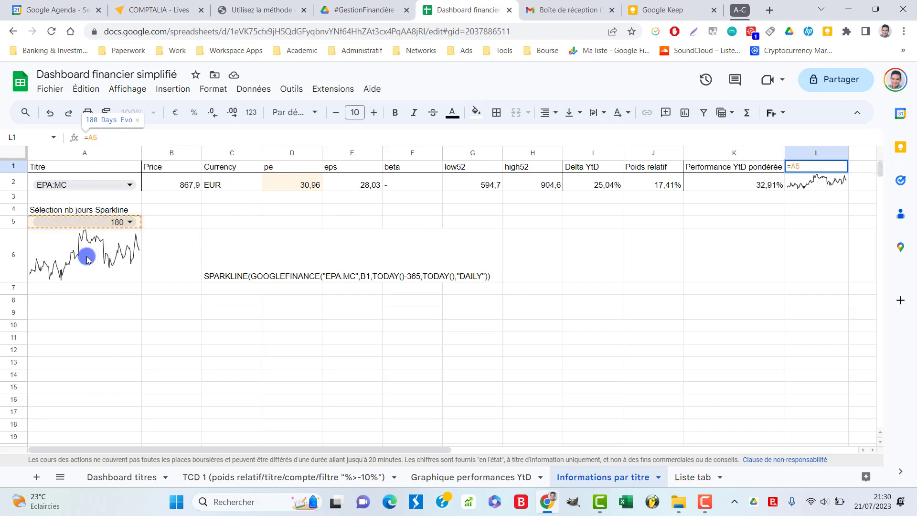
key(Escape)
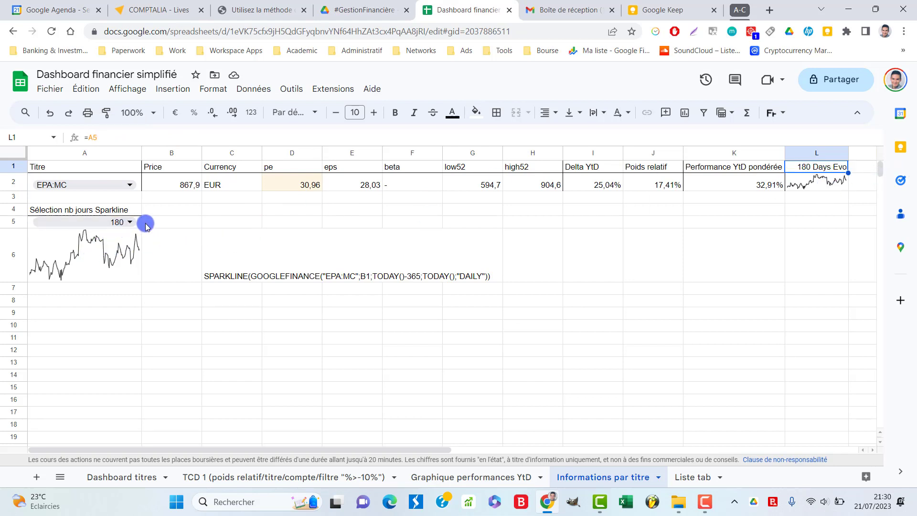
click(134, 252)
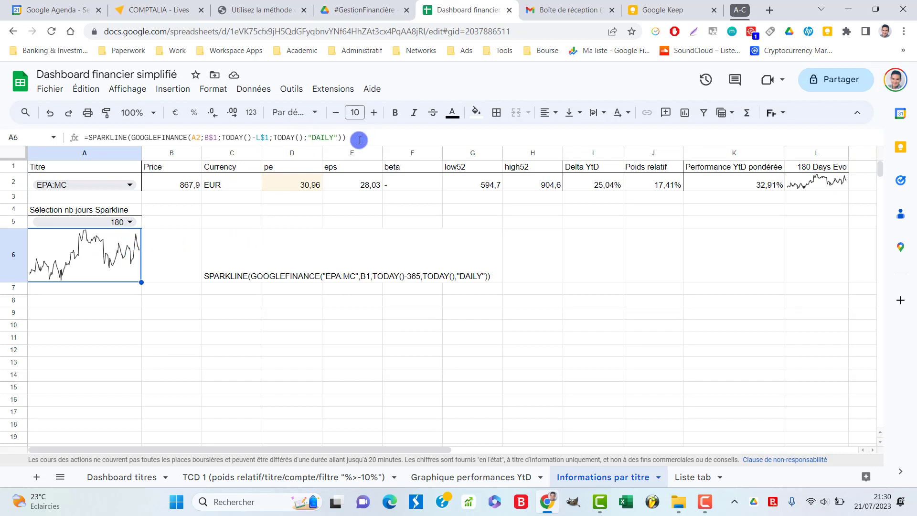
click(233, 255)
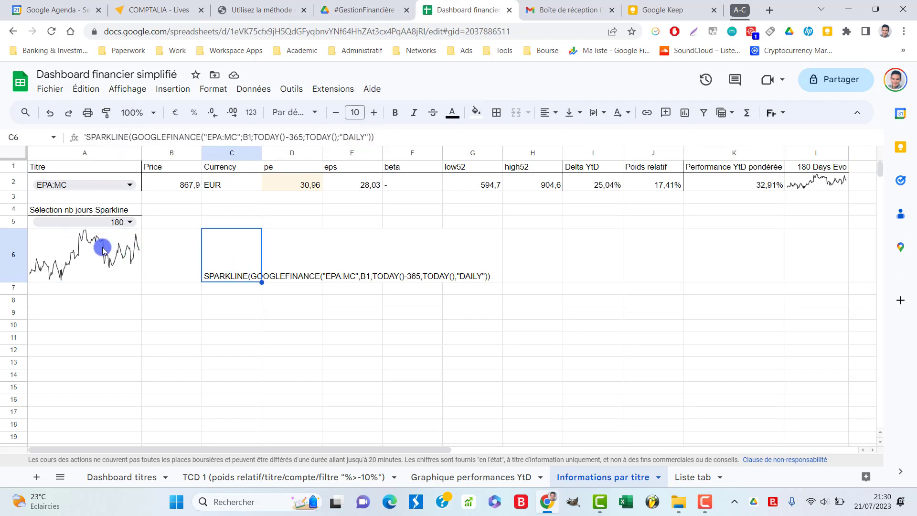
click(122, 269)
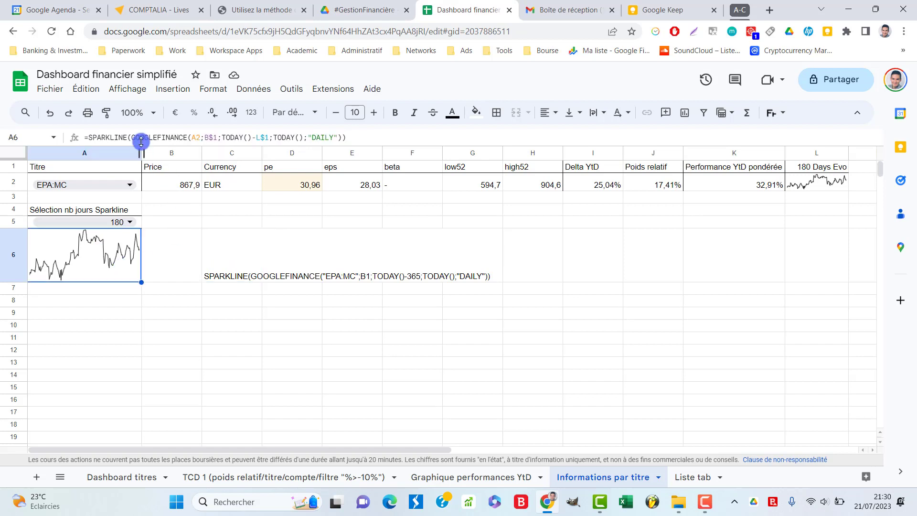
Step: Examine the L$1 reference in the A6 sparkline formula, the number format options, the A5 selector and the reference in header cell L1
double_click(258, 137)
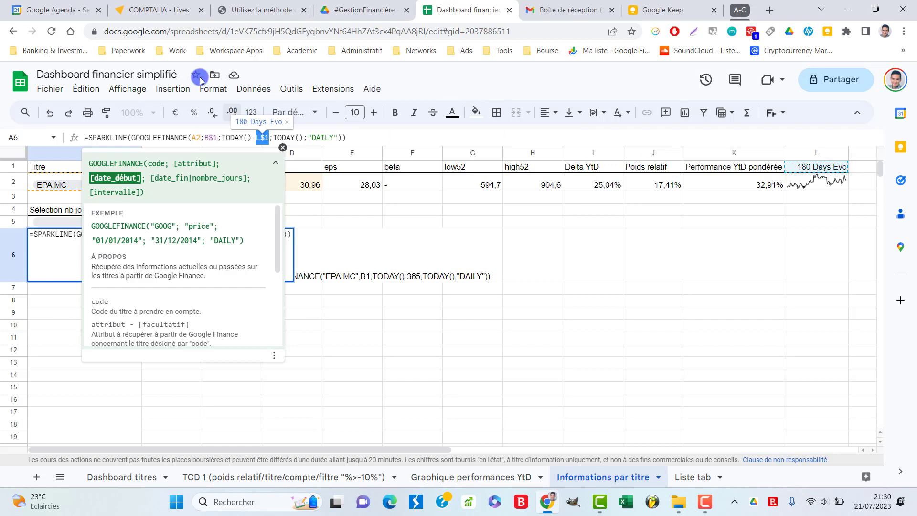
click(213, 93)
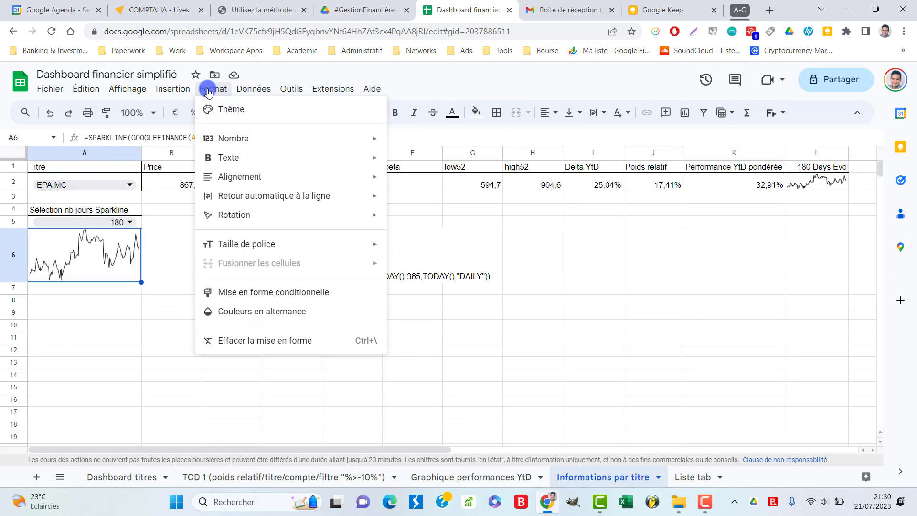
click(208, 92)
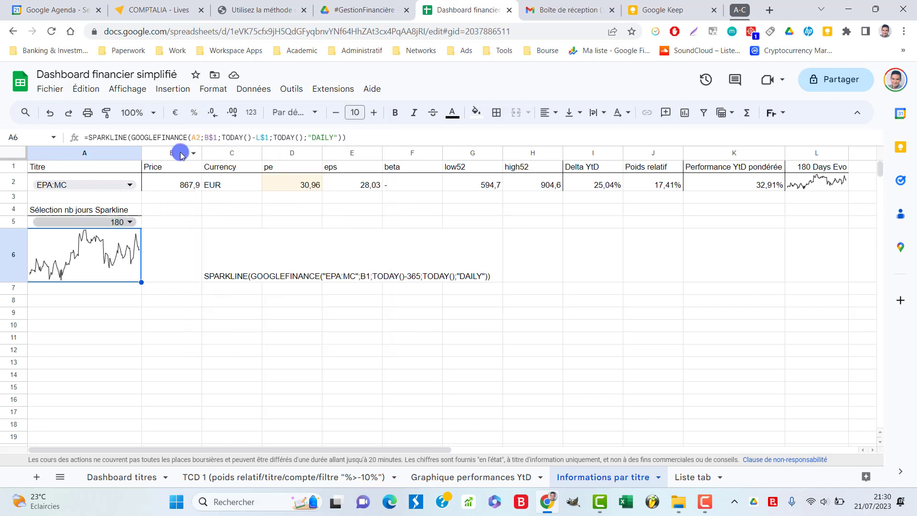
click(216, 92)
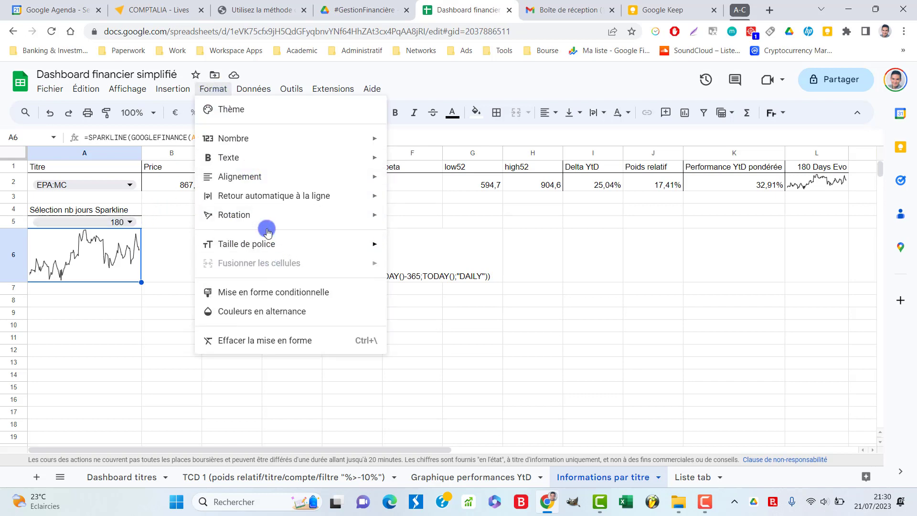
mouse_move(243, 142)
click(157, 245)
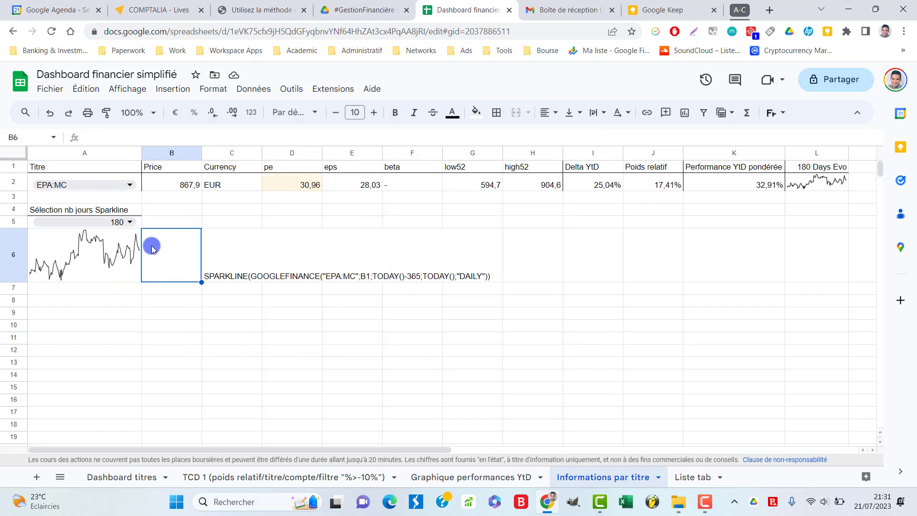
click(140, 223)
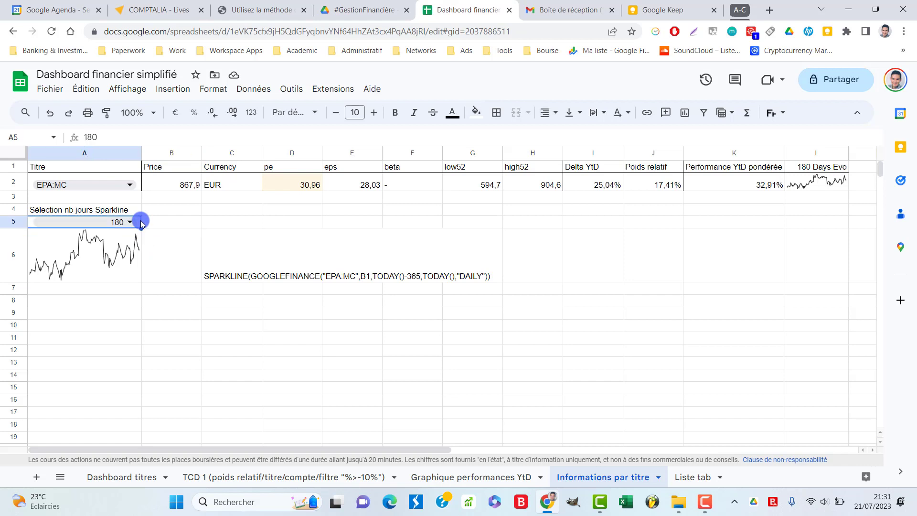
click(815, 168)
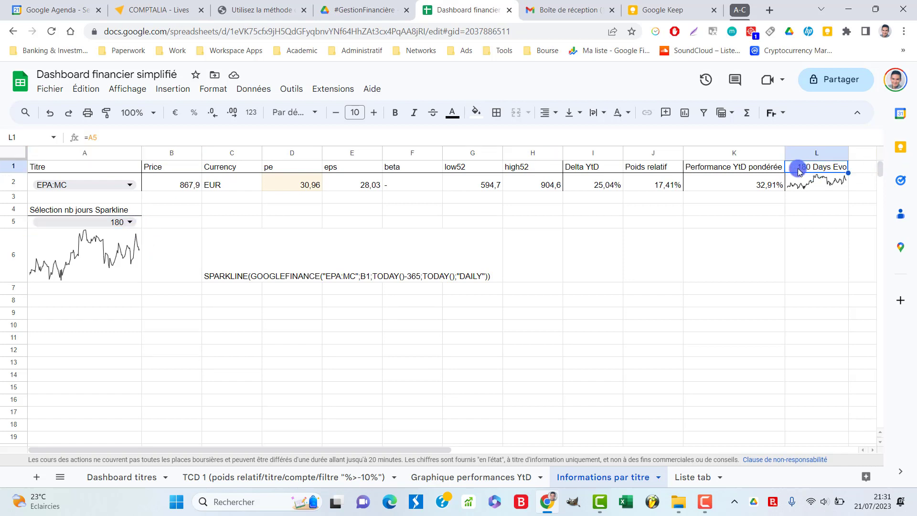
Step: Switch the sparkline day count in the A5 selector to 90, 180 and finally 365 days
click(130, 224)
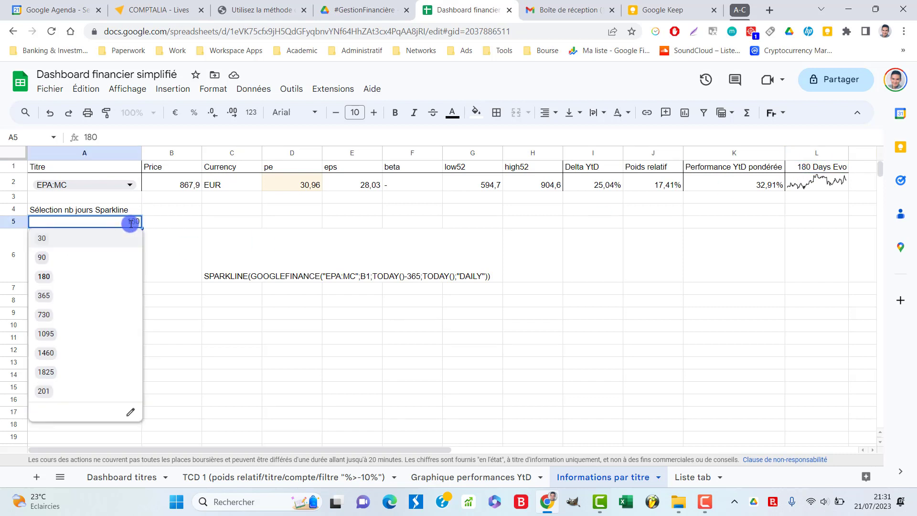
click(108, 255)
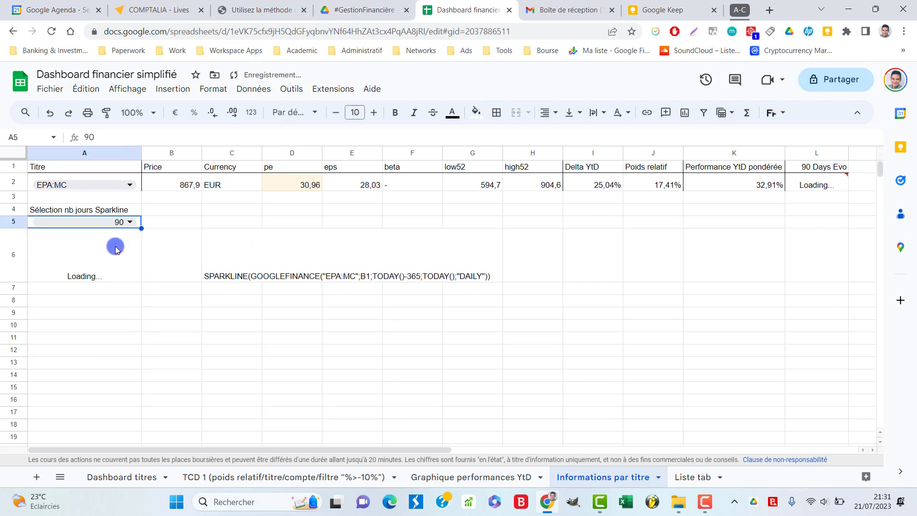
click(131, 221)
click(107, 279)
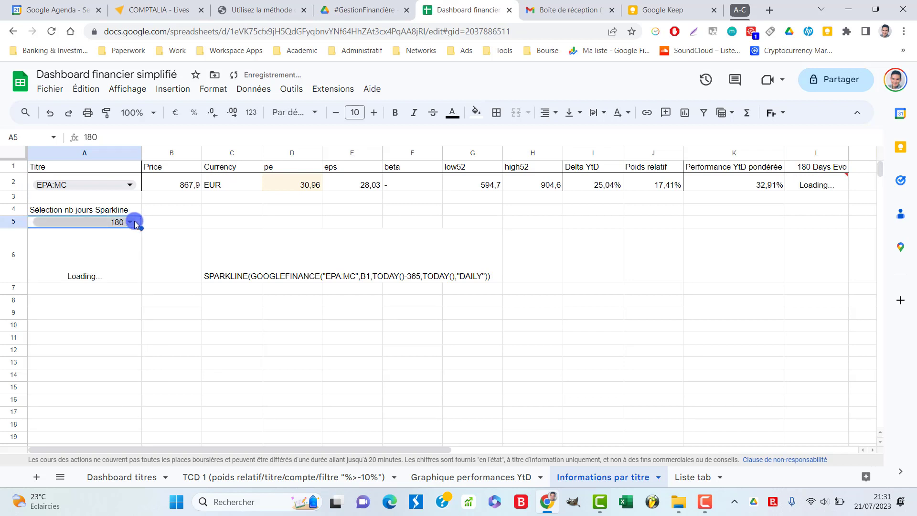
double_click(126, 223)
click(82, 295)
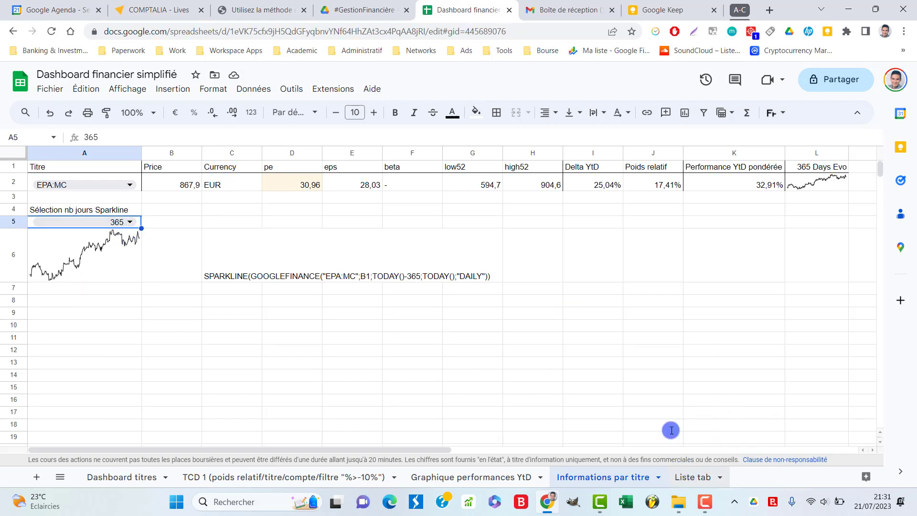
Step: Review the Nbr jours Sparkline list on the Liste tab sheet and the A5 selector and data validation option on Informations par titre
key(ctrl+Page_Down)
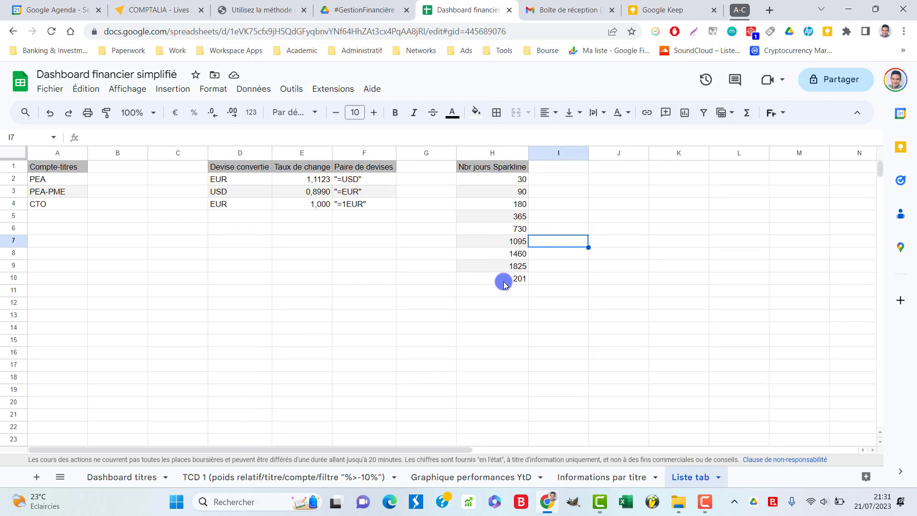
click(492, 482)
click(594, 477)
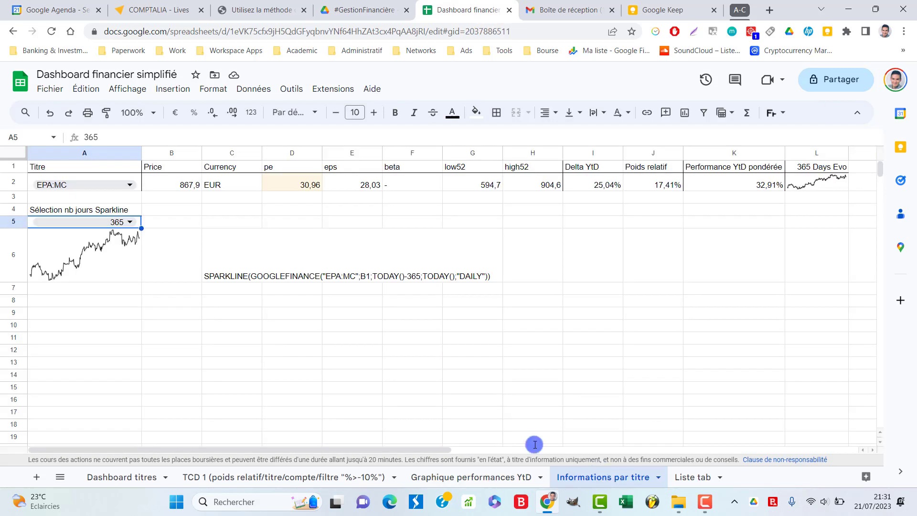
click(130, 223)
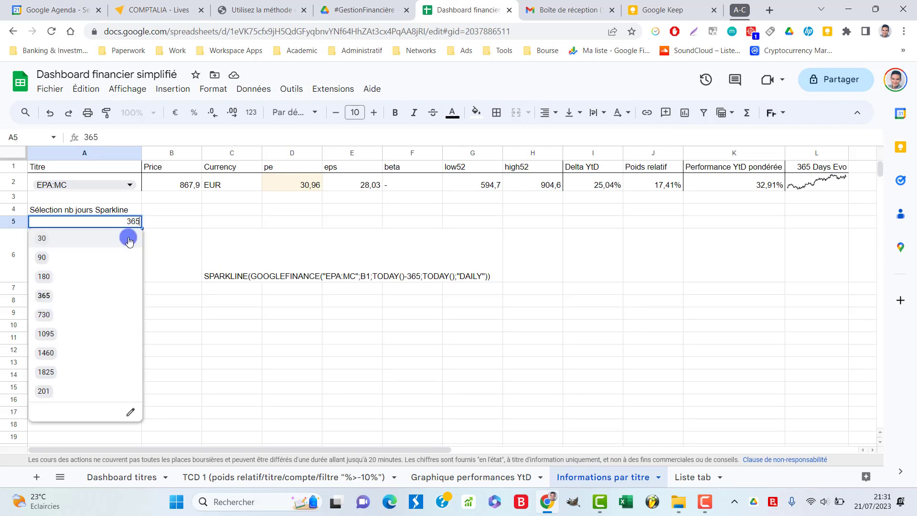
click(262, 94)
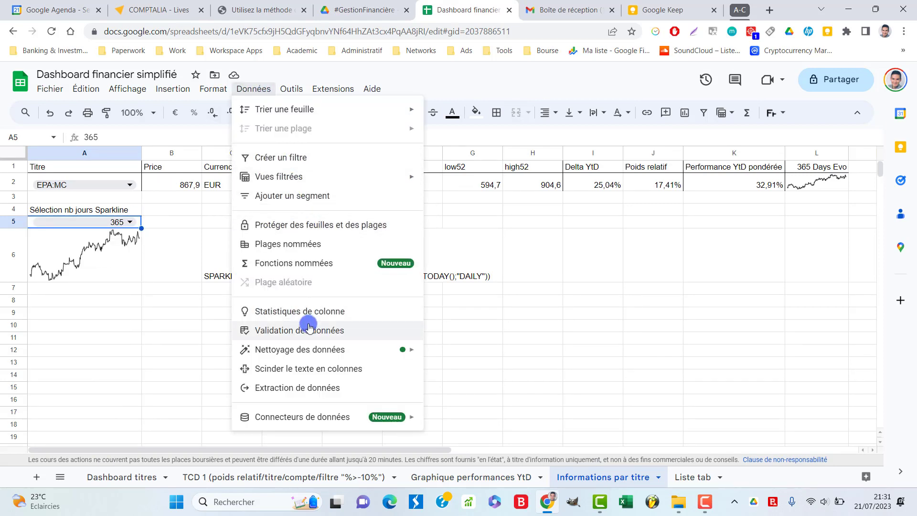
Step: Choose 730 days in the A5 selector and the ticker EPA:RMS in A2
click(129, 222)
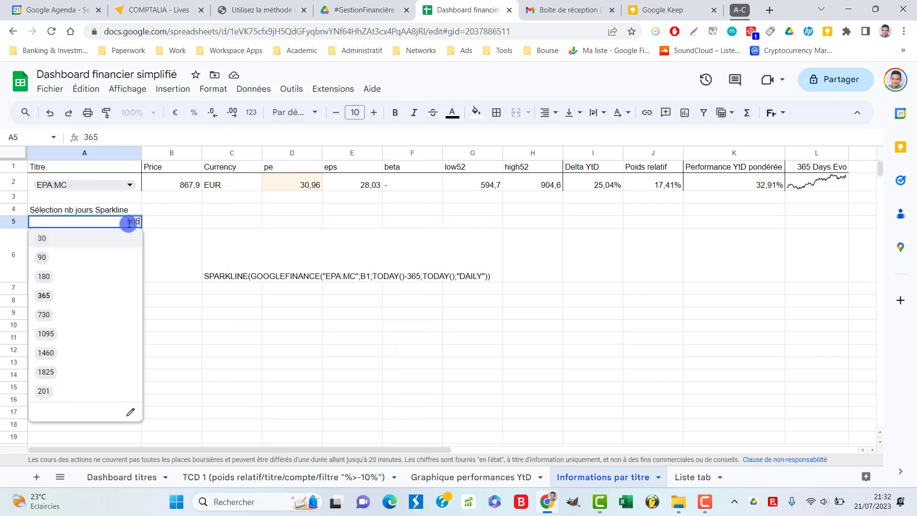
click(88, 314)
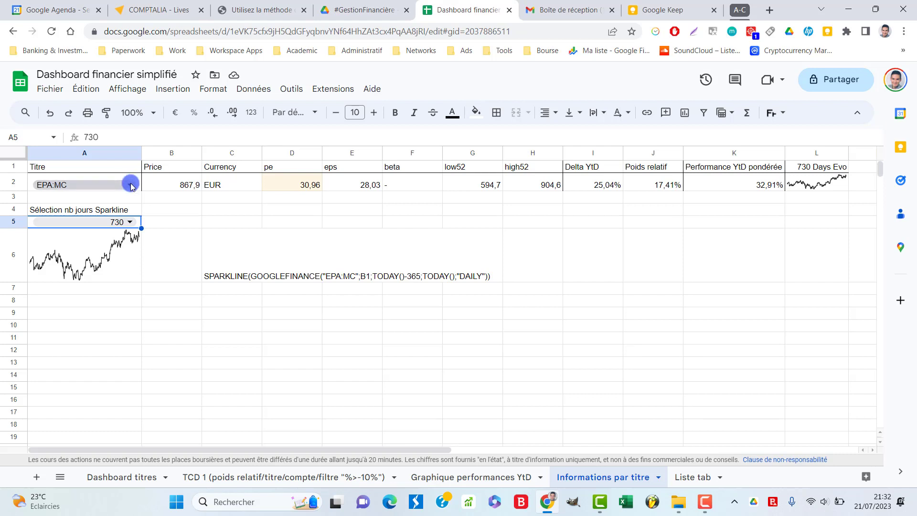
click(131, 185)
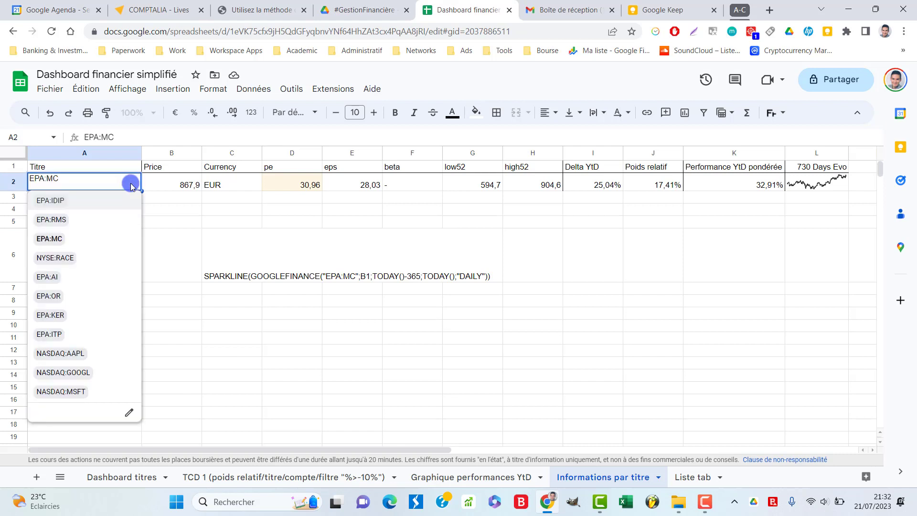
click(95, 219)
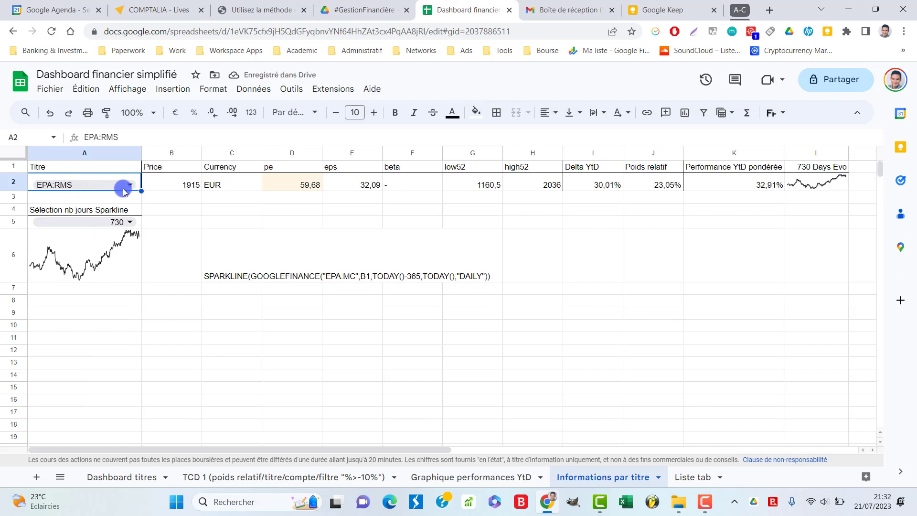
Step: Compare the formula text in C6 with the A6 sparkline formula, and view the ticker column on the Dashboard titres sheet
click(227, 267)
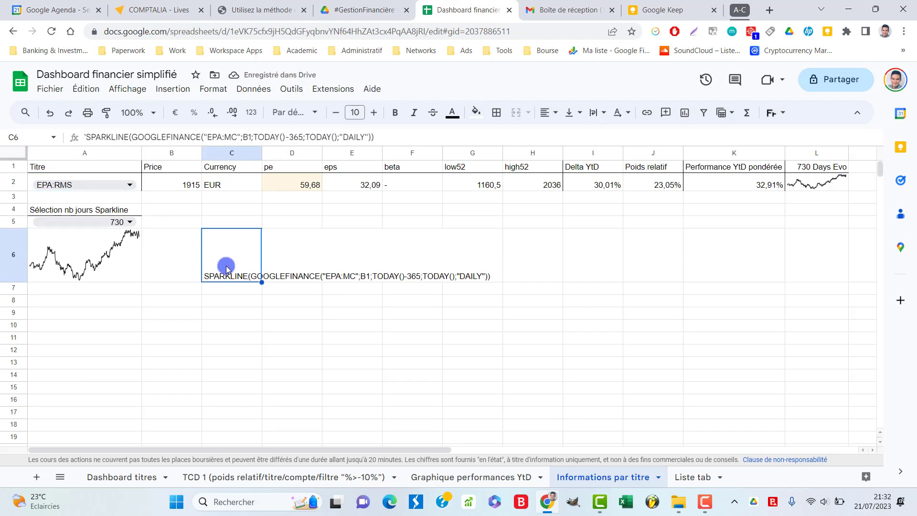
click(109, 262)
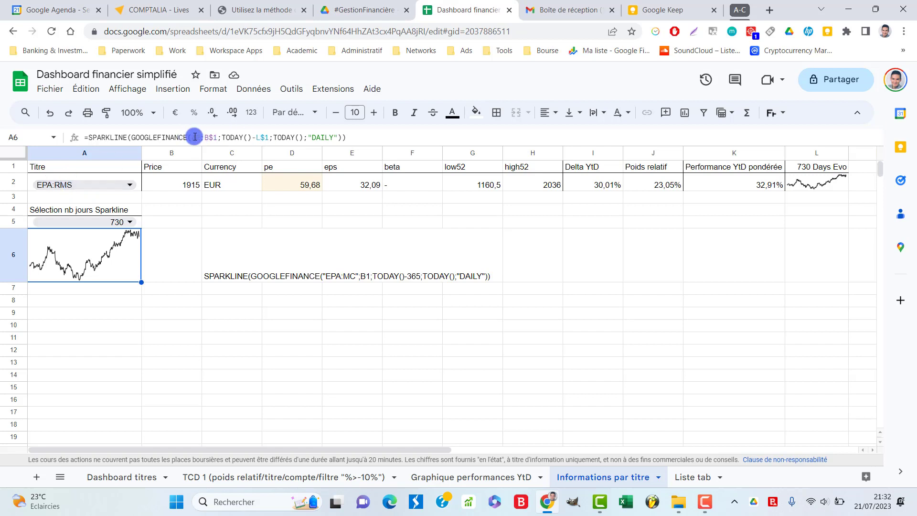
click(135, 189)
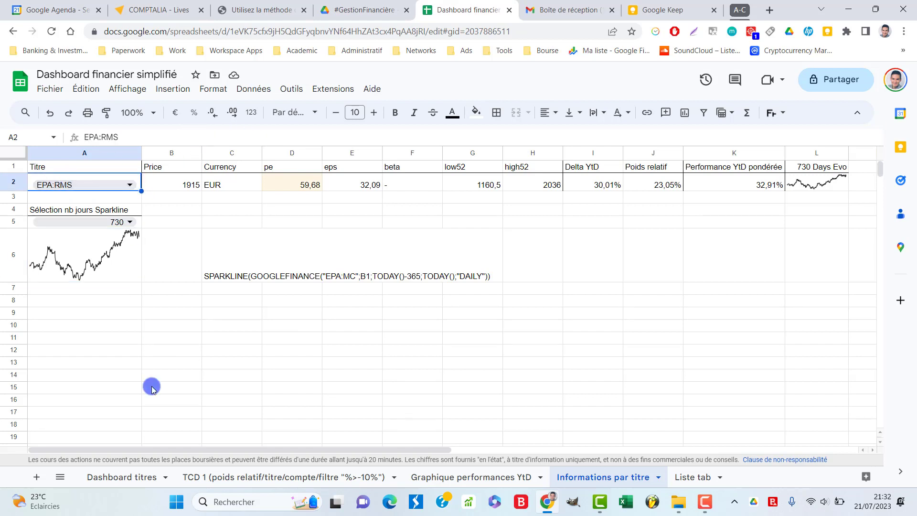
click(131, 477)
click(76, 152)
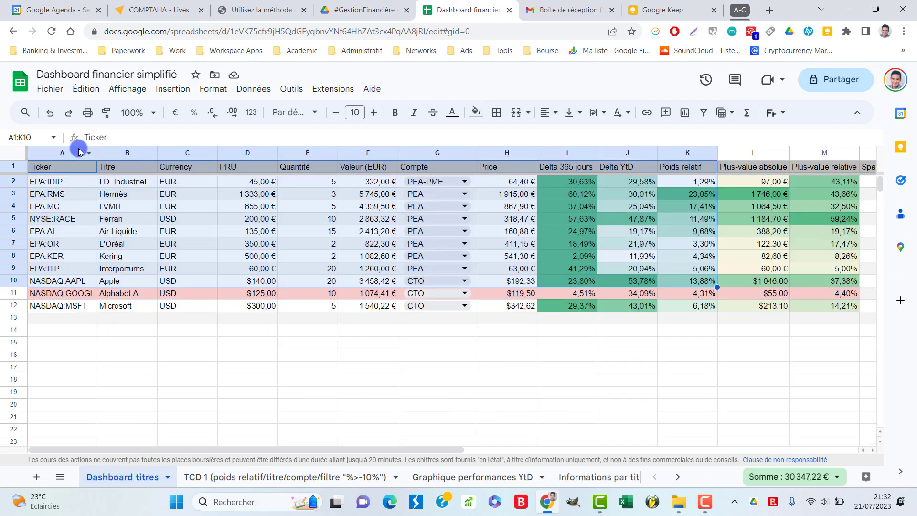
click(210, 384)
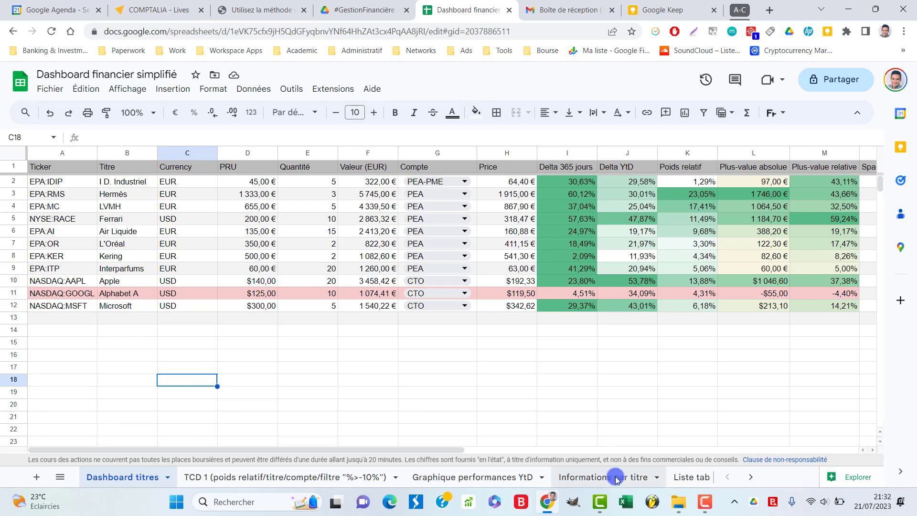
Step: On the Informations par titre sheet, choose the ticker EPA:AI in A2 and set the A5 day count to 1825
click(592, 476)
click(132, 224)
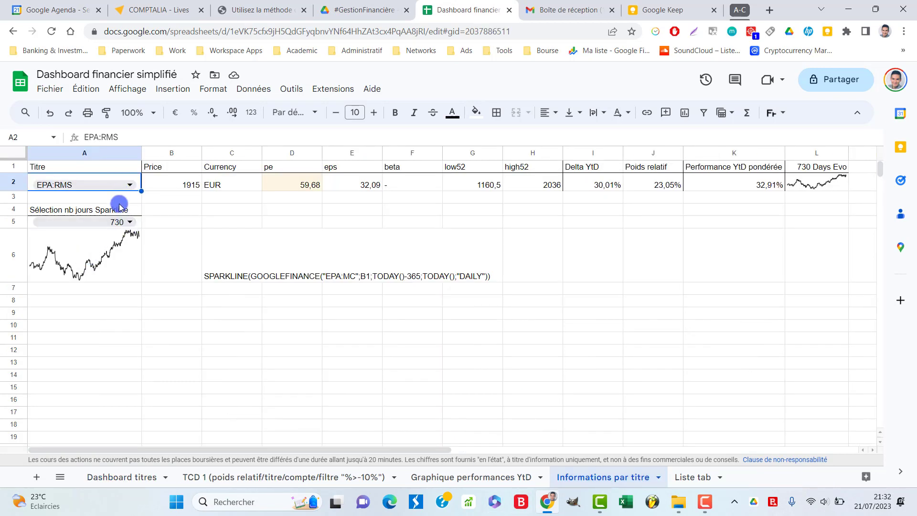
click(129, 223)
click(129, 222)
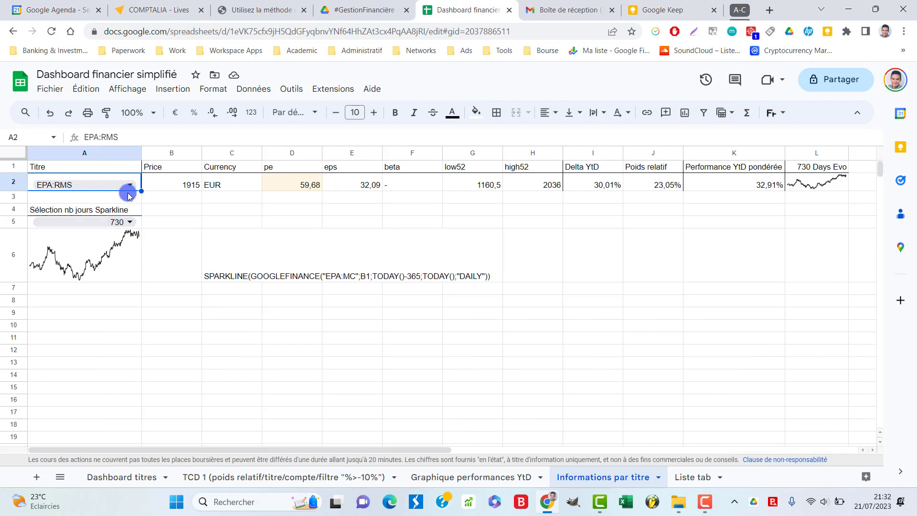
click(130, 224)
click(128, 180)
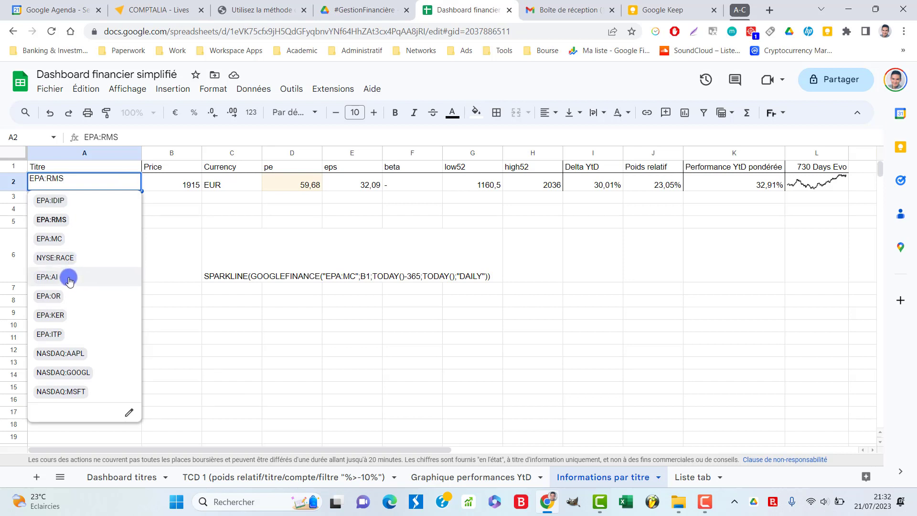
click(69, 278)
click(130, 222)
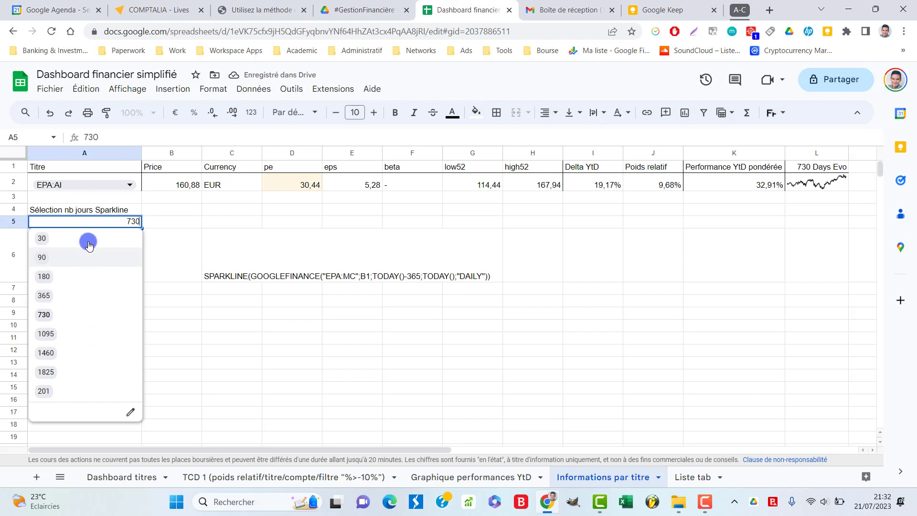
click(75, 372)
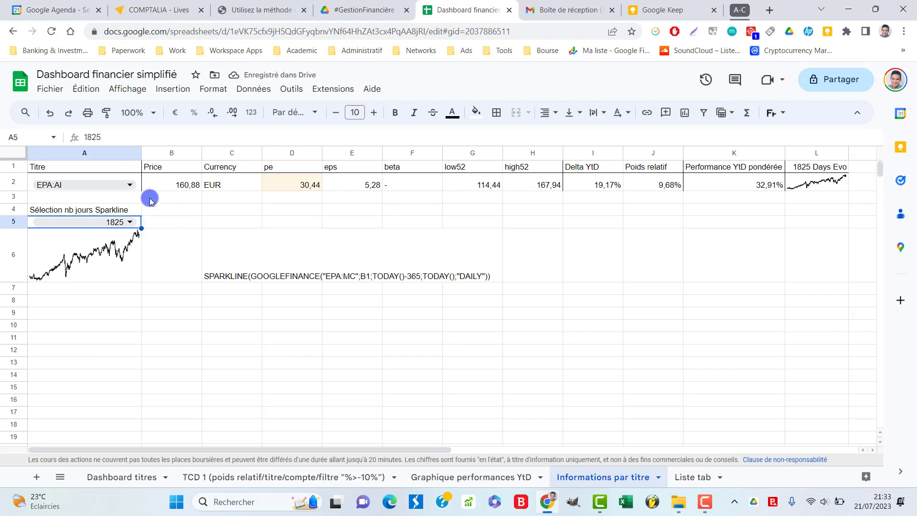
Step: Change the ticker in A2 to EPA:RMS and finally to NASDAQ:AAPL
click(126, 191)
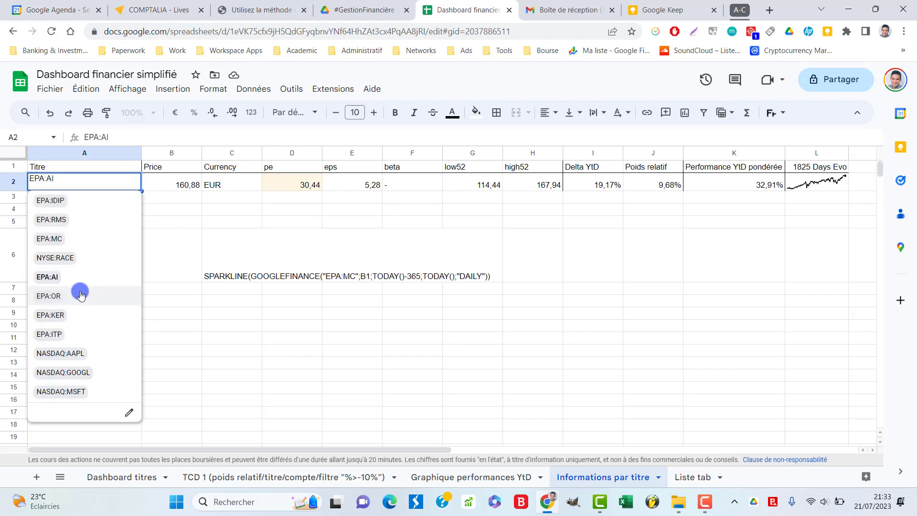
click(90, 219)
click(126, 184)
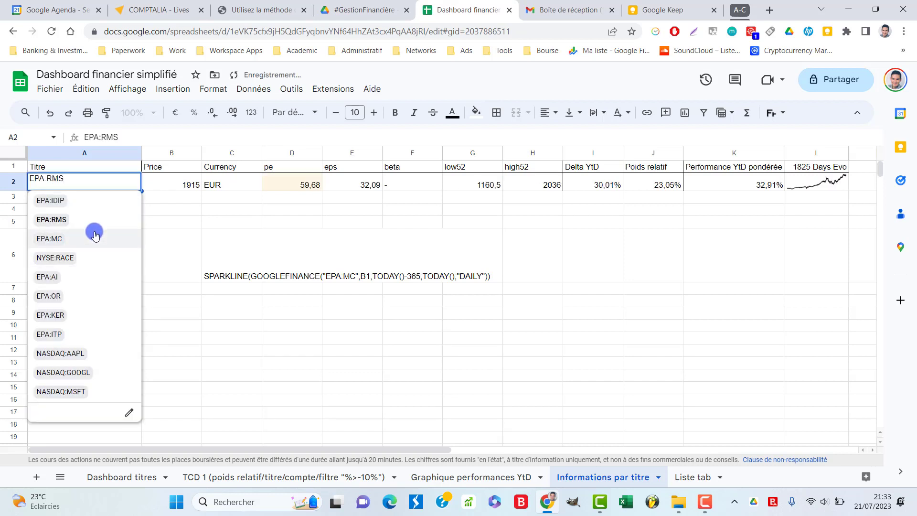
click(102, 352)
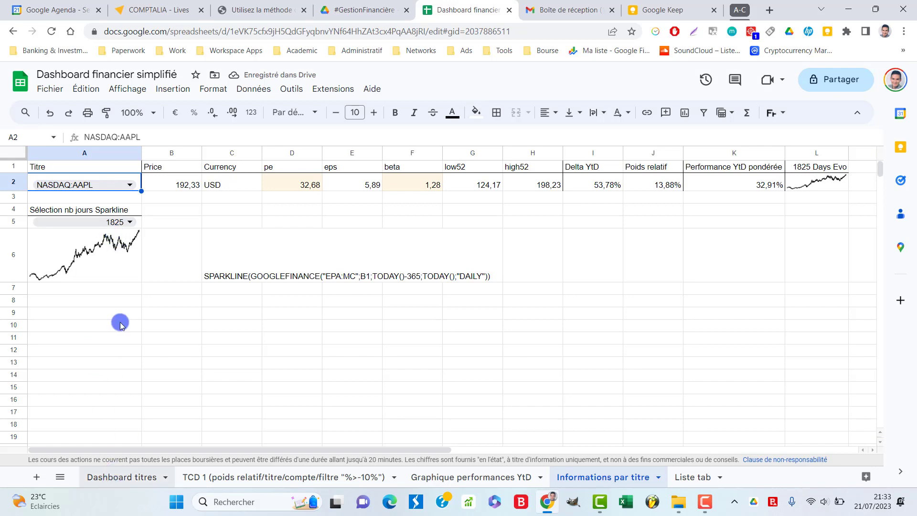
Step: Examine the Sparkline YtD column from N2 to N4 on the Dashboard titres sheet
click(128, 477)
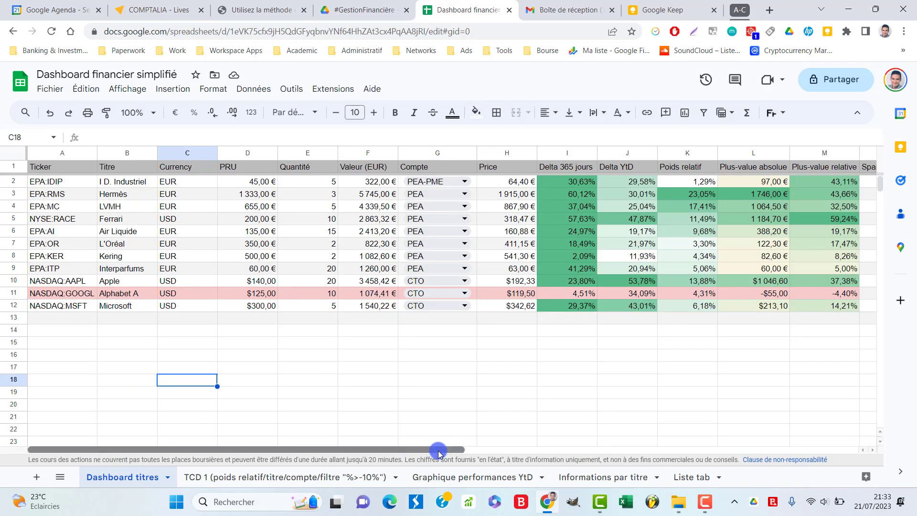
drag(439, 451, 528, 447)
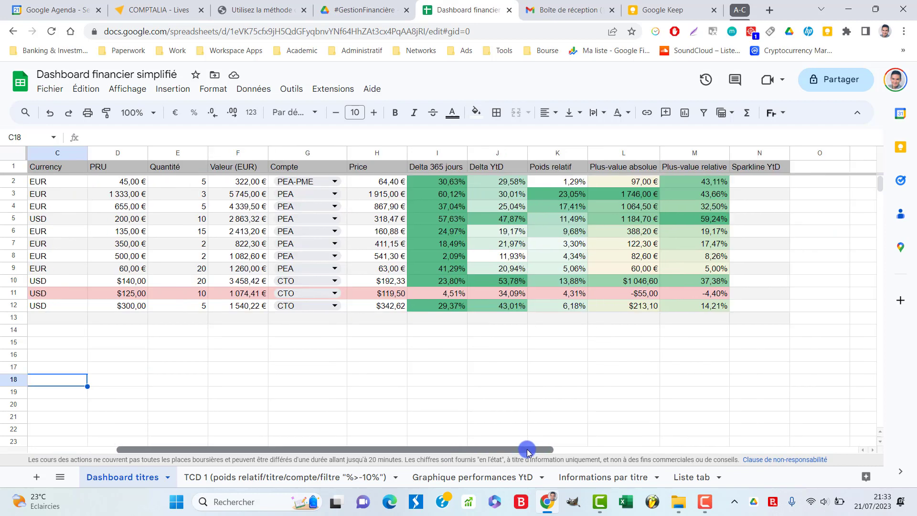
click(755, 182)
click(761, 193)
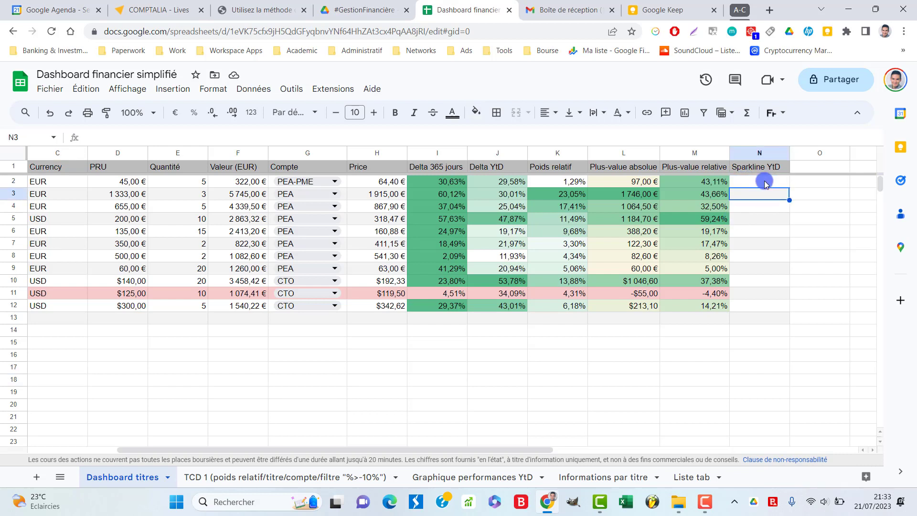
click(762, 180)
click(764, 198)
click(764, 207)
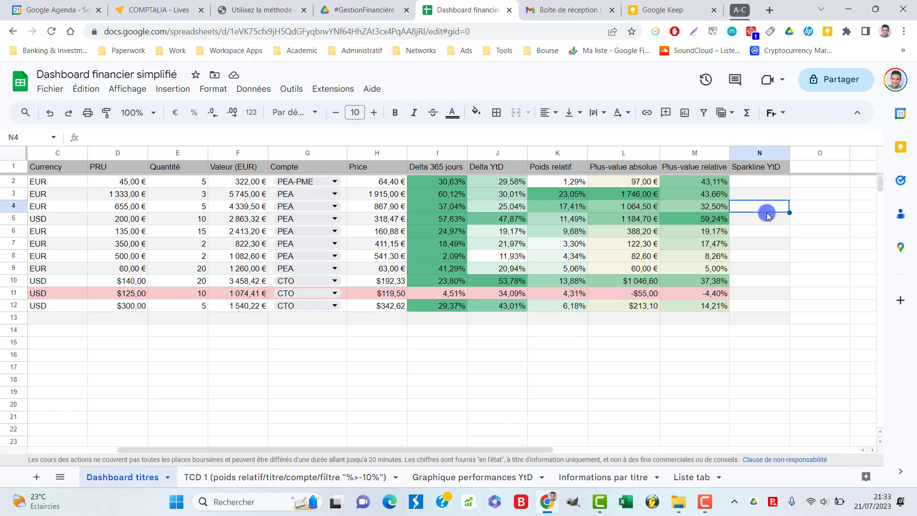
click(765, 185)
Step: On the Informations par titre sheet, inspect the sparkline formulas in L2 and A6 and the day count in A5
click(617, 476)
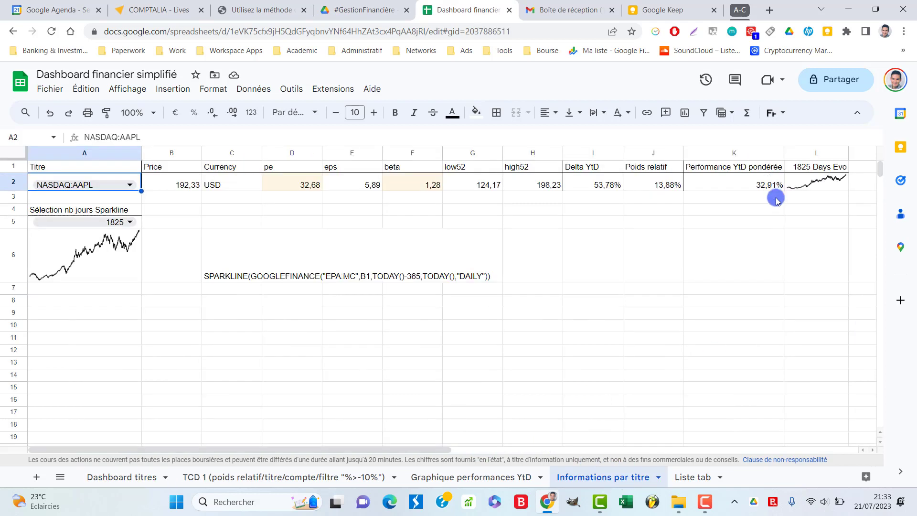
click(834, 187)
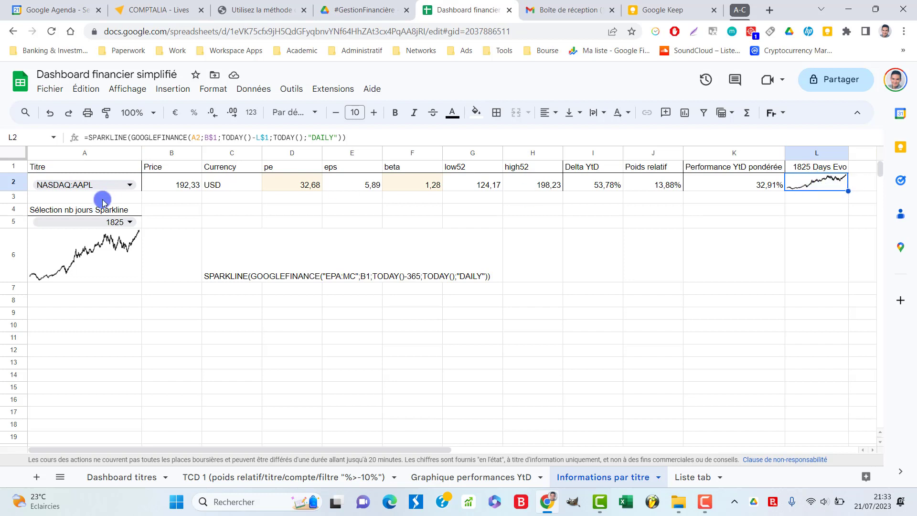
click(121, 271)
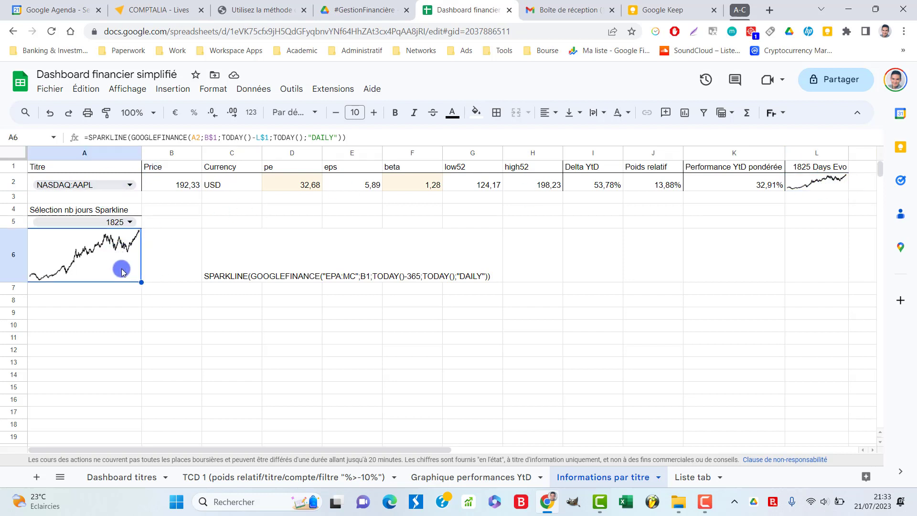
click(139, 223)
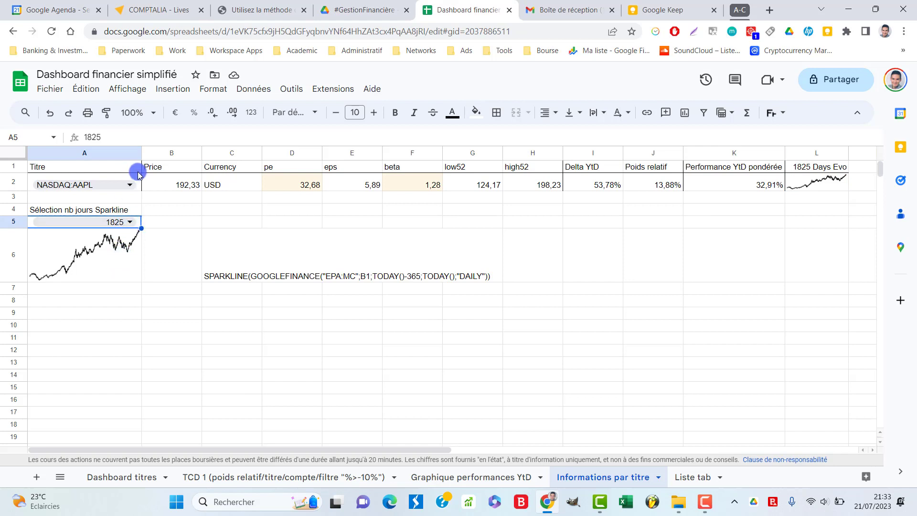
Step: Choose the ticker NYSE:RACE in A2 and set the A5 day count to 201
click(130, 187)
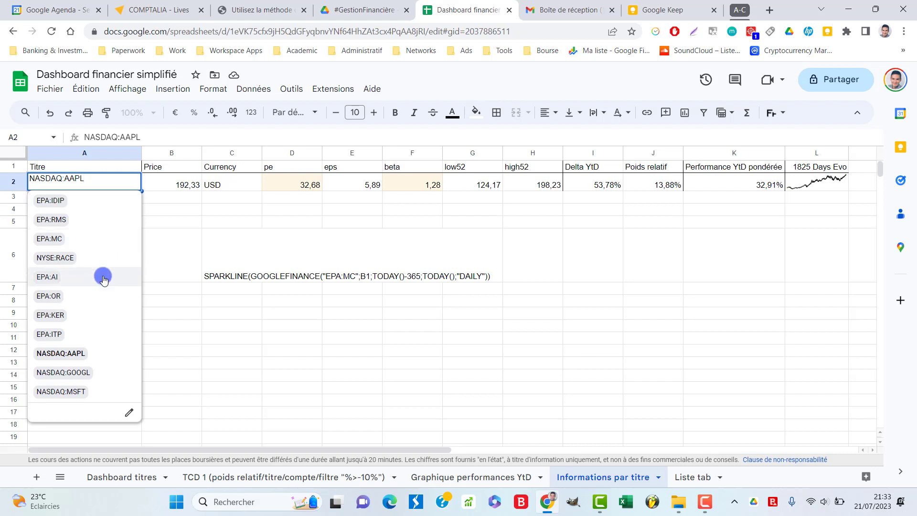
click(103, 258)
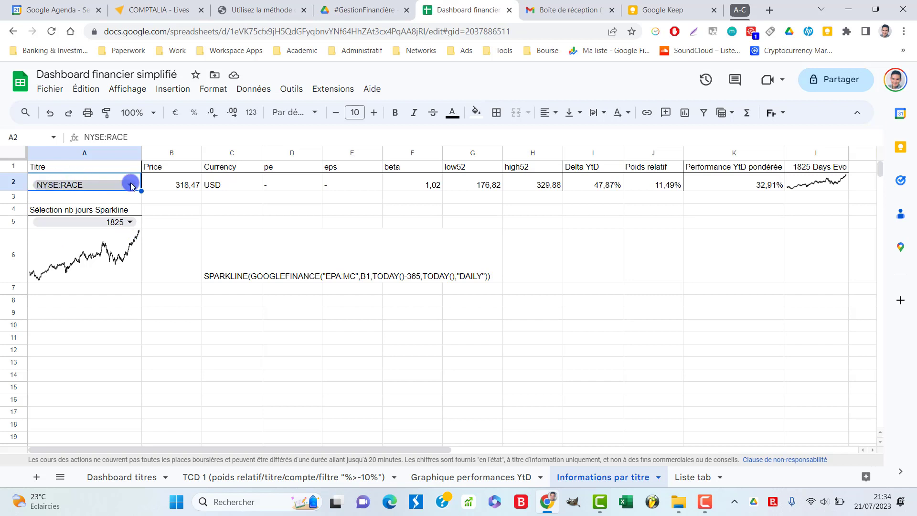
click(131, 225)
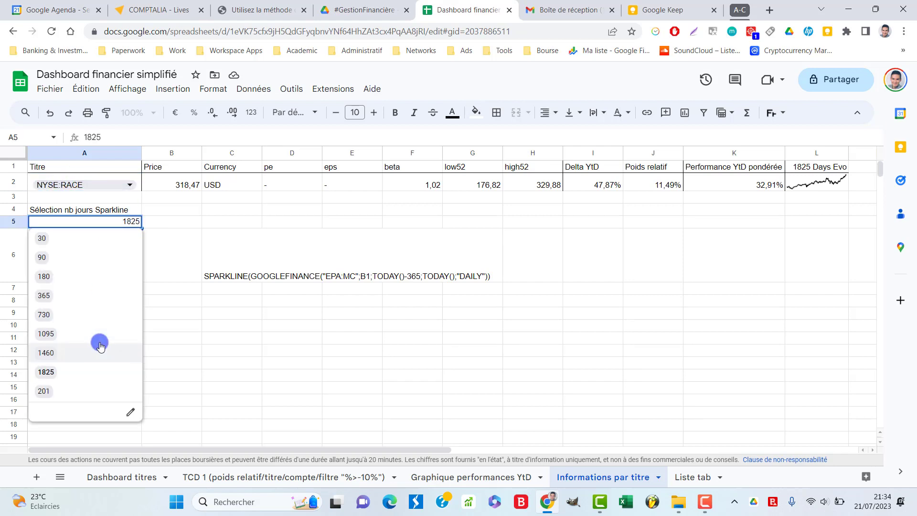
click(62, 388)
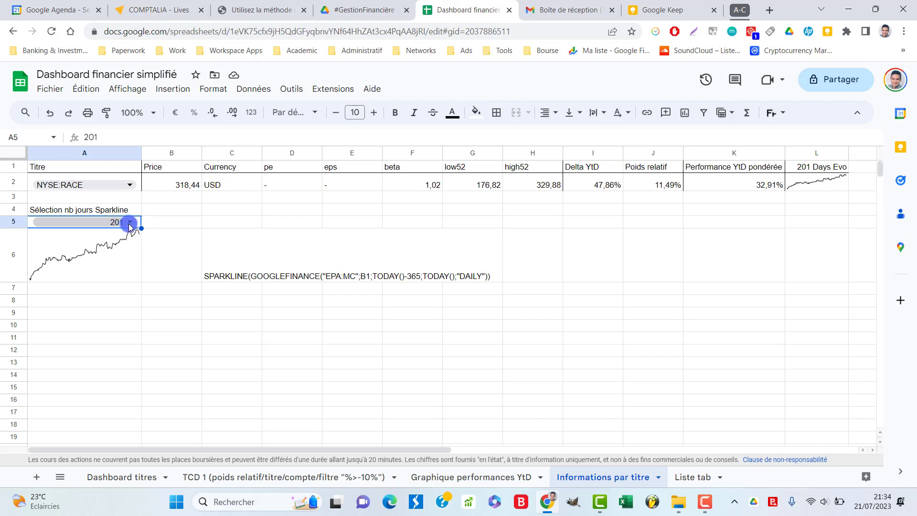
Step: Compare the Nbr jours Sparkline list on the Liste tab sheet with the options offered by the A5 selector
click(686, 478)
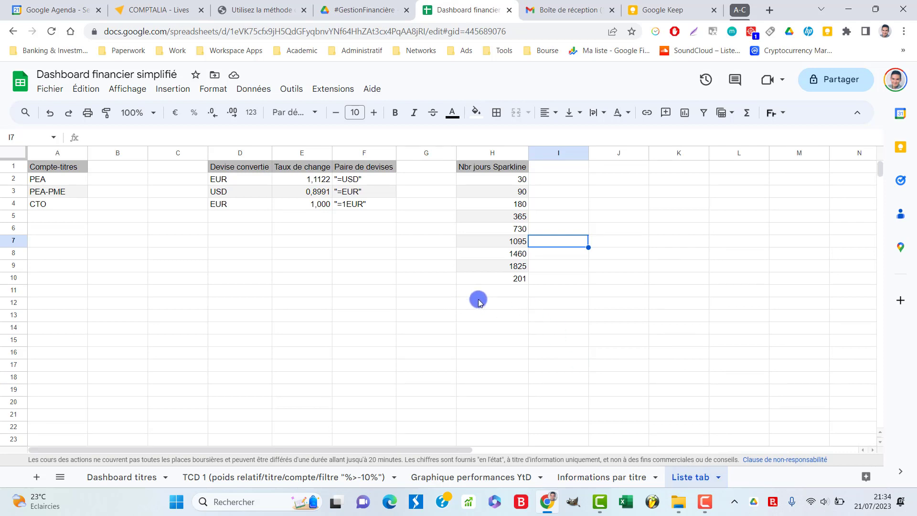
click(595, 477)
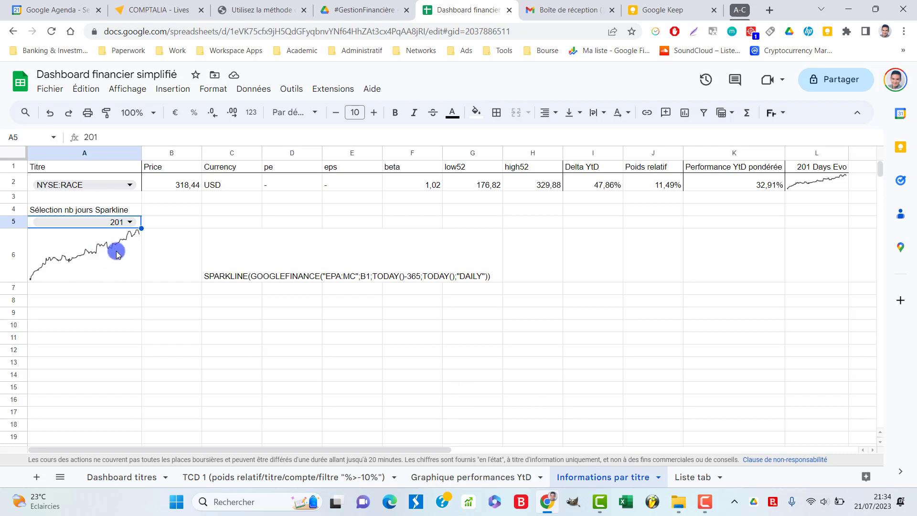
click(128, 223)
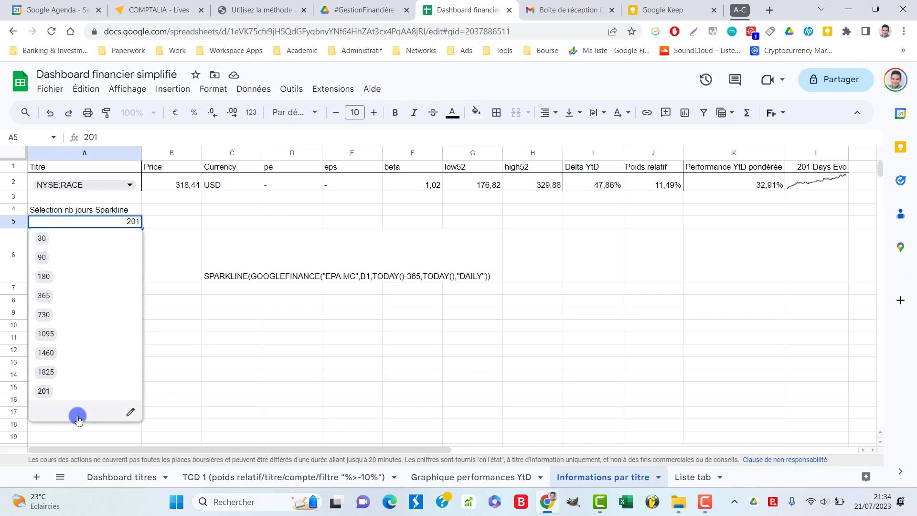
Step: Go through each Nbr jours Sparkline entry from H2 to H10 on the Liste tab sheet
click(693, 477)
click(495, 181)
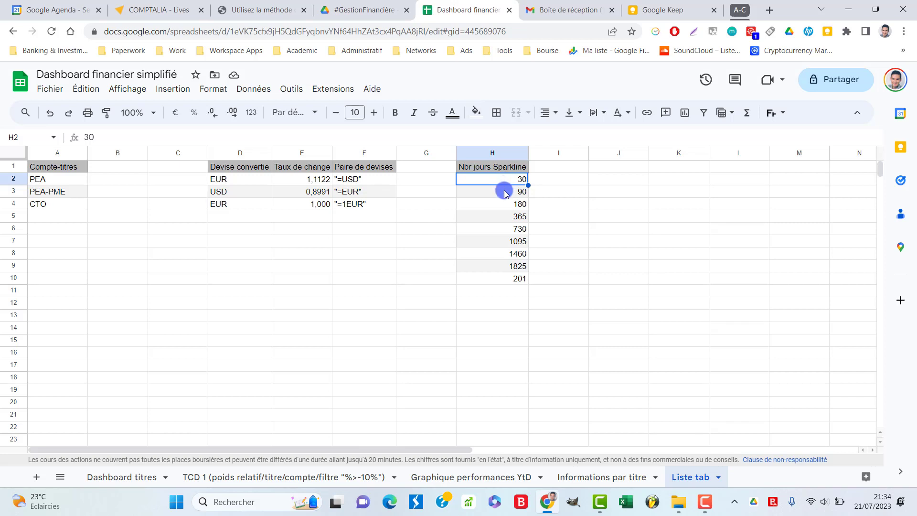
click(505, 192)
click(508, 204)
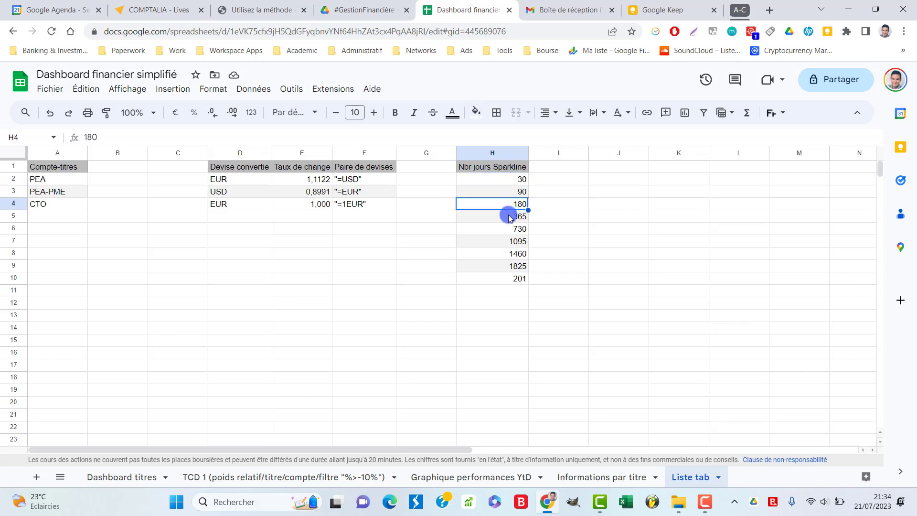
click(510, 219)
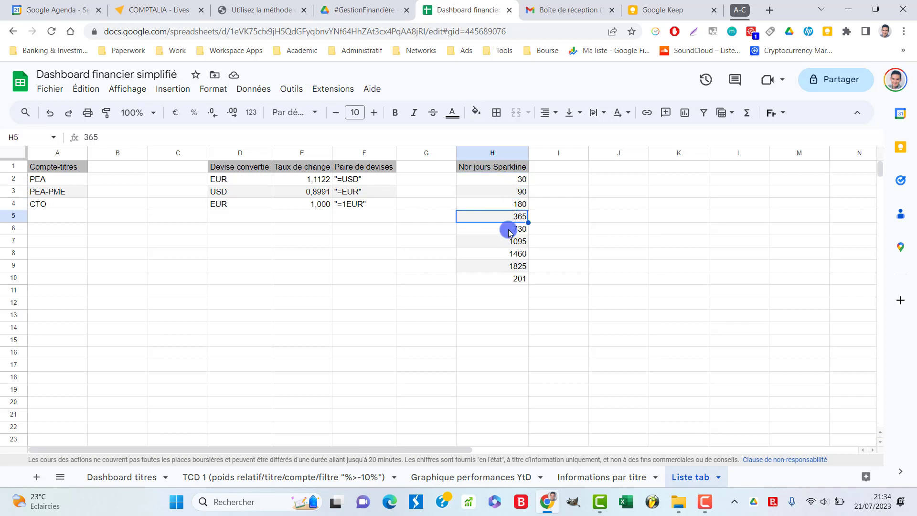
click(509, 231)
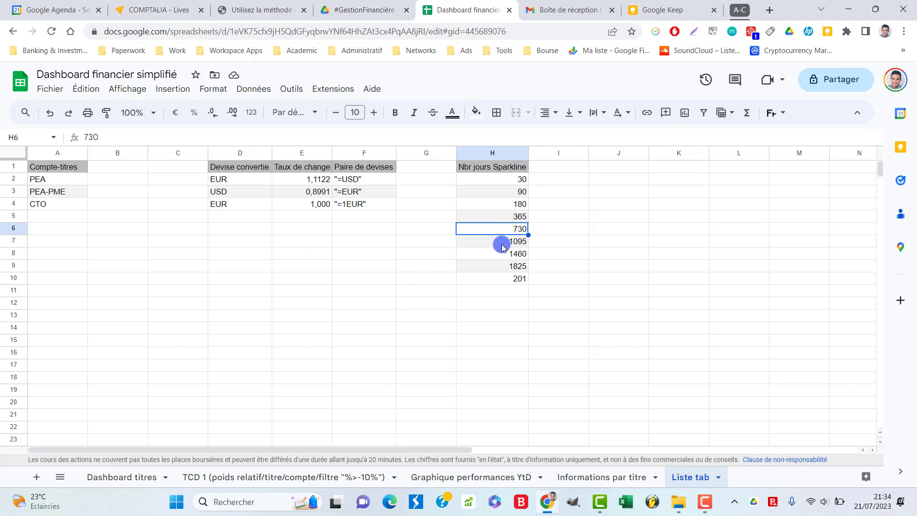
click(505, 243)
click(503, 258)
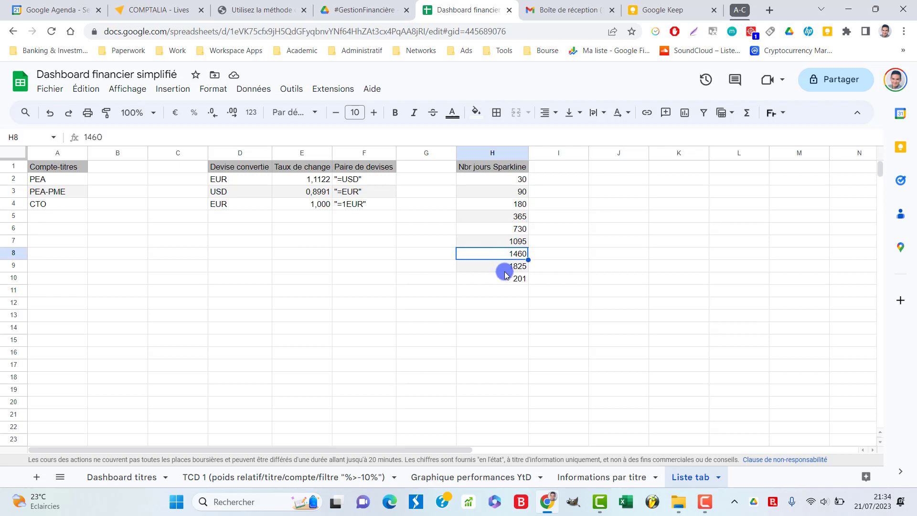
click(503, 268)
click(509, 281)
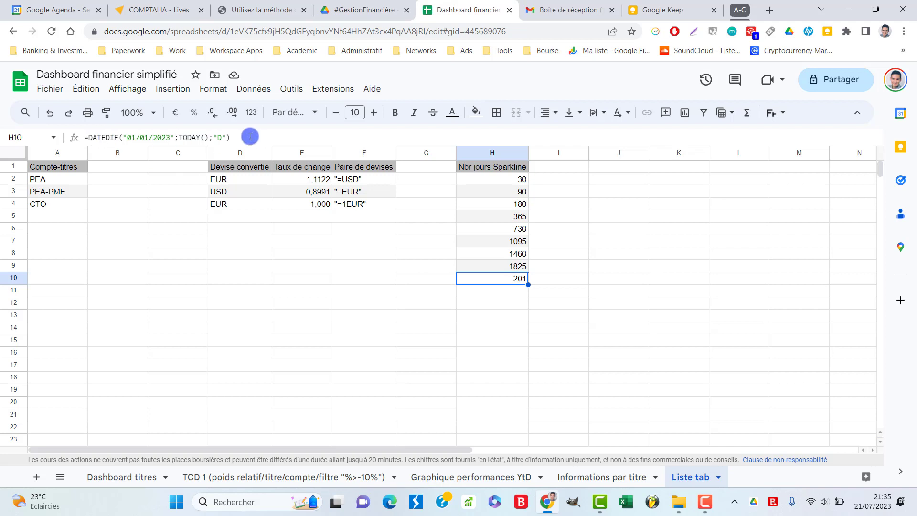
Step: Examine the start date, end date and unit arguments of the DATEDIF formula in H10, leaving the formula unedited
click(119, 137)
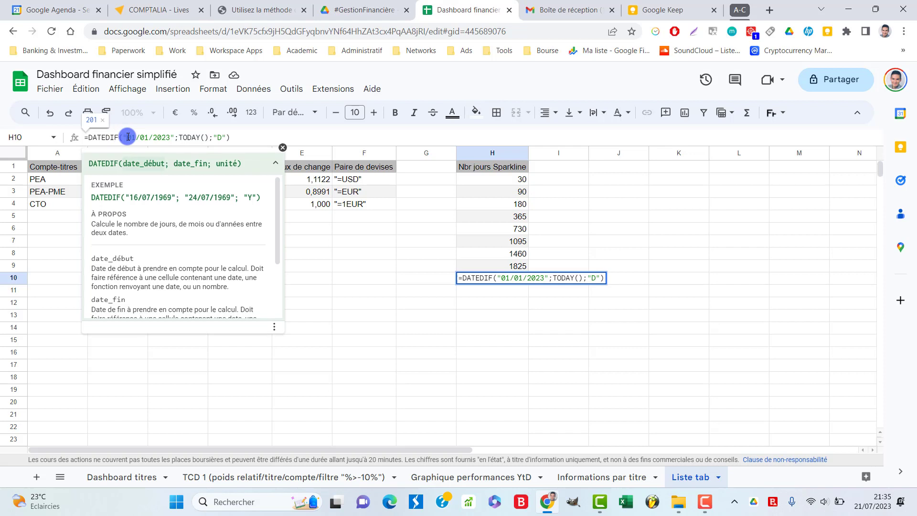
click(143, 137)
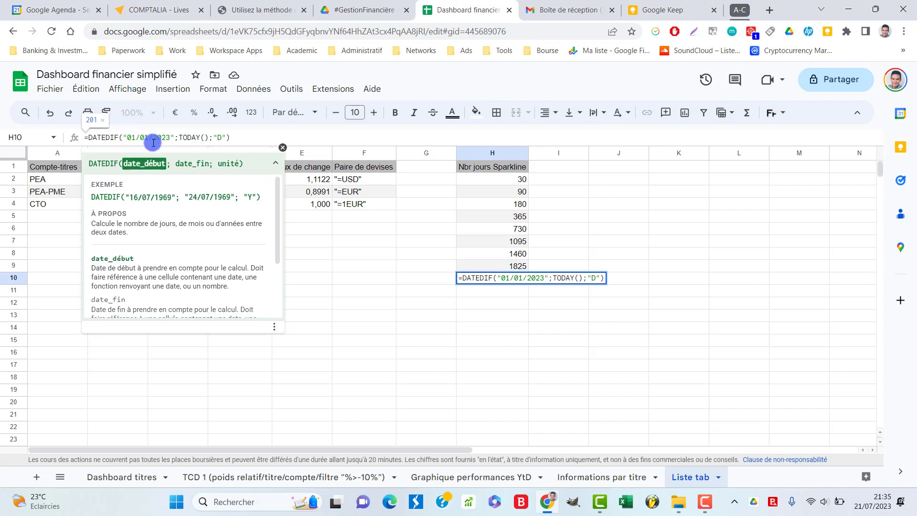
click(178, 137)
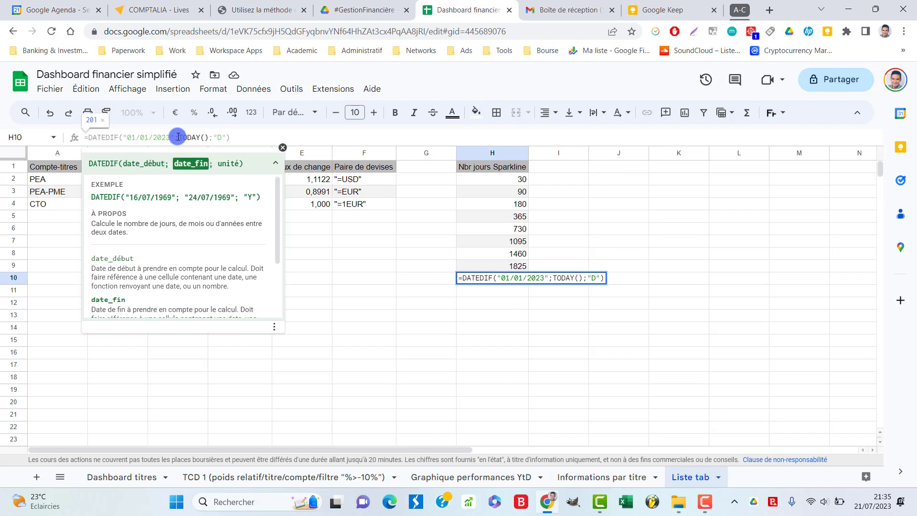
click(216, 137)
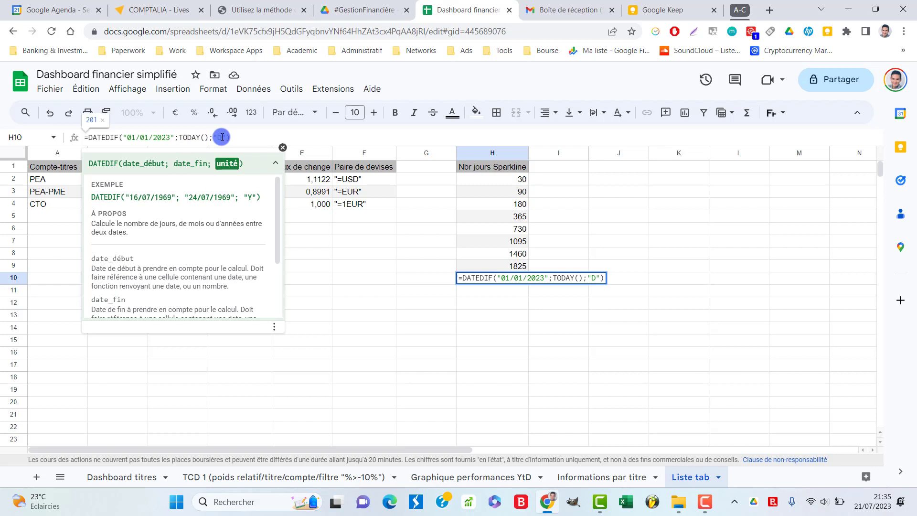
click(213, 143)
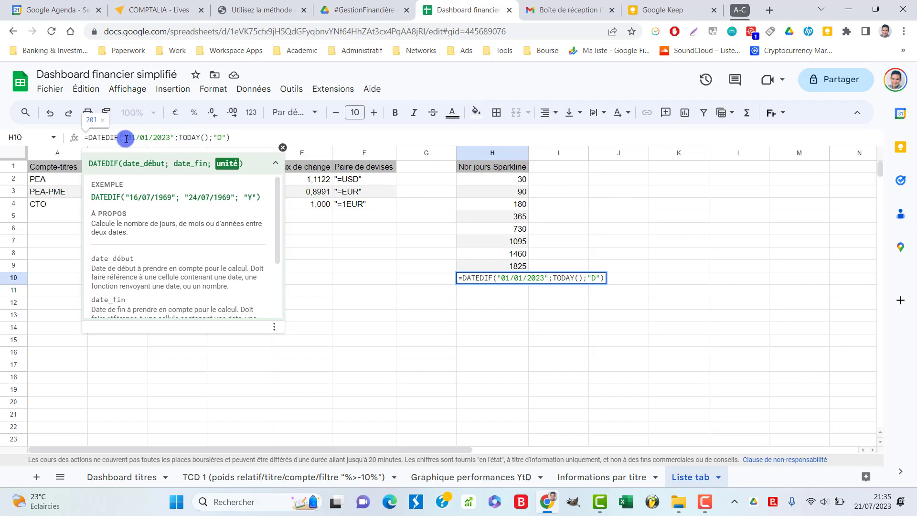
double_click(134, 136)
click(171, 138)
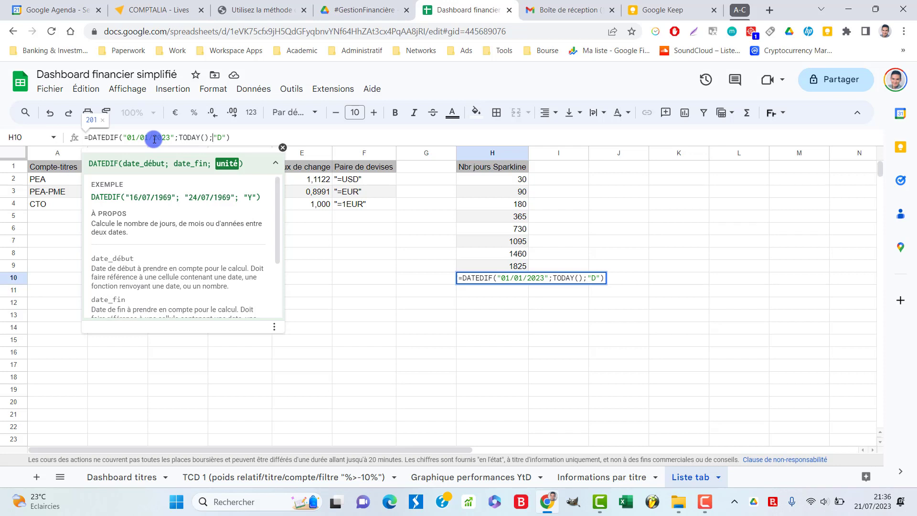
drag(174, 137, 123, 137)
click(162, 137)
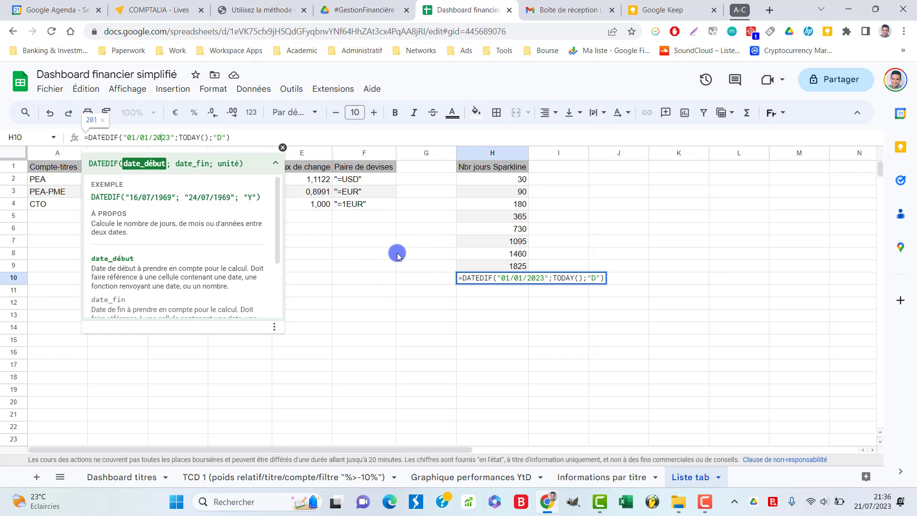
key(Escape)
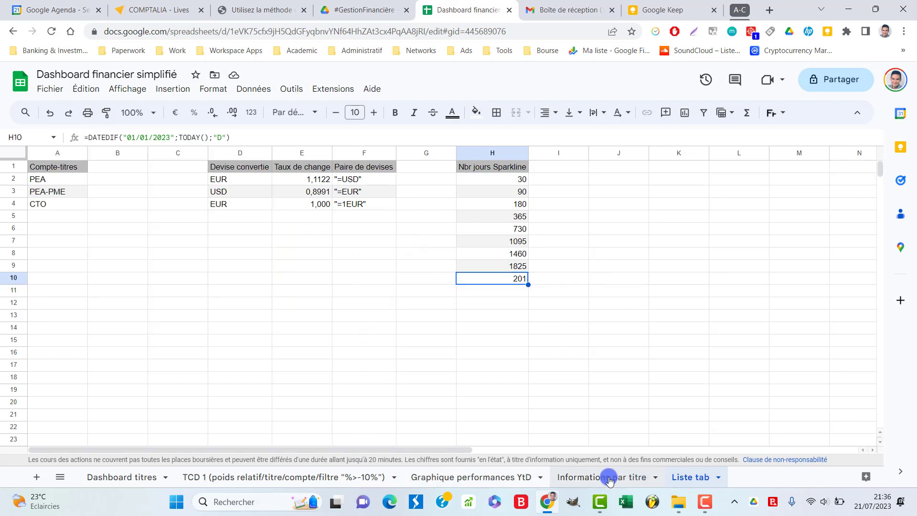
Step: On the Informations par titre sheet, replace the leading apostrophe of the SPARKLINE text in C6 with an equals sign
key(ctrl+shift+Page_Up)
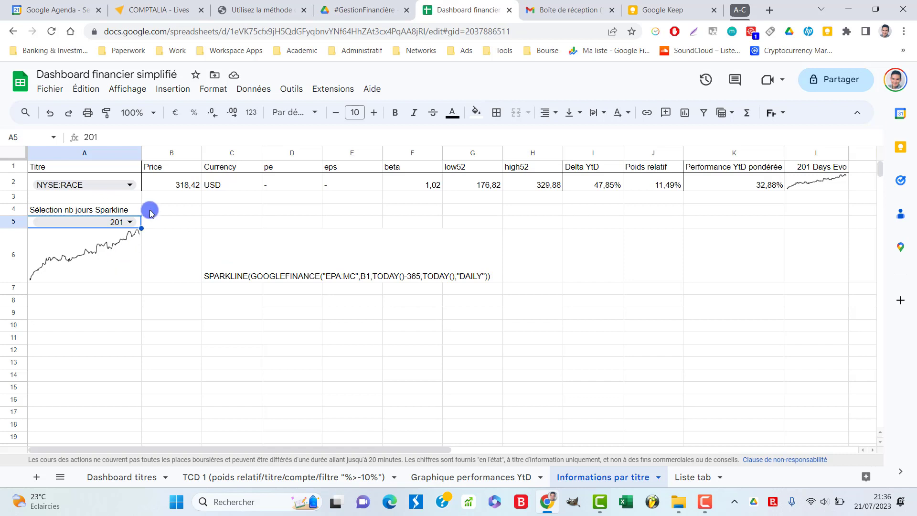
click(232, 256)
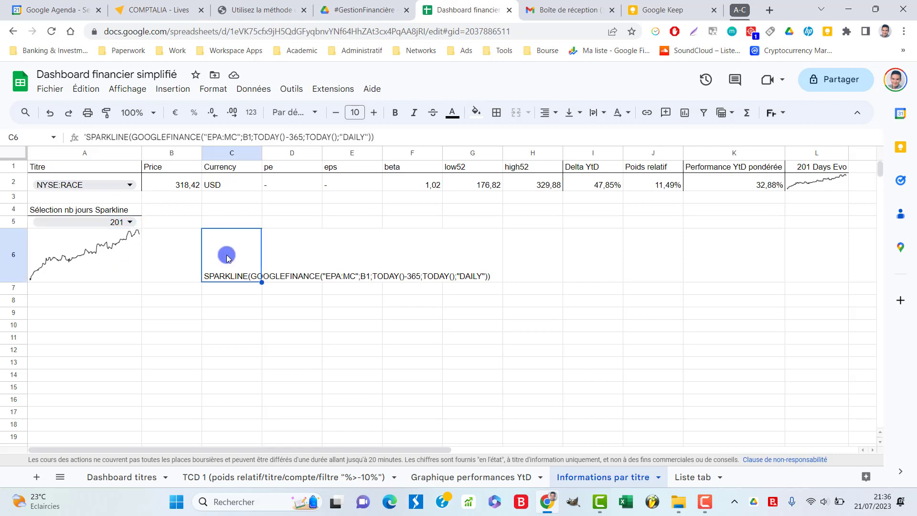
click(86, 136)
key(BackSpace)
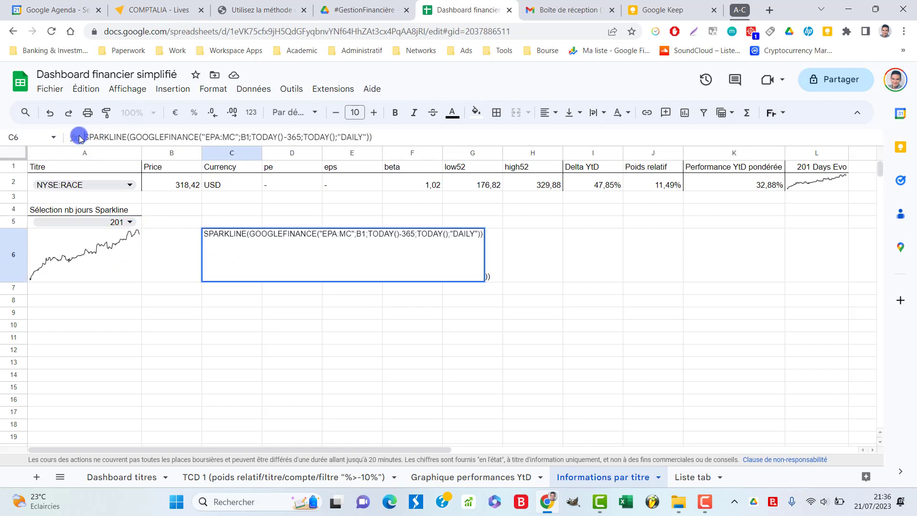
text(=)
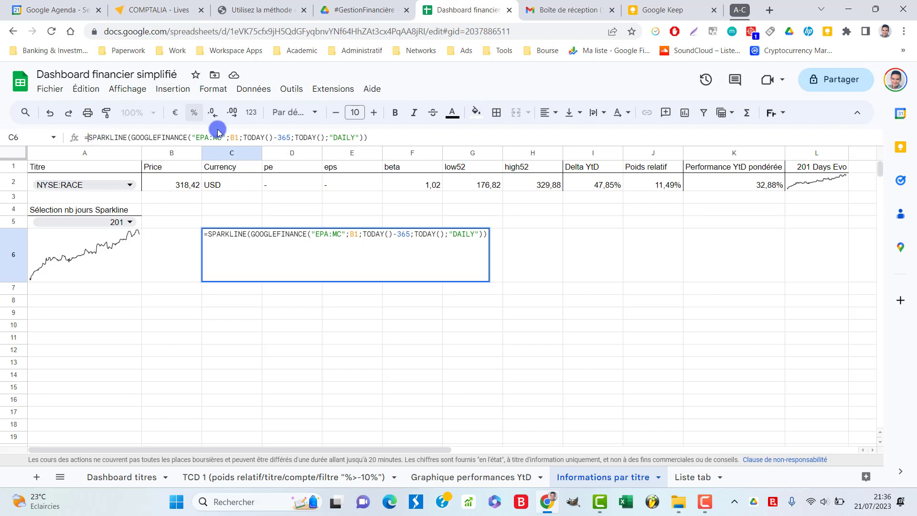
Step: Examine the "EPA:MC" ticker and 365-day arguments of the SPARKLINE formula in C6, then leave the cell without committing the edit
drag(195, 138, 221, 139)
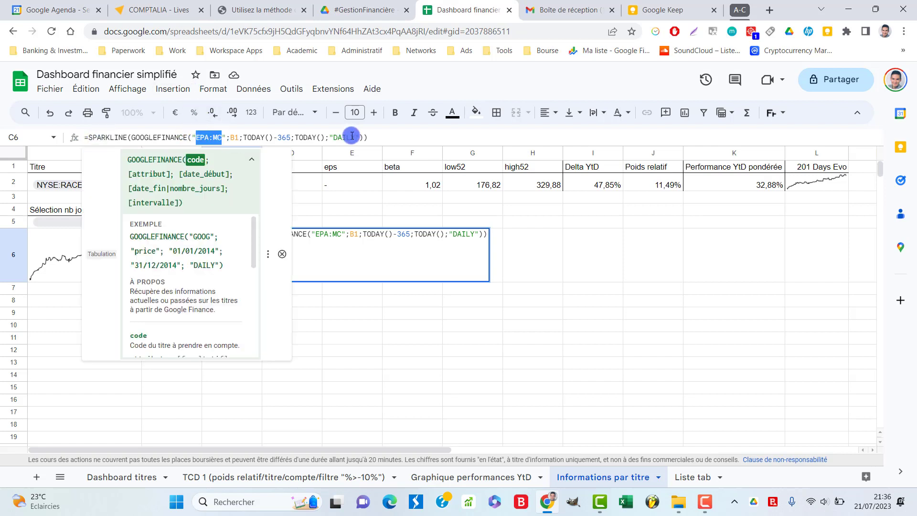
double_click(281, 138)
drag(282, 138, 288, 138)
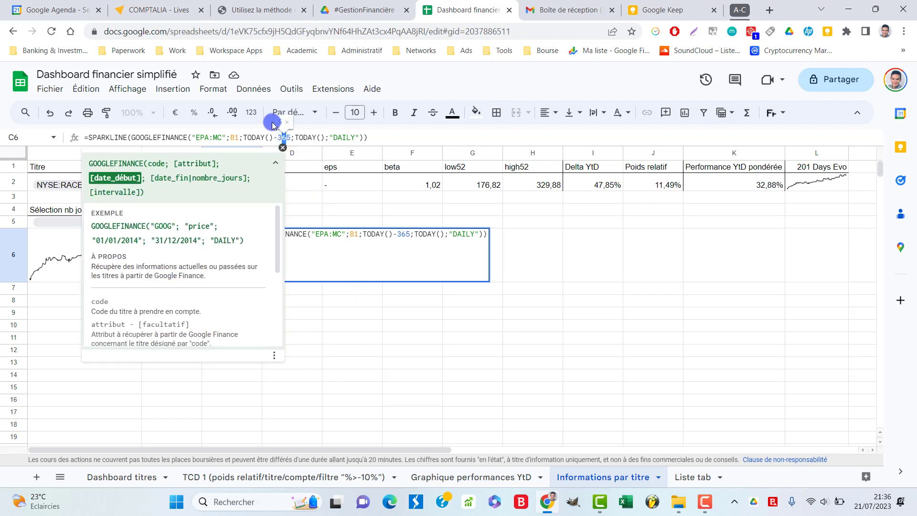
double_click(283, 138)
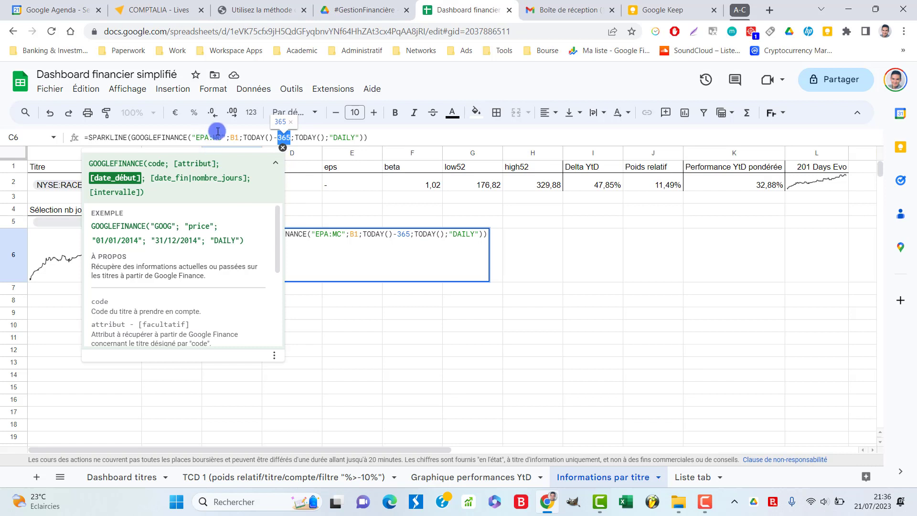
drag(226, 137, 192, 139)
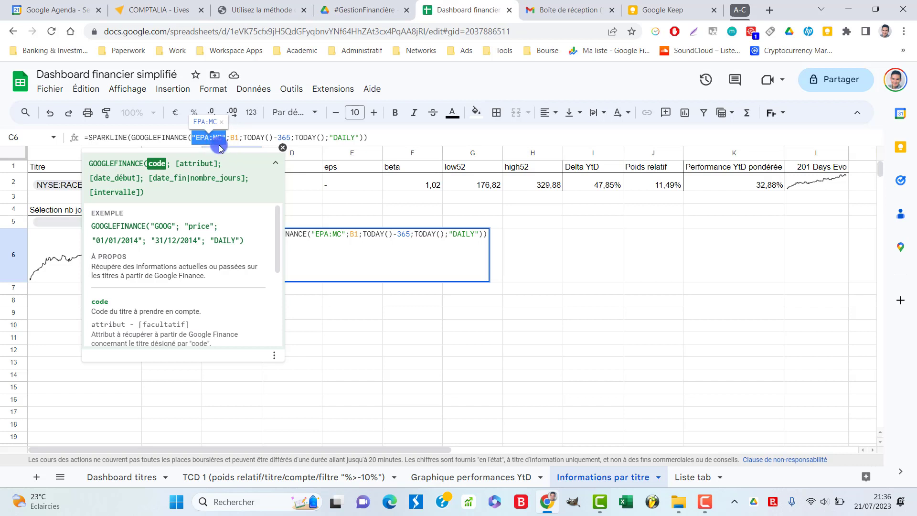
key(Escape)
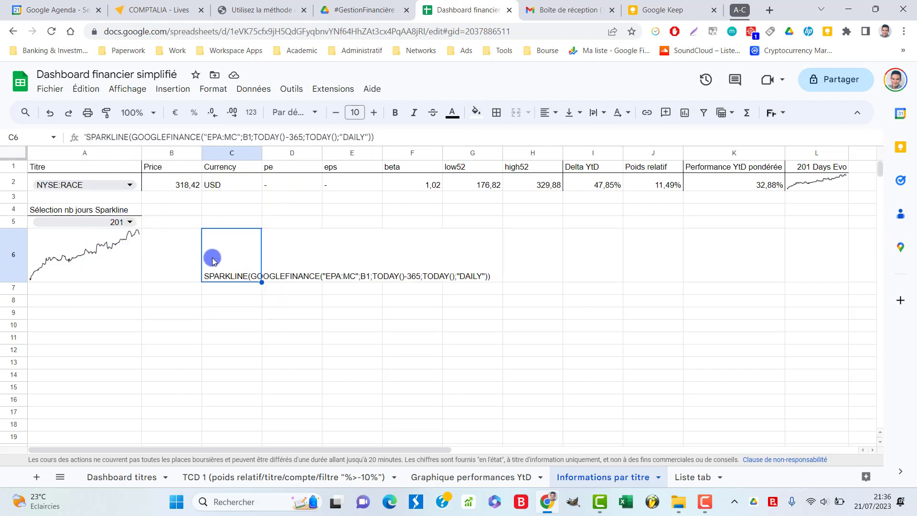
Step: Turn the apostrophe-prefixed SPARKLINE text in C6 into a live formula starting with an equals sign
click(222, 140)
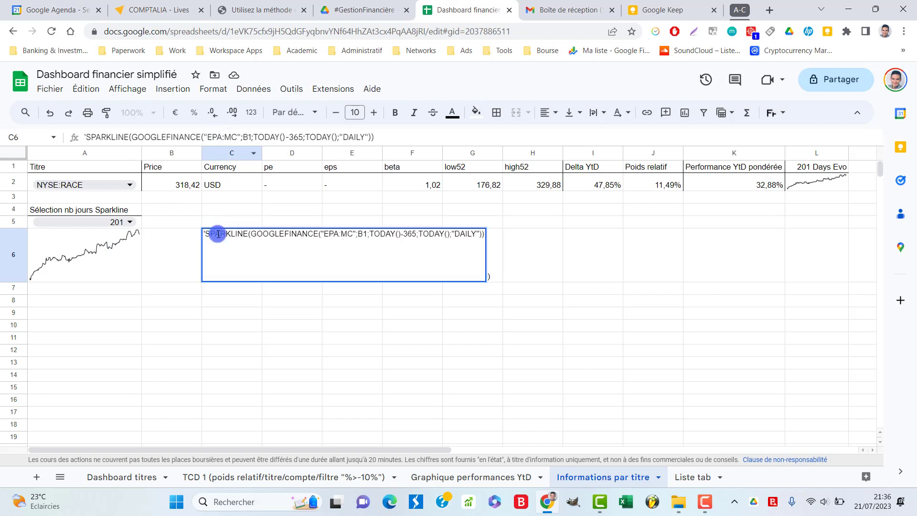
click(82, 137)
key(BackSpace)
text(=)
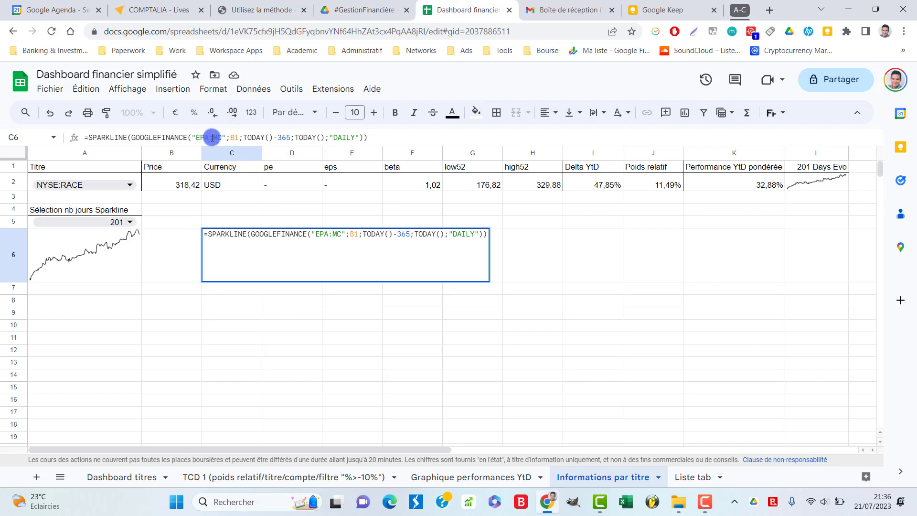
key(Return)
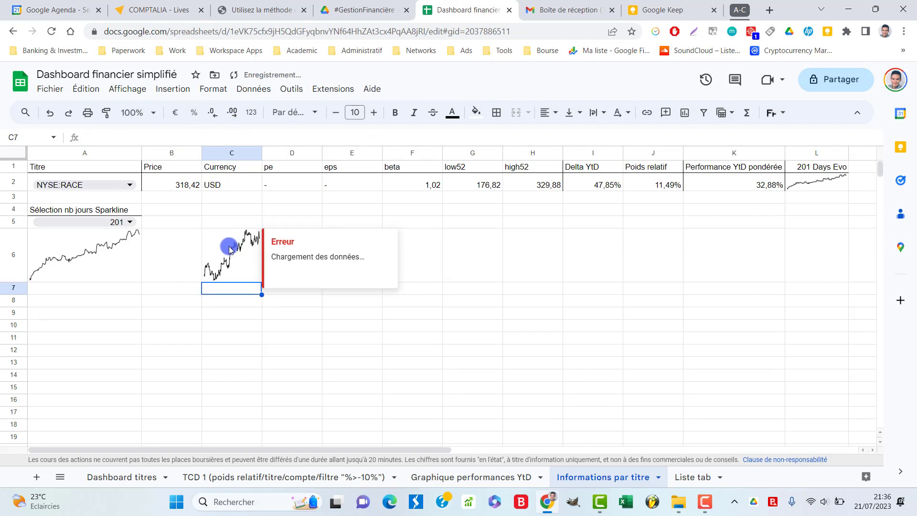
Step: In the C6 formula, replace the hard-coded "EPA:MC" ticker with a reference to cell A2
click(212, 236)
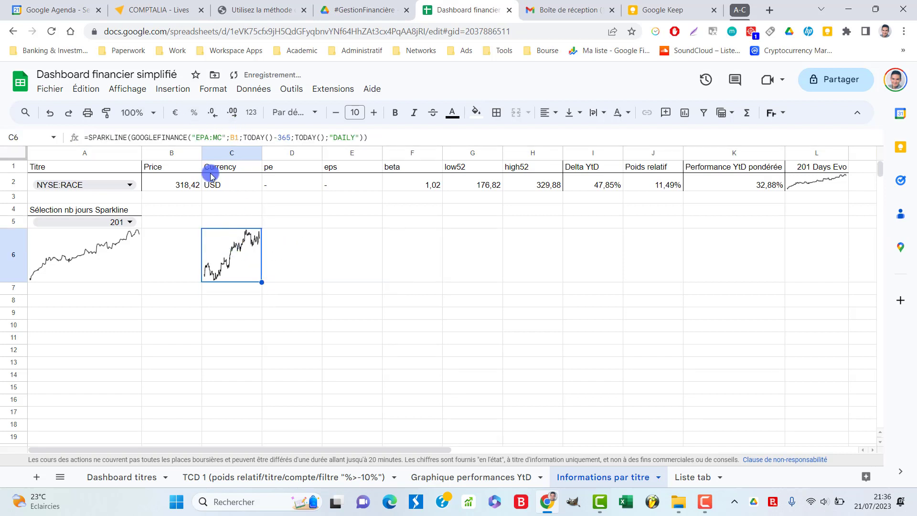
click(224, 137)
key(BackSpace)
key(BackSpace)
key(BackSpace)
key(BackSpace)
key(BackSpace)
key(BackSpace)
key(BackSpace)
key(BackSpace)
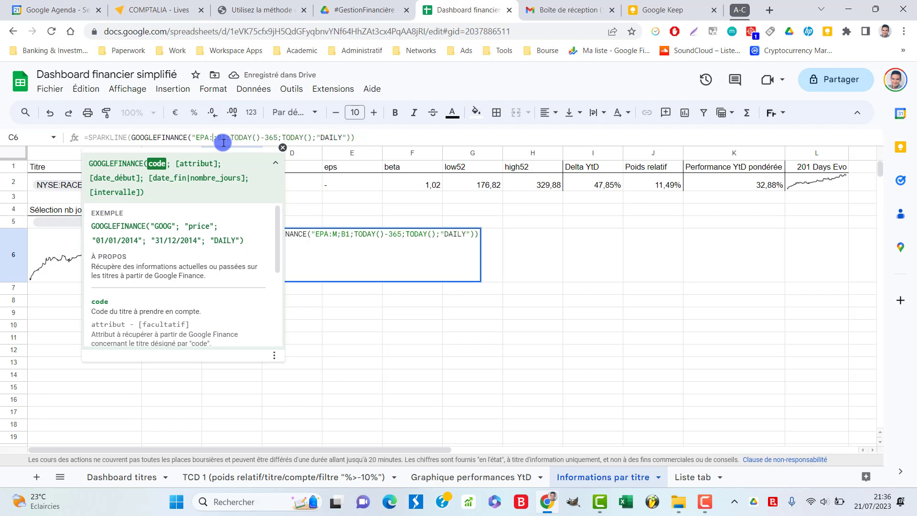
click(41, 185)
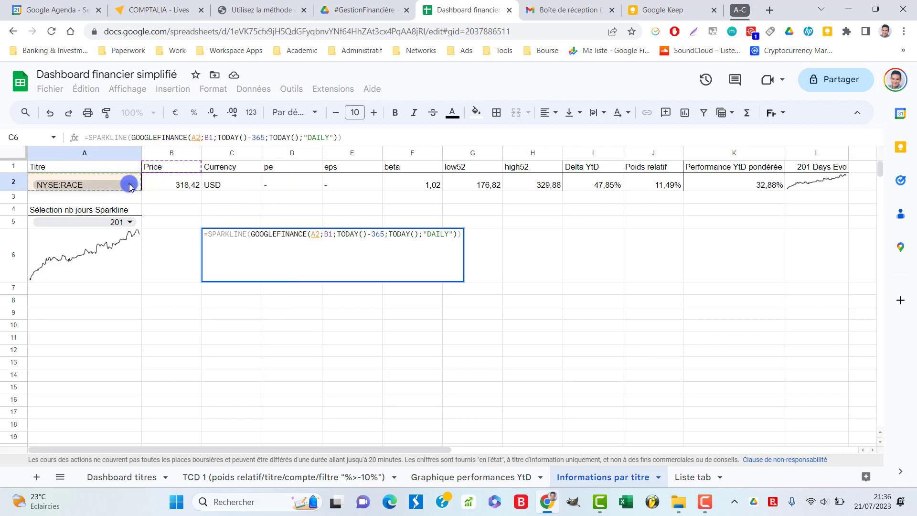
key(Return)
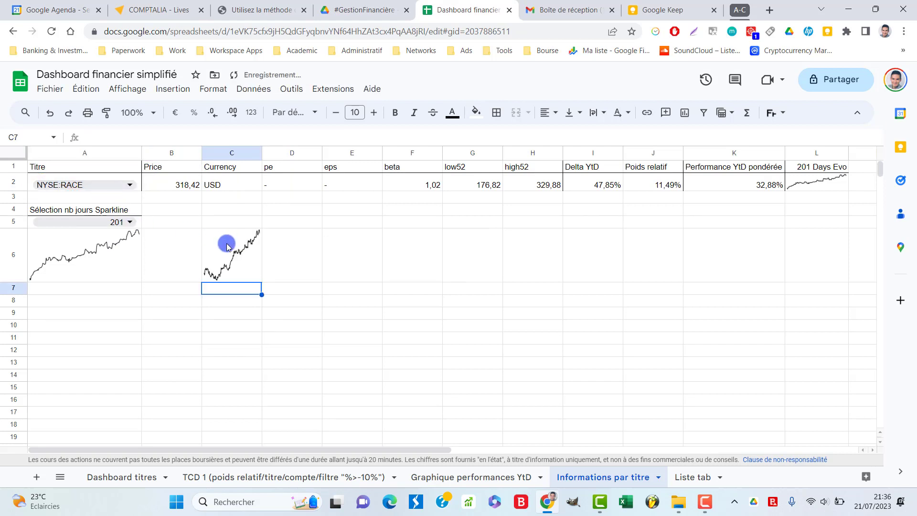
Step: Choose EPA:MC as the Titre in A2 and inspect the sparkline formula in C6
click(136, 187)
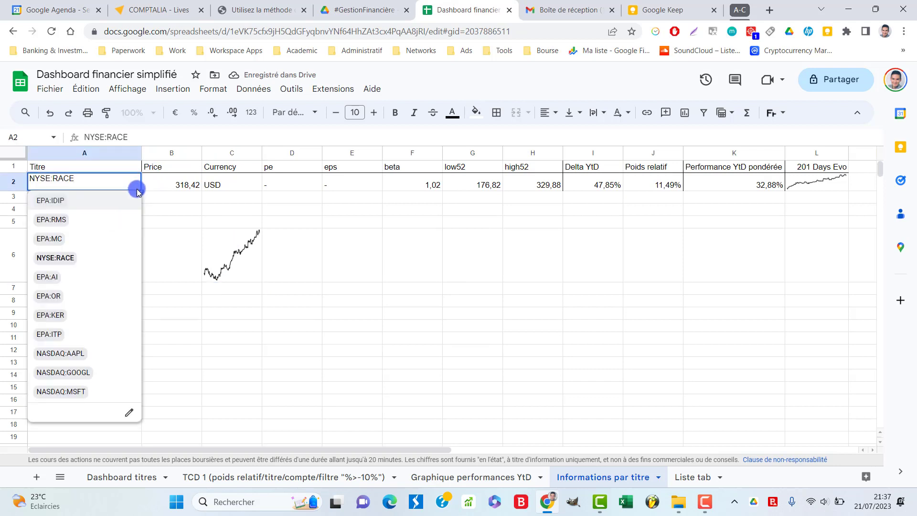
click(91, 238)
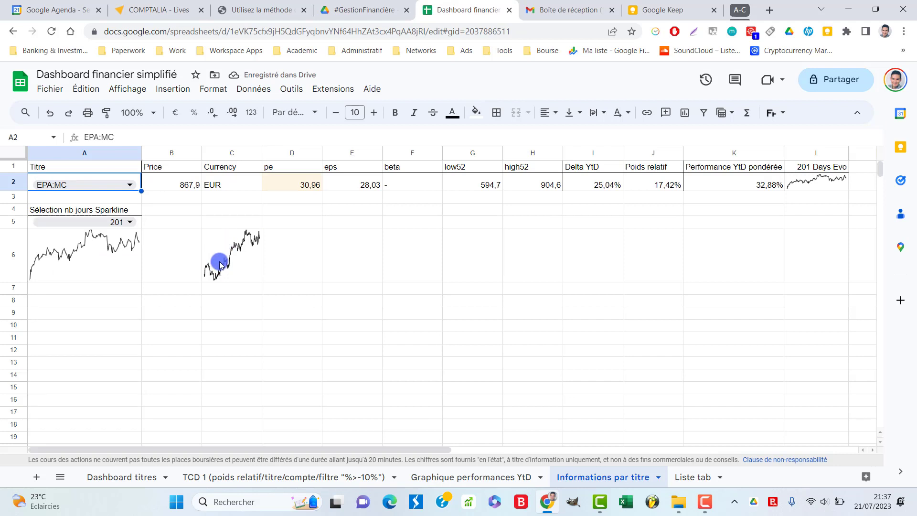
click(215, 247)
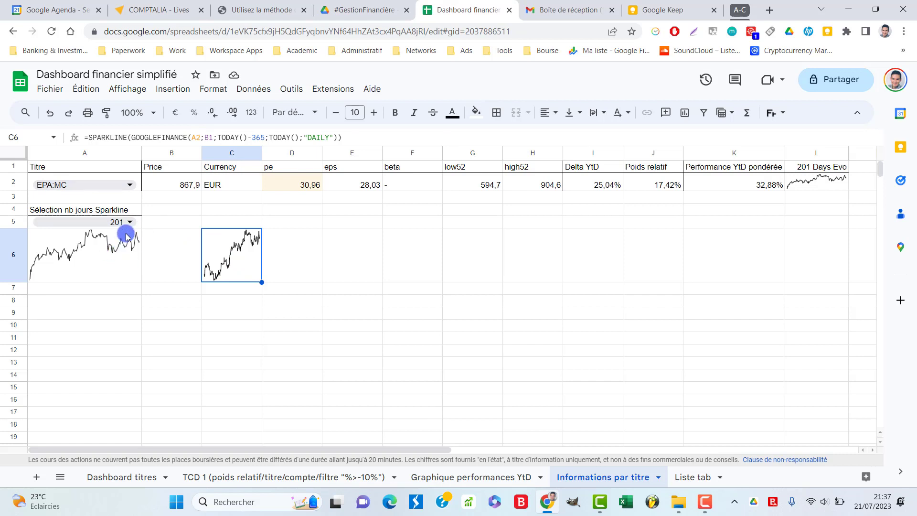
Step: Switch the Sparkline day count in A5 to 365 for comparison with C6, and set it back to 201
click(119, 258)
click(130, 224)
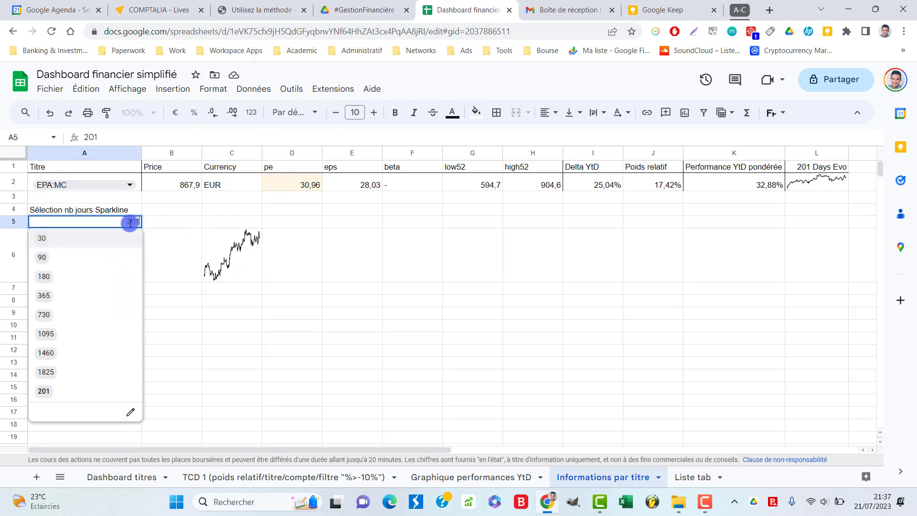
click(91, 299)
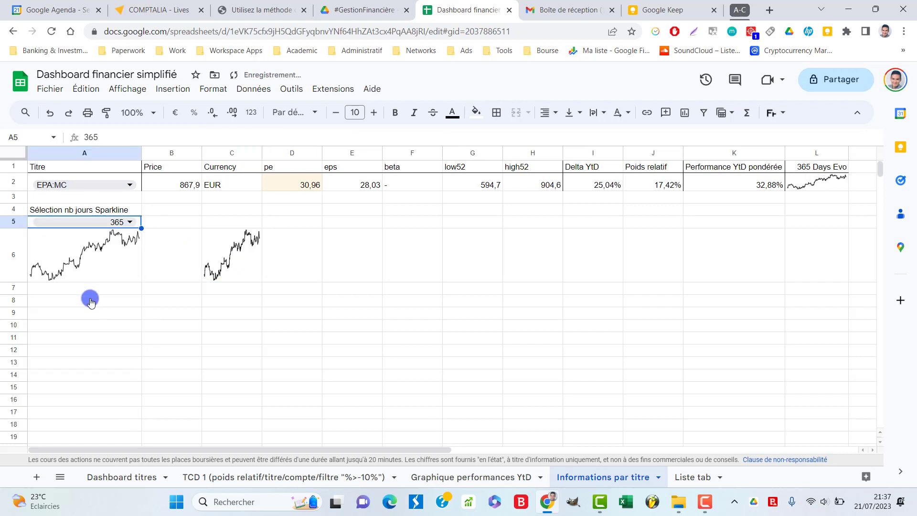
click(131, 222)
click(67, 397)
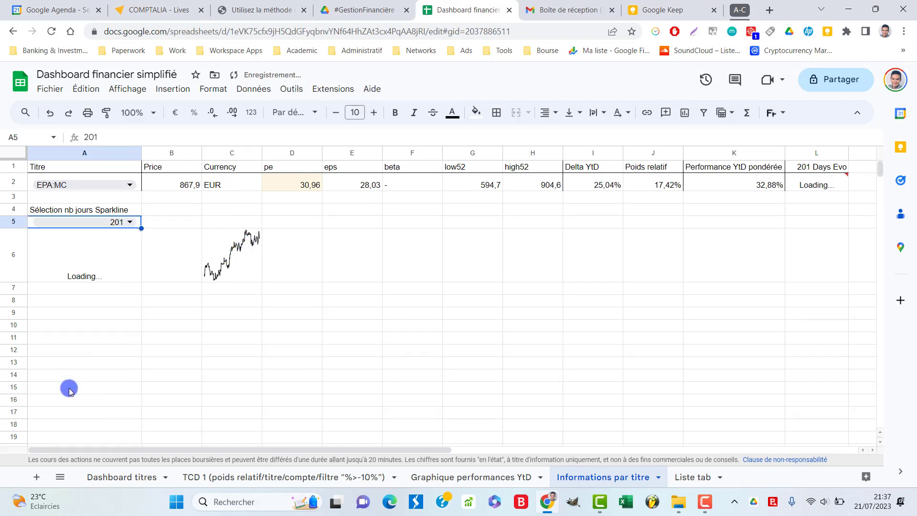
Step: In the C6 formula, set the day count subtracted from TODAY() to 201 and the ticker argument to the literal "EPA:MC"
click(246, 253)
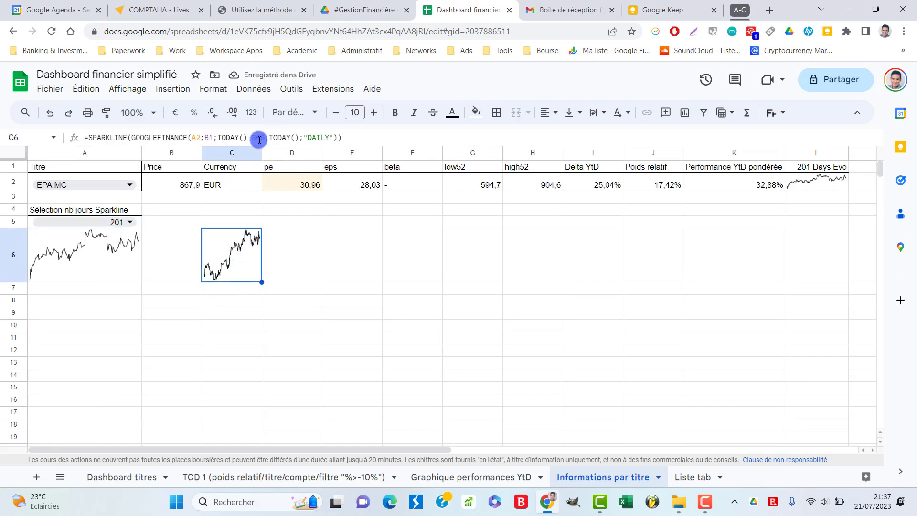
click(264, 137)
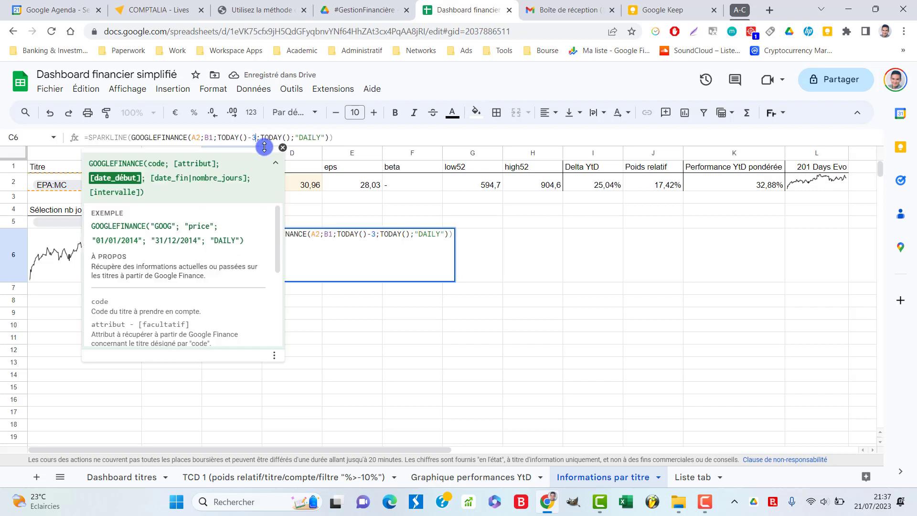
double_click(260, 138)
text(201)
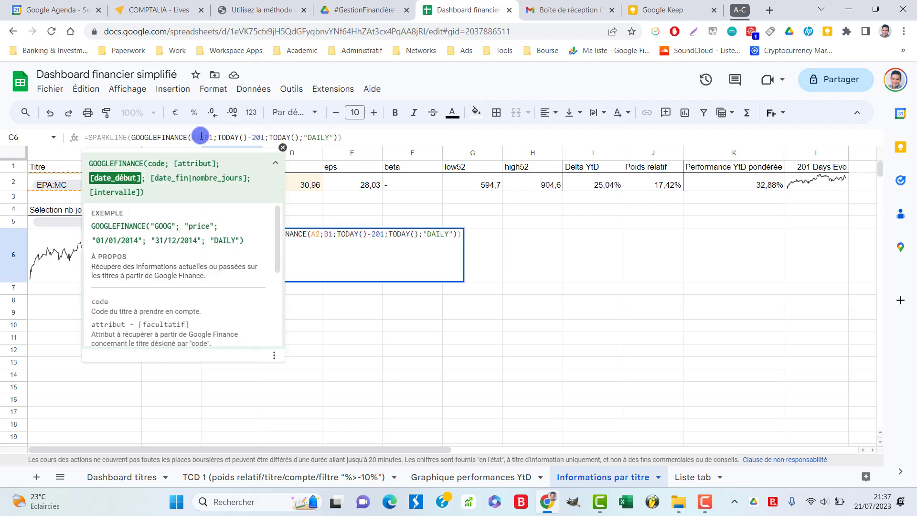
double_click(201, 137)
key(BackSpace)
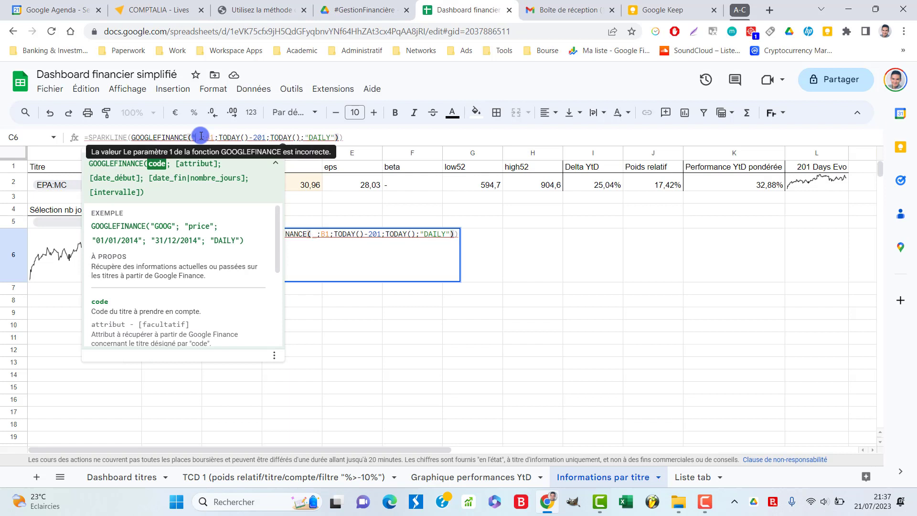
text("EPA:MC)
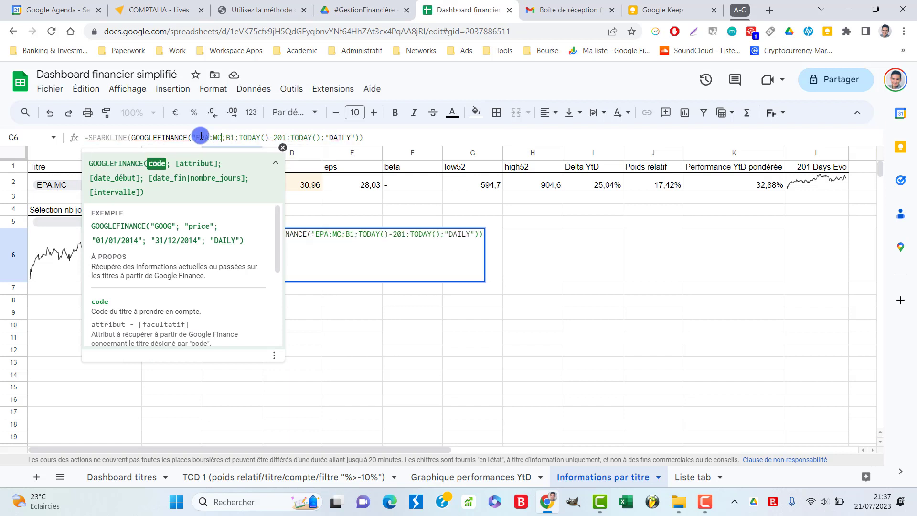
text(")
key(Return)
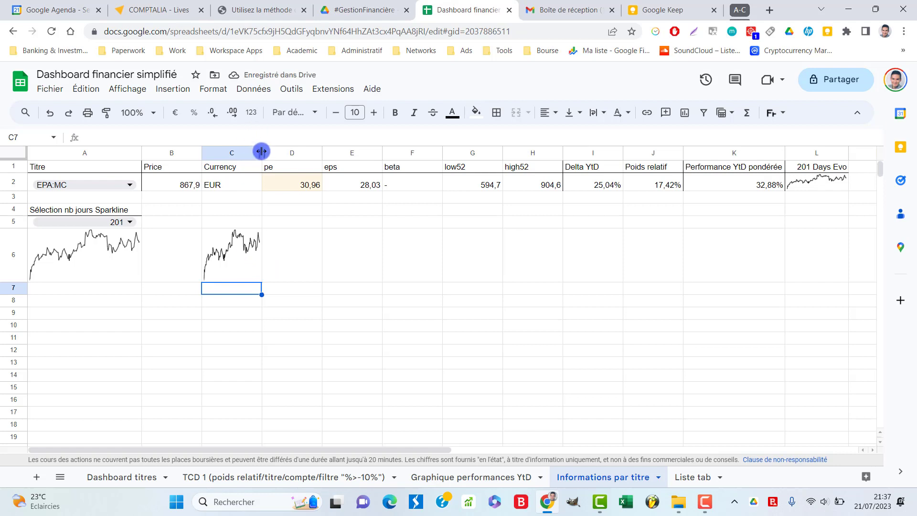
Step: Widen column C to about the width of column A to compare the sparklines, and undo the resize
drag(262, 153, 315, 153)
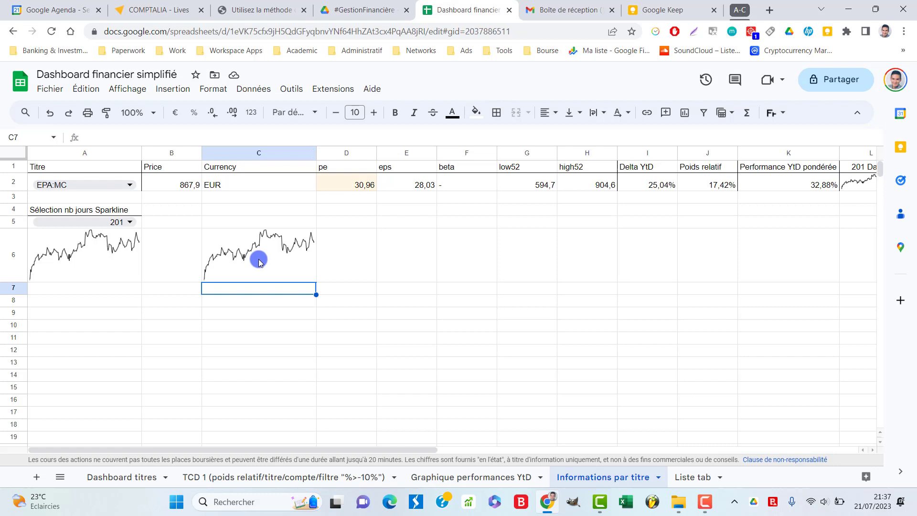
key(ctrl+z)
Step: Review the hard-coded ticker and 201-day arguments in the C6 formula, leaving the formula unedited
click(227, 267)
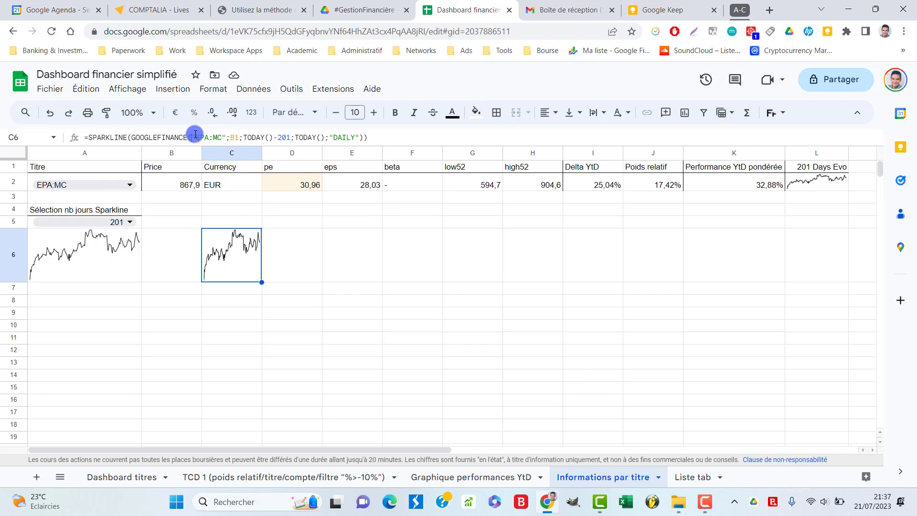
drag(196, 134, 225, 135)
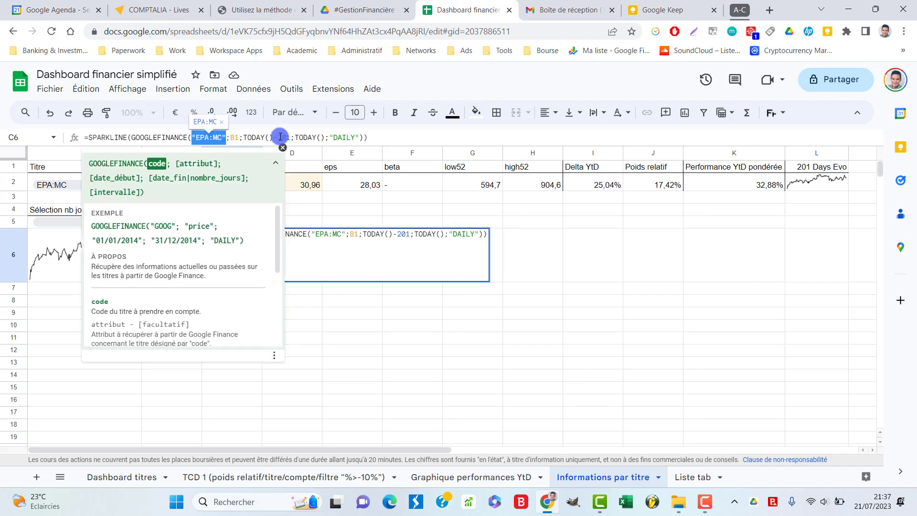
click(289, 136)
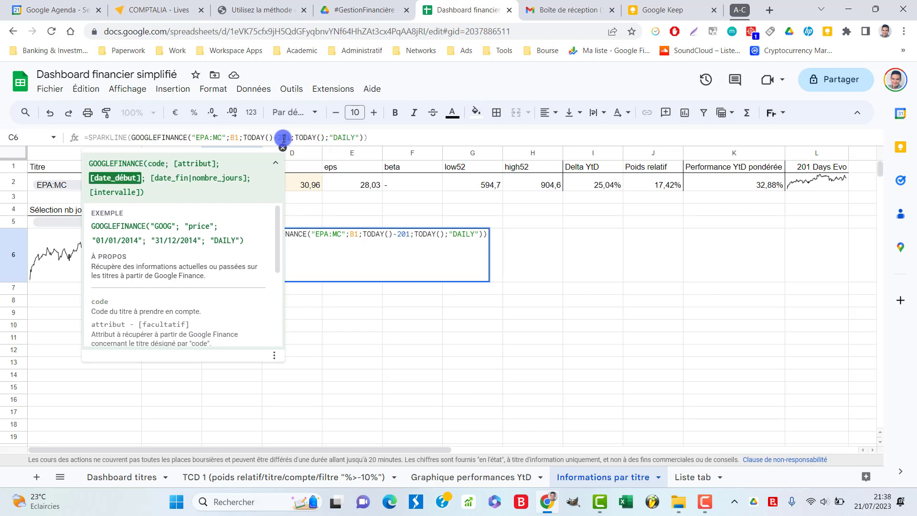
key(Escape)
Step: Examine the nested GOOGLEFINANCE function and its A2 and L$1 references in the A6 formula, and compare it with C6
click(128, 264)
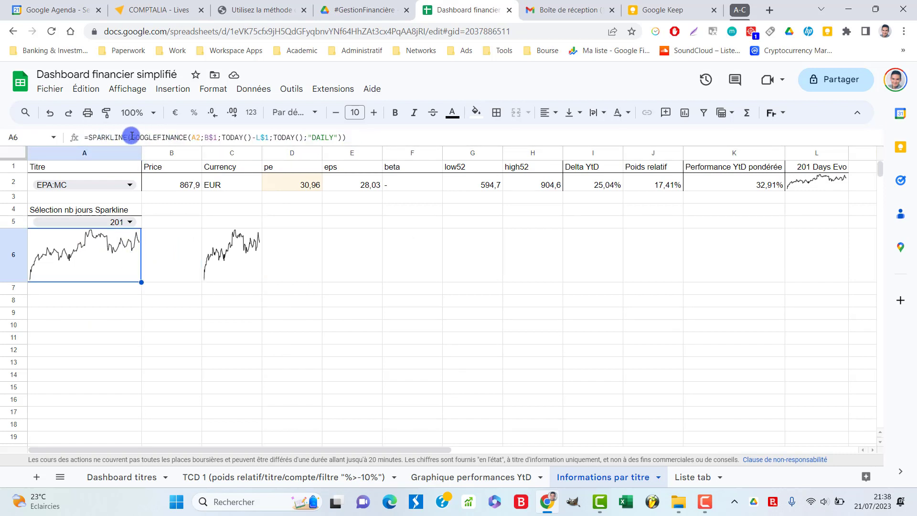
drag(133, 137, 340, 136)
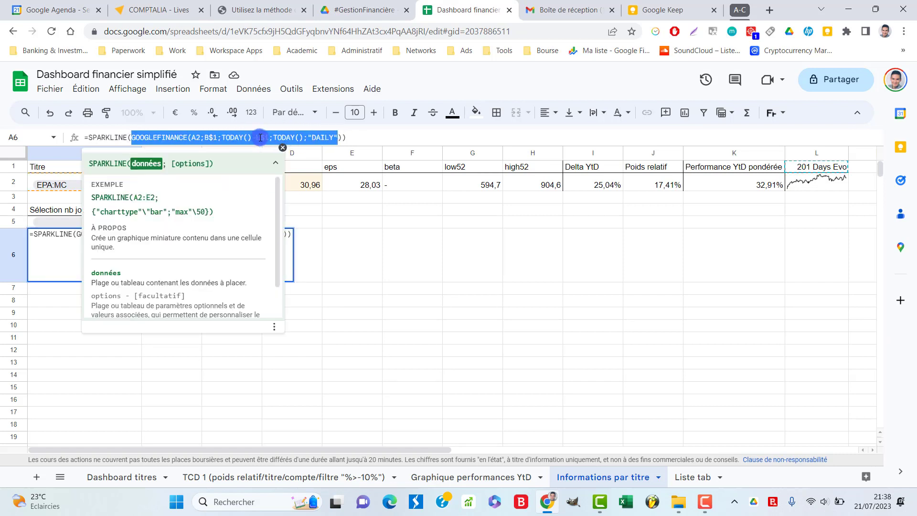
click(195, 137)
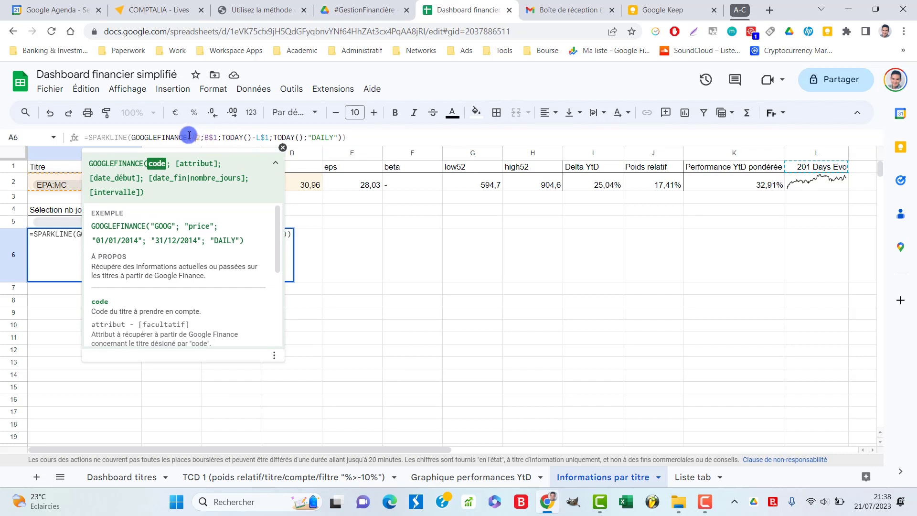
click(263, 138)
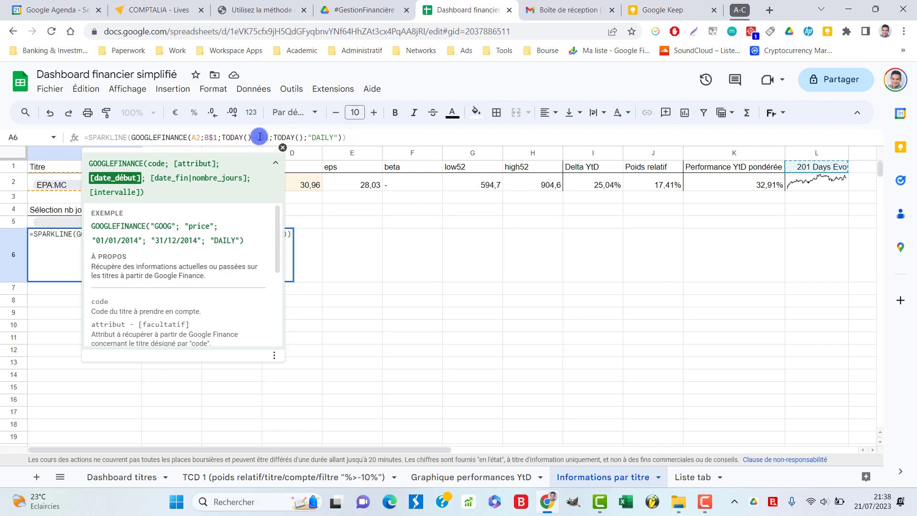
drag(258, 136, 271, 135)
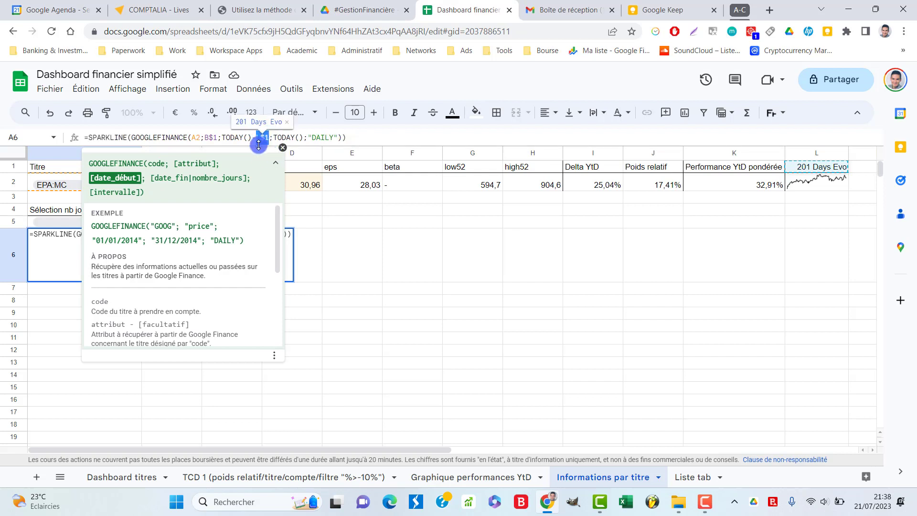
key(Escape)
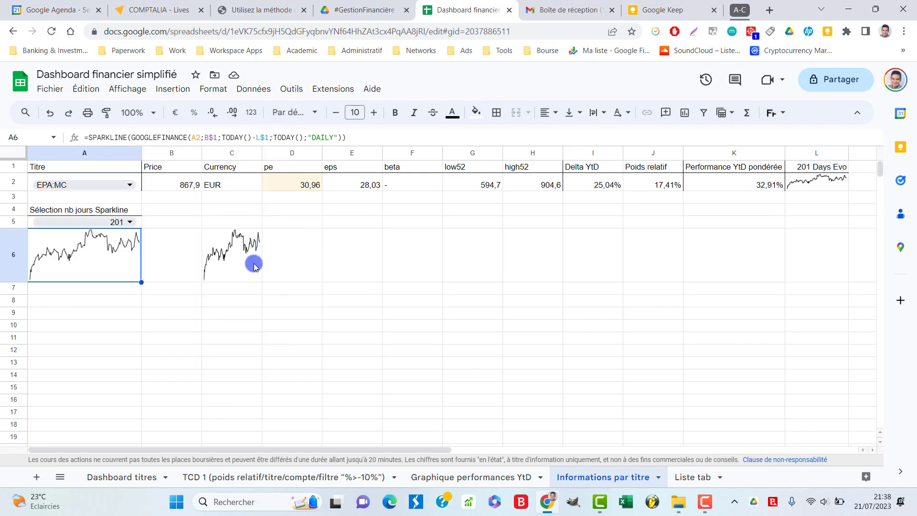
click(254, 266)
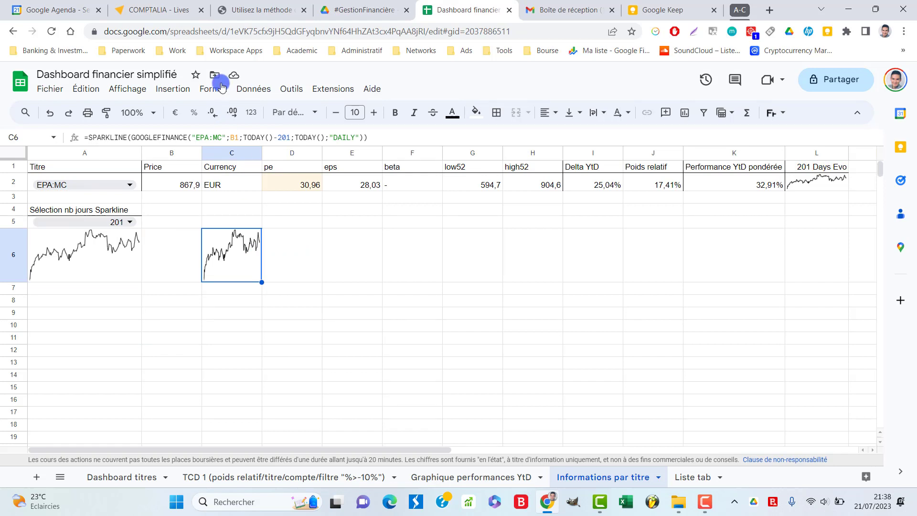
Step: Review the custom number format # "Days Evo" applied to the day-count header in L1, leaving it unchanged
click(801, 170)
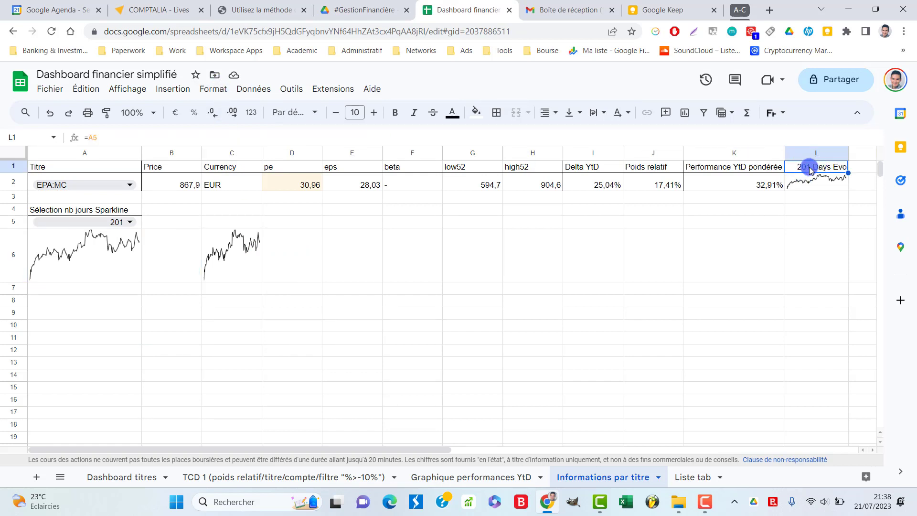
click(210, 89)
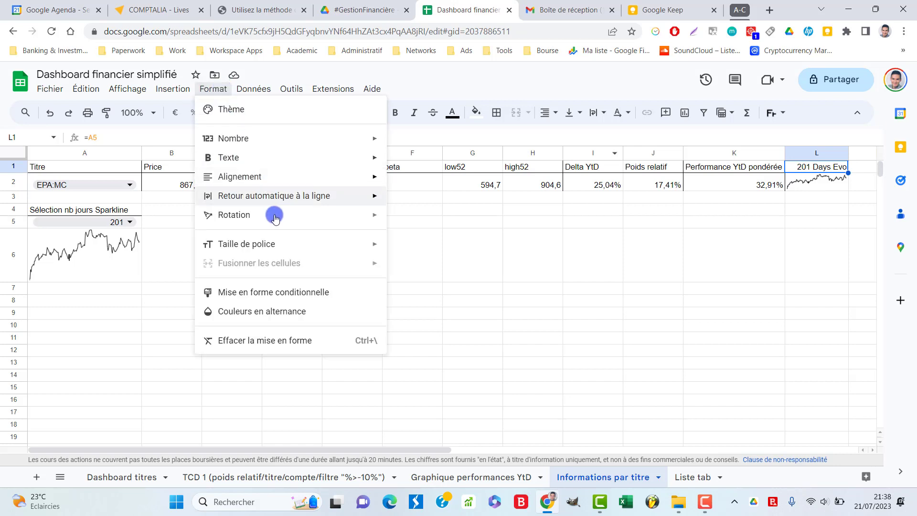
mouse_move(253, 138)
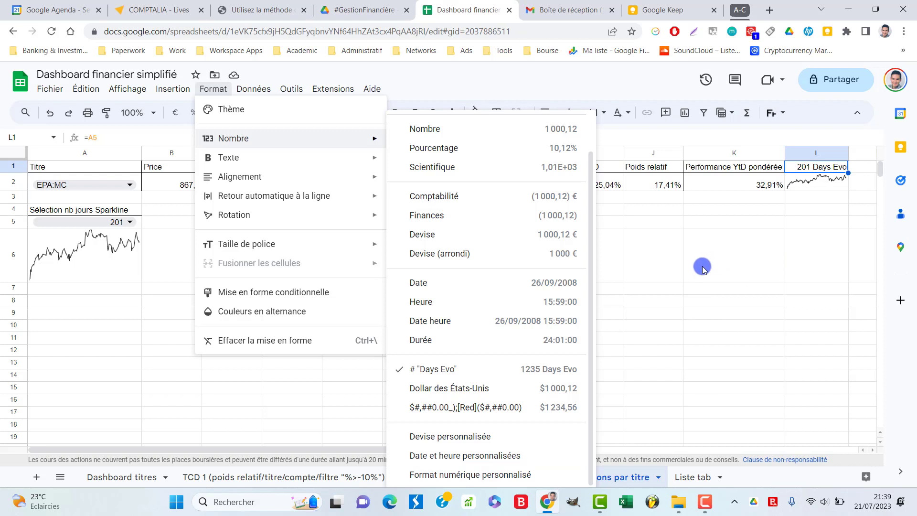
click(683, 283)
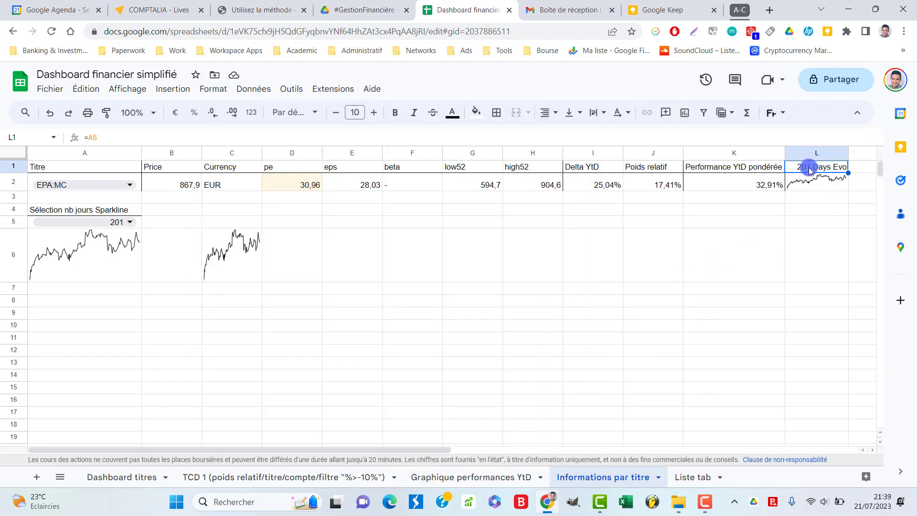
Step: Compare the SPARKLINE formulas in L2 and A6, examining the TODAY()-L$1 start date argument without editing it
click(818, 183)
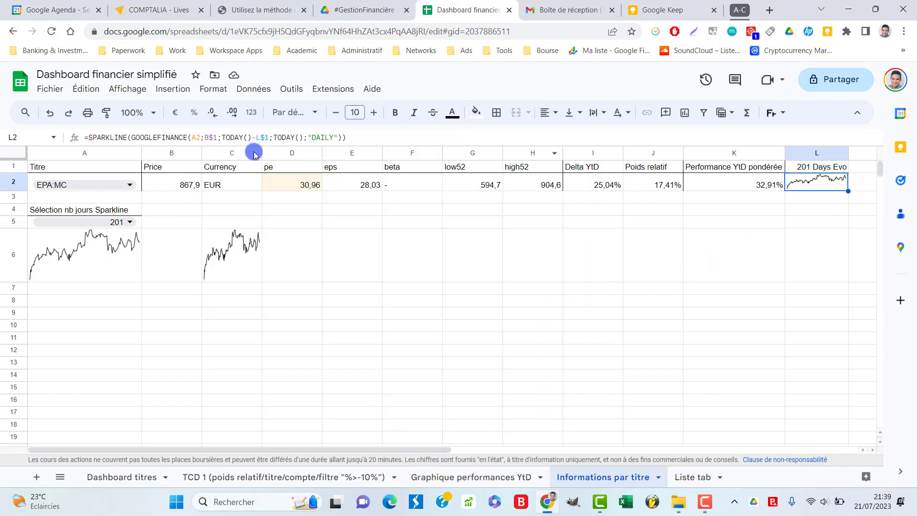
click(112, 251)
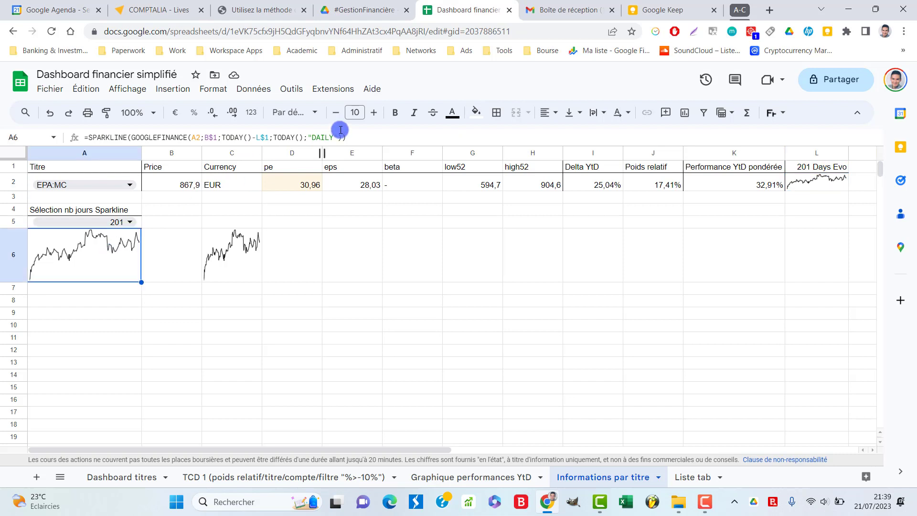
click(267, 135)
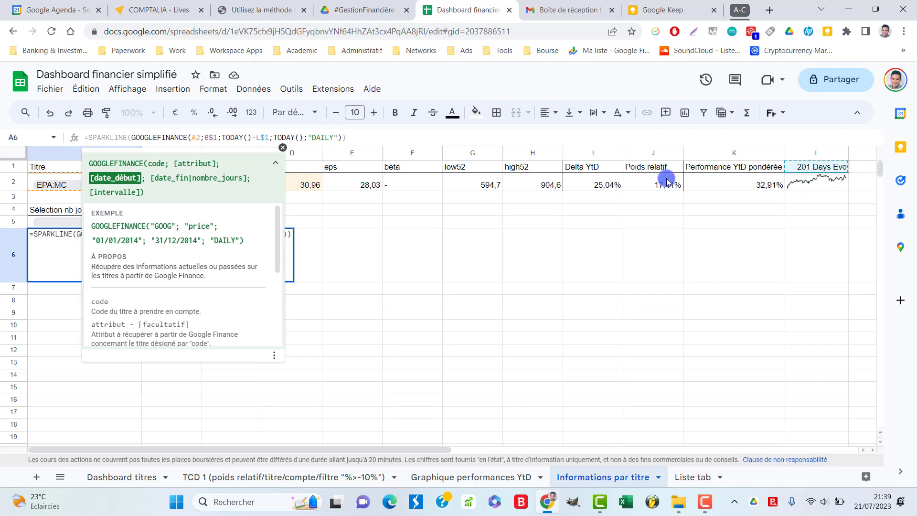
click(213, 89)
mouse_move(250, 138)
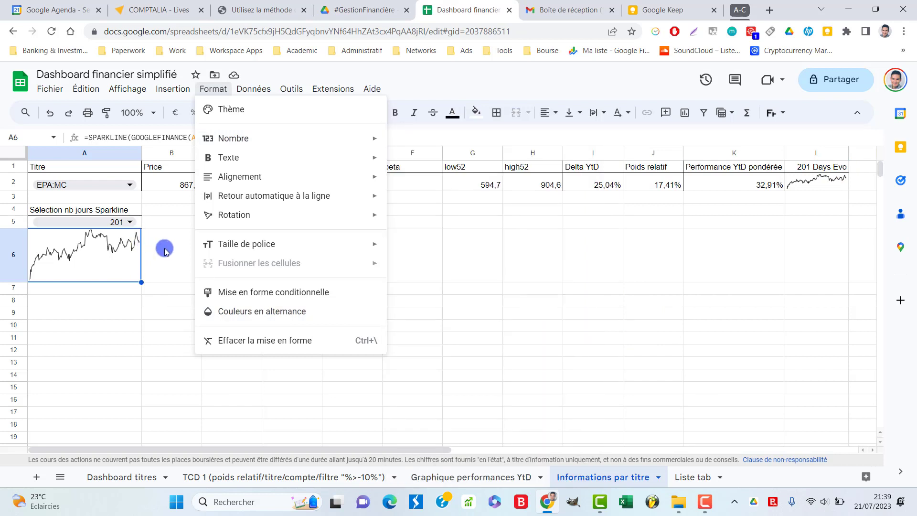
click(177, 292)
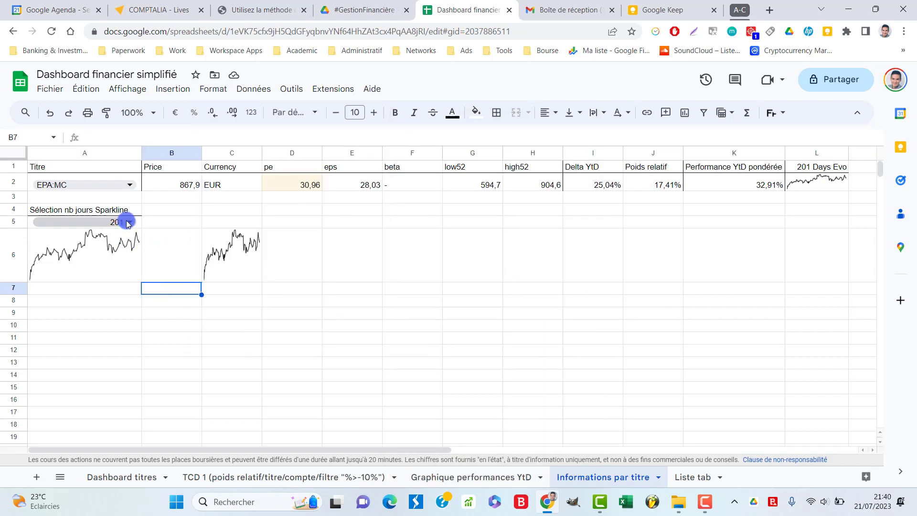
Step: Choose NASDAQ:MSFT as the ticker in A2 and set the Sparkline day count in A5 to 1095
click(130, 185)
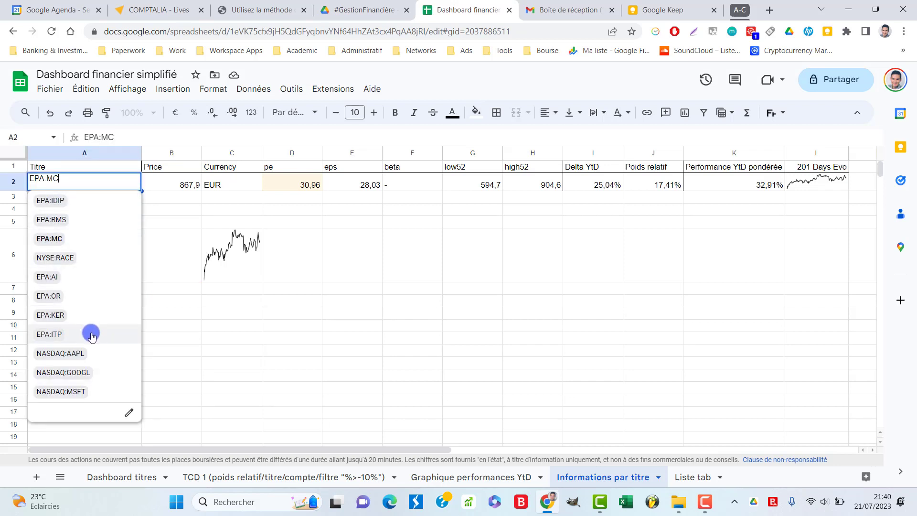
click(90, 391)
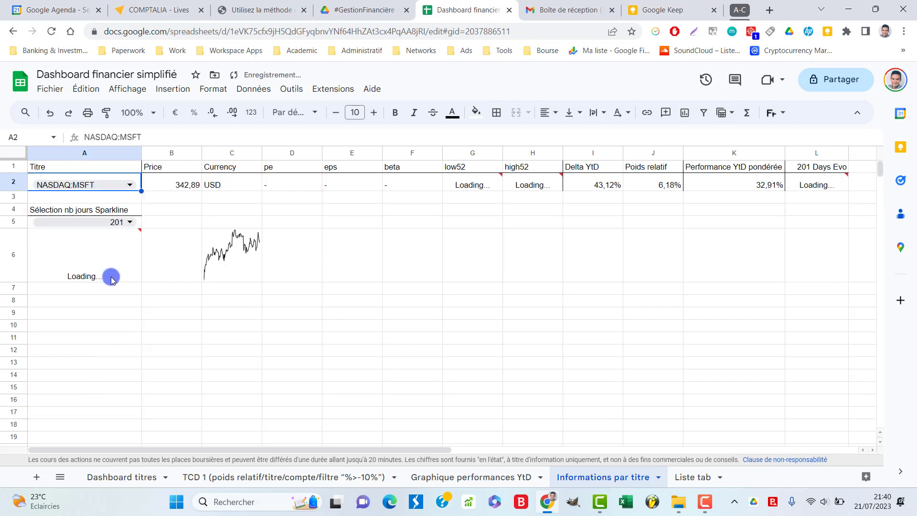
click(127, 223)
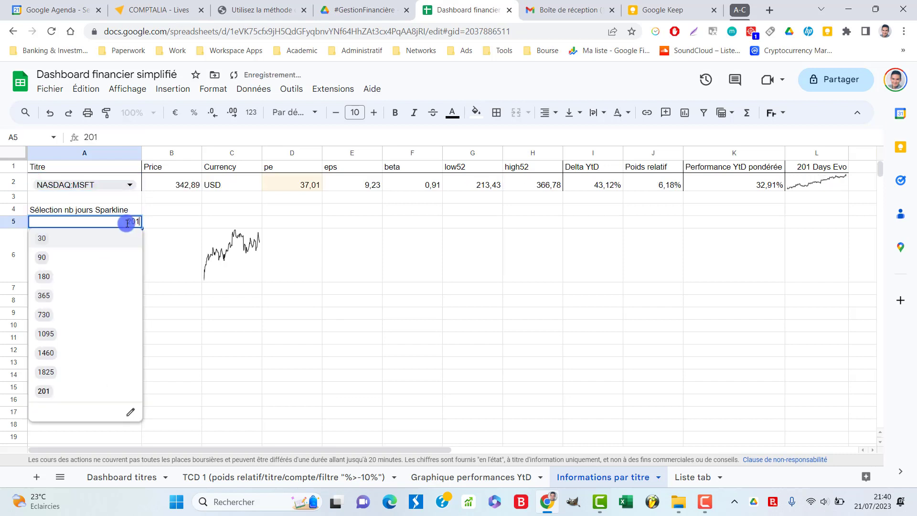
click(87, 338)
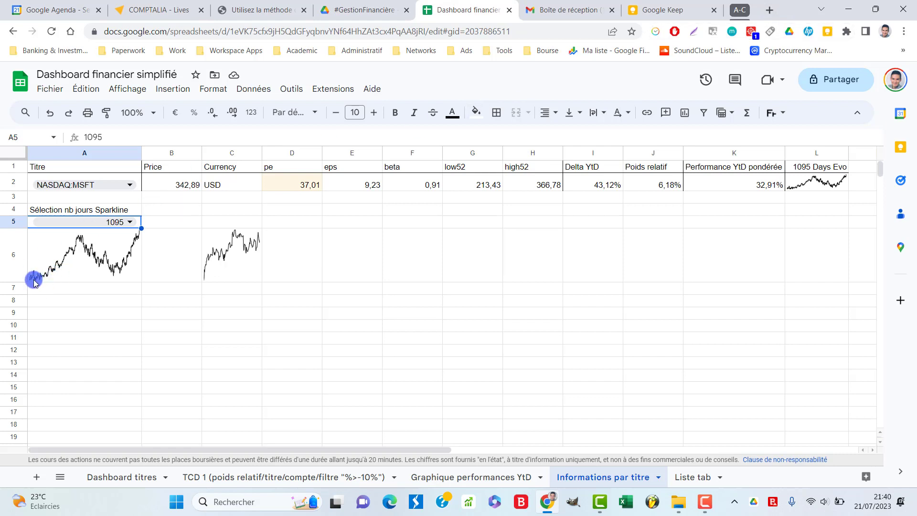
Step: Read the SPARKLINE function help for the A6 formula, including its data and options arguments, without changing the formula
click(98, 260)
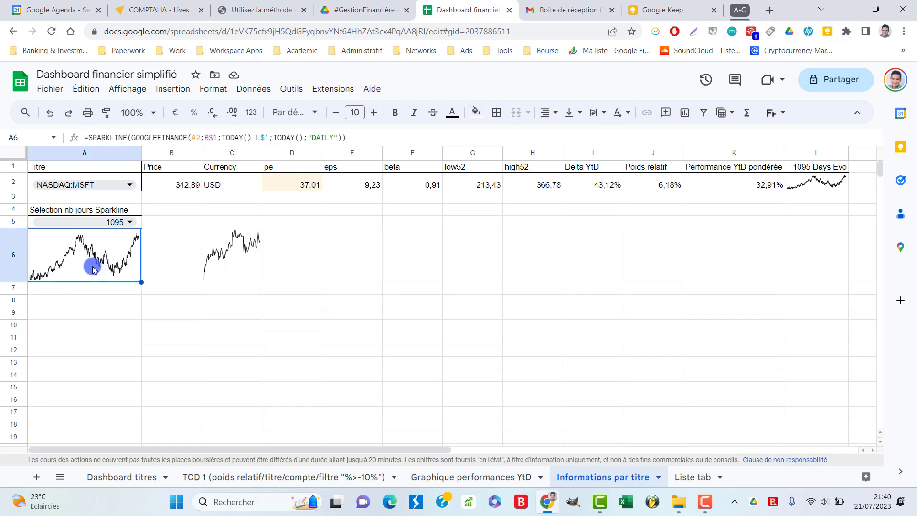
click(129, 139)
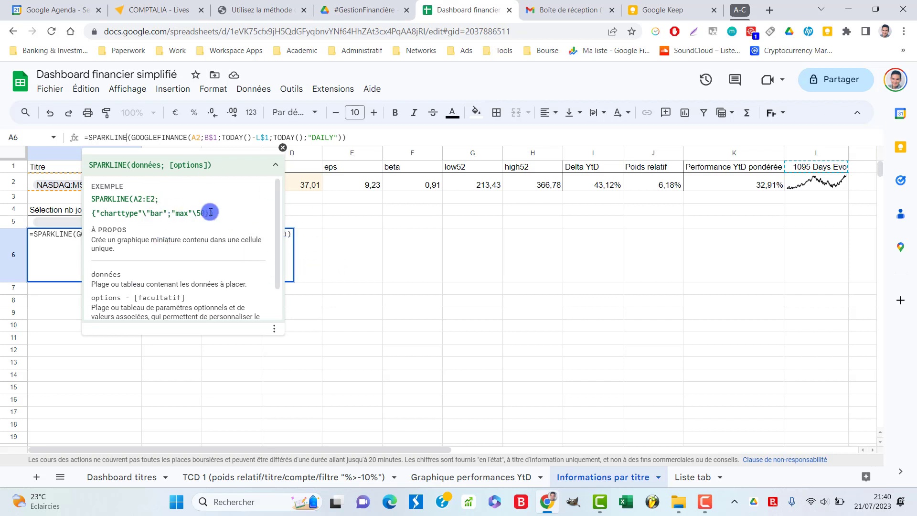
scroll(245, 211, down, 2)
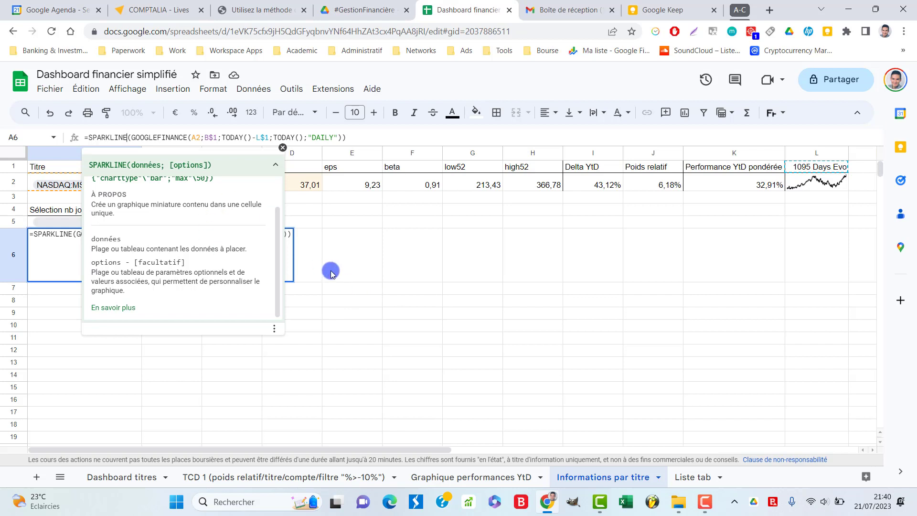
click(127, 248)
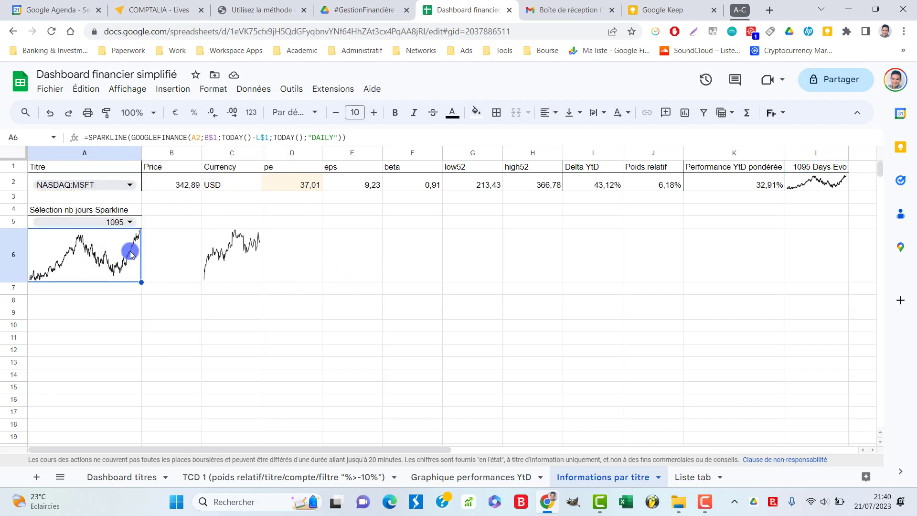
Step: Set the Sparkline day count in A5 to 1825 and select the sparkline in A6
click(127, 211)
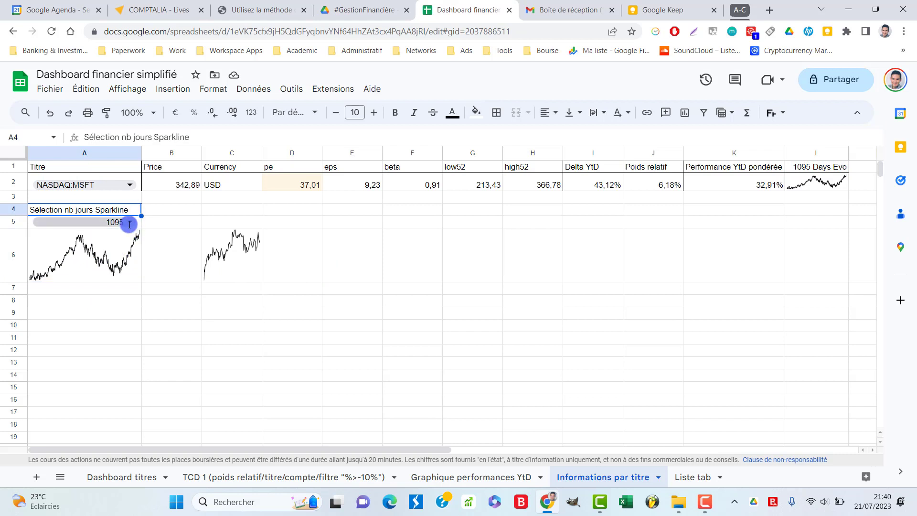
click(129, 224)
click(76, 373)
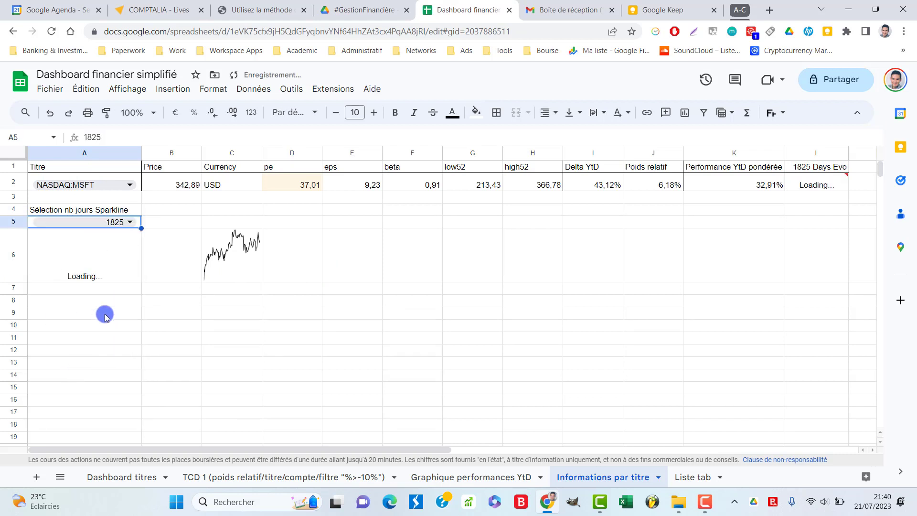
click(104, 268)
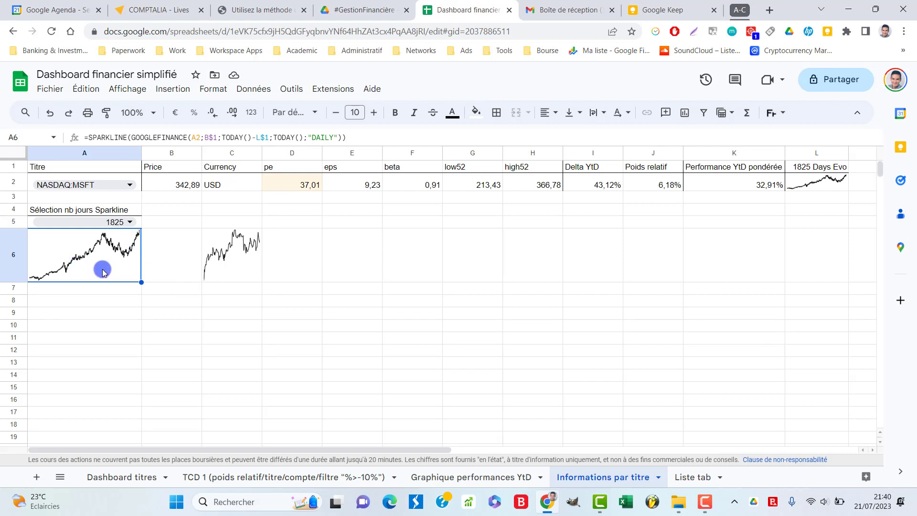
Step: Search Google for "nasdaq:;msft" in a new browser tab and display Microsoft's five-year price chart
click(769, 10)
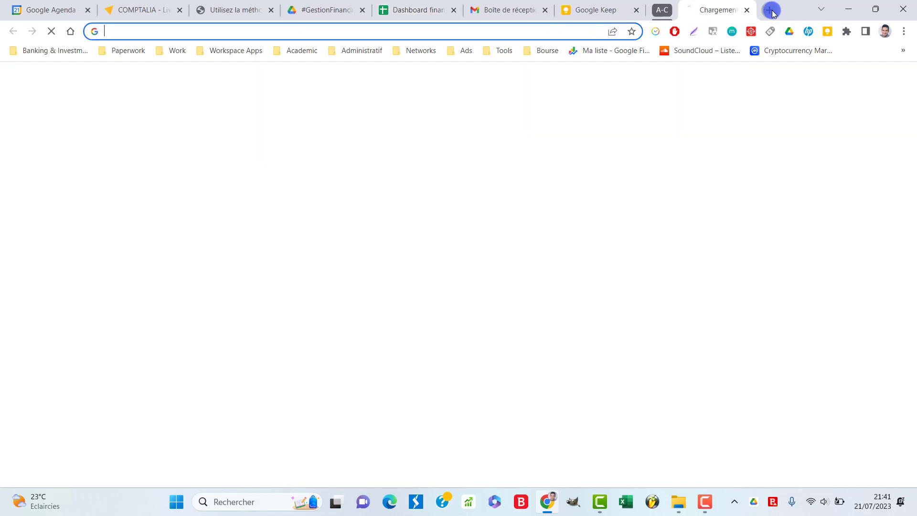
text(nasdaq:;m)
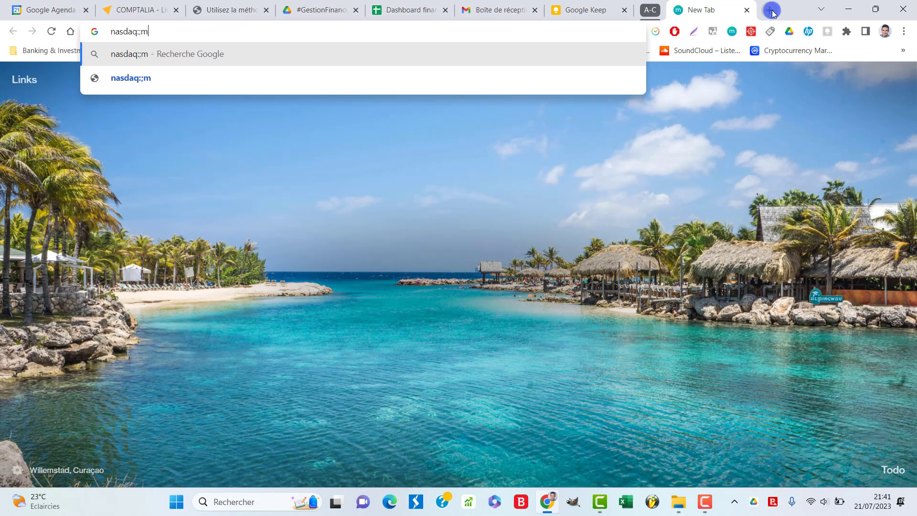
text(sft)
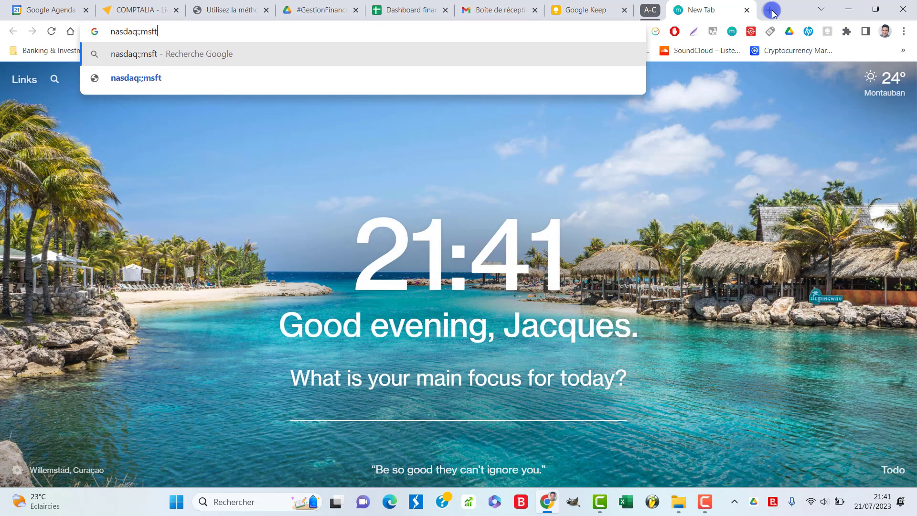
key(Return)
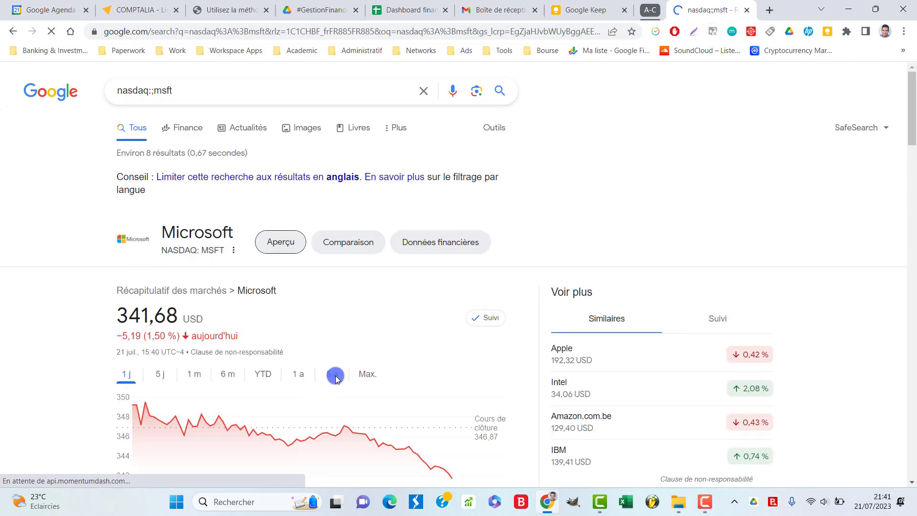
click(332, 374)
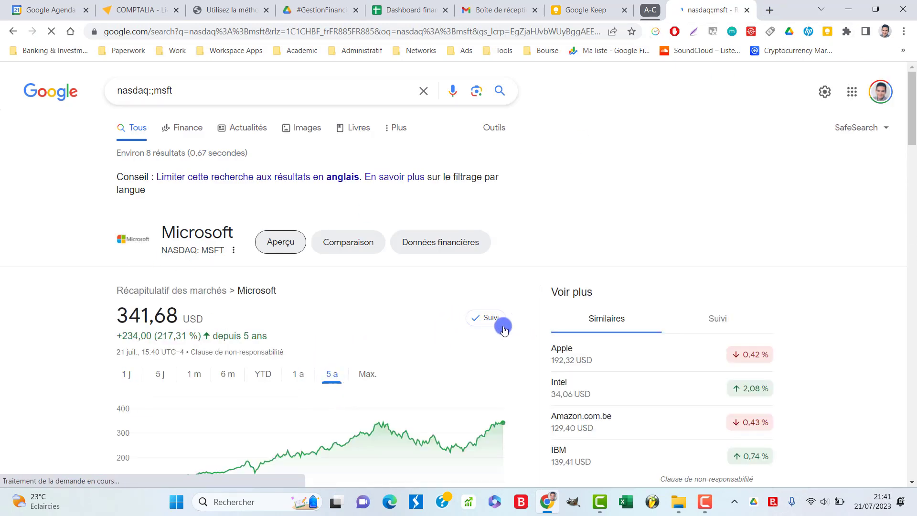
scroll(537, 303, down, 4)
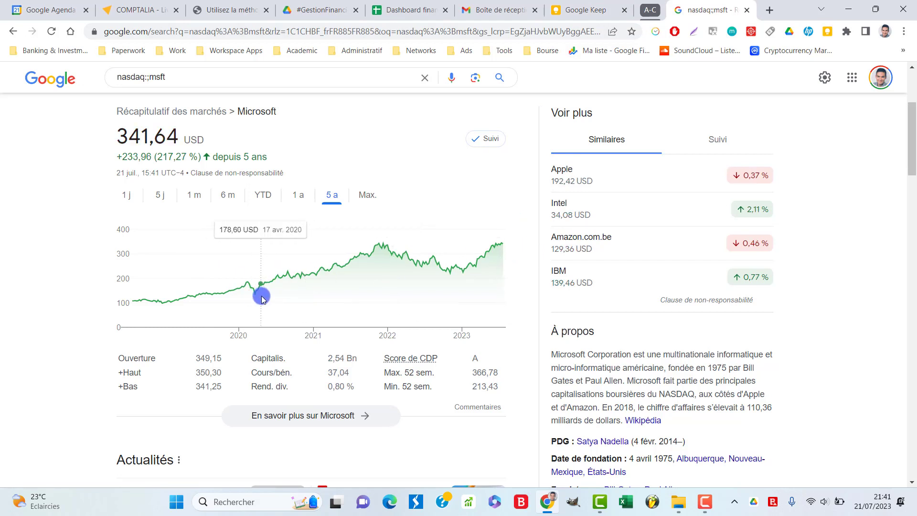
Step: Set the Sparkline day count in the dashboard's A5 to 365 and display Microsoft's one-year chart in Google for comparison
key(ctrl+shift+Tab)
key(ctrl+shift+Tab)
key(ctrl+shift+Tab)
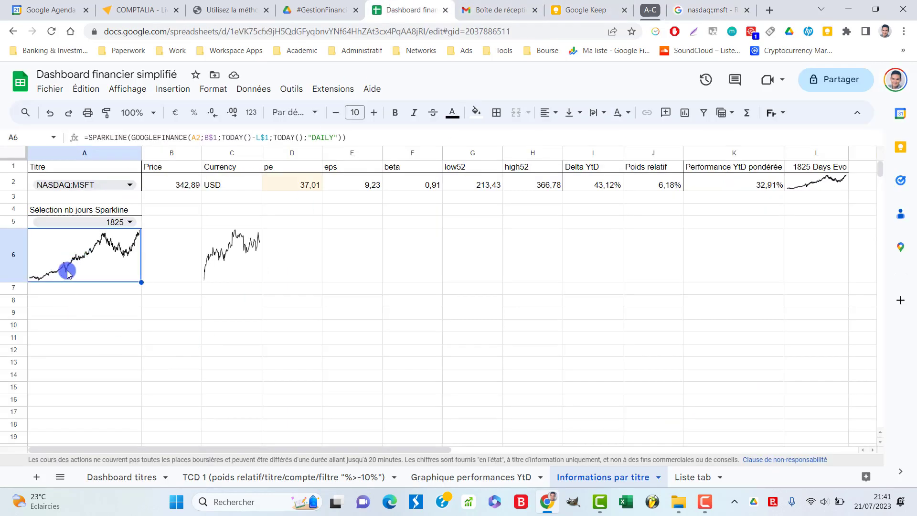
click(129, 222)
click(84, 297)
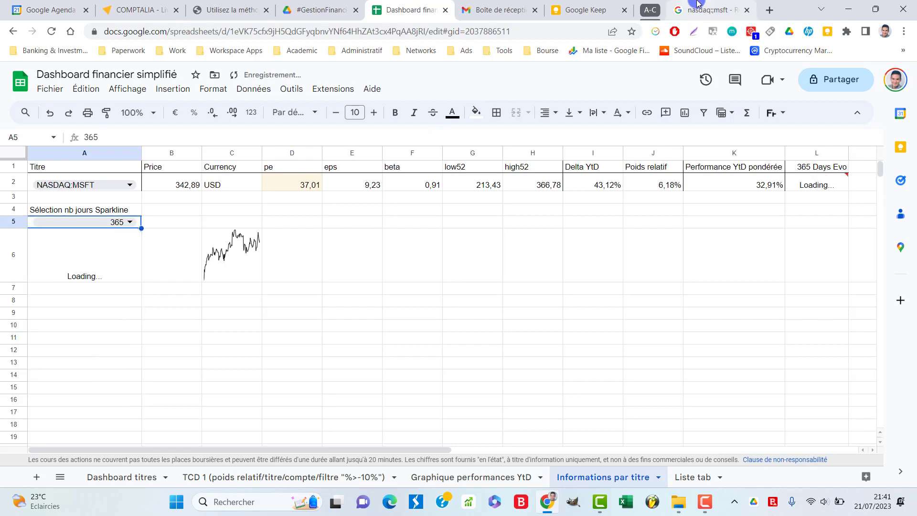
click(709, 9)
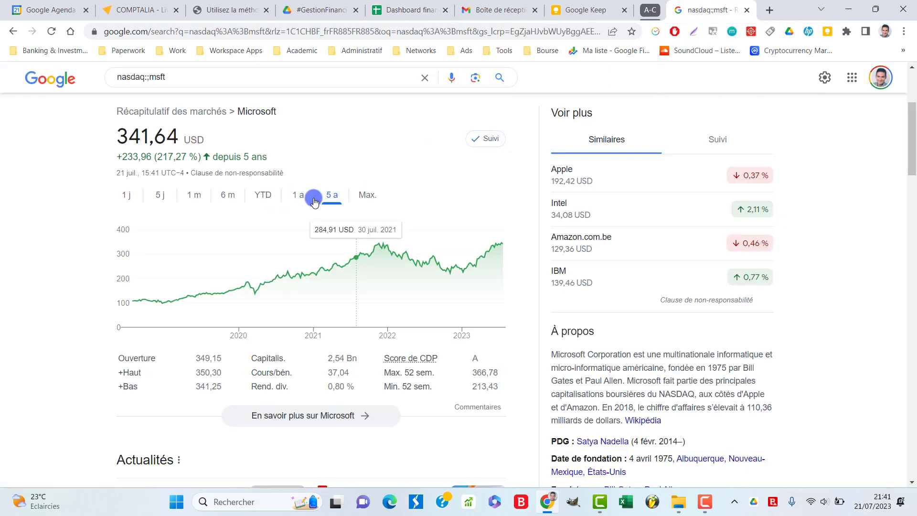
click(307, 200)
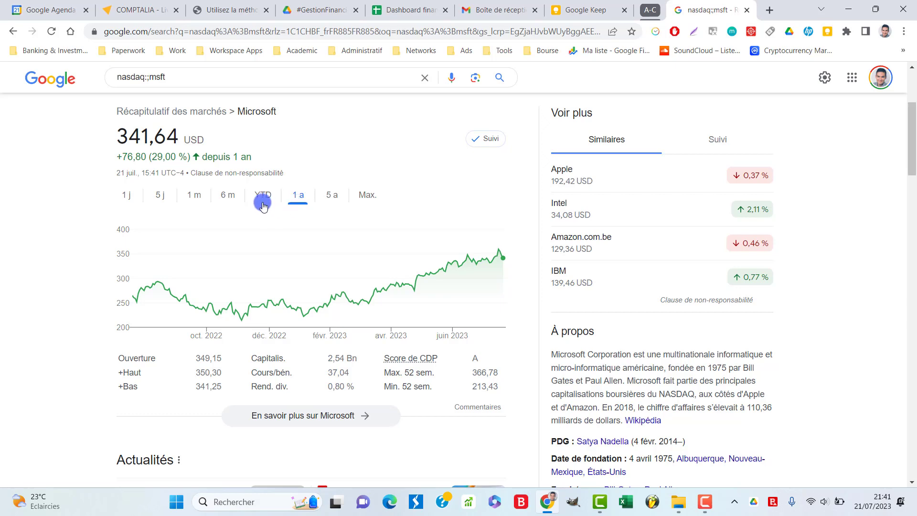
Step: Return to the dashboard spreadsheet and set the Sparkline day count in A5 to 201
click(408, 10)
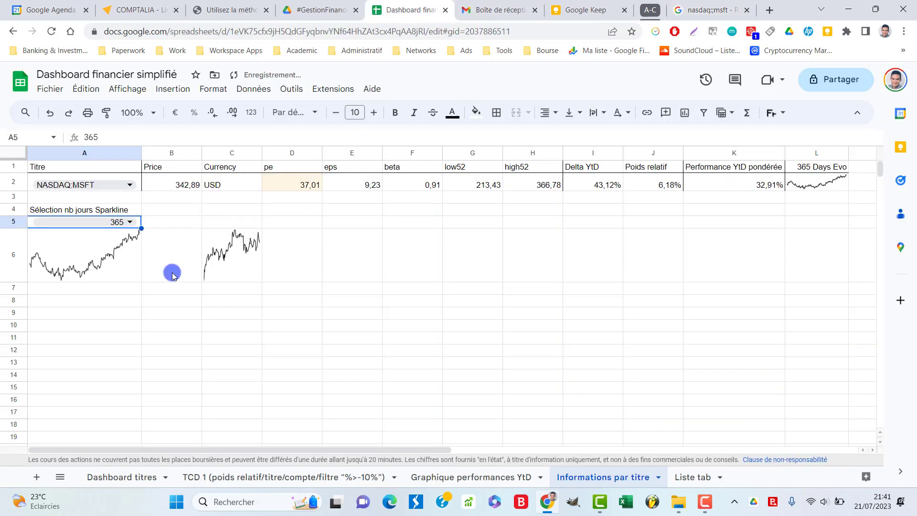
click(131, 222)
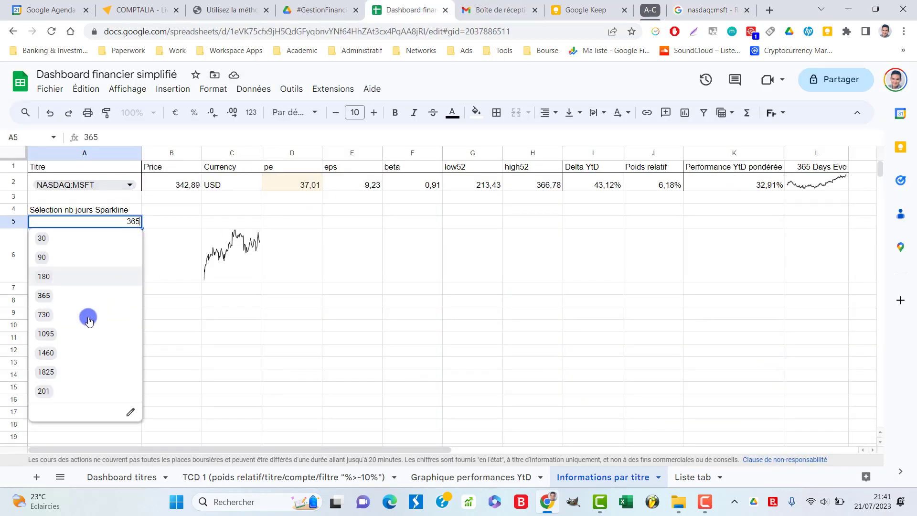
click(53, 396)
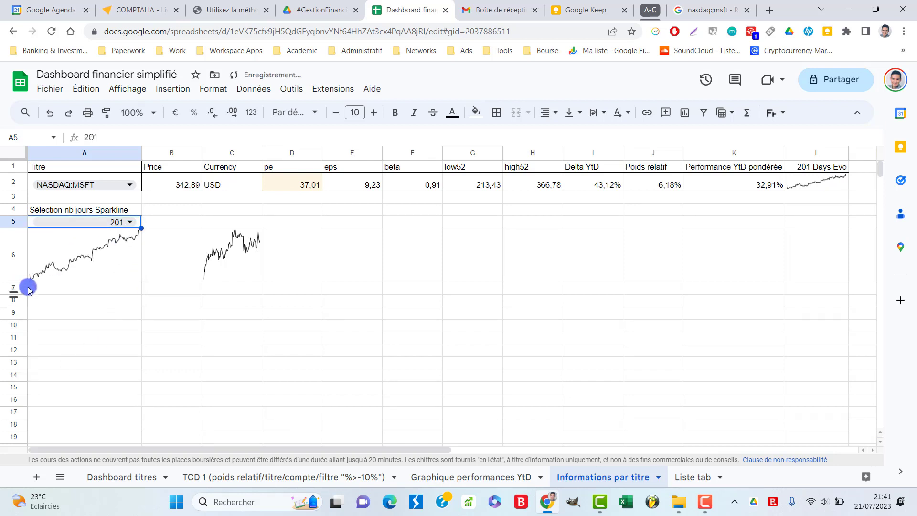
Step: Display Microsoft's year-to-date chart in Google for comparison, close the search page and return to the dashboard spreadsheet
click(683, 10)
click(272, 194)
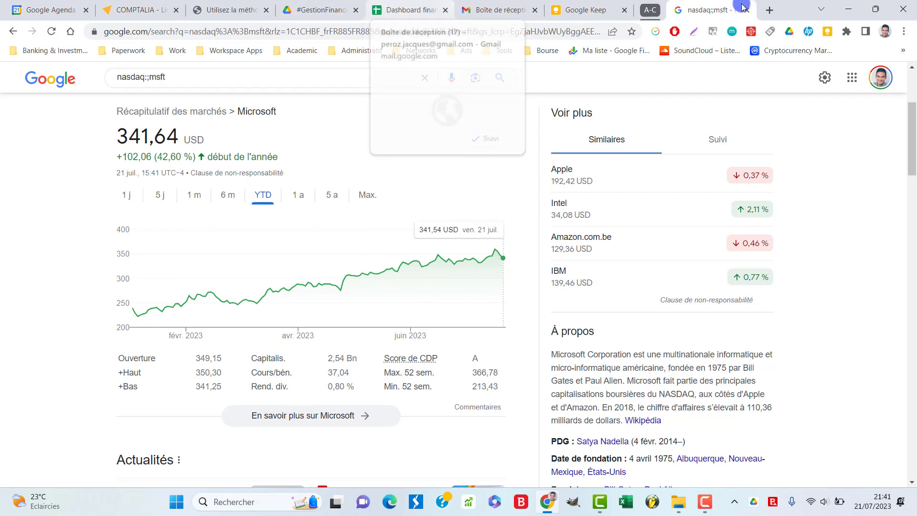
click(586, 9)
click(451, 7)
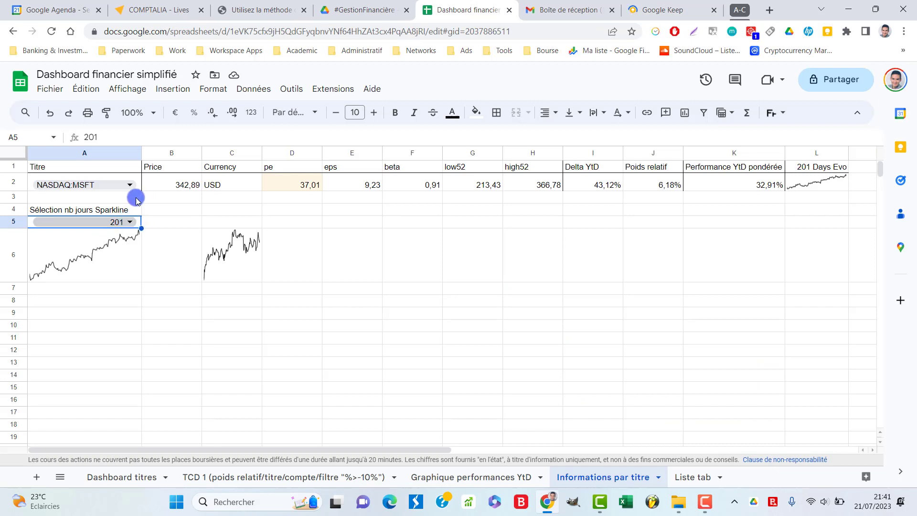
Step: Switch the ticker in A2 to NASDAQ:AAPL and try Sparkline day counts of 30 and 180 in A5
click(129, 185)
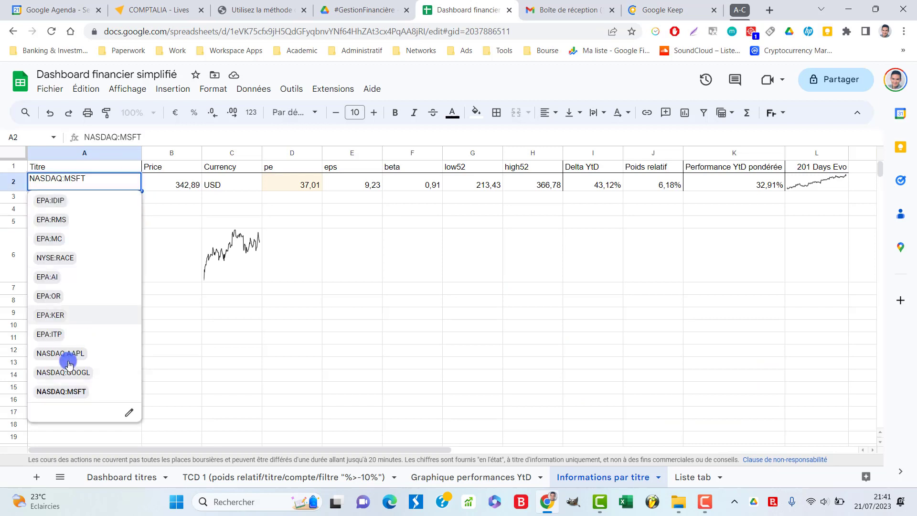
click(102, 354)
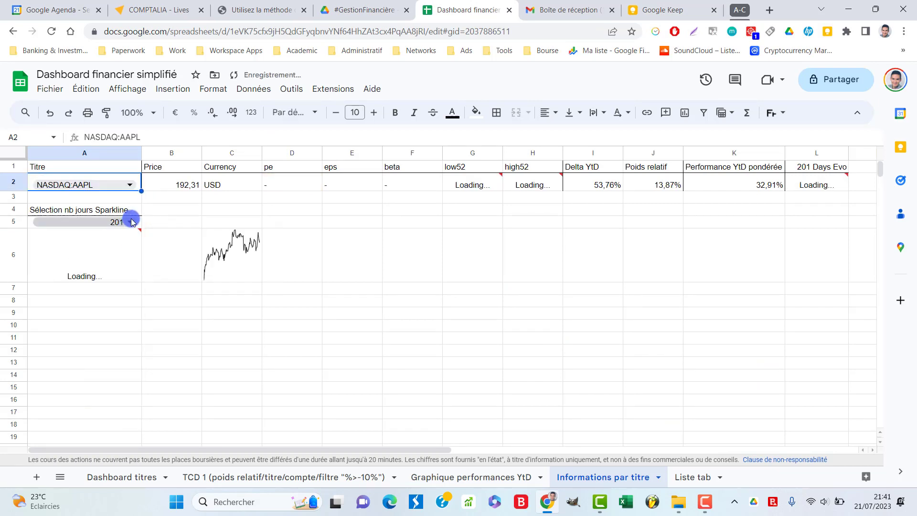
click(128, 224)
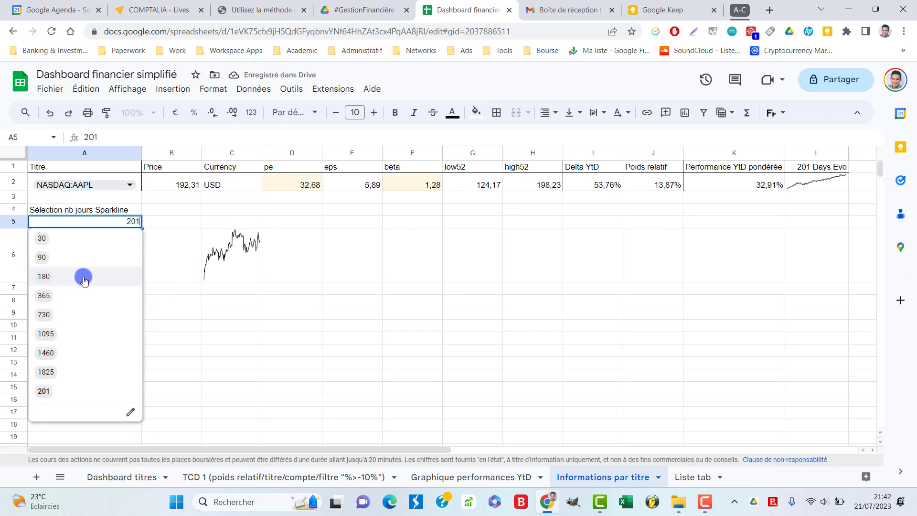
click(79, 238)
click(131, 222)
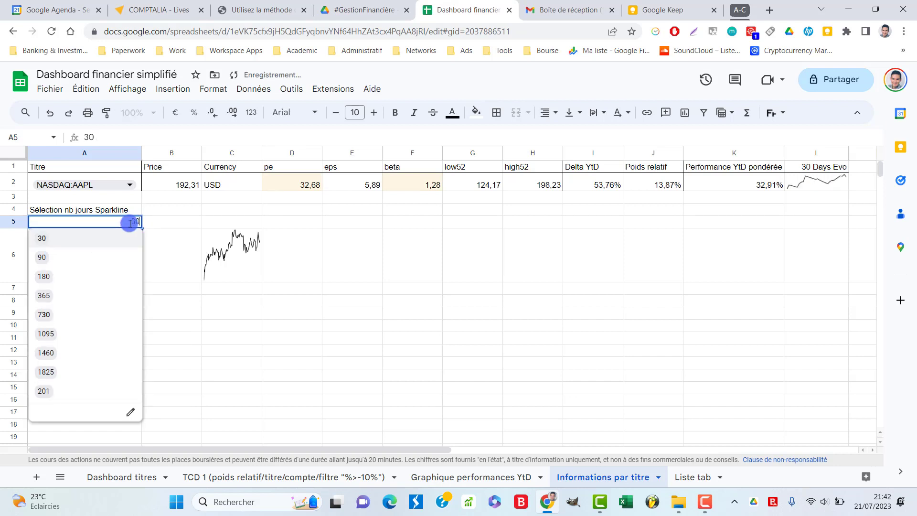
click(97, 273)
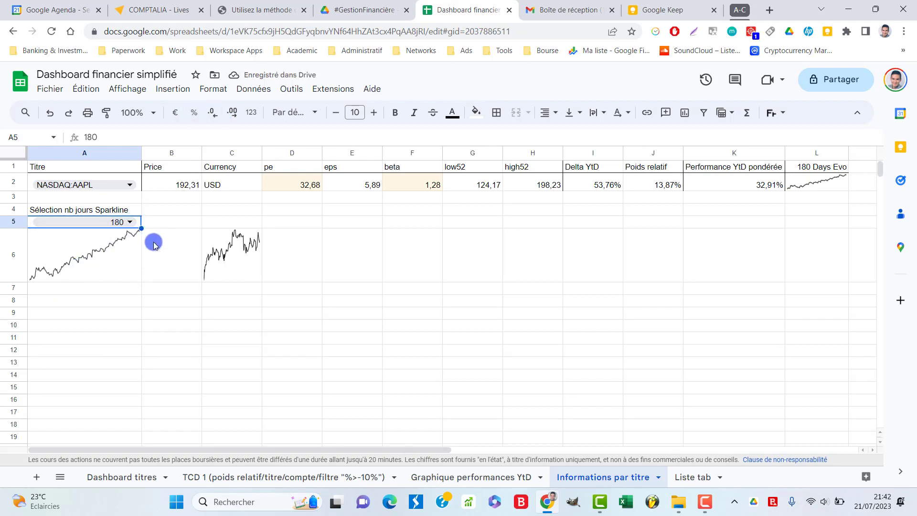
click(177, 94)
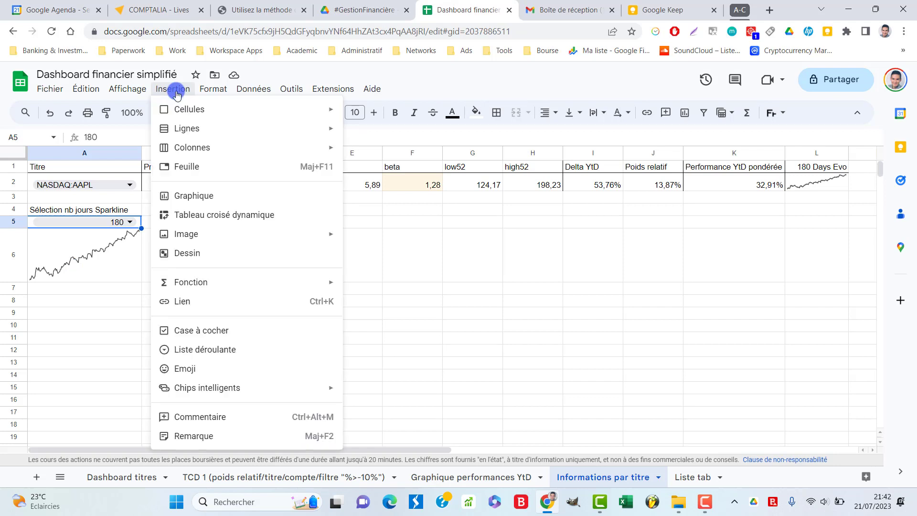
click(397, 247)
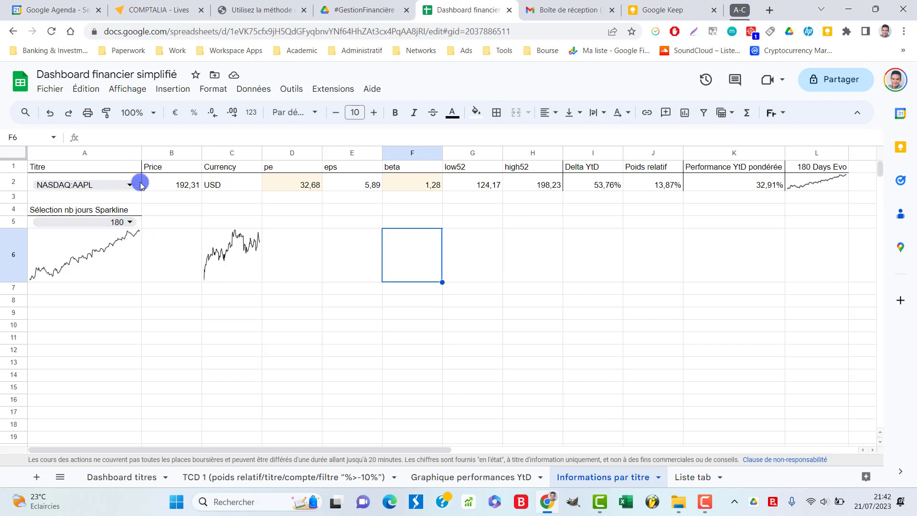
click(217, 92)
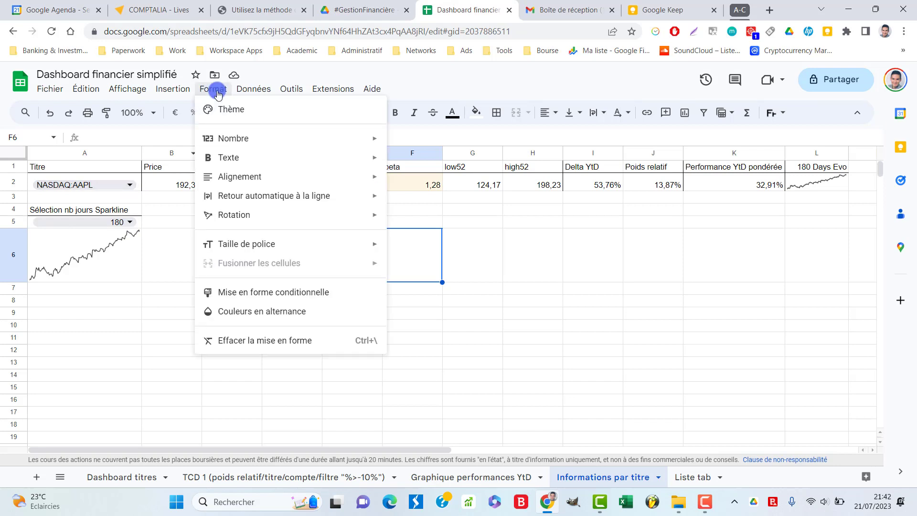
click(218, 92)
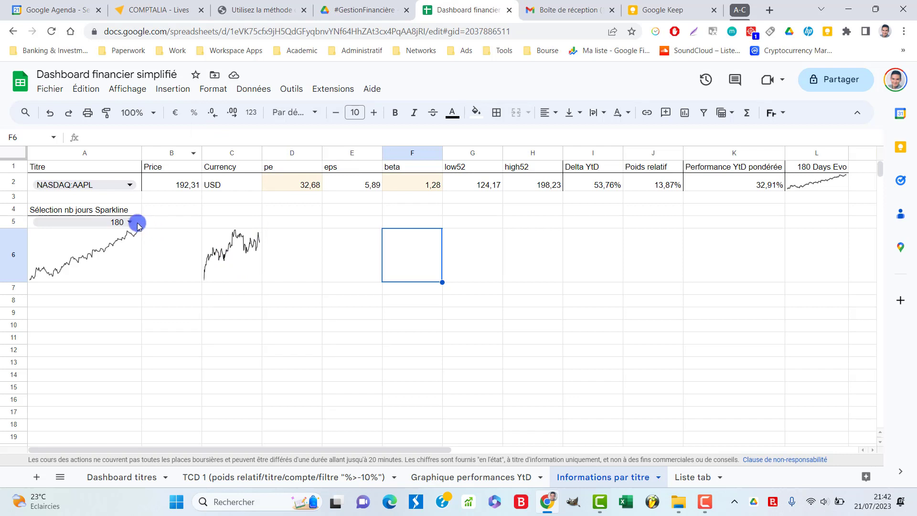
click(252, 91)
click(252, 91)
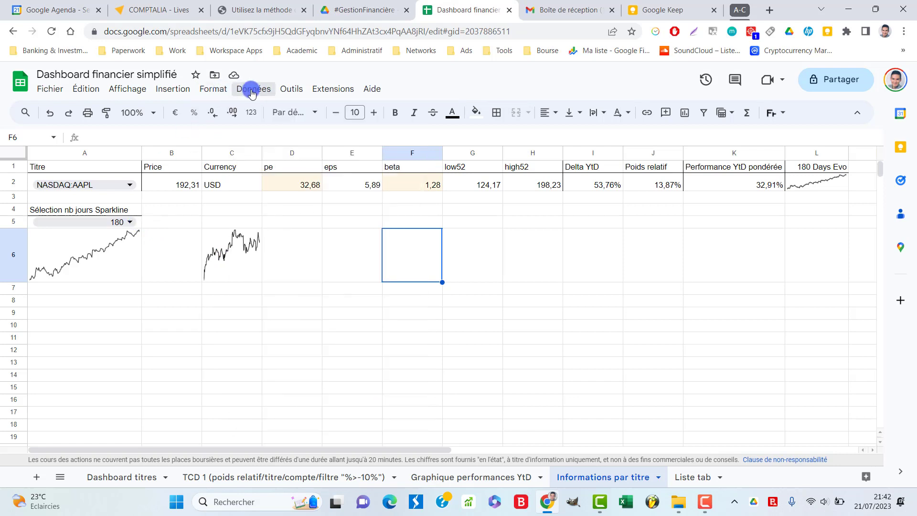
Step: Examine the Nbr jours Sparkline source list on the Liste tab sheet, and return to the Informations par titre sheet
click(690, 478)
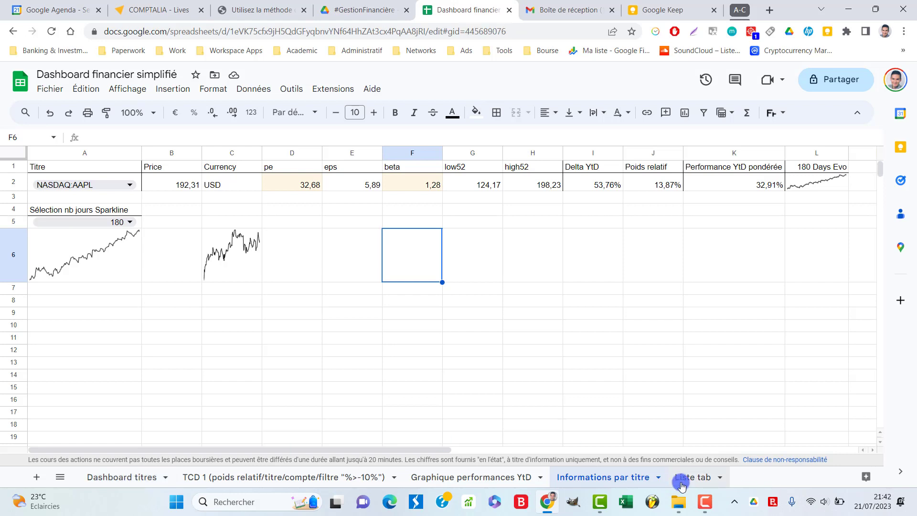
click(512, 231)
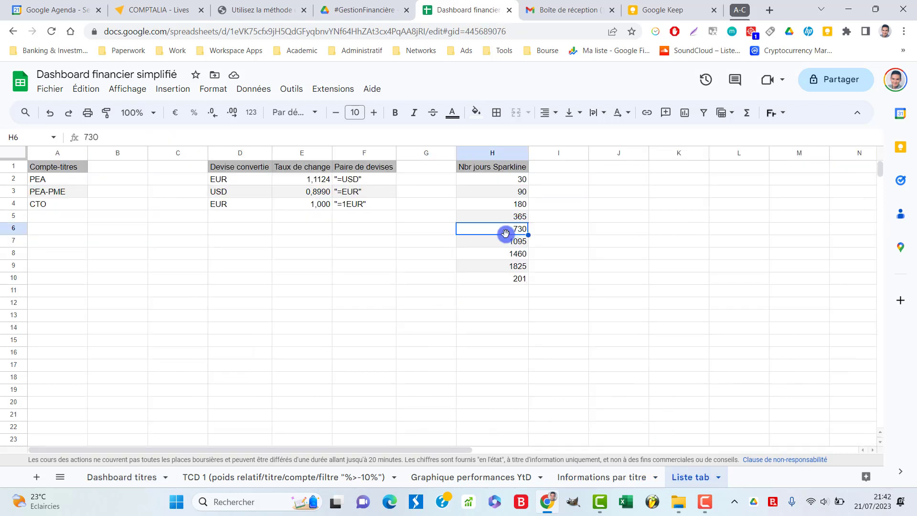
key(ctrl+a)
click(549, 262)
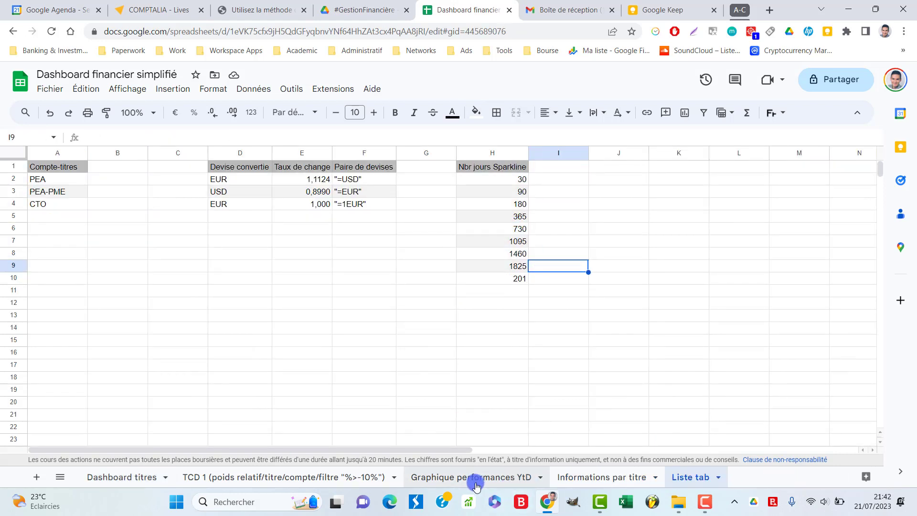
click(603, 477)
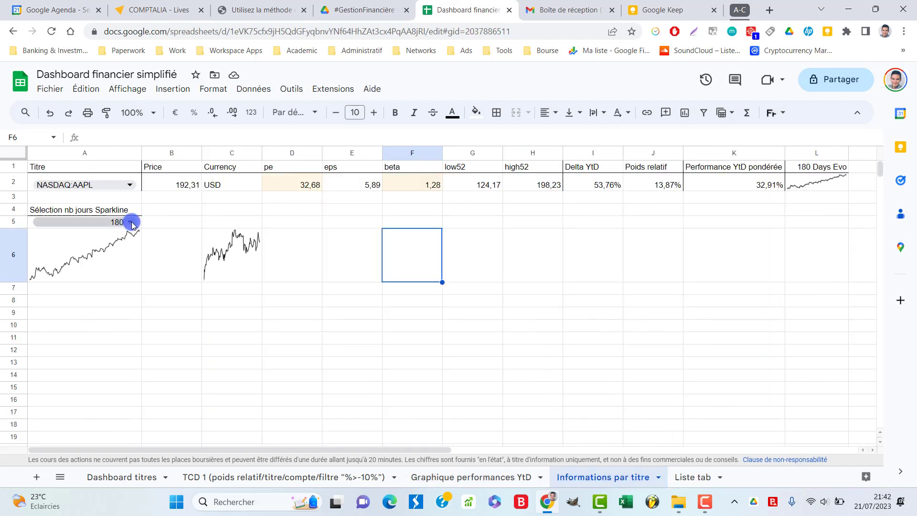
Step: Delete the hard-coded EPA:MC sparkline formula from cell C6
click(234, 258)
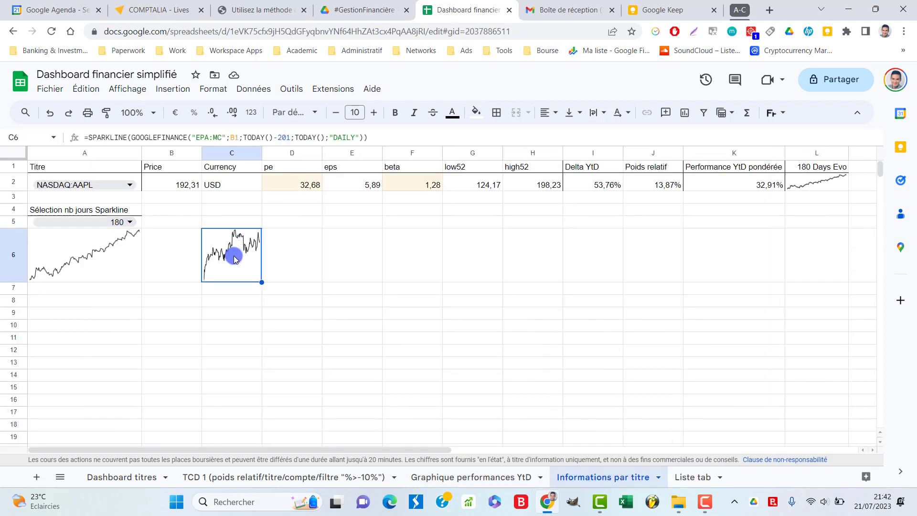
key(Delete)
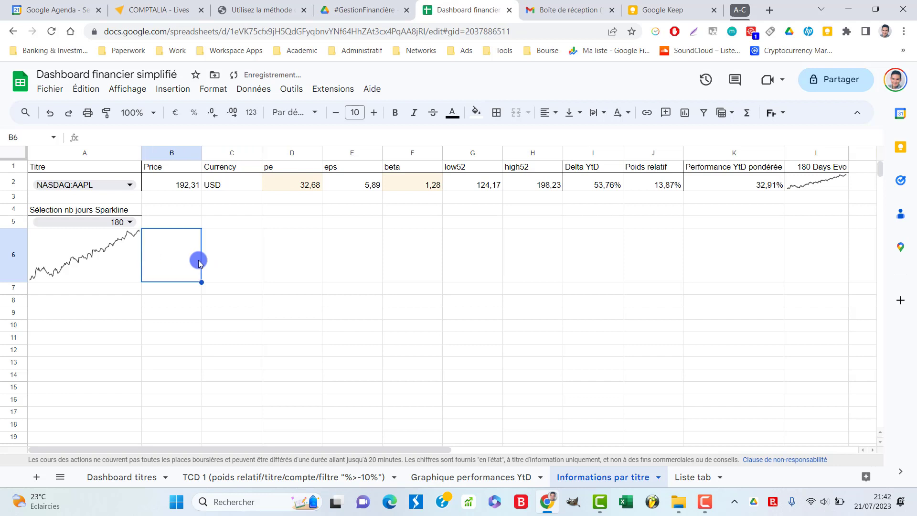
Step: Set the Sparkline day count in A5 to 365 and the ticker in A2 to EPA:ITP
click(128, 222)
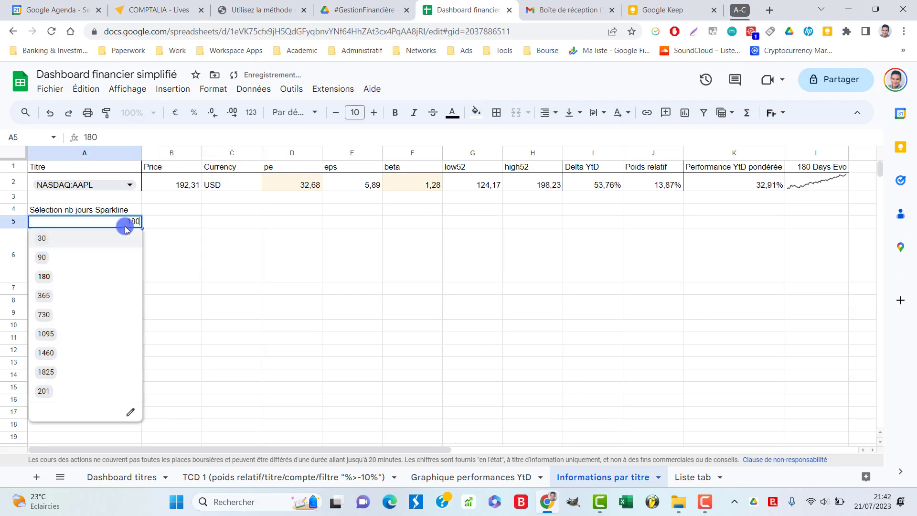
click(107, 296)
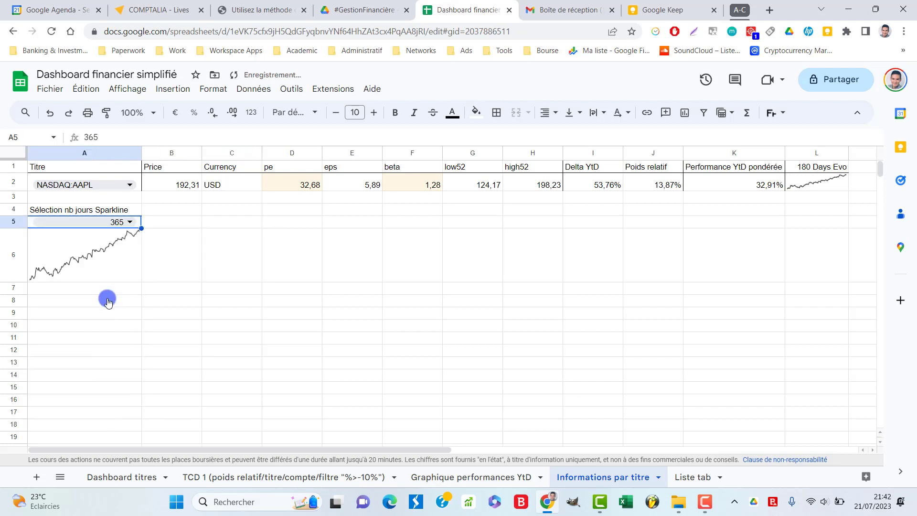
click(128, 183)
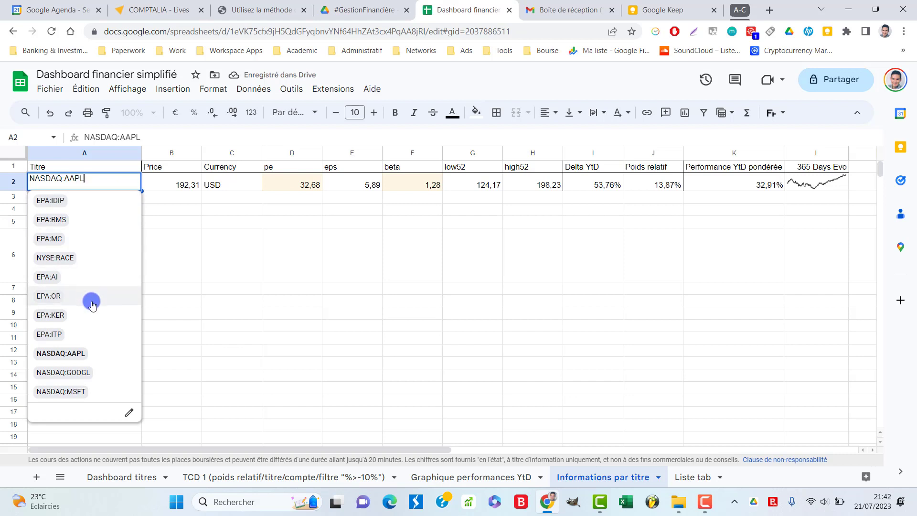
click(116, 334)
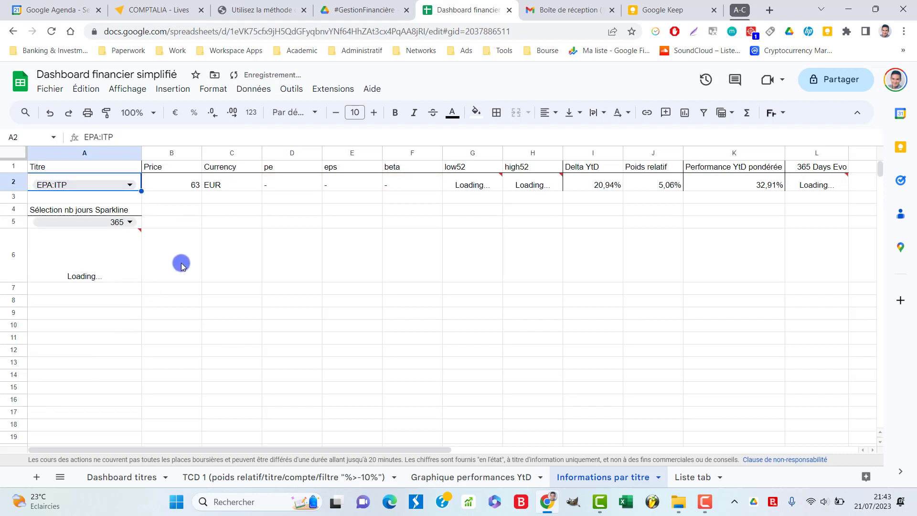